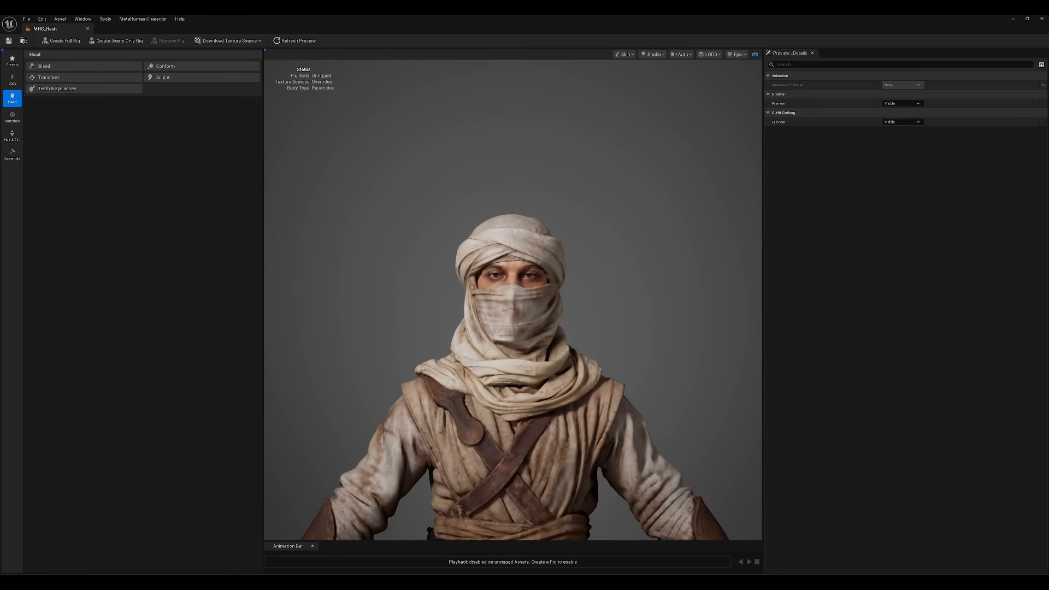
# Step: Examine the character's full body and look at its Assembly settings
pyautogui.moveTo(550, 292); pyautogui.dragTo(549, 229, button='middle')
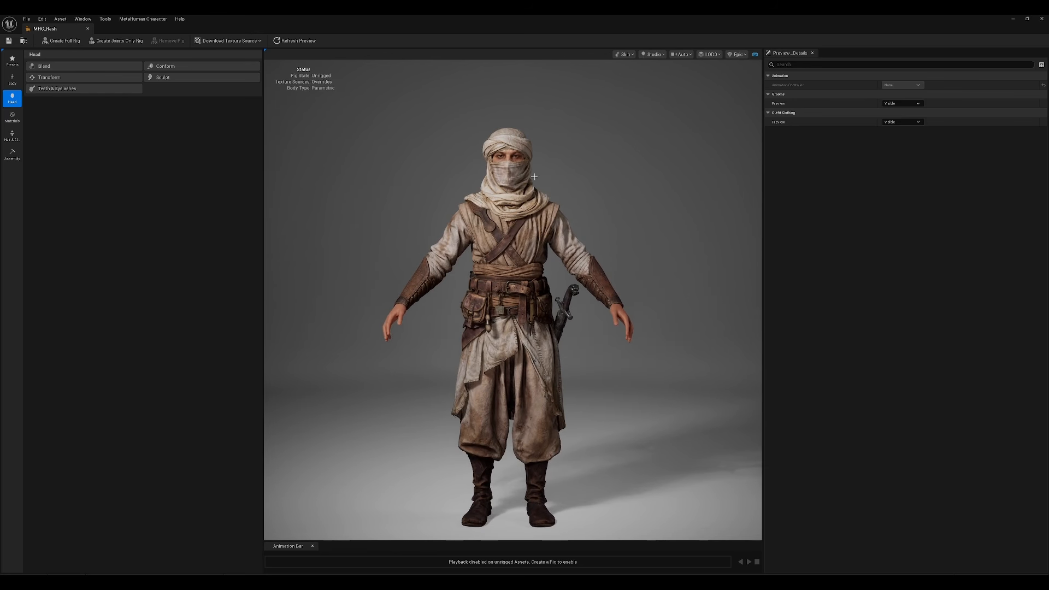
pyautogui.click(12, 154)
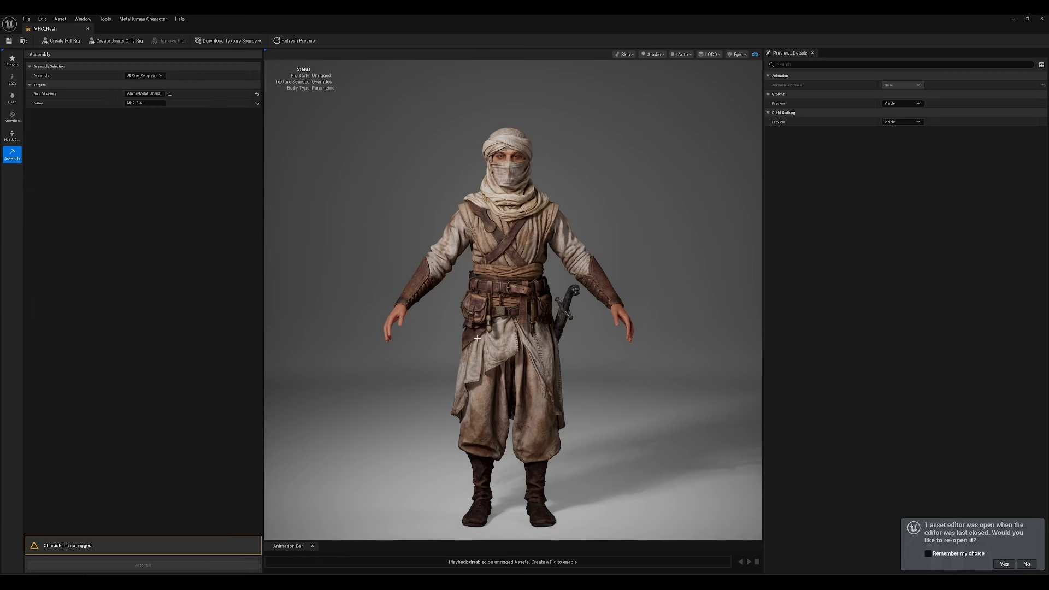
pyautogui.moveTo(496, 298); pyautogui.dragTo(762, 301)
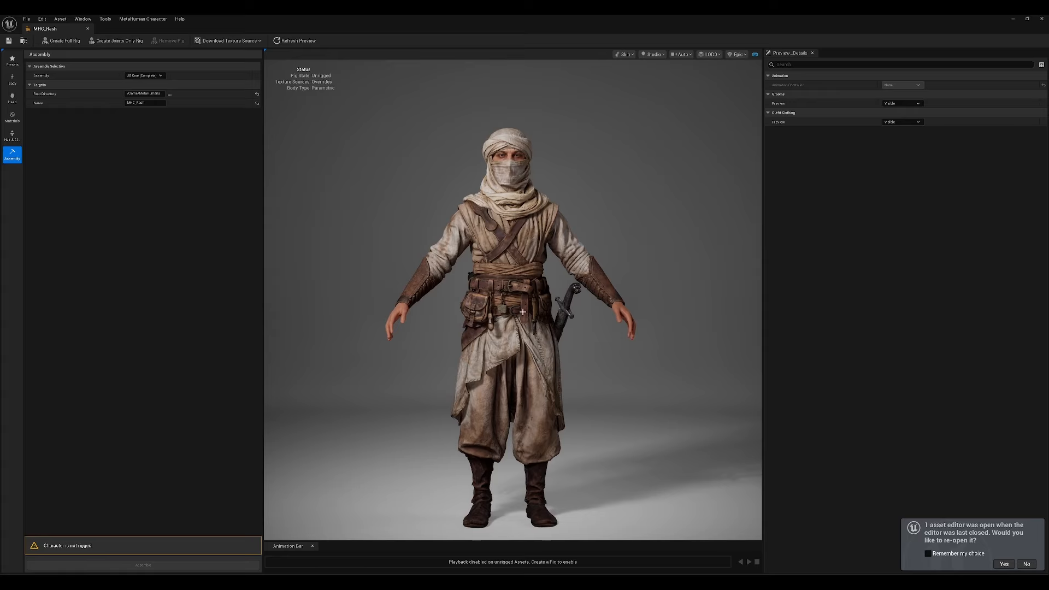
pyautogui.moveTo(516, 310); pyautogui.dragTo(532, 310)
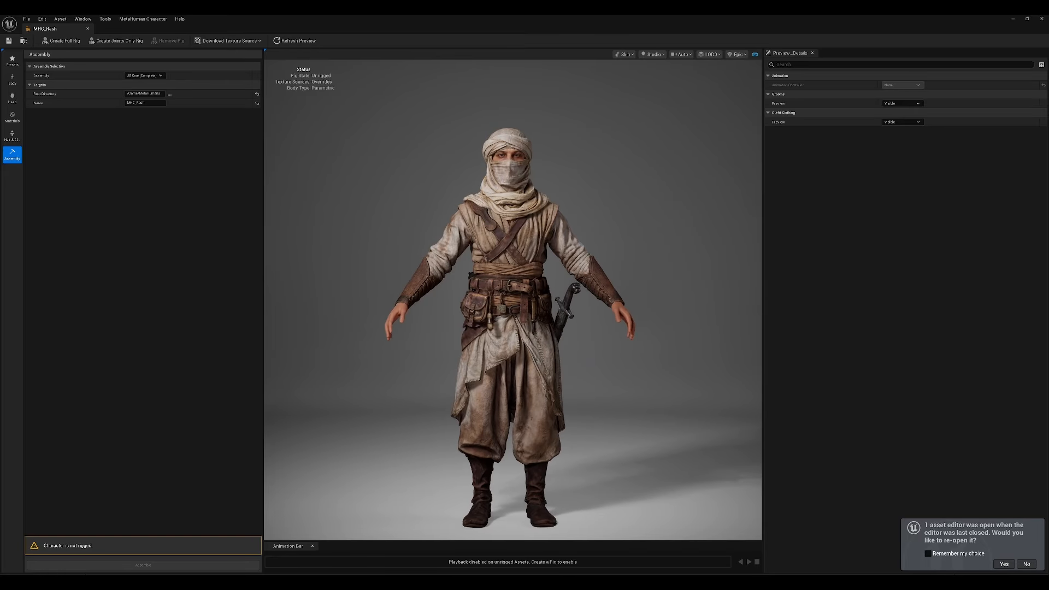
# Step: Remove the WI_Rash_top1 head wrap from the character's outfit clothing
pyautogui.click(12, 98)
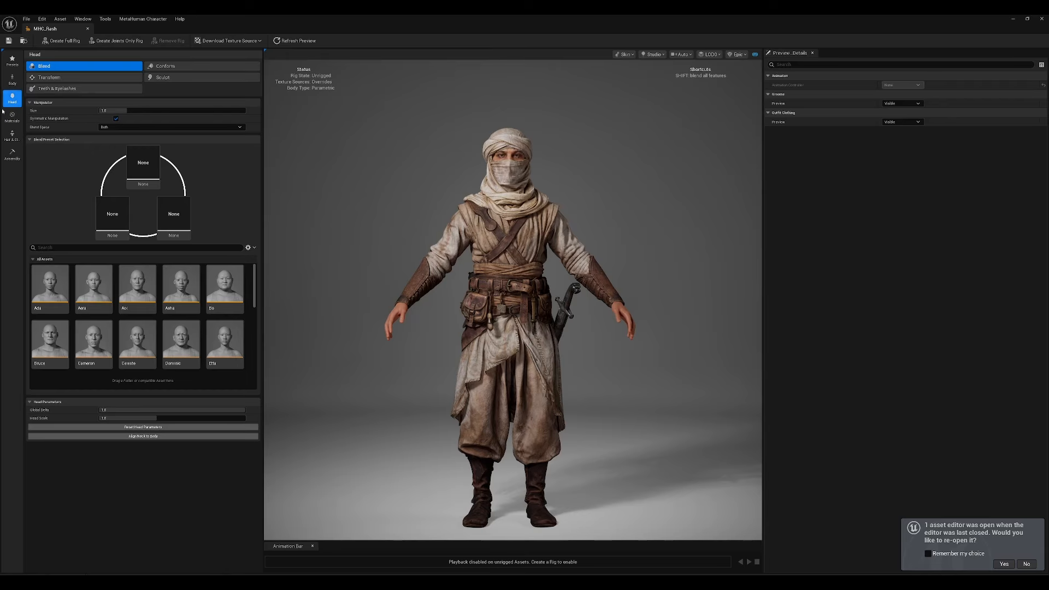
pyautogui.click(12, 136)
pyautogui.moveTo(259, 122); pyautogui.dragTo(253, 400)
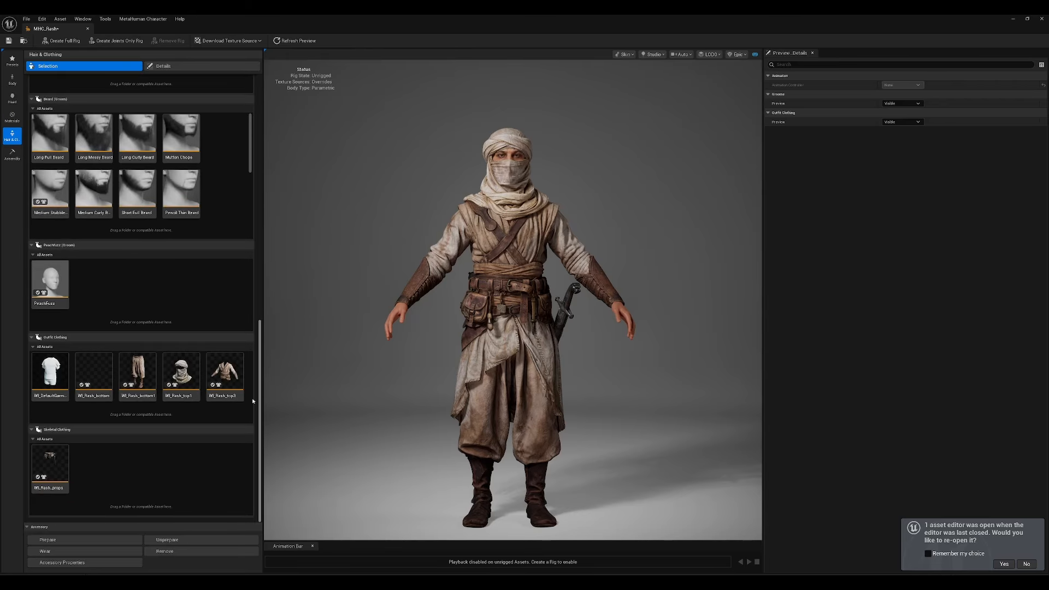
pyautogui.click(183, 372)
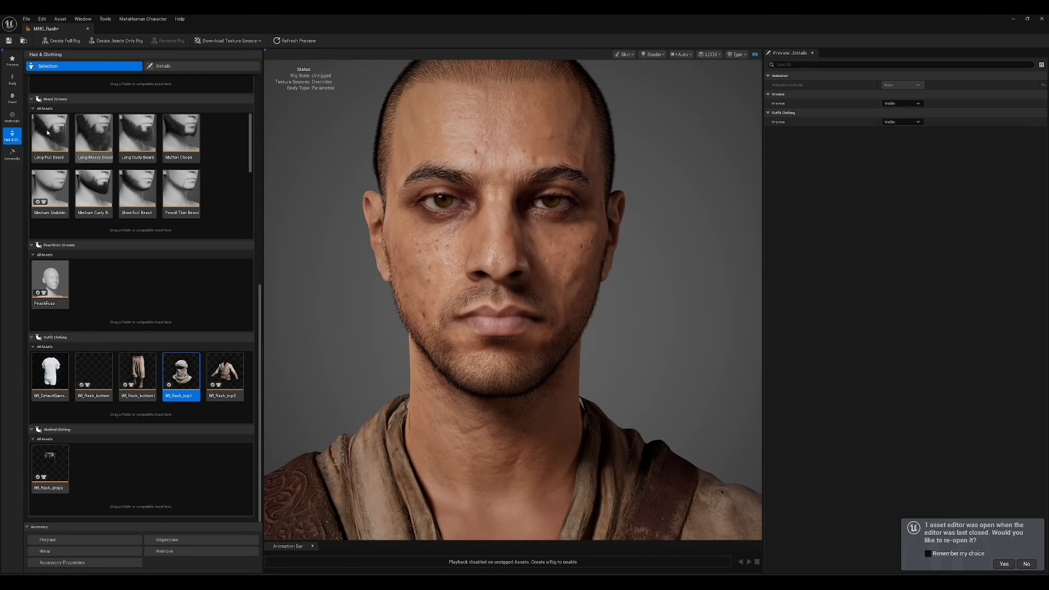
# Step: Replace the character's eyebrows with the Medium Slit eyebrow groom
pyautogui.moveTo(250, 152)
pyautogui.mouseDown()
pyautogui.moveTo(251, 201)
pyautogui.moveTo(251, 150)
pyautogui.mouseUp()
pyautogui.moveTo(261, 311); pyautogui.dragTo(267, 164)
pyautogui.scroll(5, 249, 158)
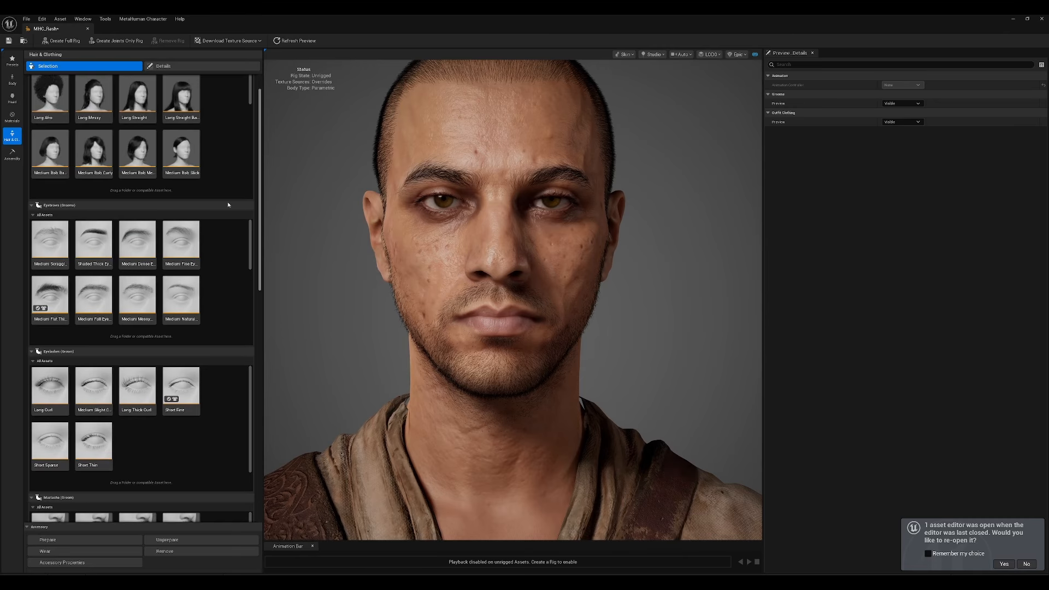
pyautogui.scroll(-3, 248, 254)
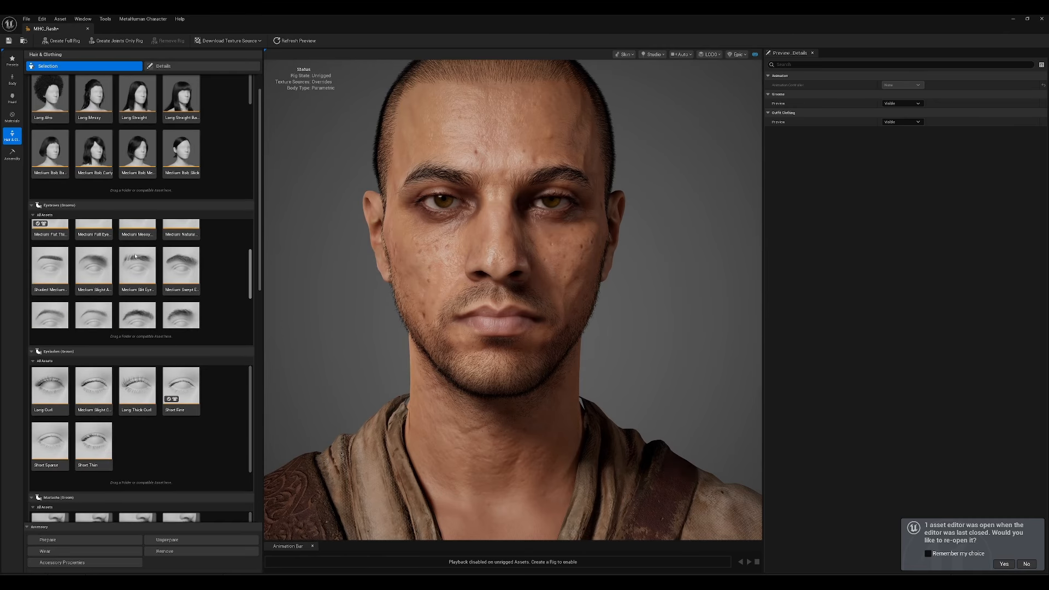
pyautogui.click(136, 273)
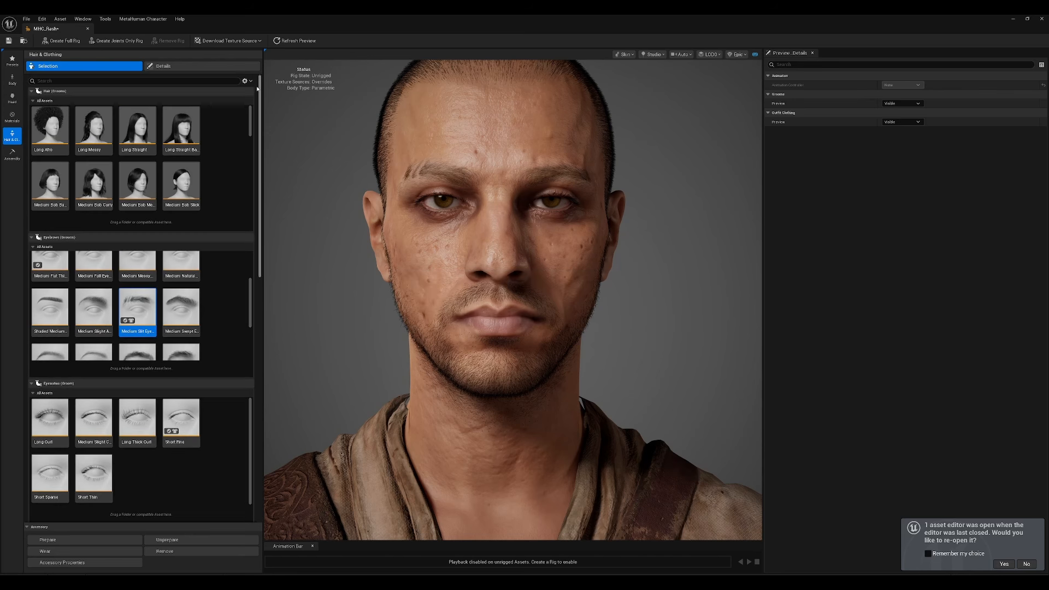
# Step: Set the eyebrow groom's melanin to about 0.9 and the beard groom's melanin to about 0.4
pyautogui.click(166, 66)
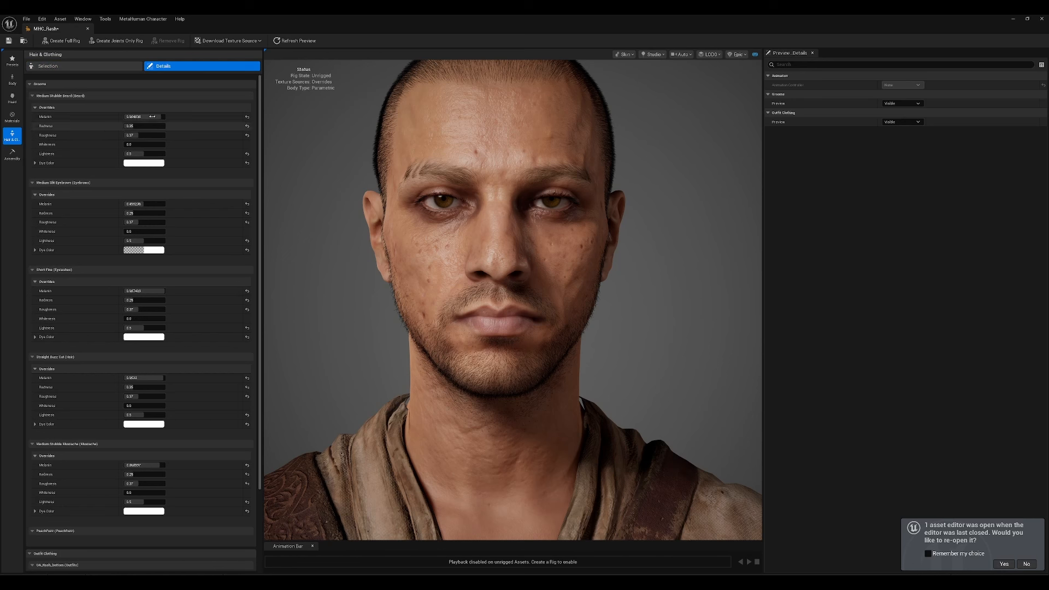
pyautogui.moveTo(146, 204); pyautogui.dragTo(158, 204)
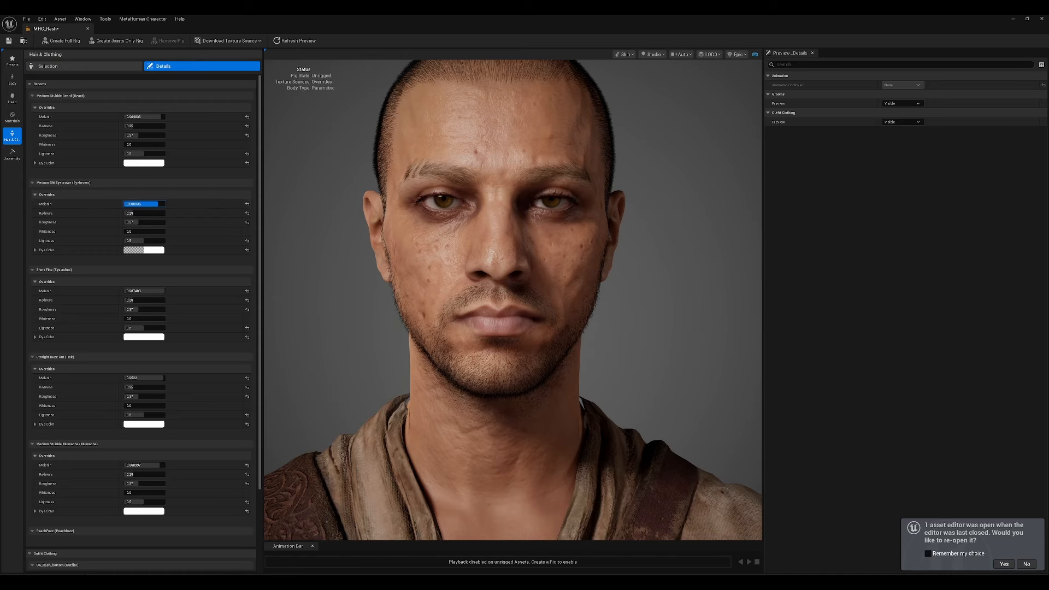
pyautogui.moveTo(161, 117); pyautogui.dragTo(138, 117)
pyautogui.click(143, 117)
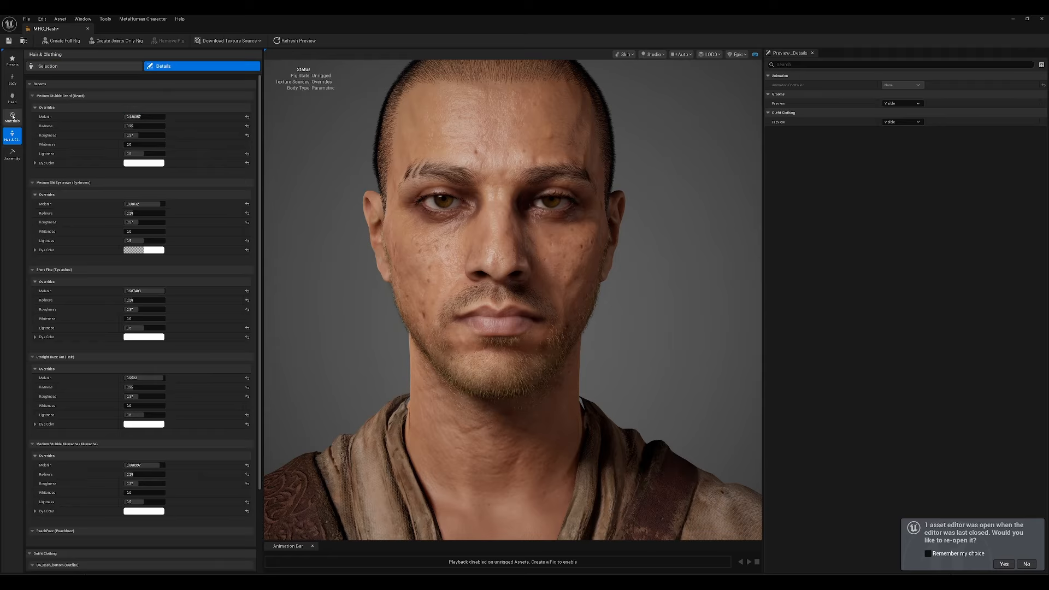
# Step: Apply the fourth eye preset, a blue-grey iris, to both eyes in the character's materials
pyautogui.click(12, 116)
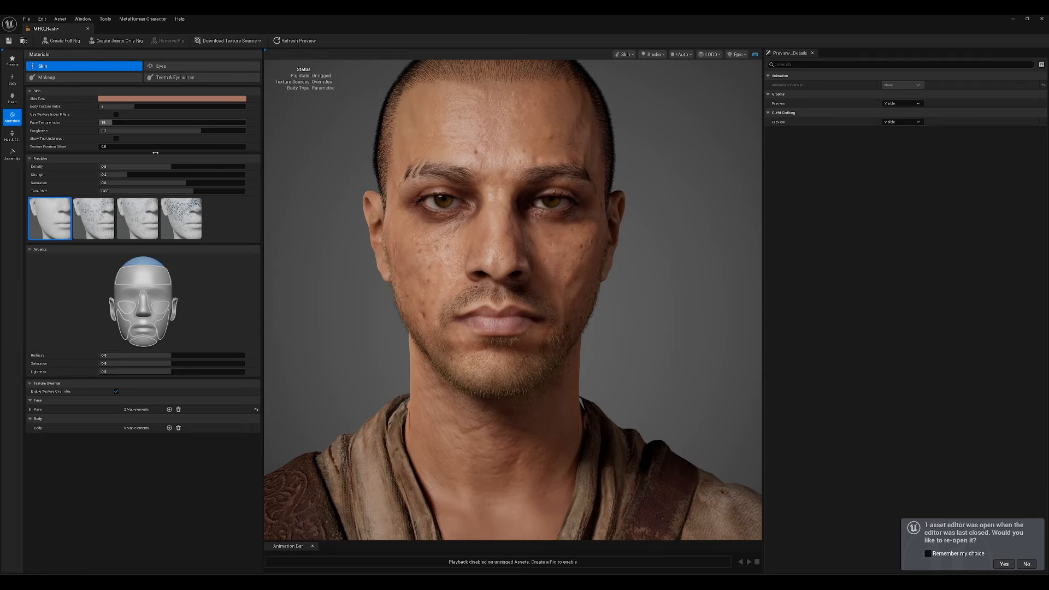
pyautogui.click(157, 66)
pyautogui.click(188, 119)
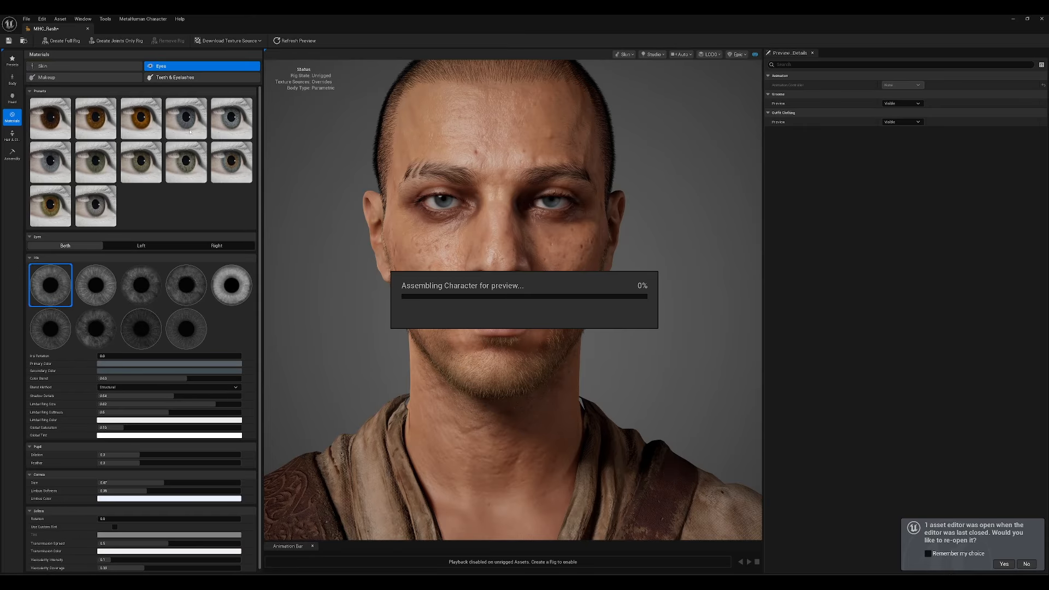
# Step: Look through the teeth and makeup material settings and return to the skin settings
pyautogui.click(175, 77)
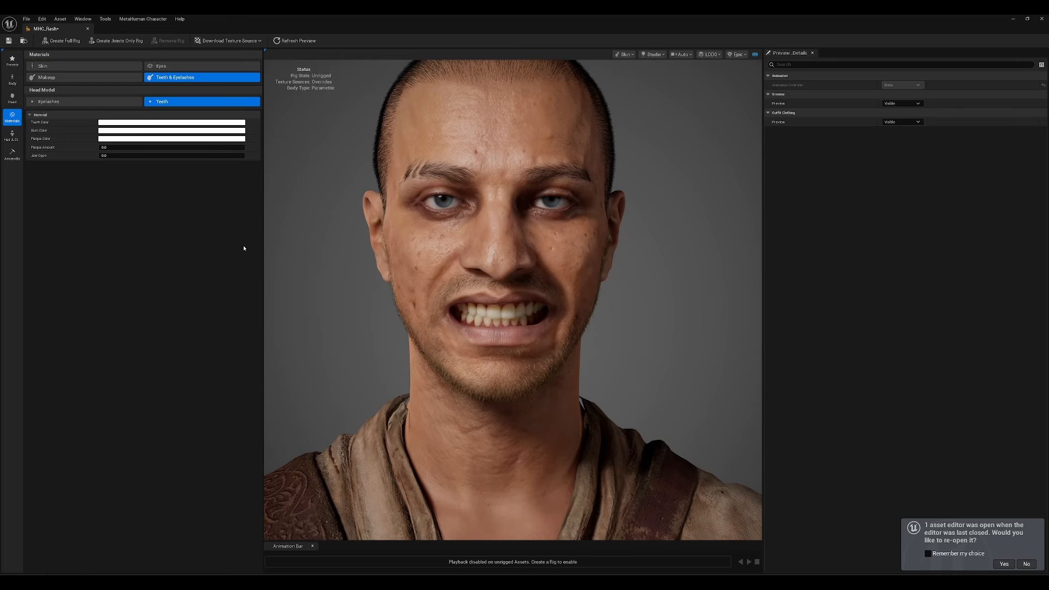
pyautogui.click(99, 77)
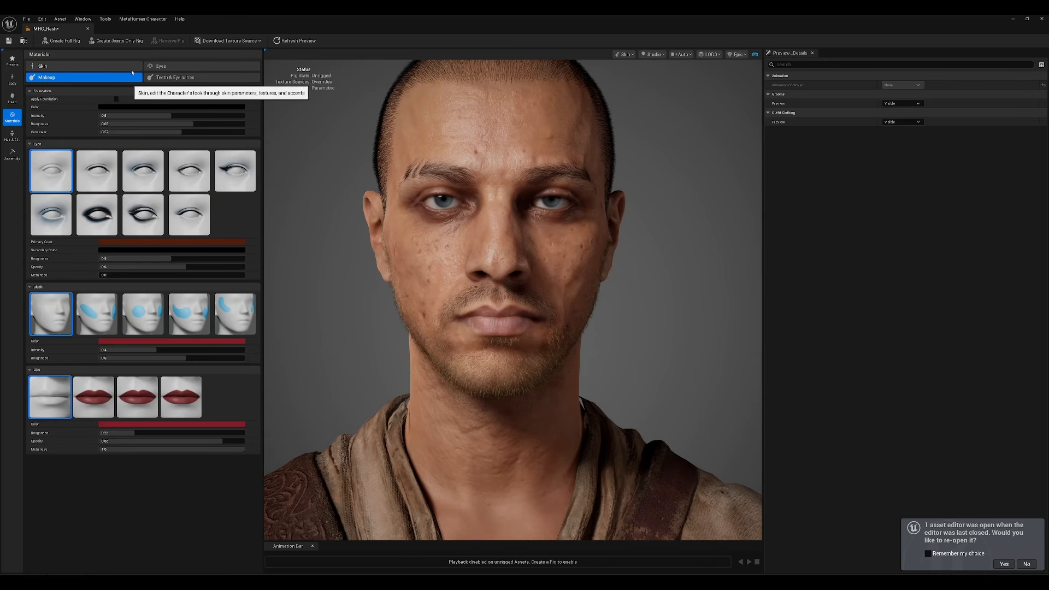
pyautogui.click(101, 67)
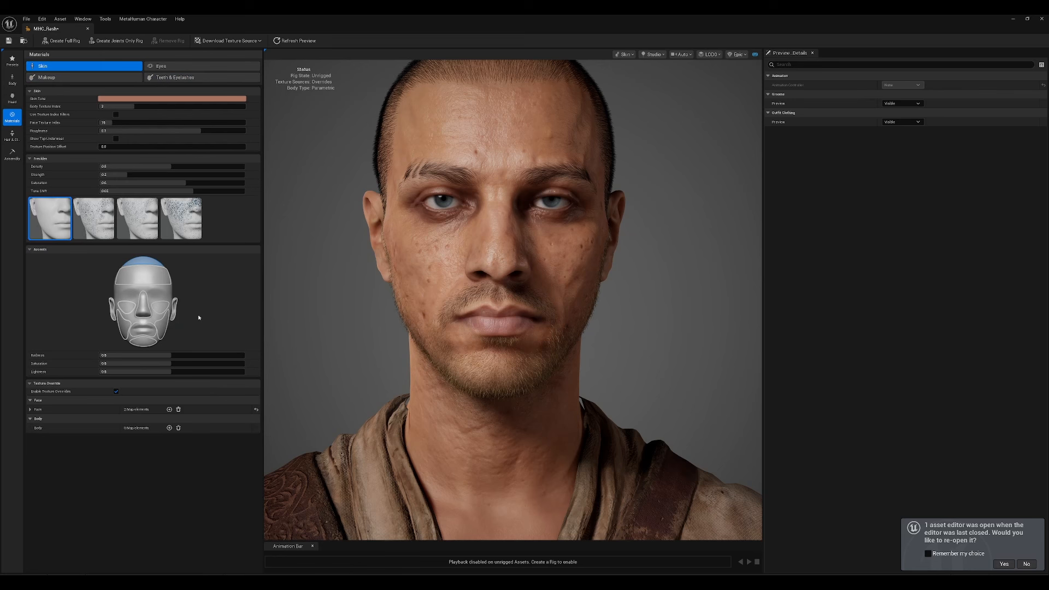
# Step: Expand the face's texture override entries and examine the head from slightly different angles
pyautogui.click(29, 384)
pyautogui.click(29, 384)
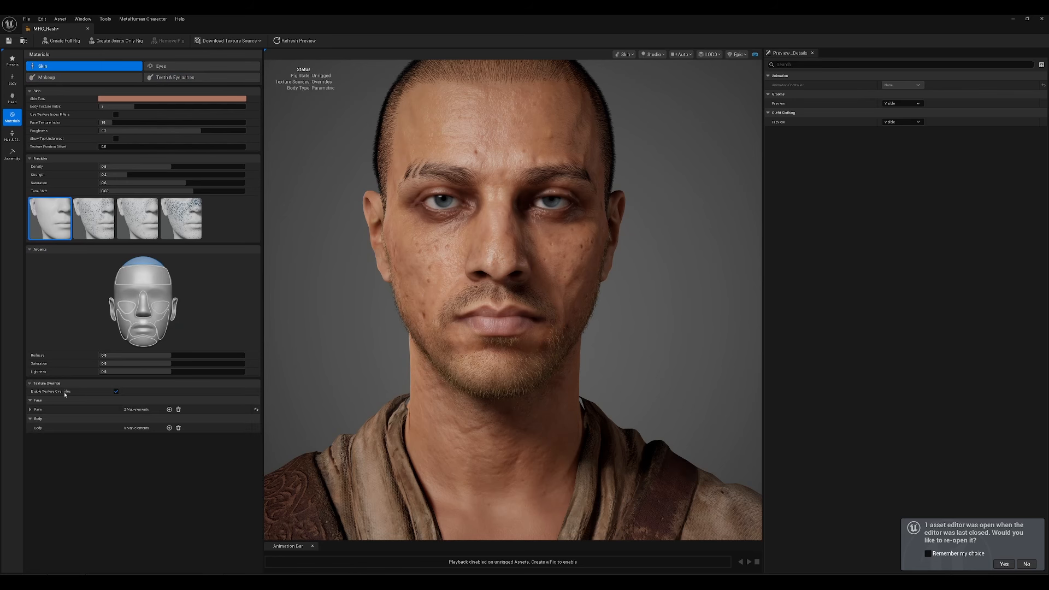
pyautogui.click(30, 409)
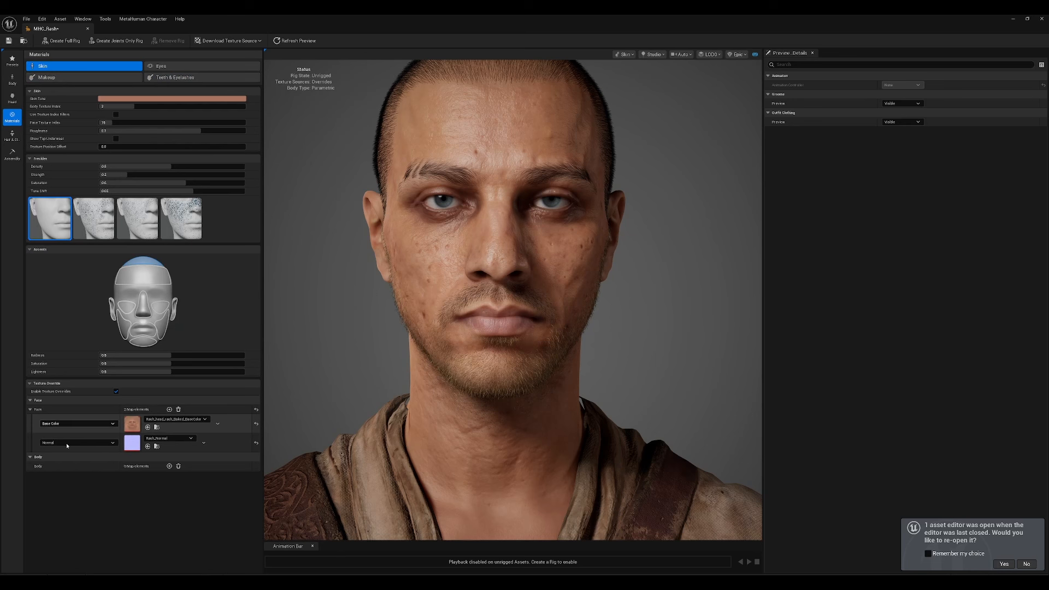
pyautogui.moveTo(513, 301); pyautogui.dragTo(480, 300)
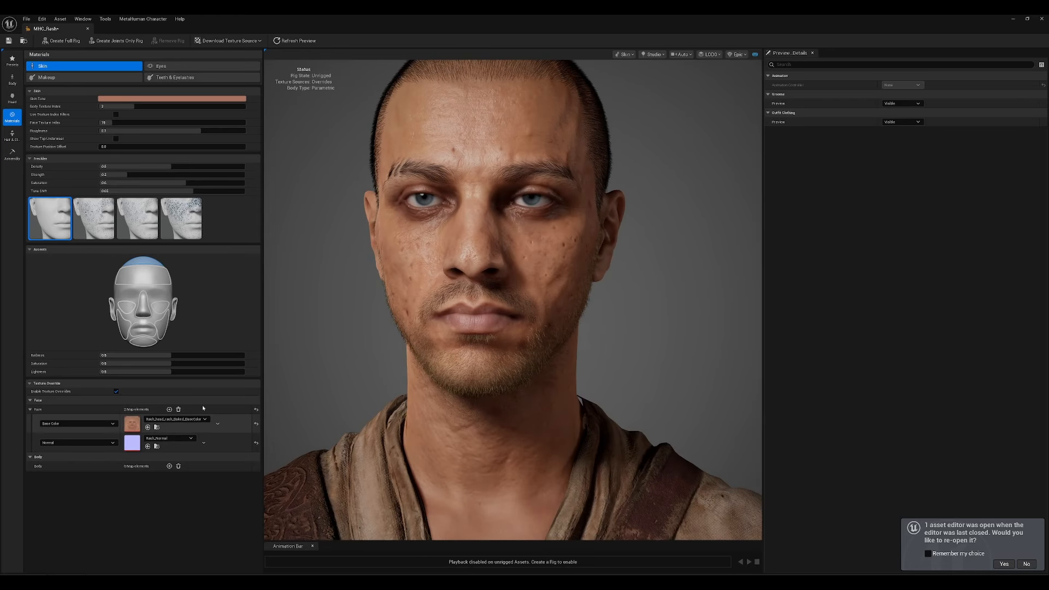
pyautogui.moveTo(481, 300)
pyautogui.mouseDown()
pyautogui.moveTo(569, 299)
pyautogui.moveTo(491, 299)
pyautogui.mouseUp()
pyautogui.scroll(-3, 518, 368)
pyautogui.scroll(1, 543, 347)
pyautogui.moveTo(543, 347)
pyautogui.mouseDown()
pyautogui.moveTo(415, 346)
pyautogui.moveTo(532, 346)
pyautogui.mouseUp()
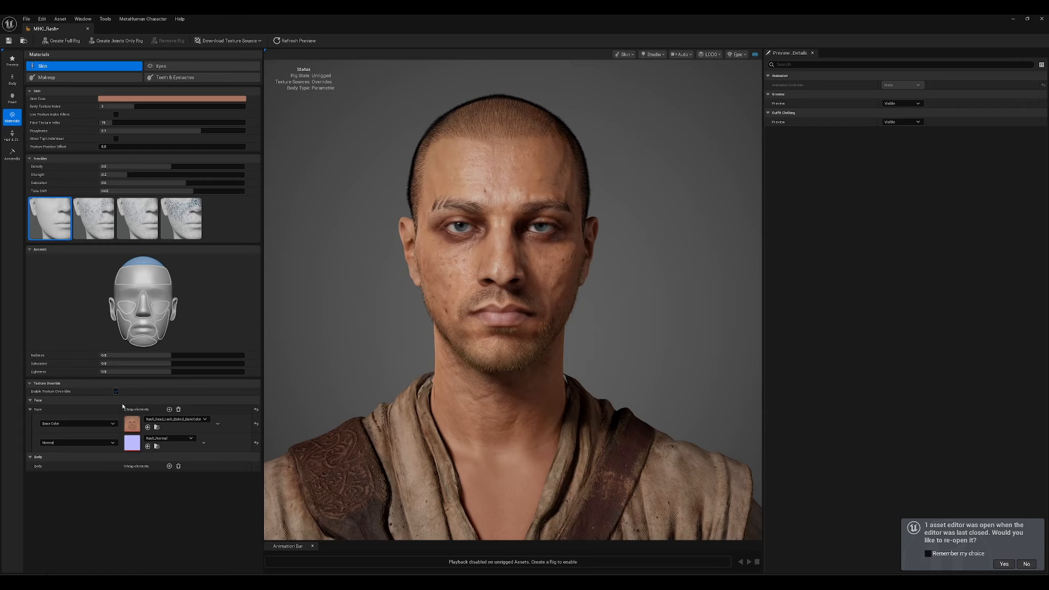
# Step: Turn off the texture overrides to compare the face with its base skin textures, and turn them back on
pyautogui.click(116, 391)
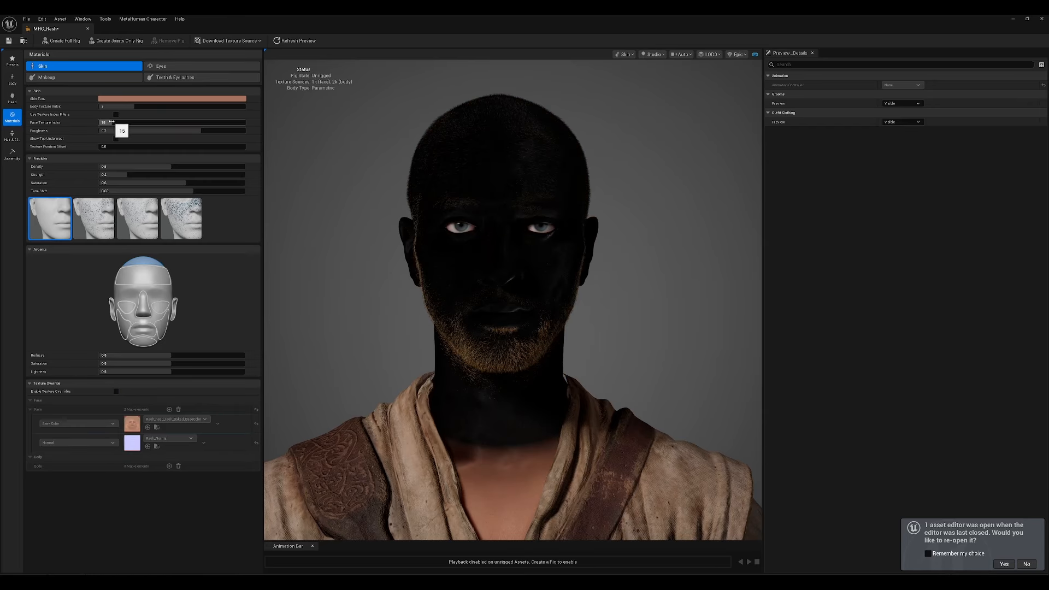
pyautogui.moveTo(103, 122); pyautogui.dragTo(112, 122)
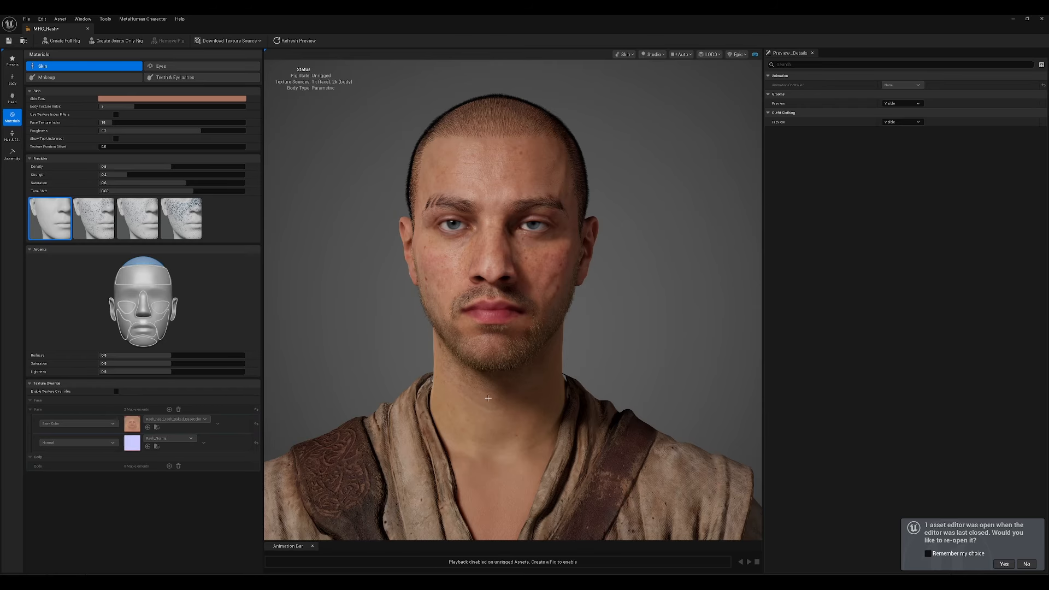
pyautogui.scroll(-2, 477, 338)
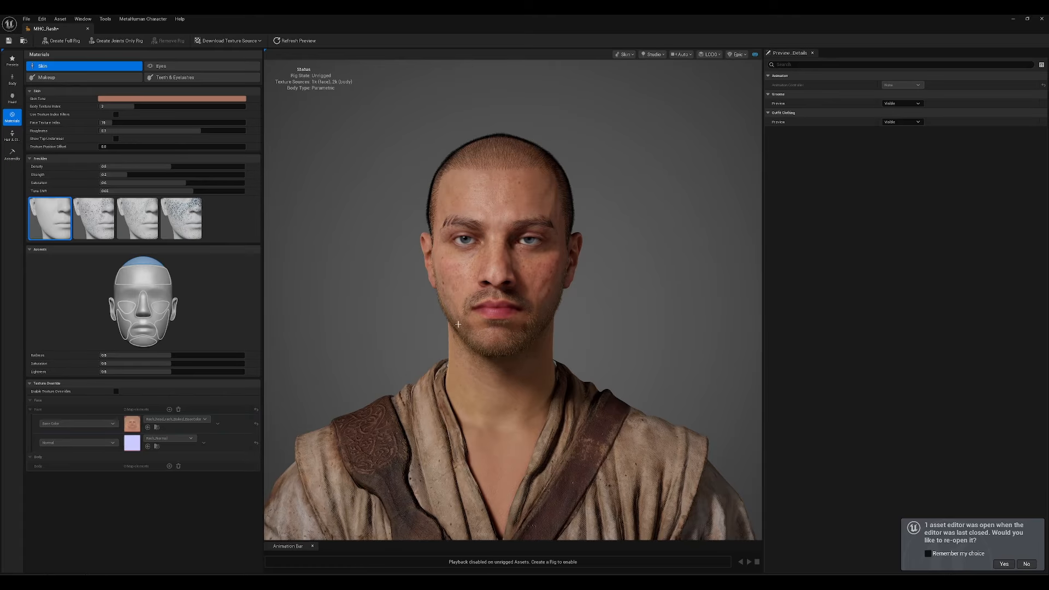
pyautogui.scroll(2, 506, 275)
pyautogui.scroll(-2, 525, 316)
pyautogui.click(115, 391)
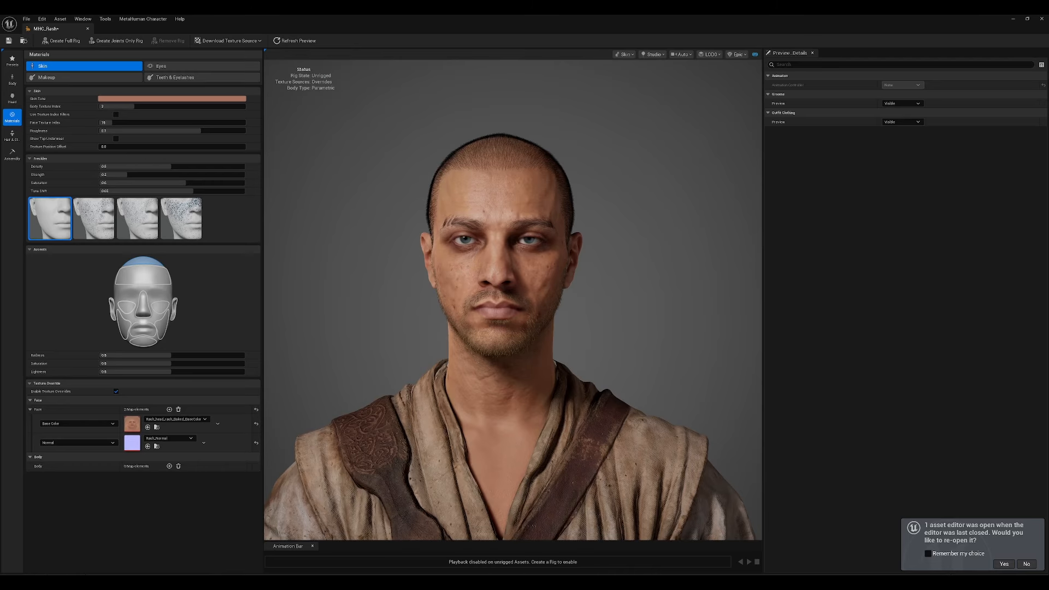
pyautogui.scroll(2, 506, 295)
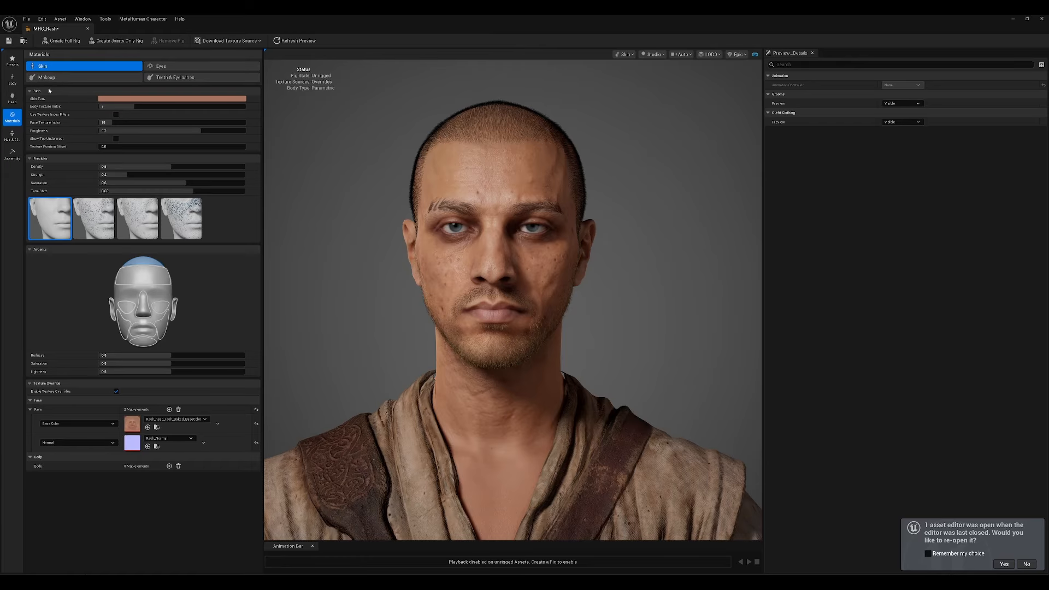
# Step: Sculpt the head with small symmetrical adjustments around the eyes, nose and eyebrows
pyautogui.click(12, 98)
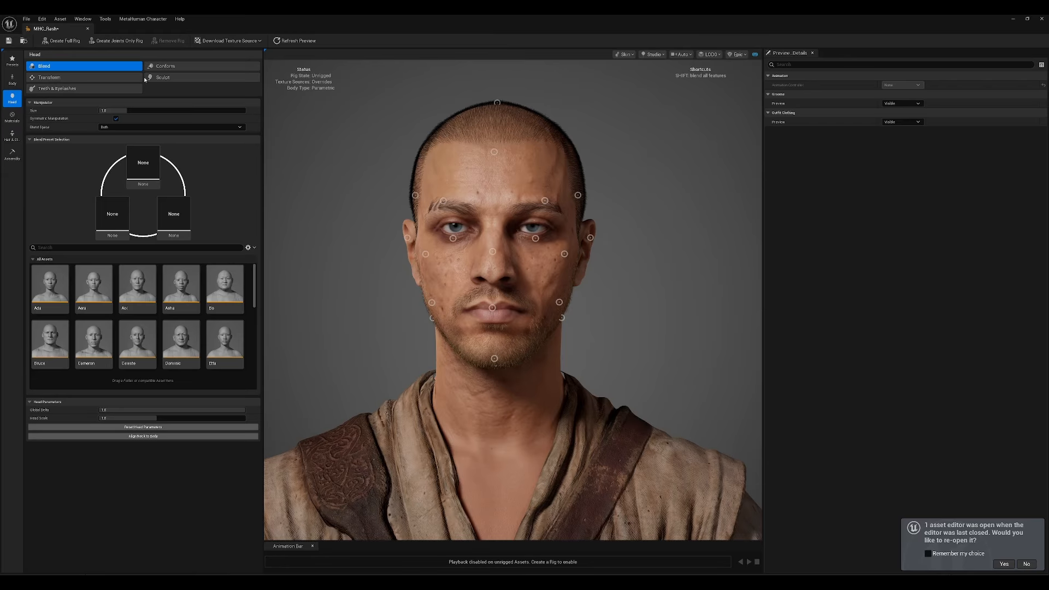
pyautogui.click(162, 77)
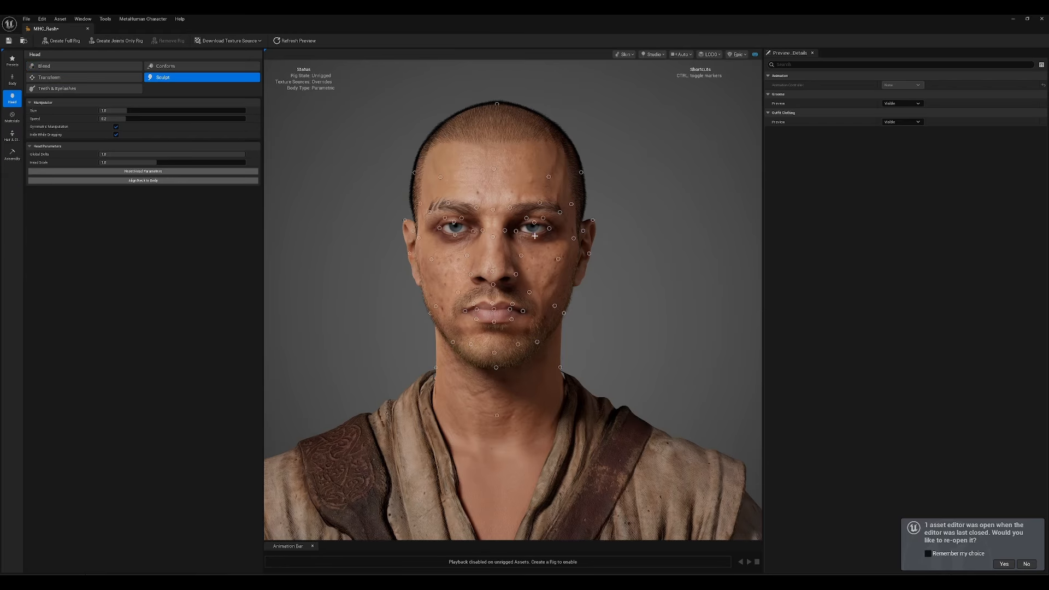
pyautogui.moveTo(534, 236)
pyautogui.mouseDown()
pyautogui.moveTo(533, 220)
pyautogui.moveTo(544, 237)
pyautogui.mouseUp()
pyautogui.moveTo(515, 274); pyautogui.dragTo(513, 274)
pyautogui.moveTo(445, 203); pyautogui.dragTo(447, 202)
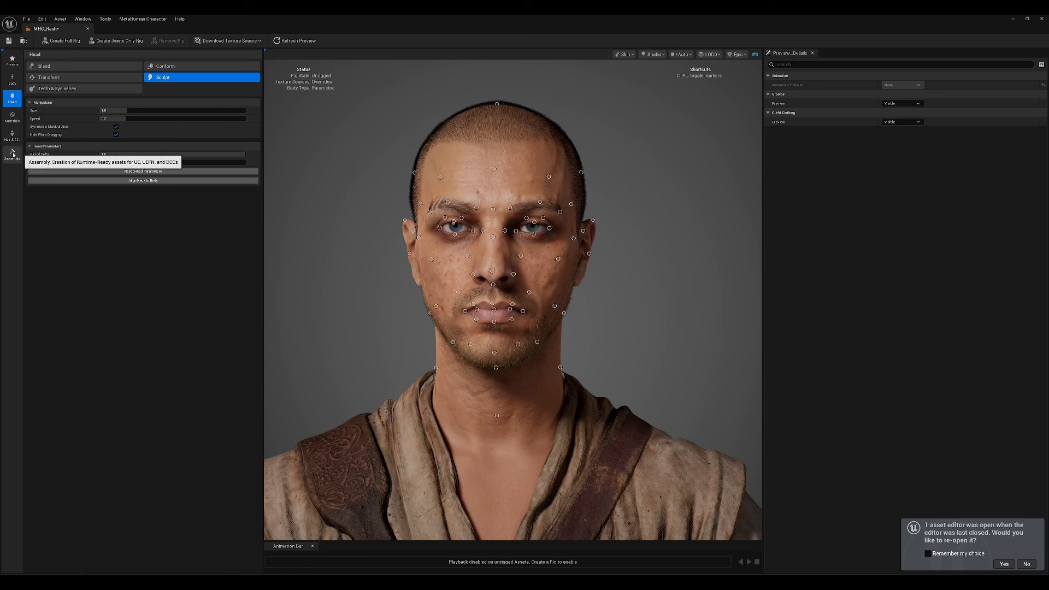
# Step: Put the WI_Rash_top1 head wrap back on the character from the outfit clothing
pyautogui.click(12, 135)
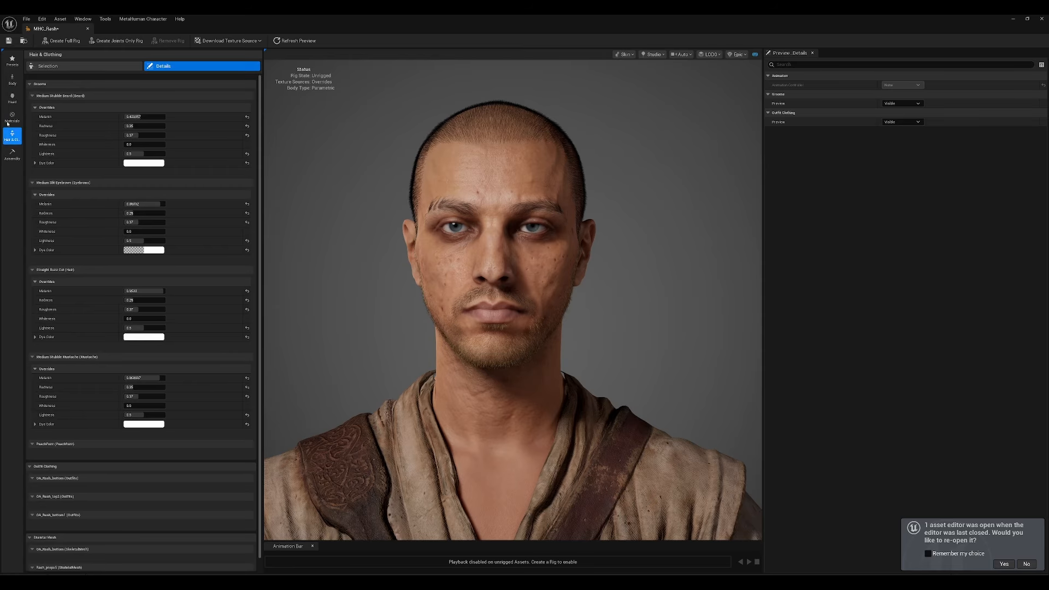
pyautogui.click(82, 66)
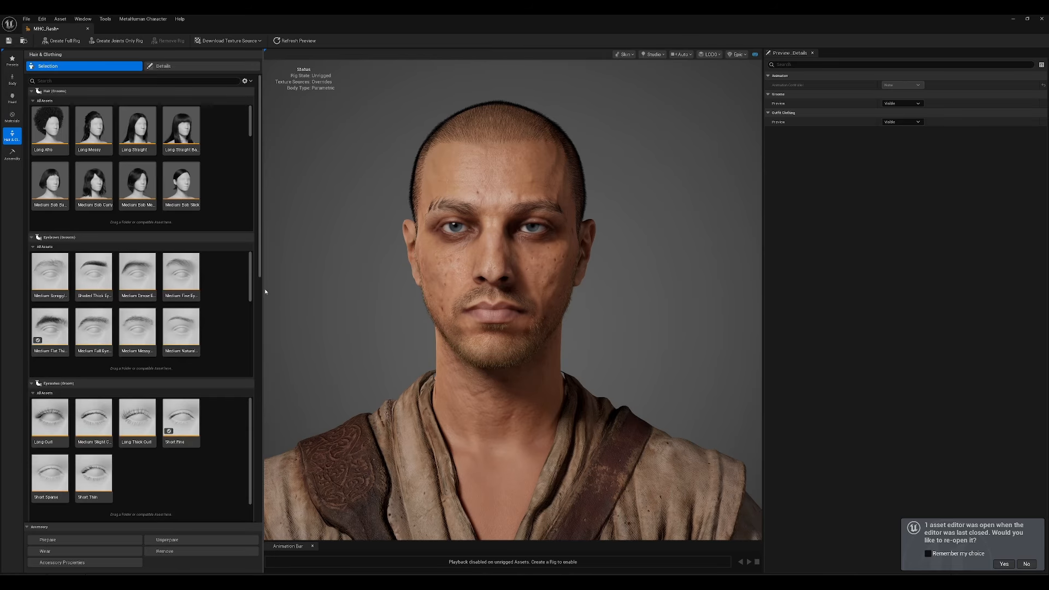
pyautogui.scroll(-10, 256, 490)
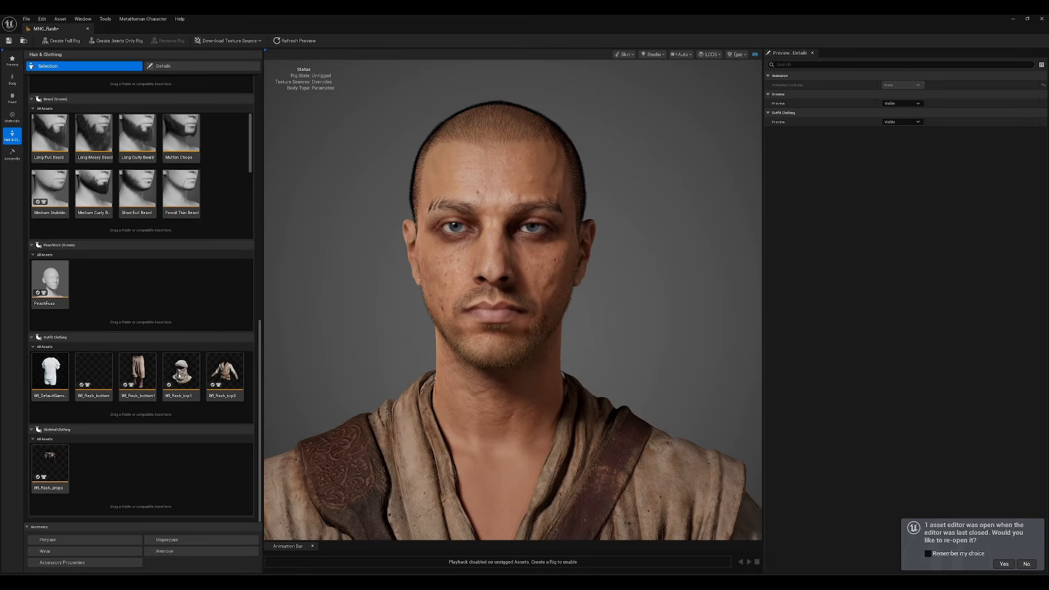
pyautogui.click(181, 371)
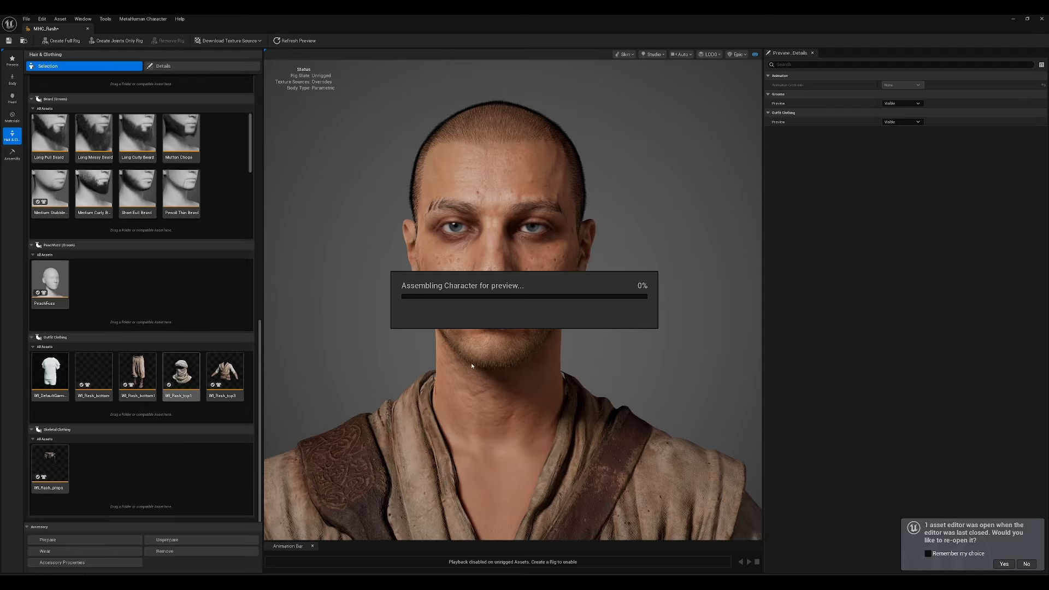
# Step: Switch to the browser showing the seller's product page on Fab
pyautogui.click(339, 547)
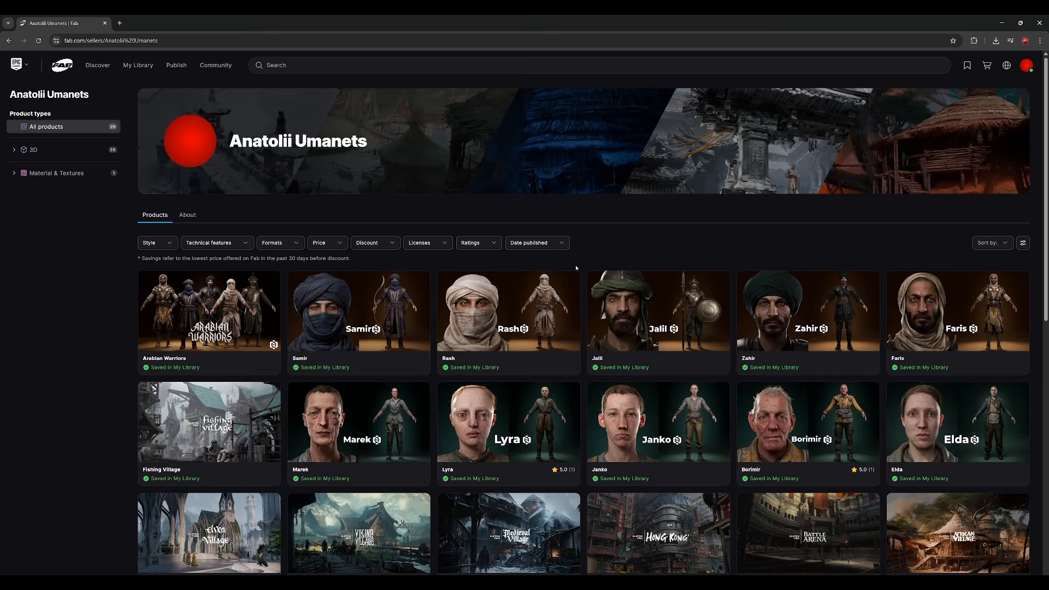
# Step: Open the Arabian Warriors pack on the seller's Fab page and view its preview image of the modular outfits
pyautogui.hotkey('alt', 'Tab')
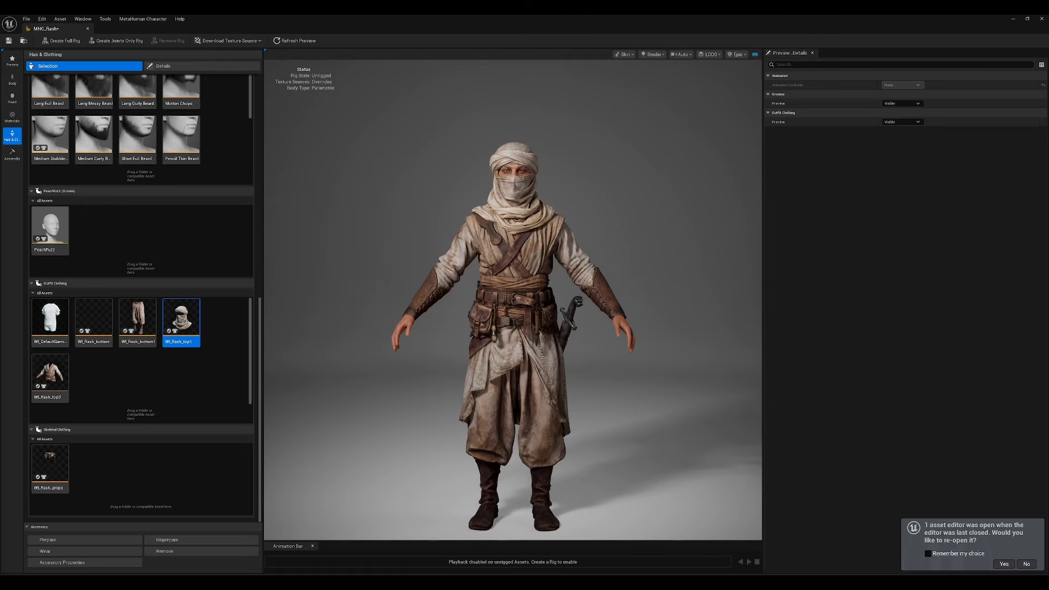
pyautogui.hotkey('alt', 'Tab')
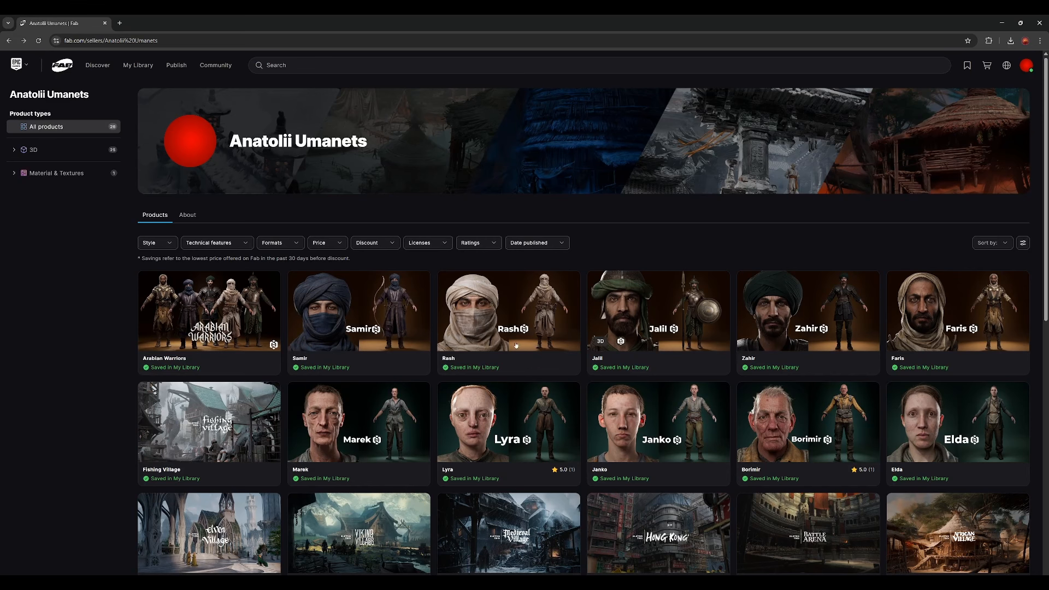
pyautogui.click(251, 307)
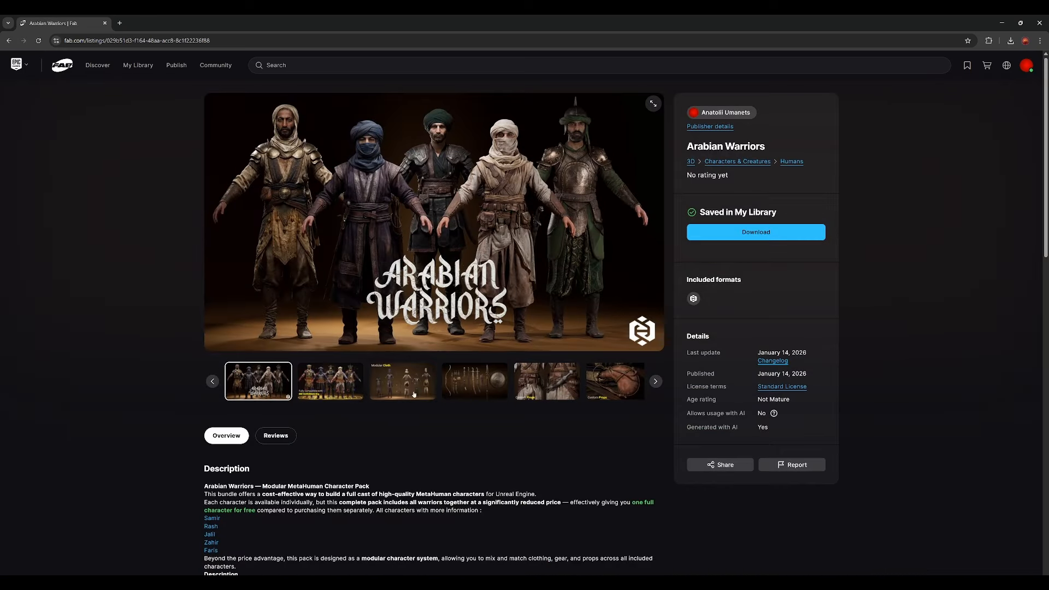
pyautogui.click(403, 381)
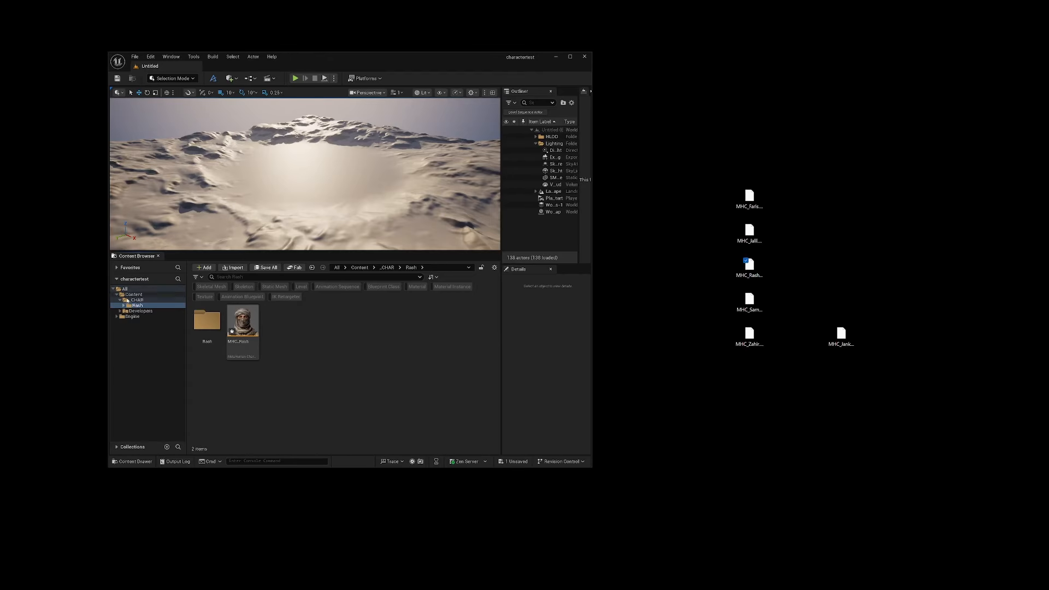
# Step: Switch to the Unreal project and create a folder named Samir inside the _CHAR folder
pyautogui.click(136, 300)
pyautogui.rightClick(137, 300)
pyautogui.click(166, 320)
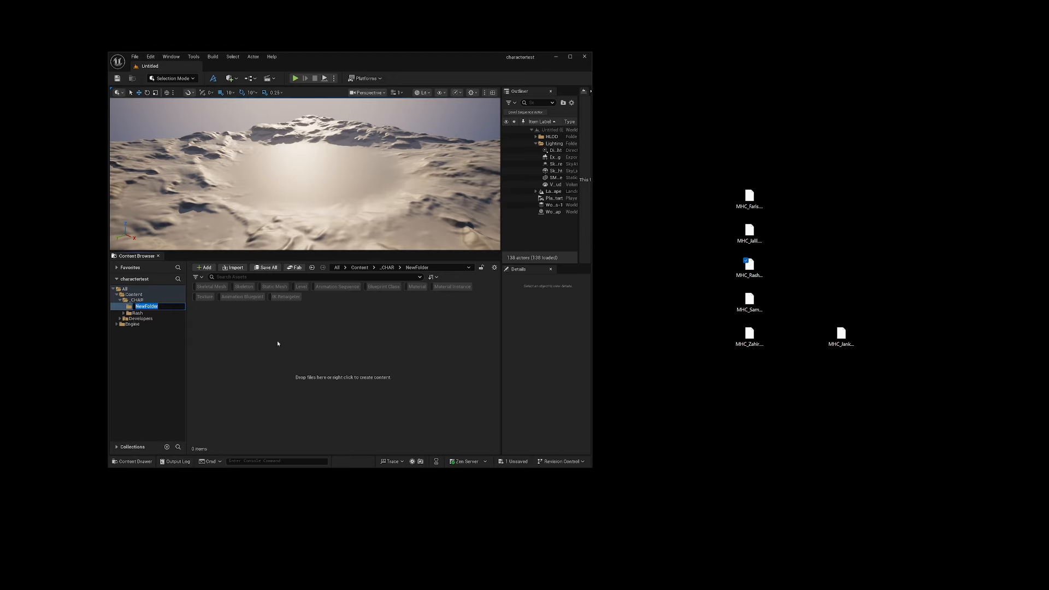
pyautogui.write('Samir')
pyautogui.press('Return')
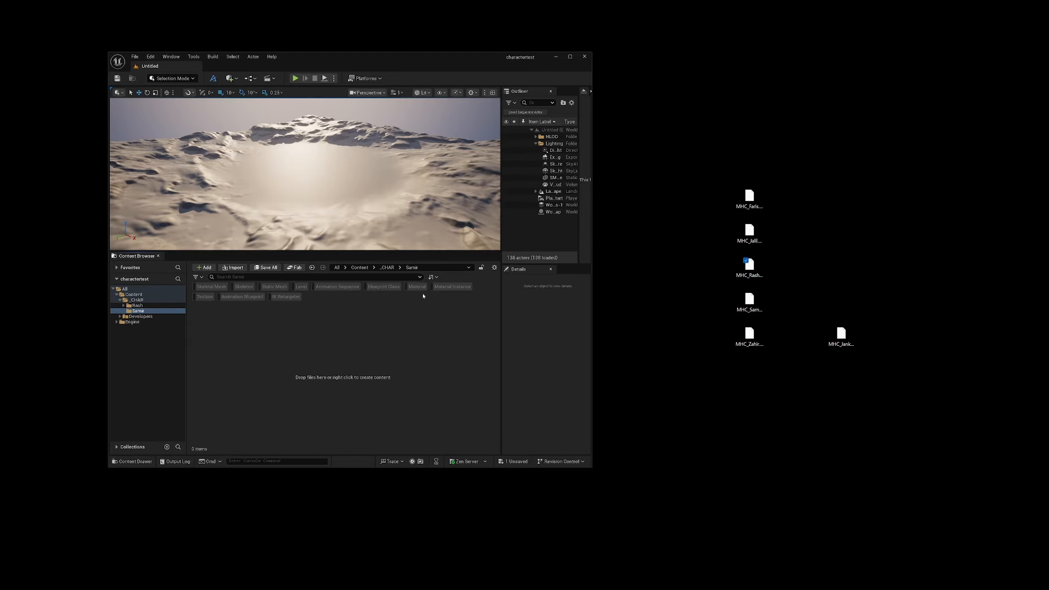
# Step: Import the MHC_Samir character file from the desktop into the Samir folder and dismiss the import summary
pyautogui.click(754, 310)
pyautogui.moveTo(238, 404); pyautogui.dragTo(260, 360)
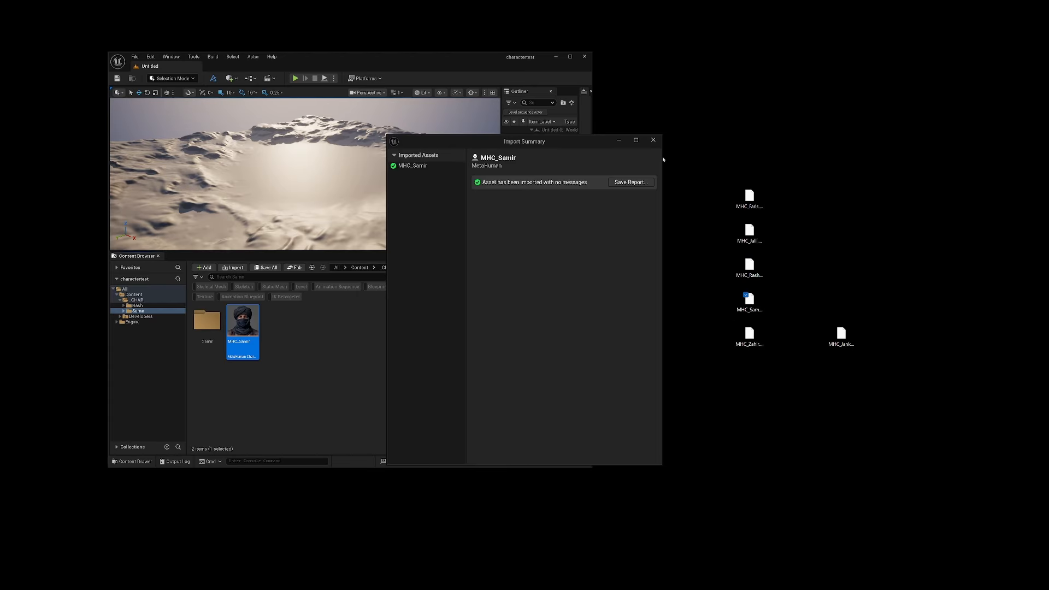
pyautogui.click(653, 140)
pyautogui.click(363, 374)
# Step: Open the MHC_Samir character in a maximized editor and examine its full-body outfit
pyautogui.doubleClick(240, 326)
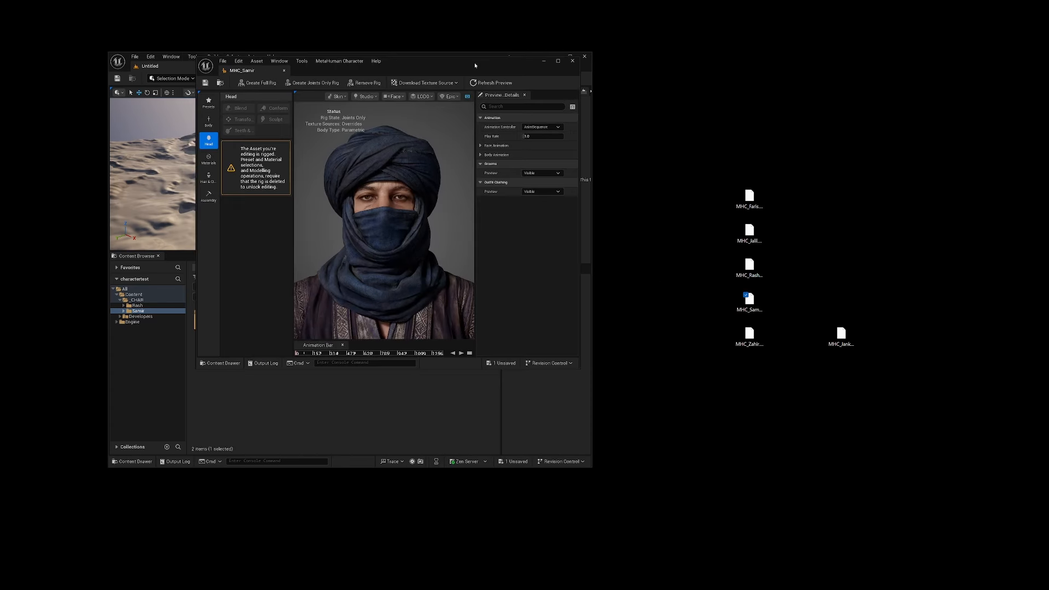
pyautogui.doubleClick(458, 51)
pyautogui.scroll(-5, 511, 316)
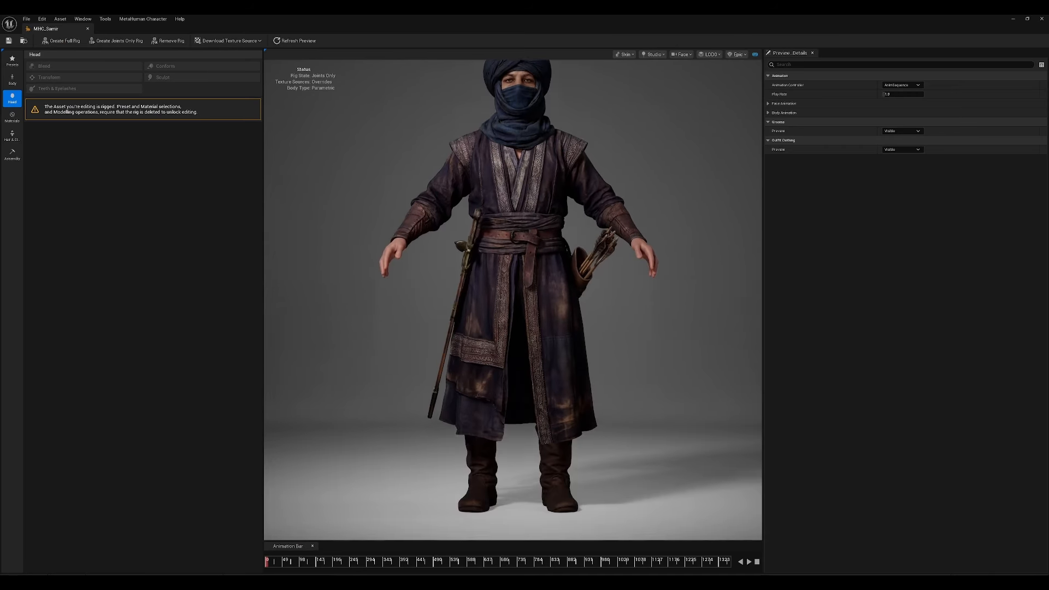
pyautogui.moveTo(511, 315); pyautogui.dragTo(512, 346, button='middle')
pyautogui.moveTo(511, 315); pyautogui.dragTo(538, 209)
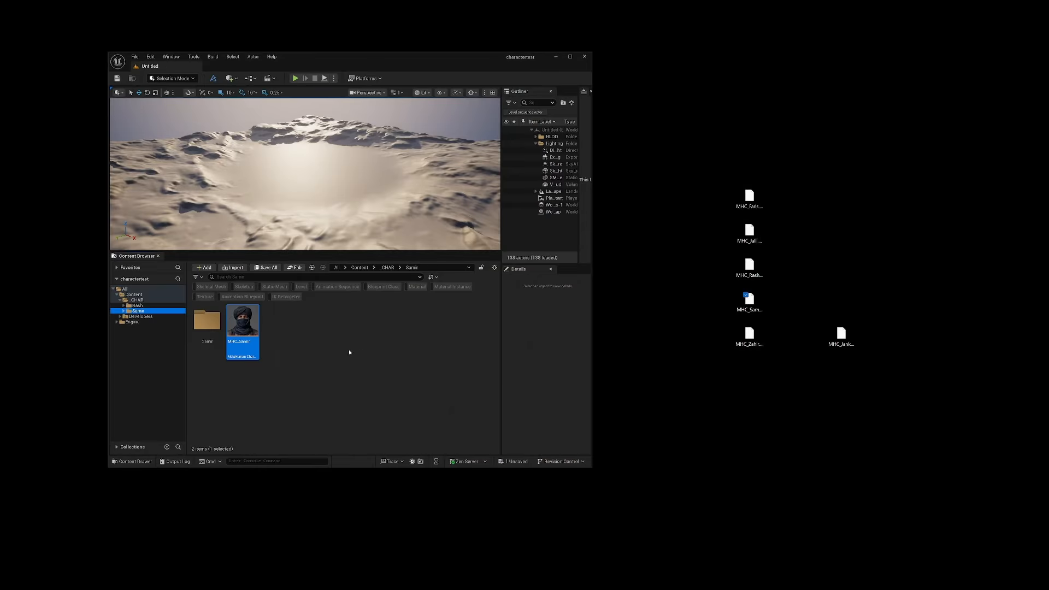
# Step: Open MHC_Rash from the Rash folder and arrange its enlarged editor window beside the main editor window
pyautogui.click(349, 351)
pyautogui.click(137, 306)
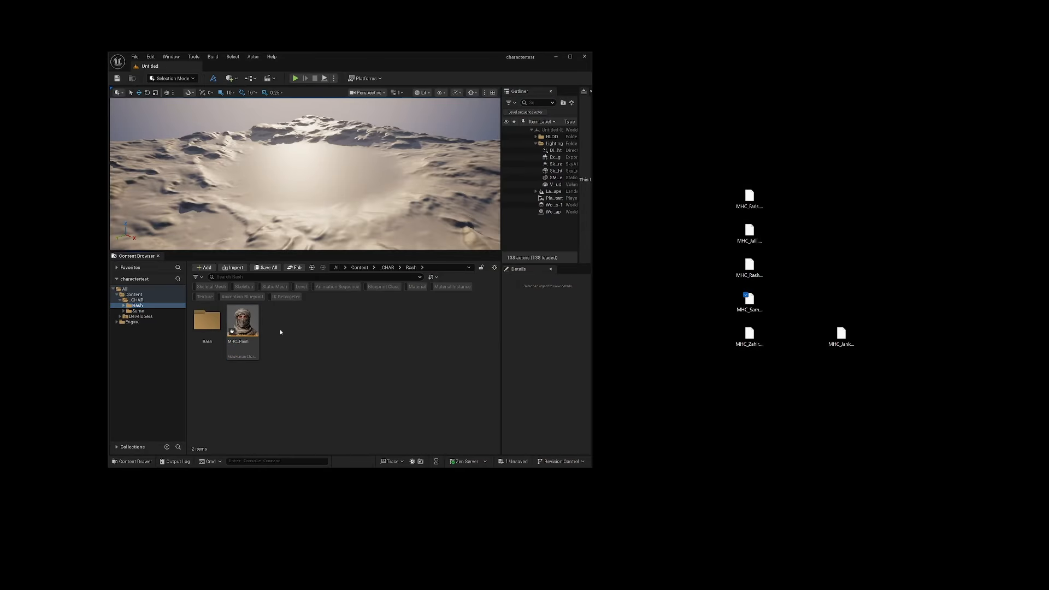
pyautogui.doubleClick(243, 325)
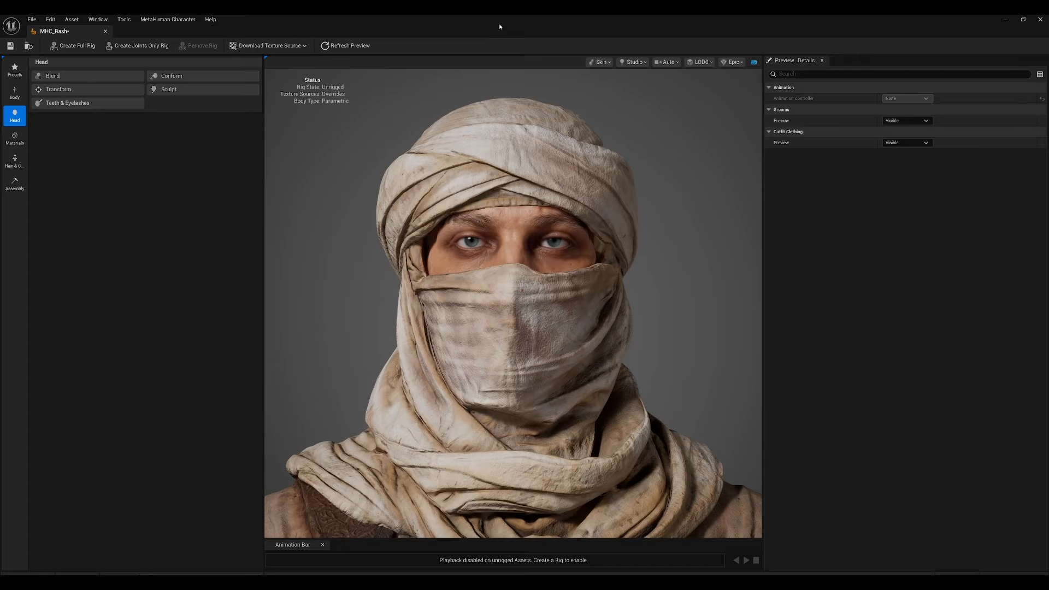
pyautogui.moveTo(493, 20); pyautogui.dragTo(697, 74)
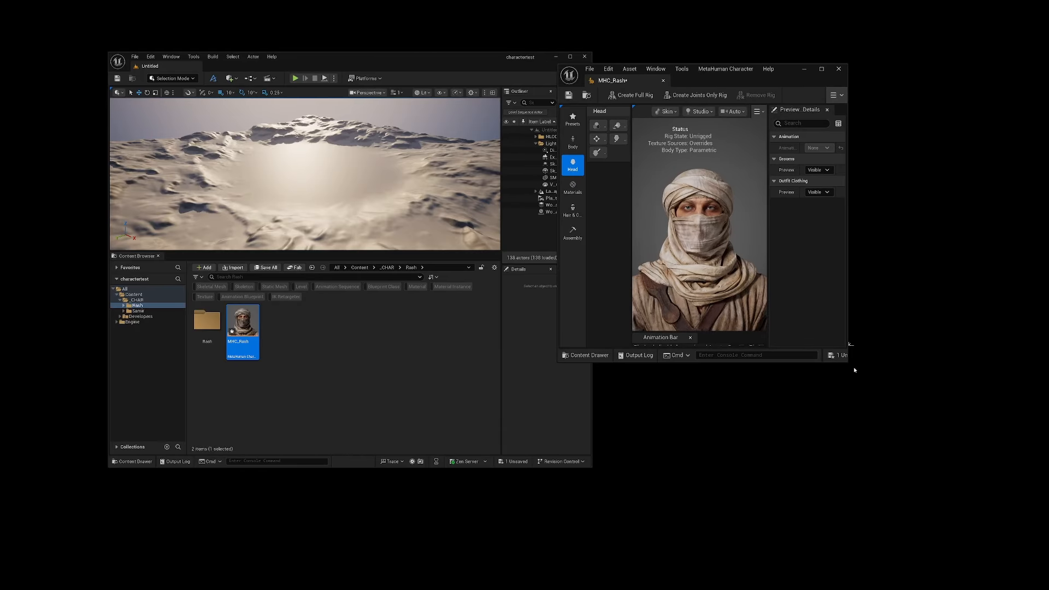
pyautogui.moveTo(846, 361); pyautogui.dragTo(1014, 535)
pyautogui.click(237, 426)
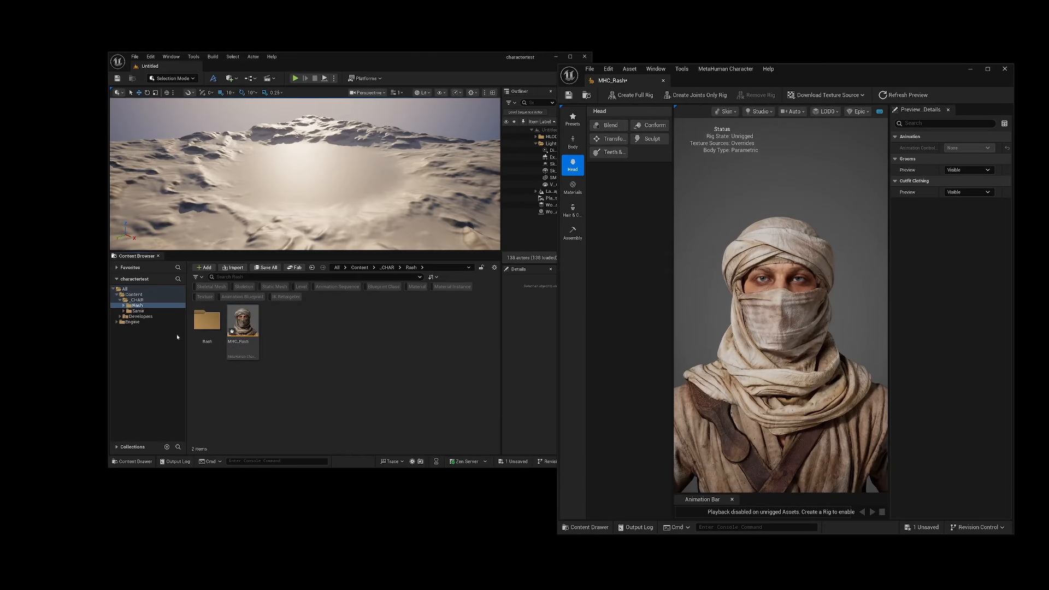
pyautogui.moveTo(368, 69); pyautogui.dragTo(321, 83)
# Step: Open the Outfit folder inside the Samir character's content folders
pyautogui.click(92, 325)
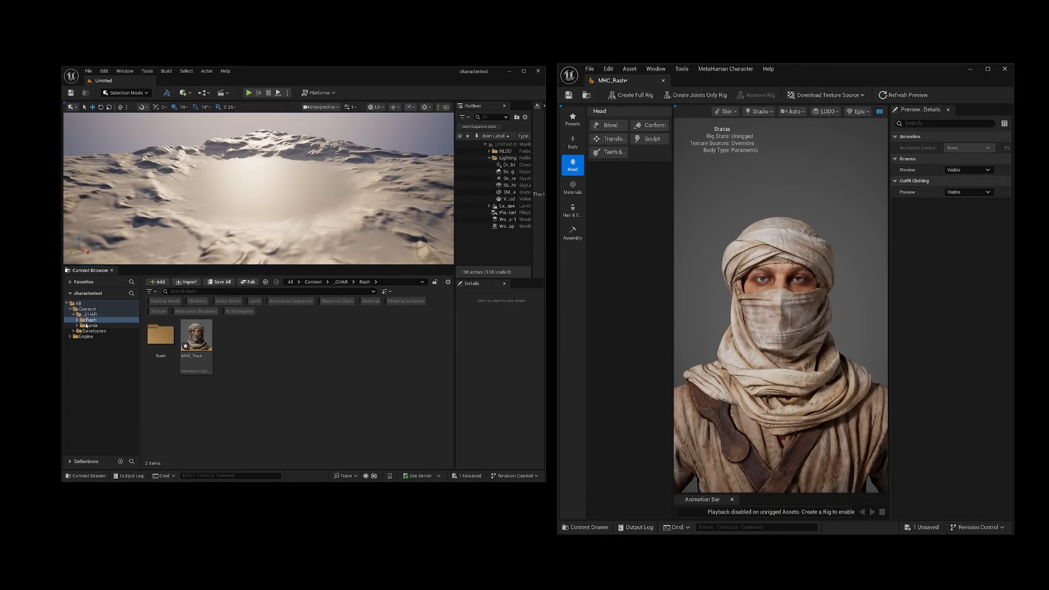
pyautogui.doubleClick(161, 336)
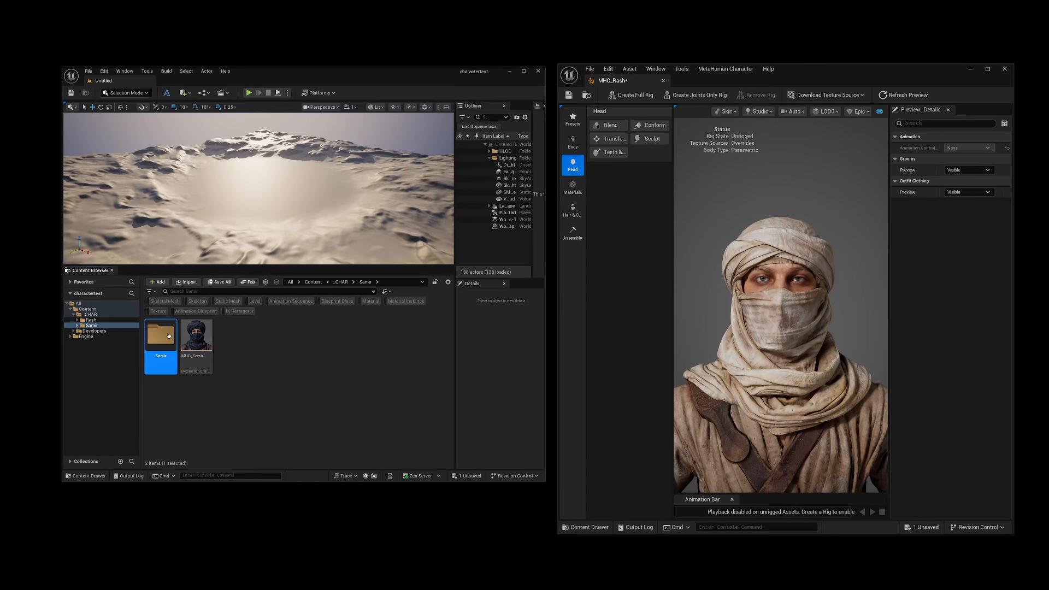
pyautogui.doubleClick(198, 350)
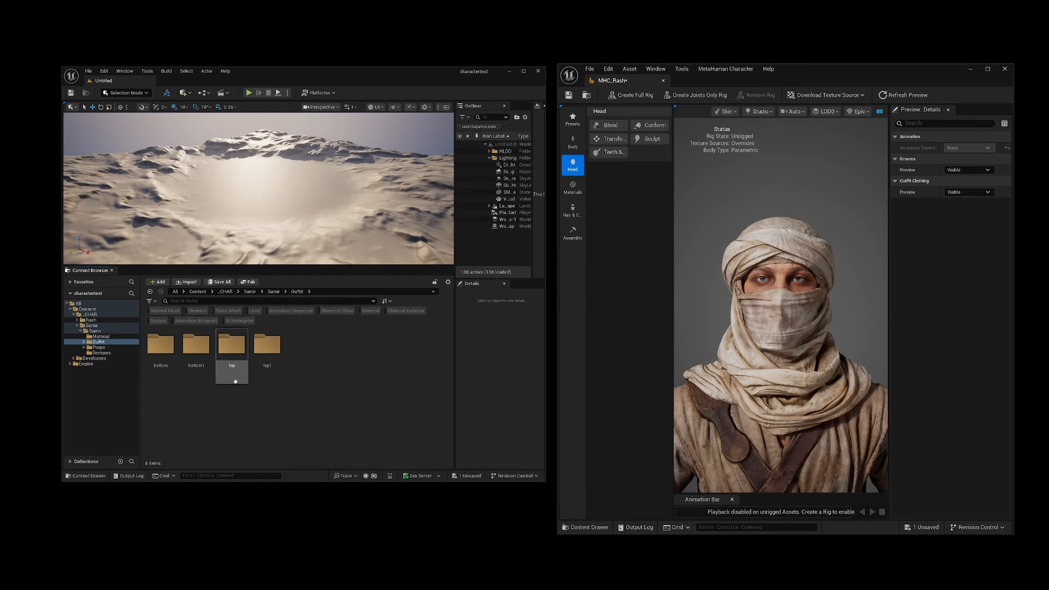
# Step: Widen the clothing selection of MHC_Rash and take the WI_Rash_top1 head wrap off the character
pyautogui.scroll(-6, 744, 390)
pyautogui.moveTo(744, 389); pyautogui.dragTo(744, 338, button='middle')
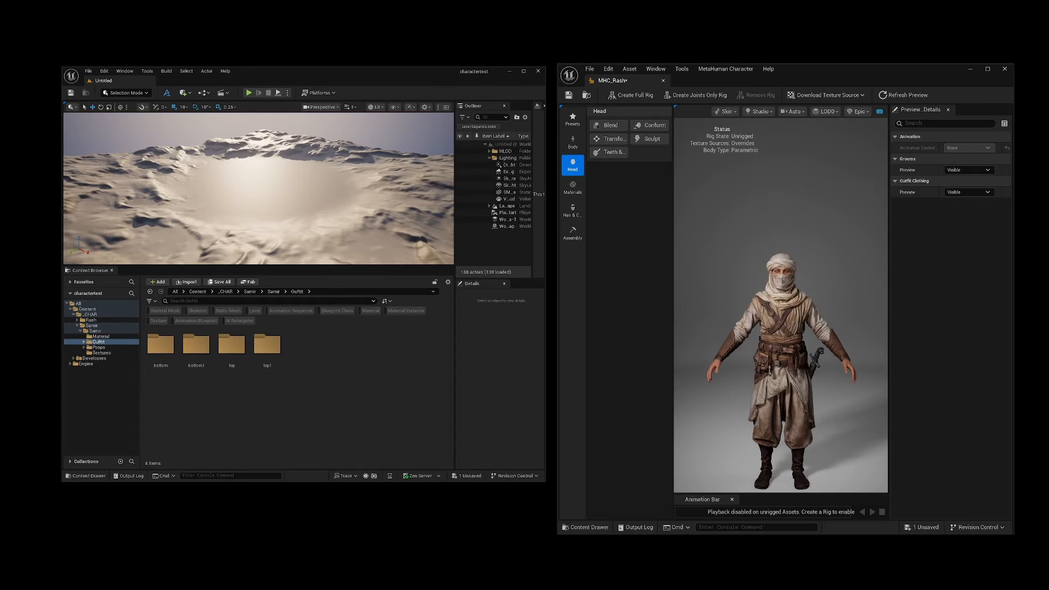
pyautogui.moveTo(791, 268)
pyautogui.keyDown('alt'); pyautogui.mouseDown()
pyautogui.moveTo(791, 256)
pyautogui.moveTo(852, 256)
pyautogui.moveTo(791, 267)
pyautogui.mouseUp(); pyautogui.keyUp('alt')
pyautogui.click(572, 211)
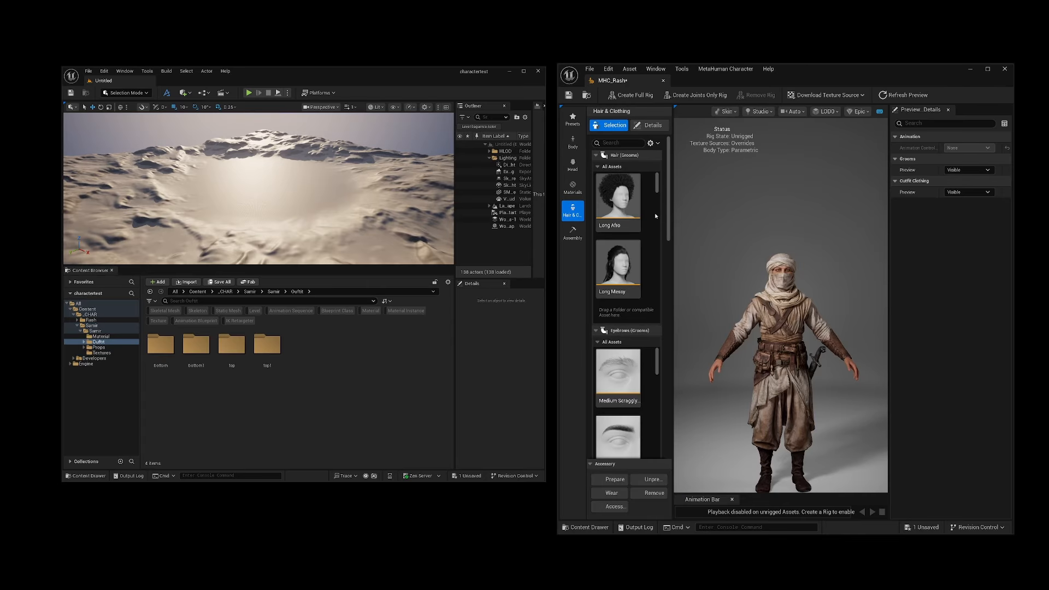
pyautogui.scroll(-10, 670, 382)
pyautogui.scroll(-5, 670, 383)
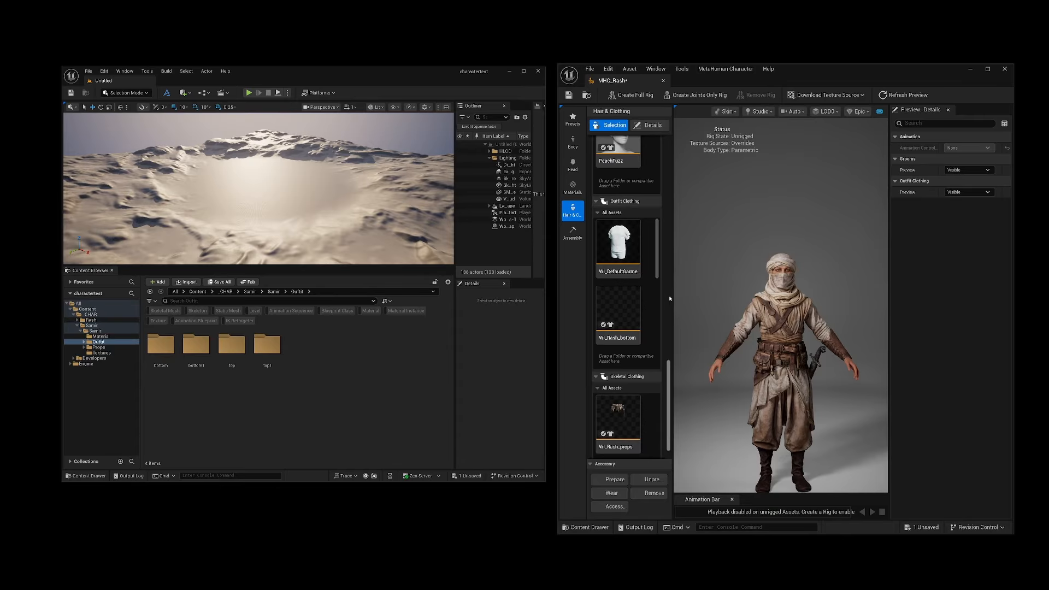
pyautogui.moveTo(673, 317); pyautogui.dragTo(741, 296)
pyautogui.scroll(-1, 671, 281)
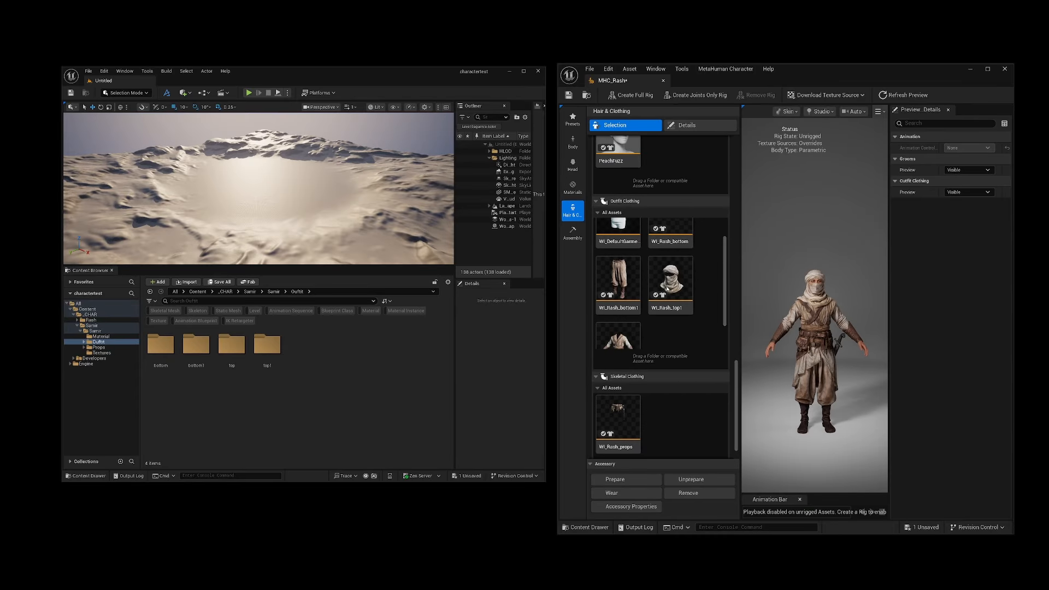
pyautogui.click(670, 281)
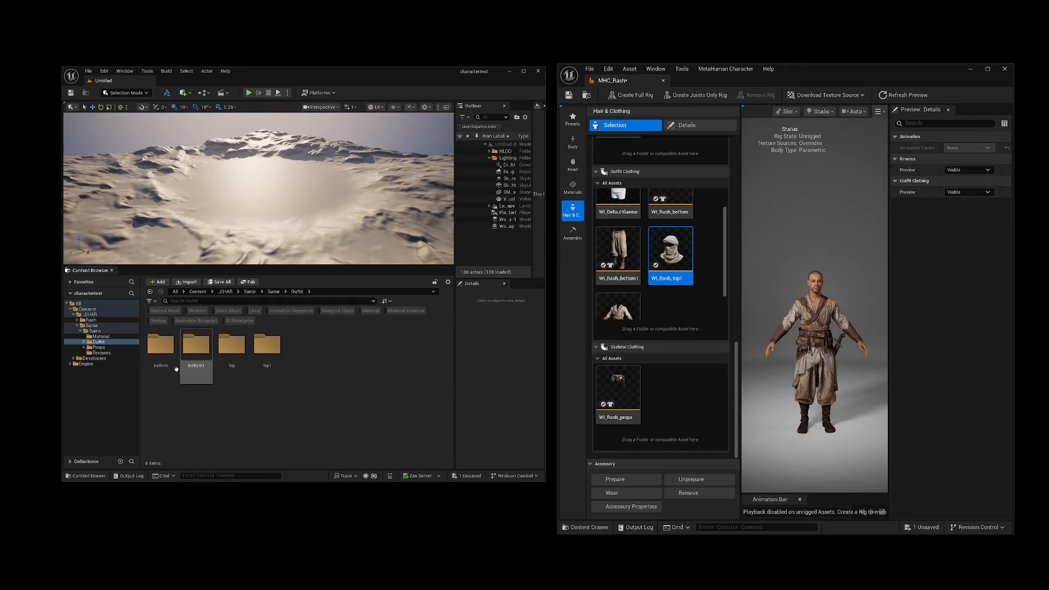
# Step: Browse Samir's outfit folders and open the Chaos folder inside top1
pyautogui.doubleClick(232, 345)
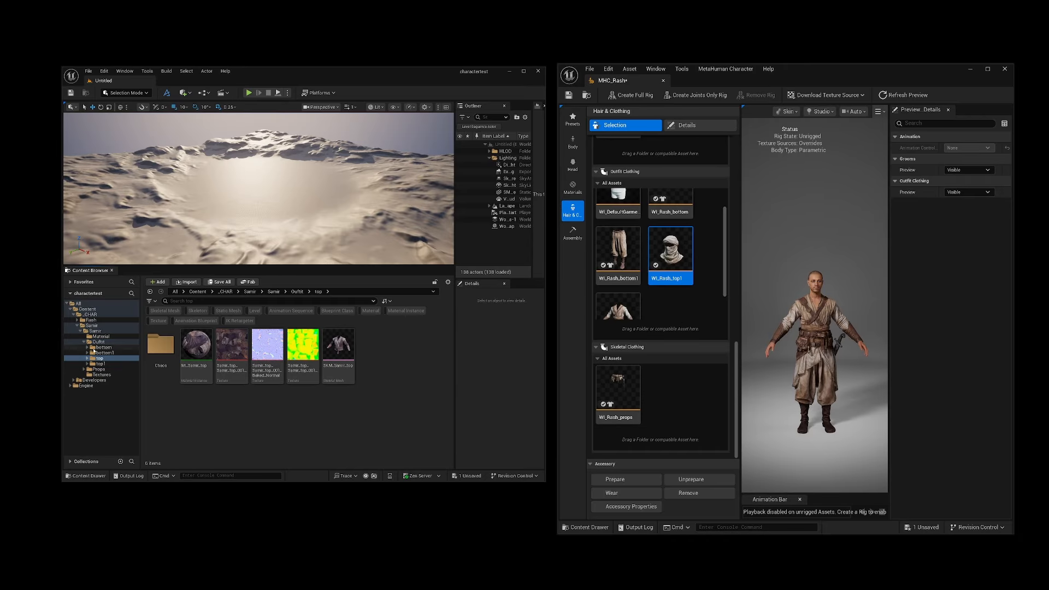
pyautogui.click(101, 364)
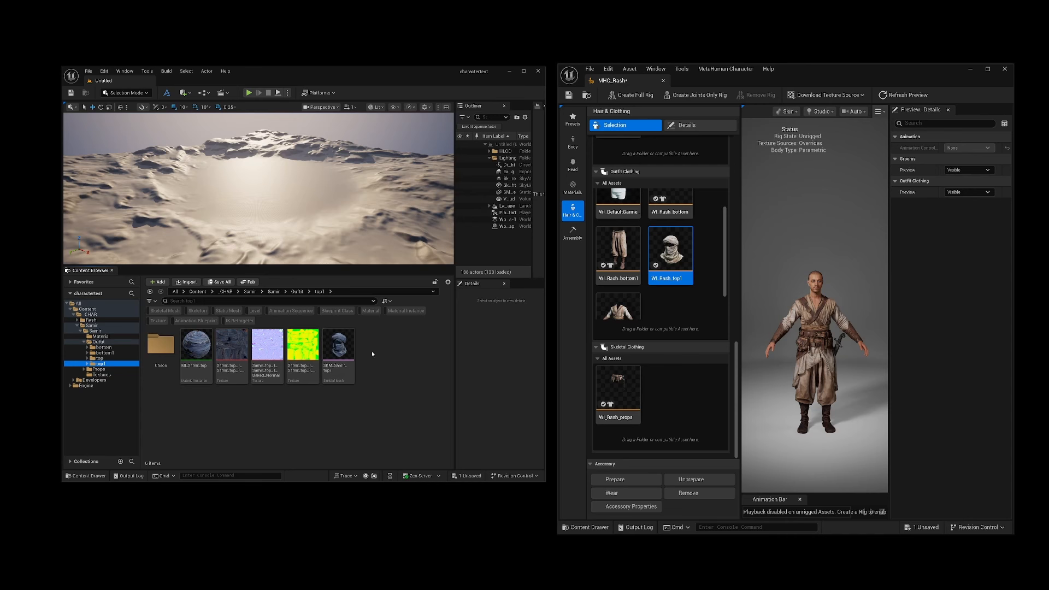
pyautogui.moveTo(341, 345)
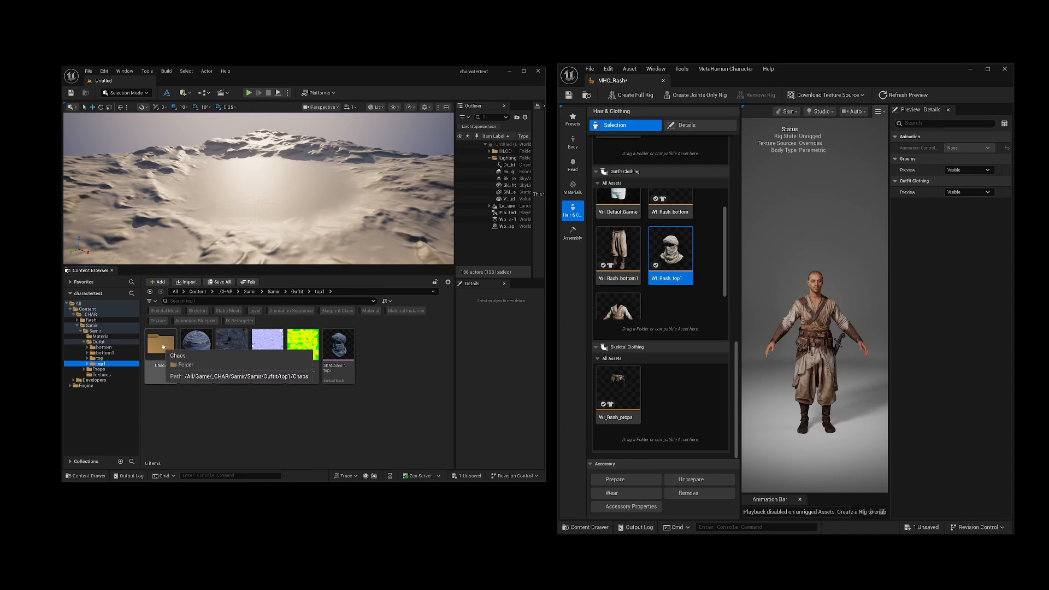
pyautogui.doubleClick(158, 348)
pyautogui.moveTo(171, 365)
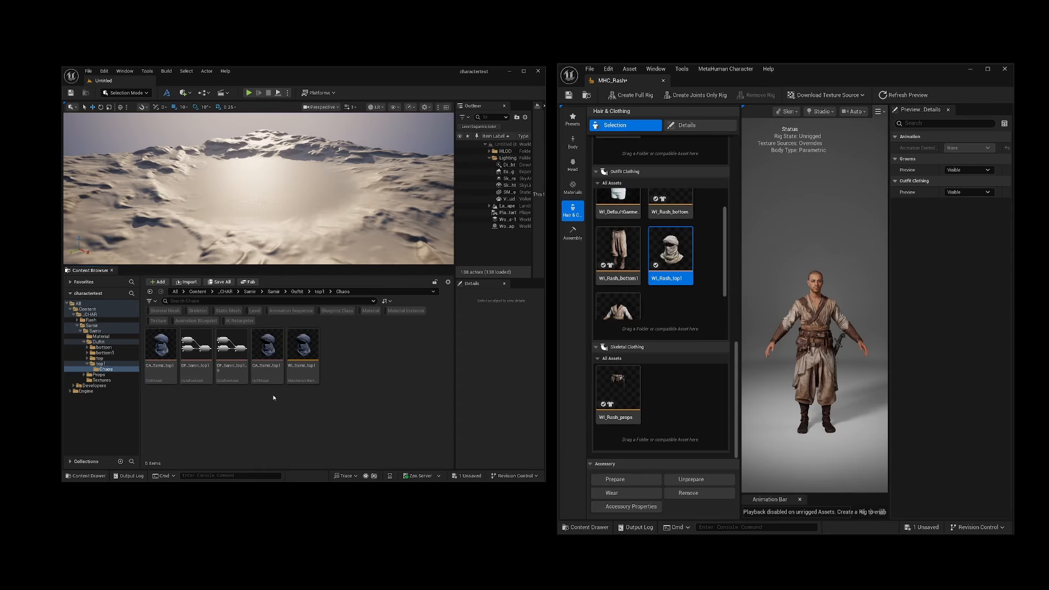
pyautogui.moveTo(298, 382)
# Step: Add WI_Samir_top1 to the outfit clothing of MHC_Rash and put it on the character
pyautogui.click(306, 345)
pyautogui.moveTo(306, 345); pyautogui.dragTo(678, 298)
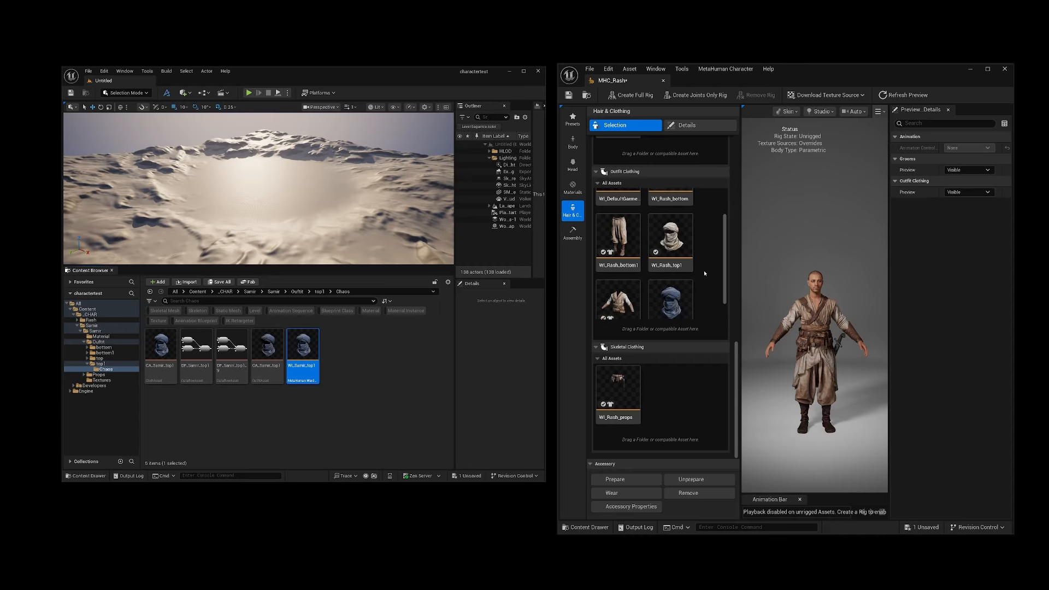
pyautogui.click(674, 277)
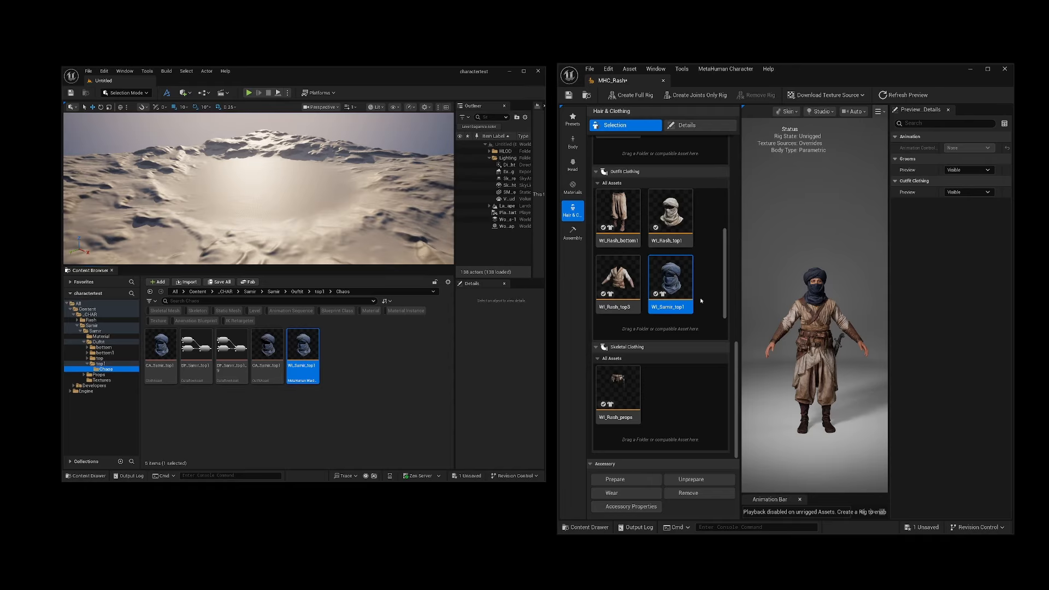
# Step: Maximize the MHC_Rash editor and examine the character wearing Samir's head wrap up close and at full length
pyautogui.moveTo(842, 73); pyautogui.dragTo(738, 84)
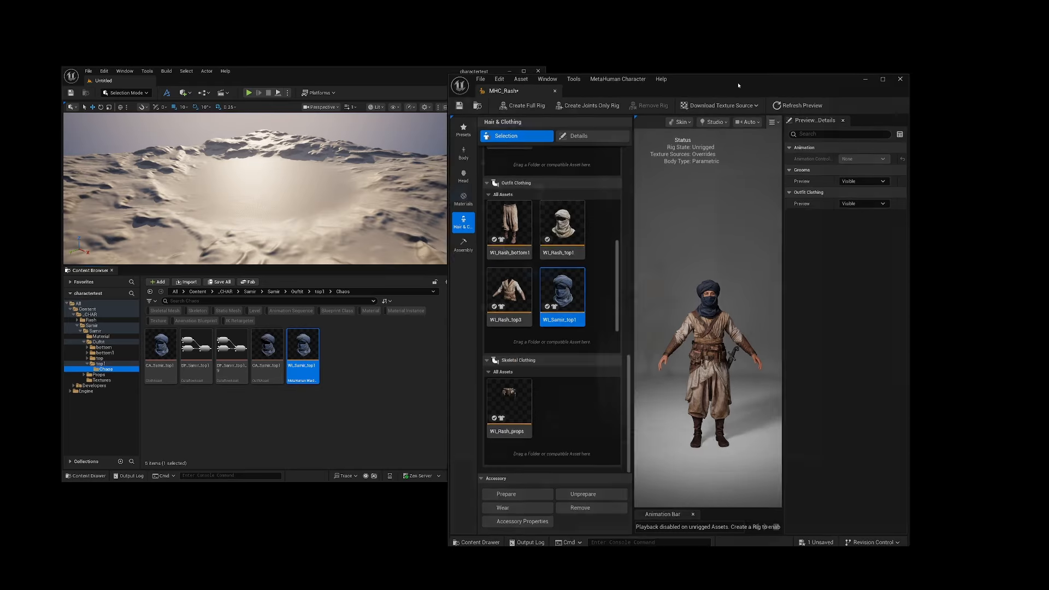
pyautogui.doubleClick(738, 84)
pyautogui.scroll(5, 548, 330)
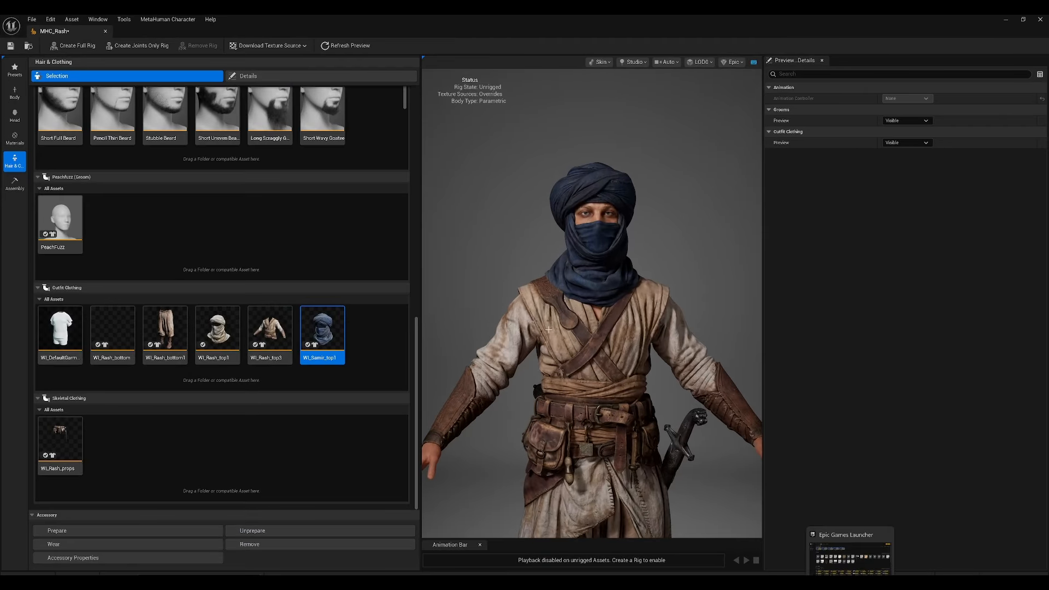
pyautogui.moveTo(548, 330); pyautogui.dragTo(616, 314)
pyautogui.scroll(-5, 616, 314)
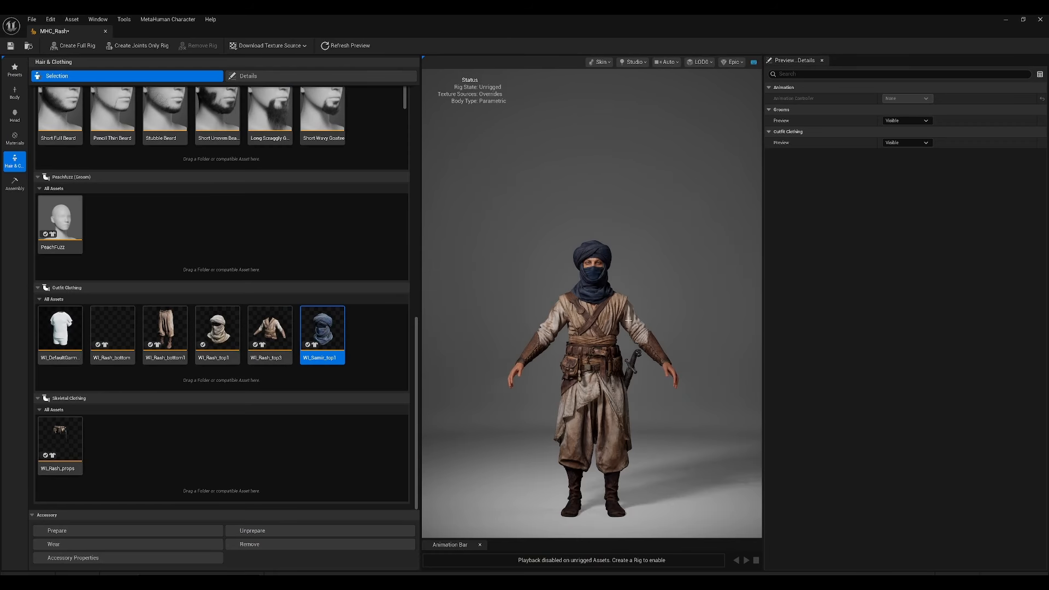
pyautogui.moveTo(613, 438); pyautogui.dragTo(608, 453)
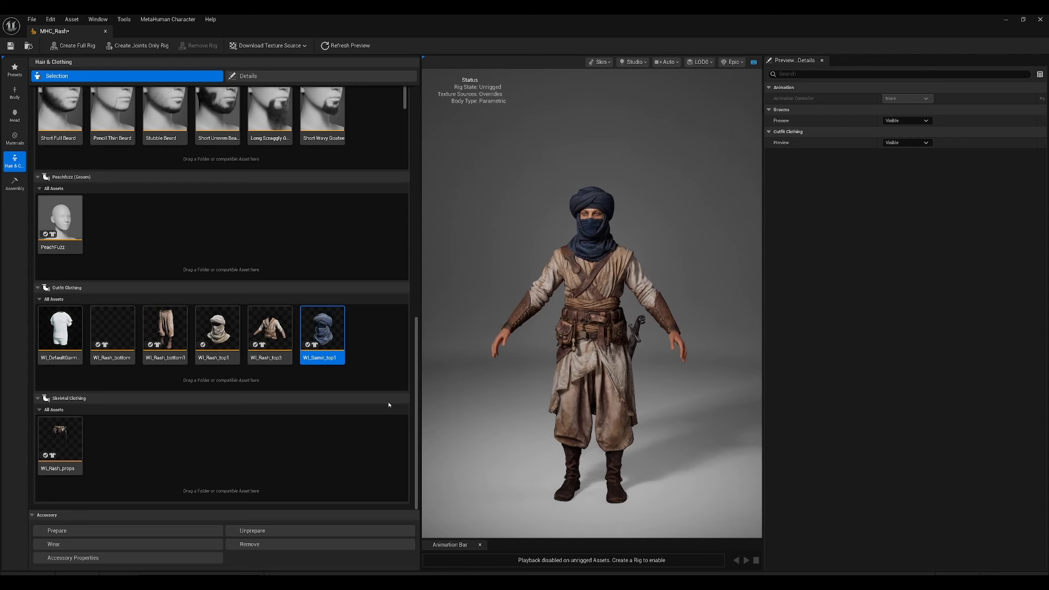
pyautogui.moveTo(509, 373); pyautogui.dragTo(512, 382)
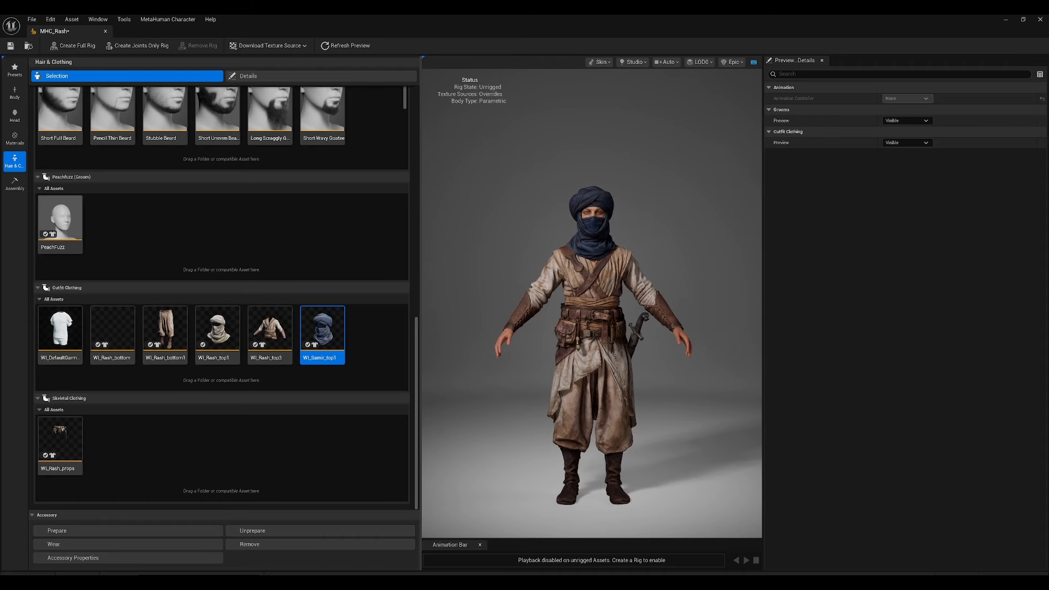
# Step: Raise the character's height to about 182.38 in the parametric body model
pyautogui.moveTo(416, 330); pyautogui.dragTo(416, 214)
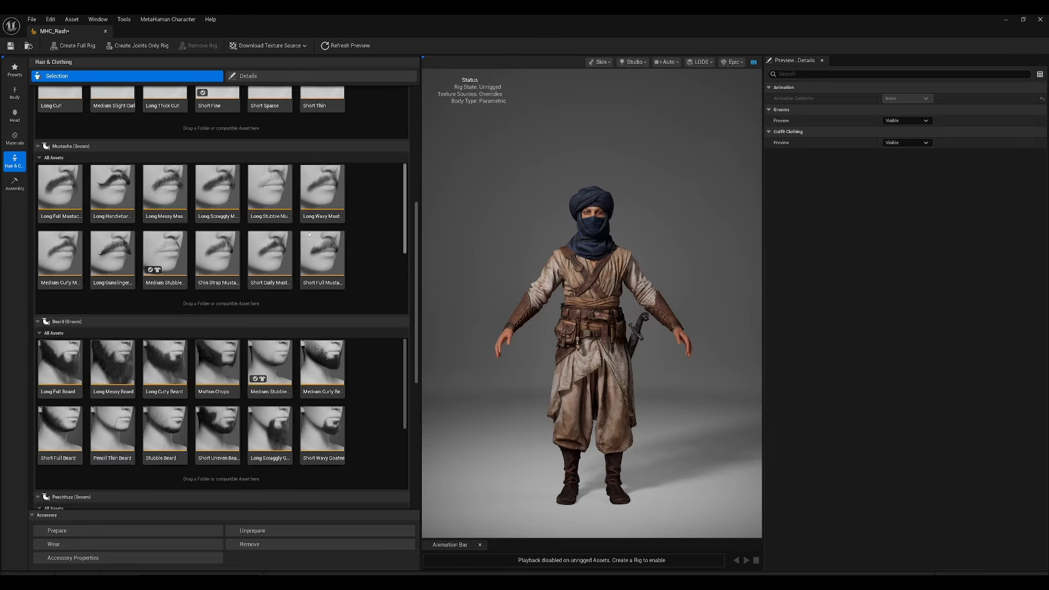
pyautogui.click(15, 93)
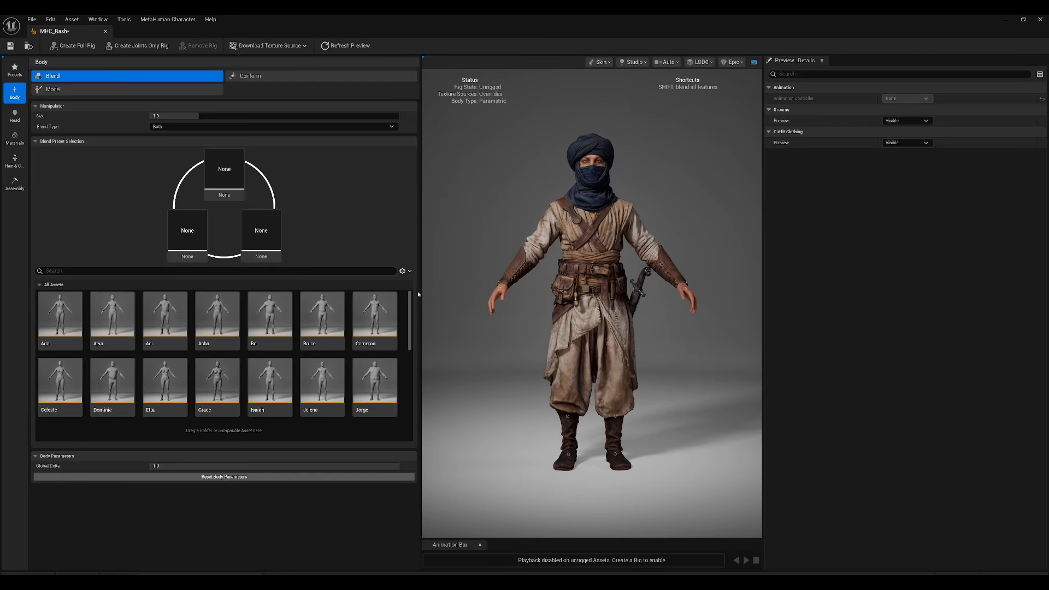
pyautogui.click(53, 89)
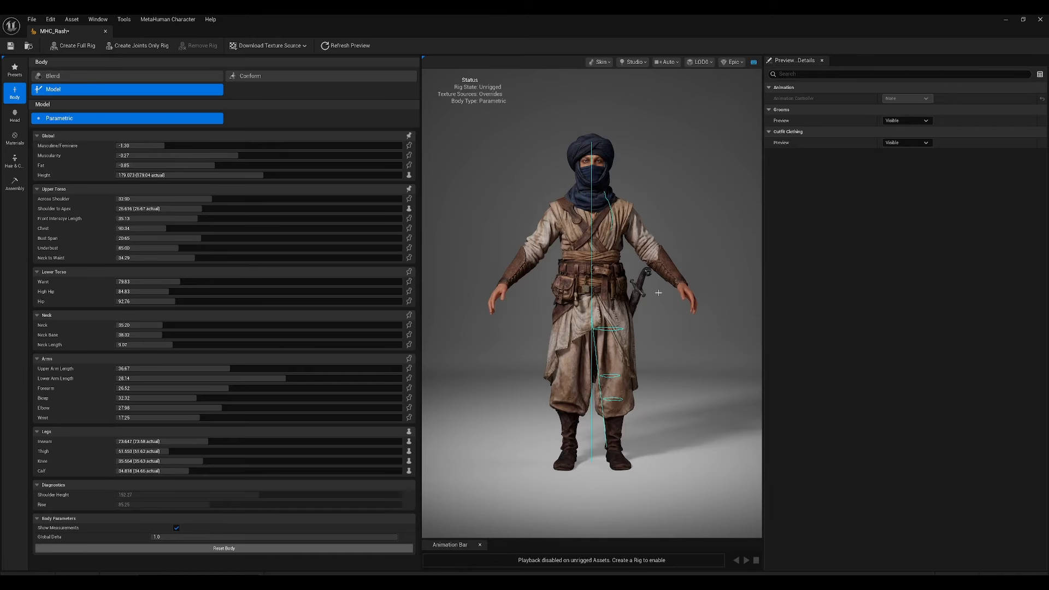
pyautogui.moveTo(263, 174); pyautogui.dragTo(309, 175)
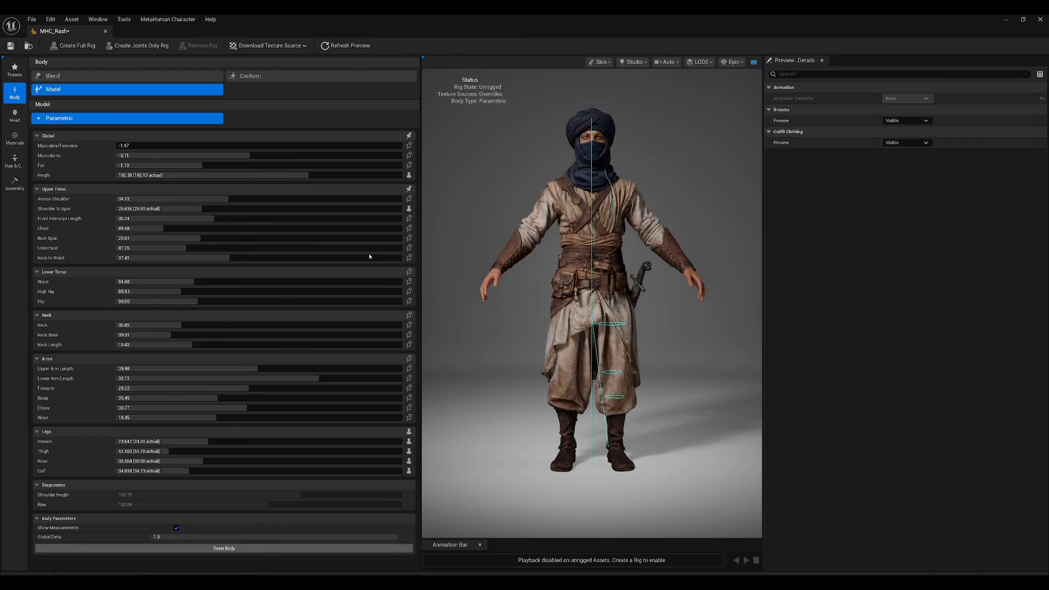
# Step: Examine how the head wrap, top, belts and trousers fit the taller body, up close and at full length
pyautogui.moveTo(612, 249); pyautogui.dragTo(640, 286)
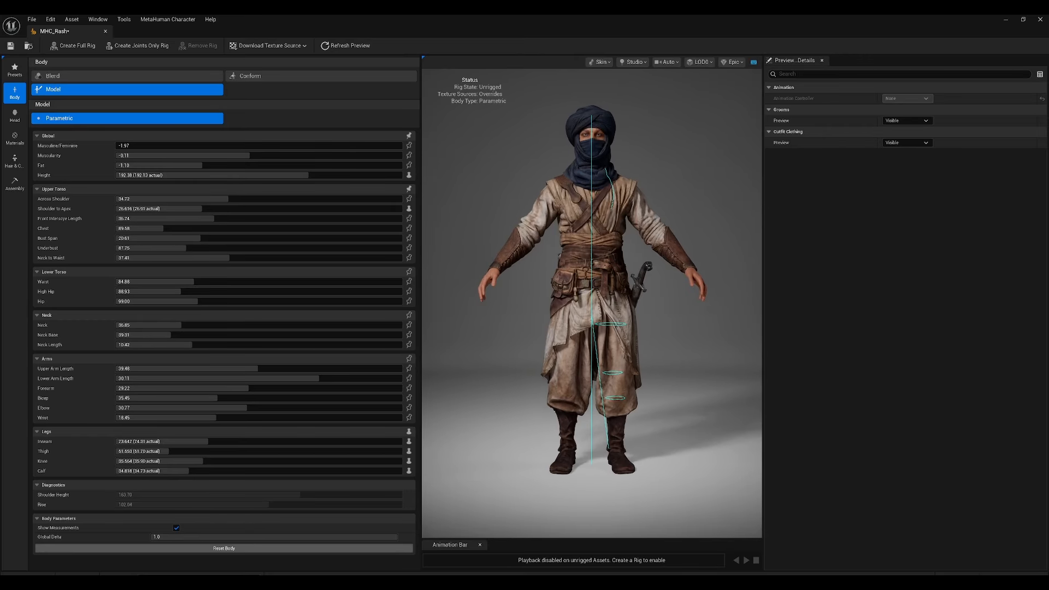
pyautogui.scroll(5, 562, 275)
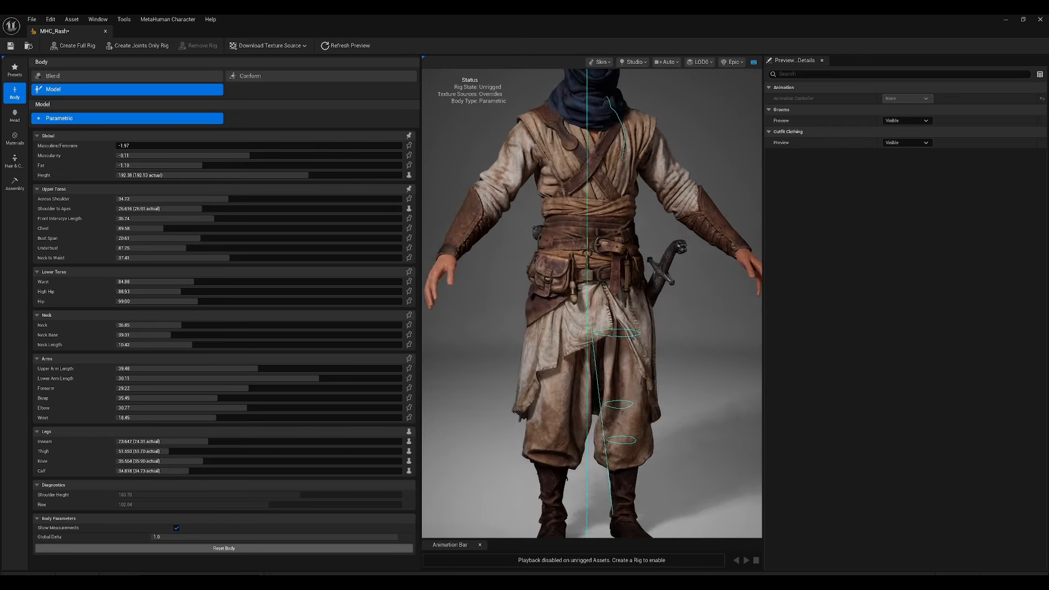
pyautogui.moveTo(563, 274)
pyautogui.mouseDown()
pyautogui.moveTo(617, 274)
pyautogui.moveTo(562, 275)
pyautogui.mouseUp()
pyautogui.moveTo(615, 250)
pyautogui.mouseDown()
pyautogui.moveTo(550, 250)
pyautogui.moveTo(605, 249)
pyautogui.mouseUp()
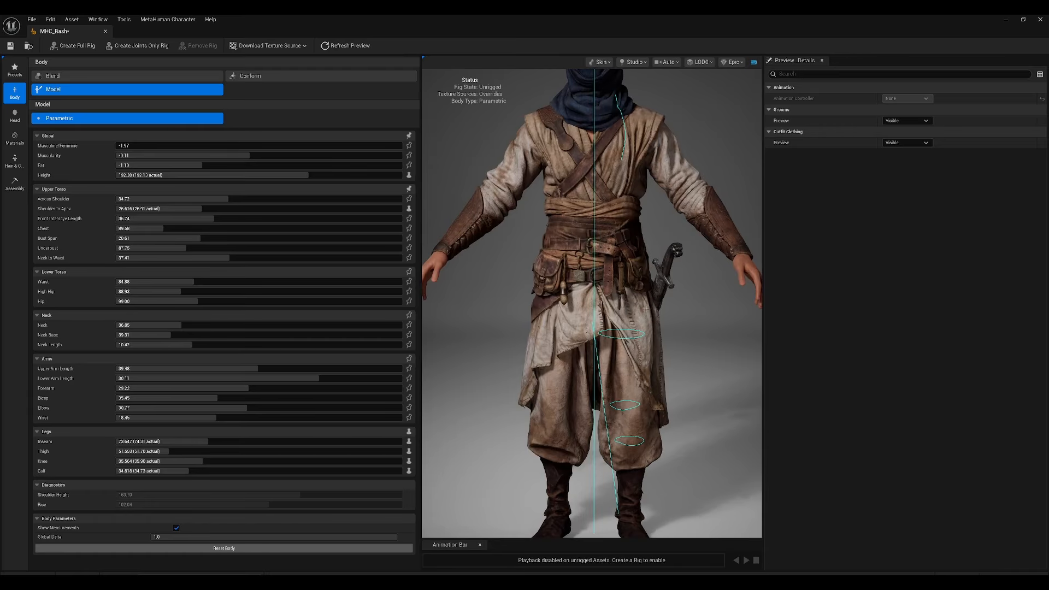
pyautogui.scroll(-3, 653, 306)
pyautogui.scroll(-2, 628, 293)
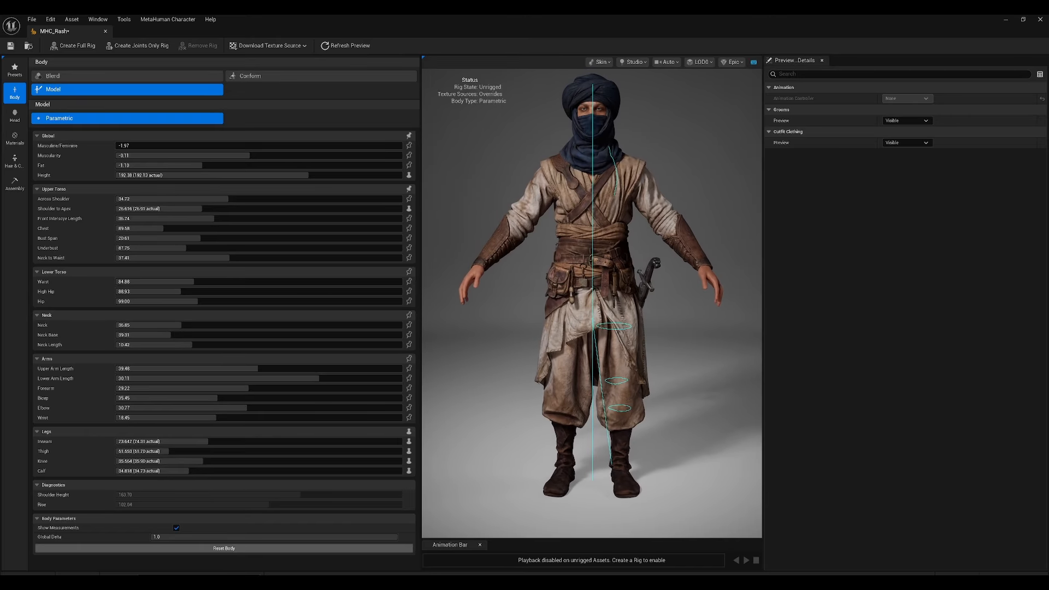
pyautogui.moveTo(591, 295); pyautogui.dragTo(671, 360)
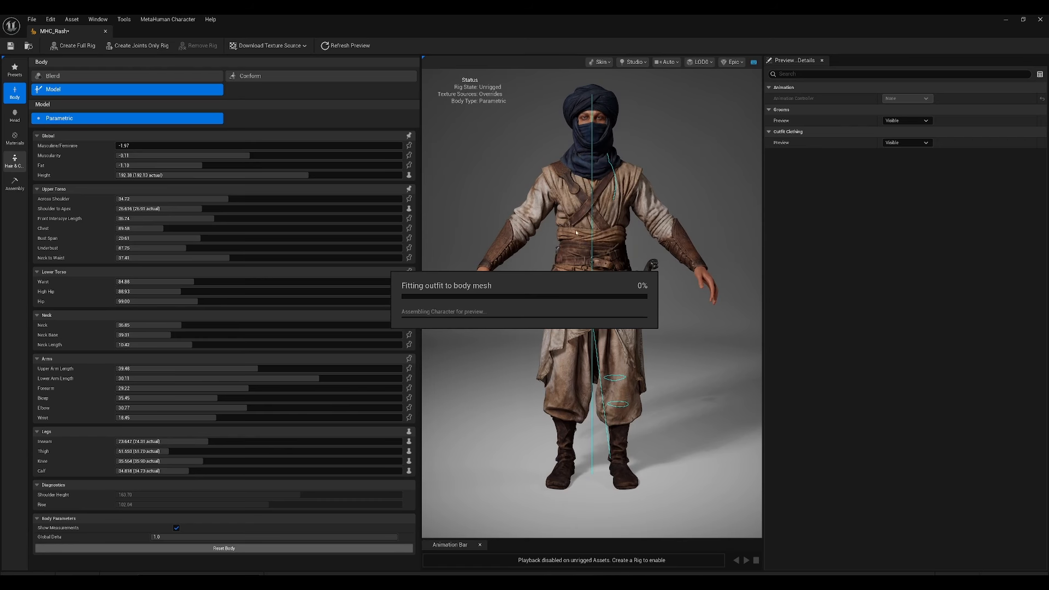
# Step: Return to the outfit clothing of MHC_Rash and open the Chaos folder inside Samir's top outfit folder
pyautogui.moveTo(418, 192); pyautogui.dragTo(427, 432)
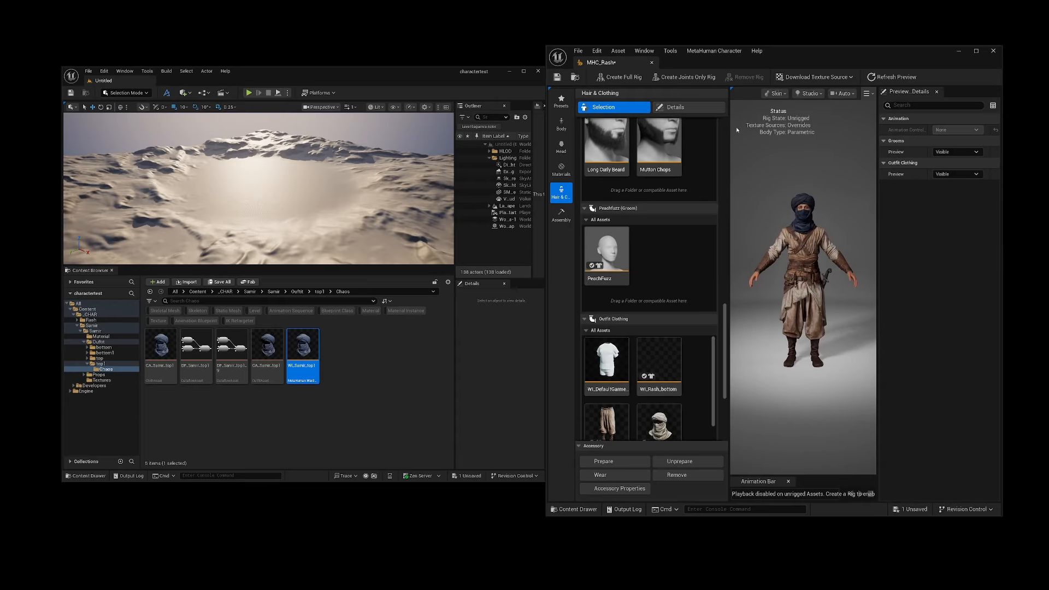
pyautogui.scroll(-5, 651, 263)
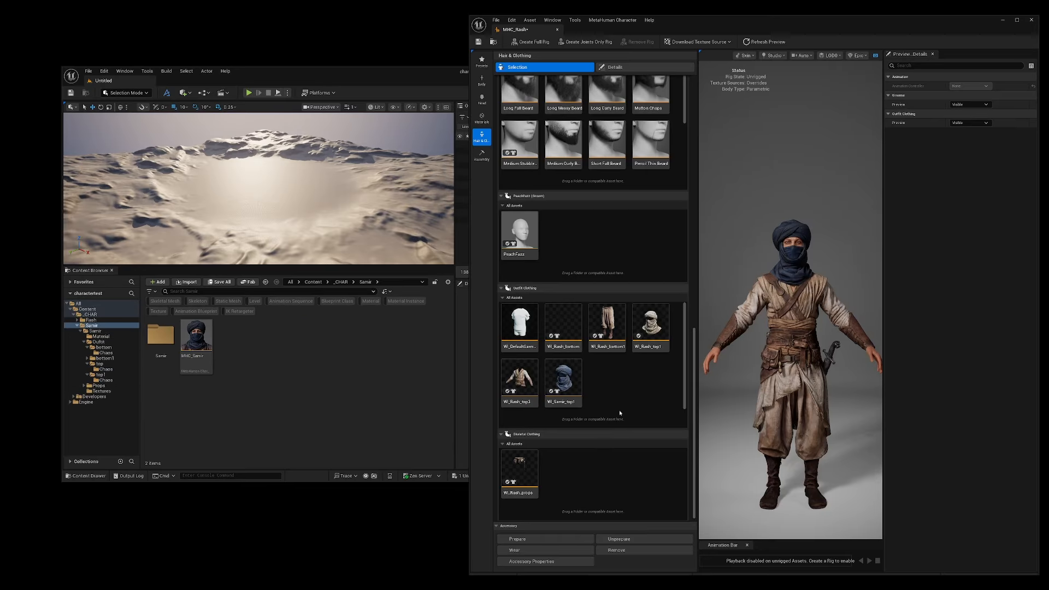
pyautogui.click(102, 375)
pyautogui.click(105, 364)
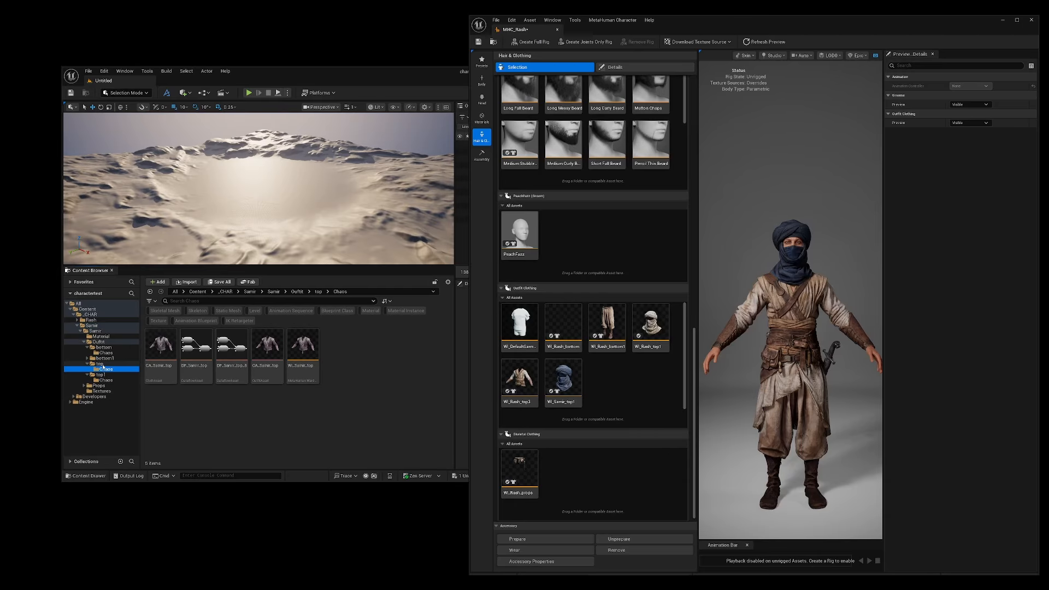
pyautogui.click(99, 369)
pyautogui.click(99, 363)
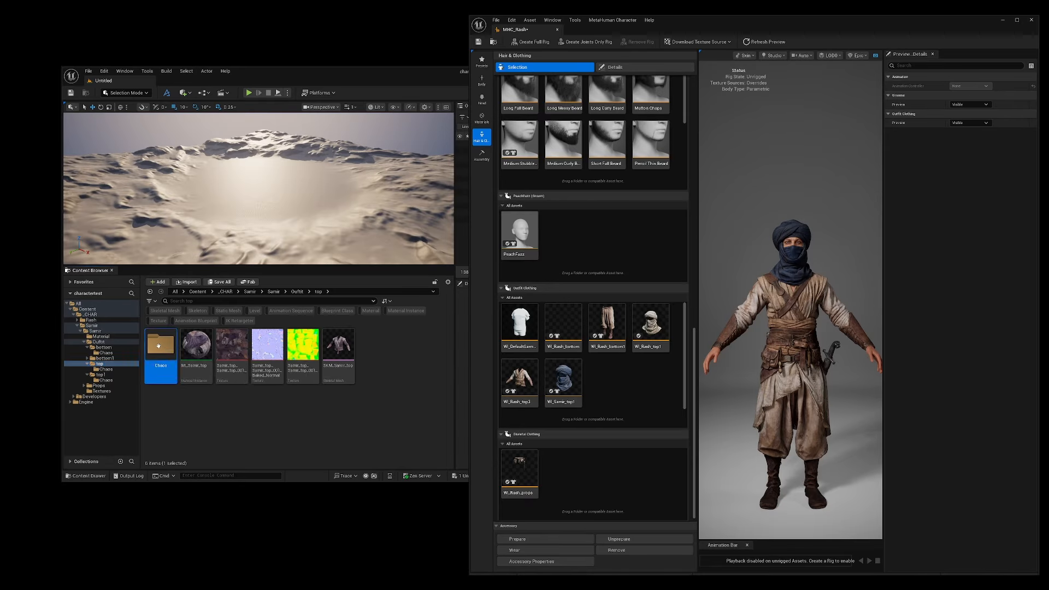
pyautogui.doubleClick(158, 347)
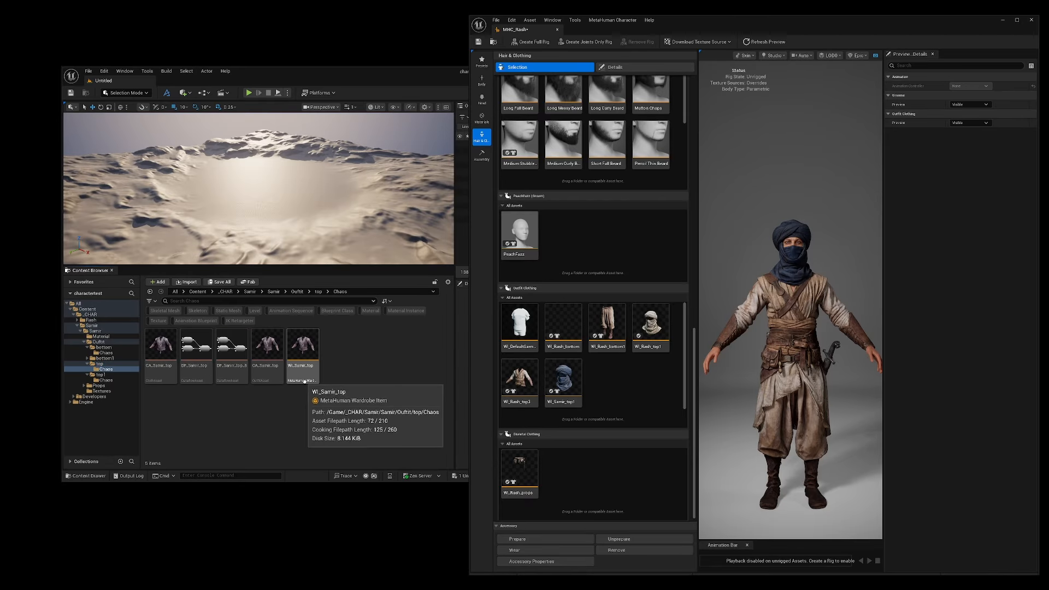
# Step: Take WI_Rash_top3 off the character, add WI_Samir_top to the outfit clothing and put it on
pyautogui.click(516, 377)
pyautogui.moveTo(302, 353); pyautogui.dragTo(607, 383)
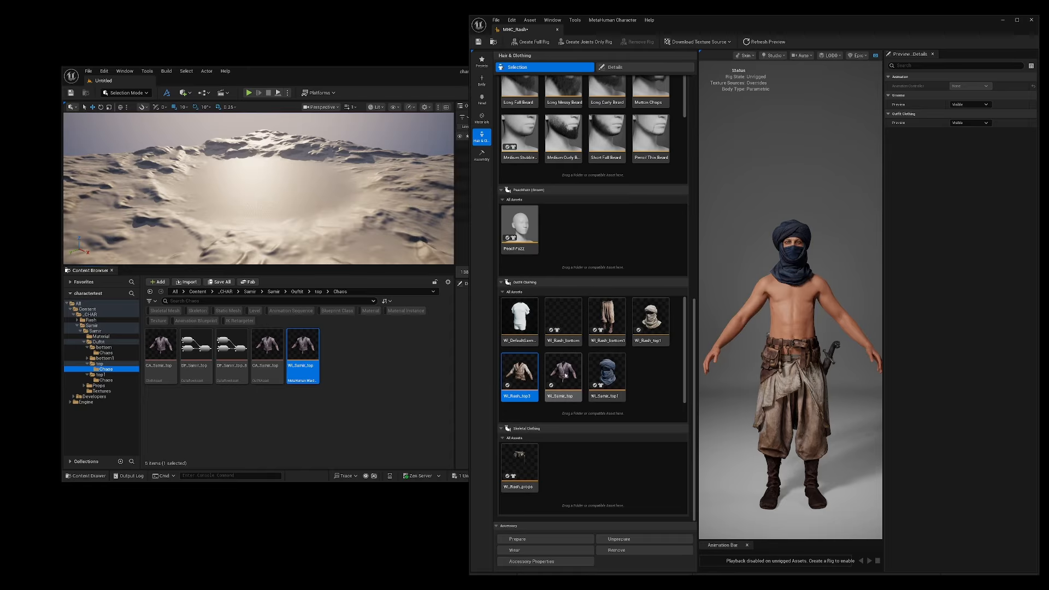
pyautogui.click(563, 377)
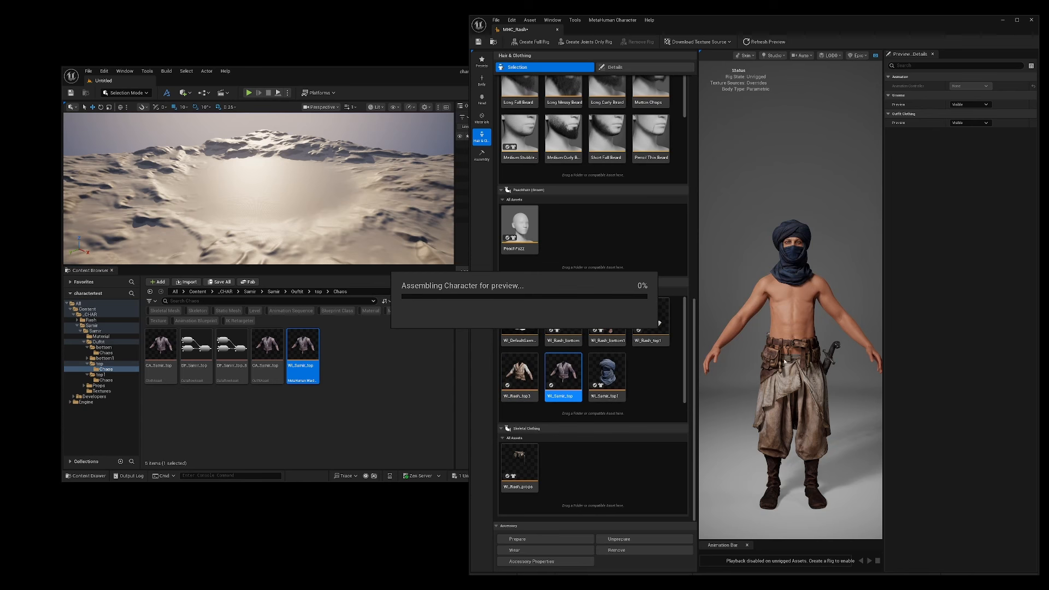
# Step: Widen the character preview and examine Samir's top combined with Rash's trousers and belts
pyautogui.moveTo(784, 361)
pyautogui.mouseDown()
pyautogui.moveTo(855, 361)
pyautogui.moveTo(803, 361)
pyautogui.mouseUp()
pyautogui.scroll(5, 790, 349)
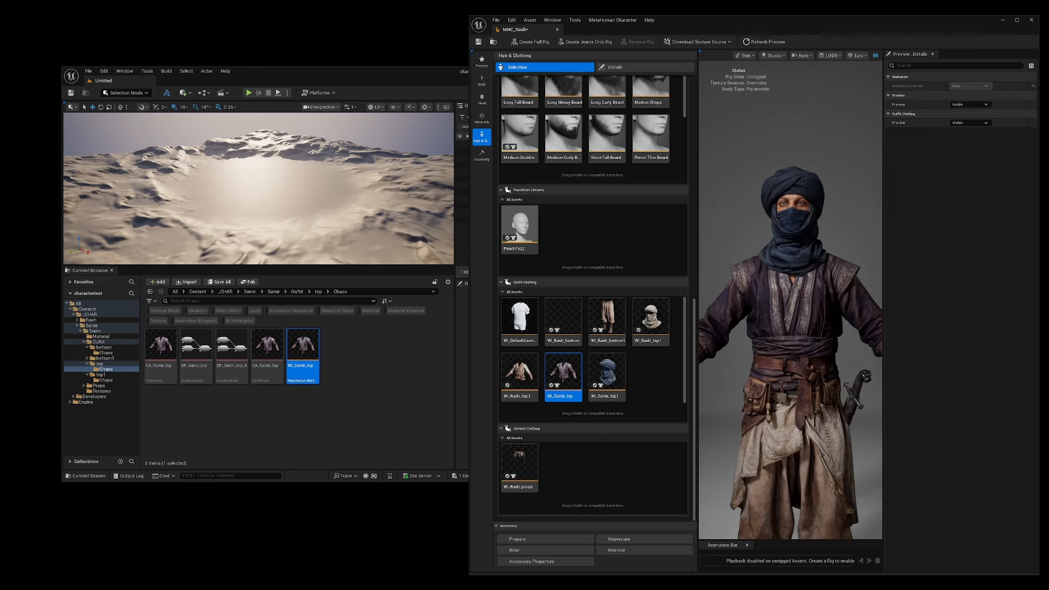
pyautogui.moveTo(769, 323); pyautogui.dragTo(783, 343)
pyautogui.scroll(-3, 791, 350)
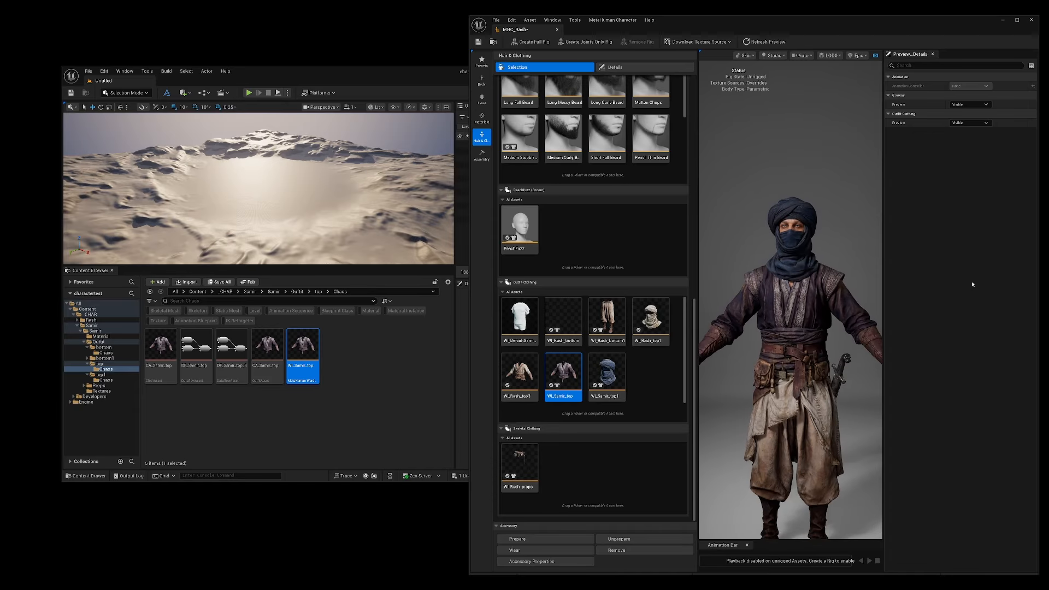
pyautogui.moveTo(884, 284); pyautogui.dragTo(997, 284)
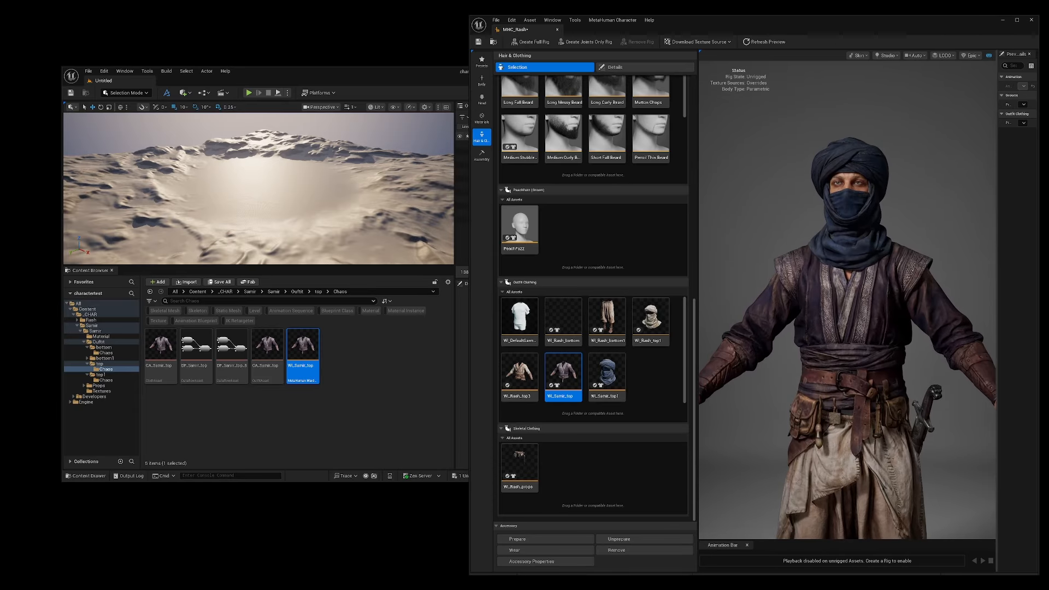
pyautogui.scroll(-2, 847, 328)
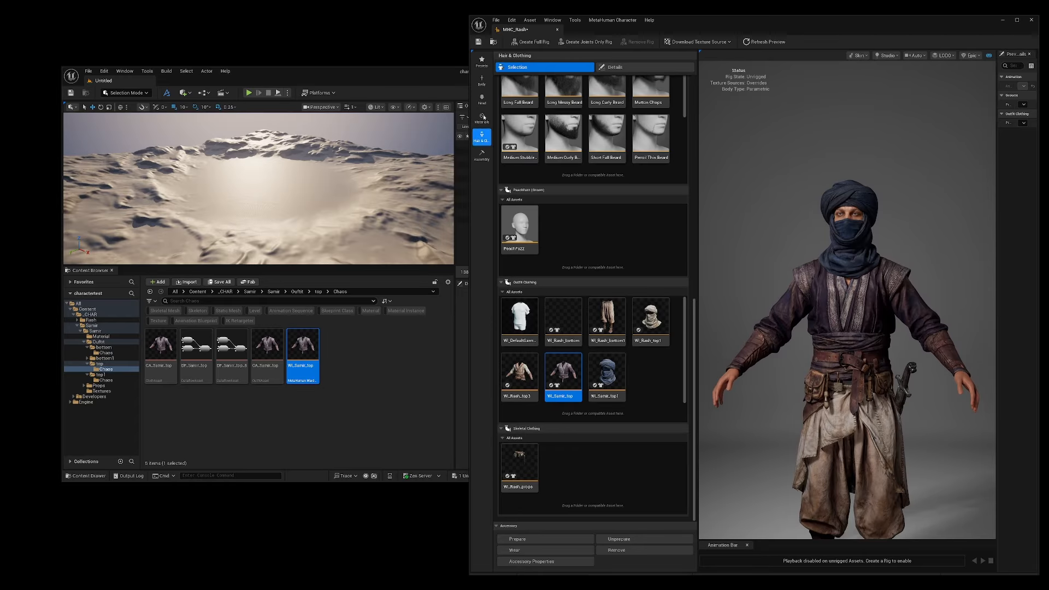
# Step: Reduce the character's height in the parametric body model
pyautogui.click(481, 79)
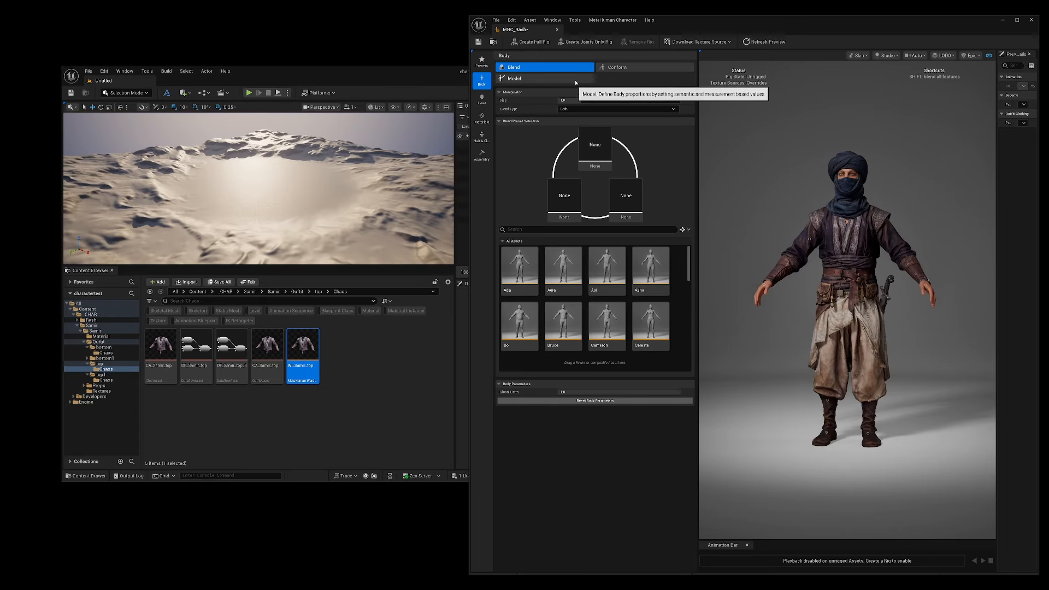
pyautogui.click(578, 79)
pyautogui.moveTo(632, 150); pyautogui.dragTo(614, 150)
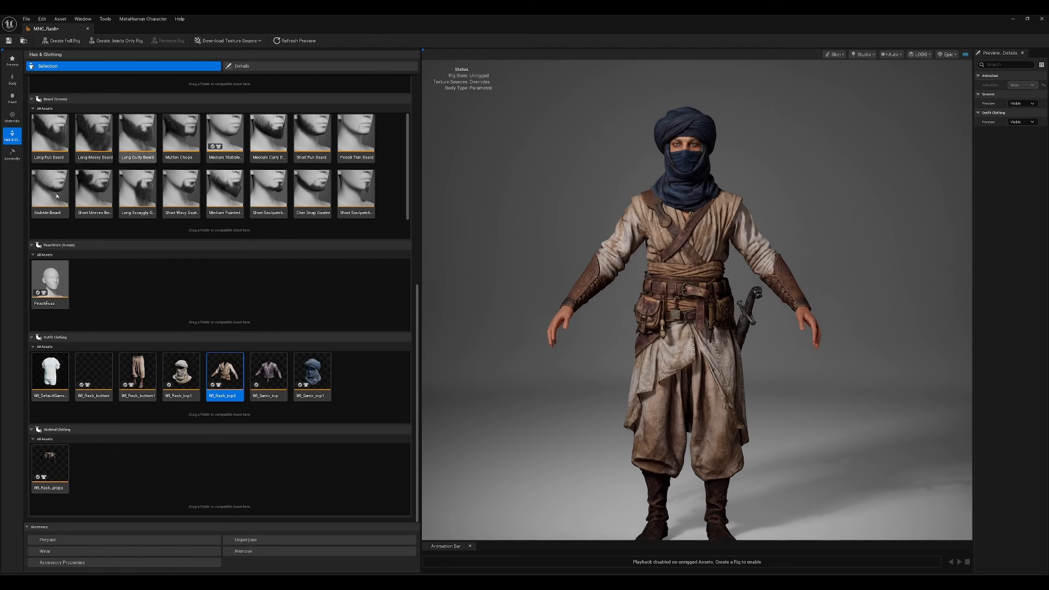
# Step: Create the full rig for MHC_Rash, continuing despite the low memory, and open the texture source download options
pyautogui.click(13, 154)
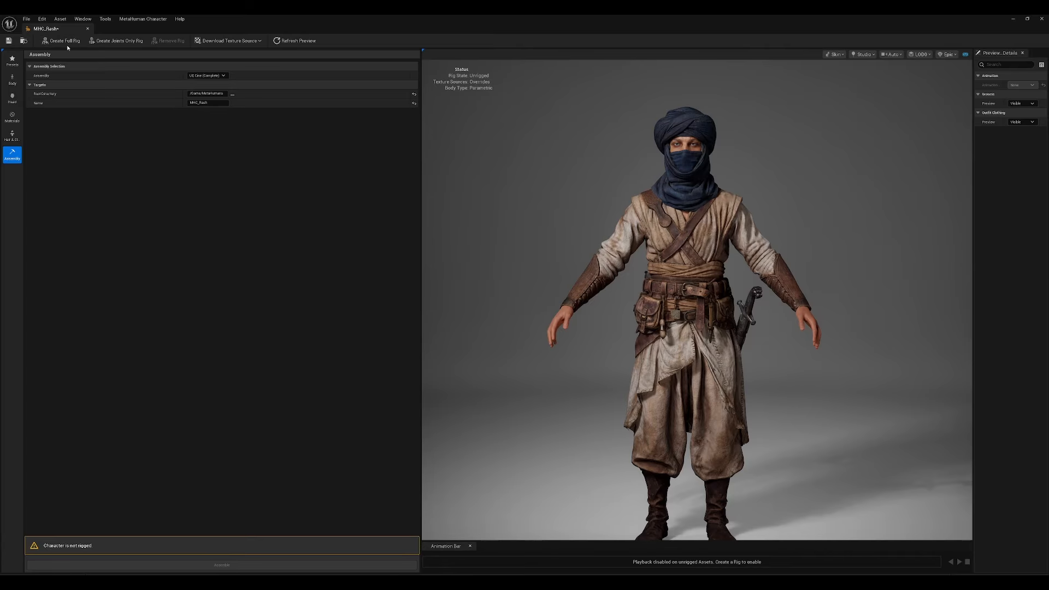
pyautogui.moveTo(667, 189)
pyautogui.mouseDown()
pyautogui.moveTo(689, 189)
pyautogui.moveTo(675, 189)
pyautogui.mouseUp()
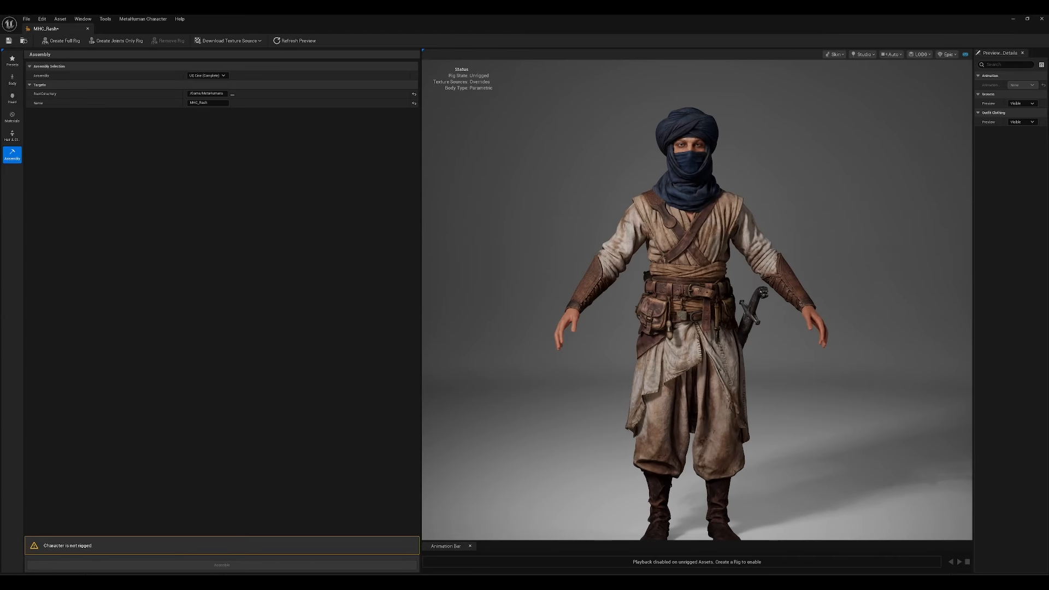
pyautogui.click(62, 42)
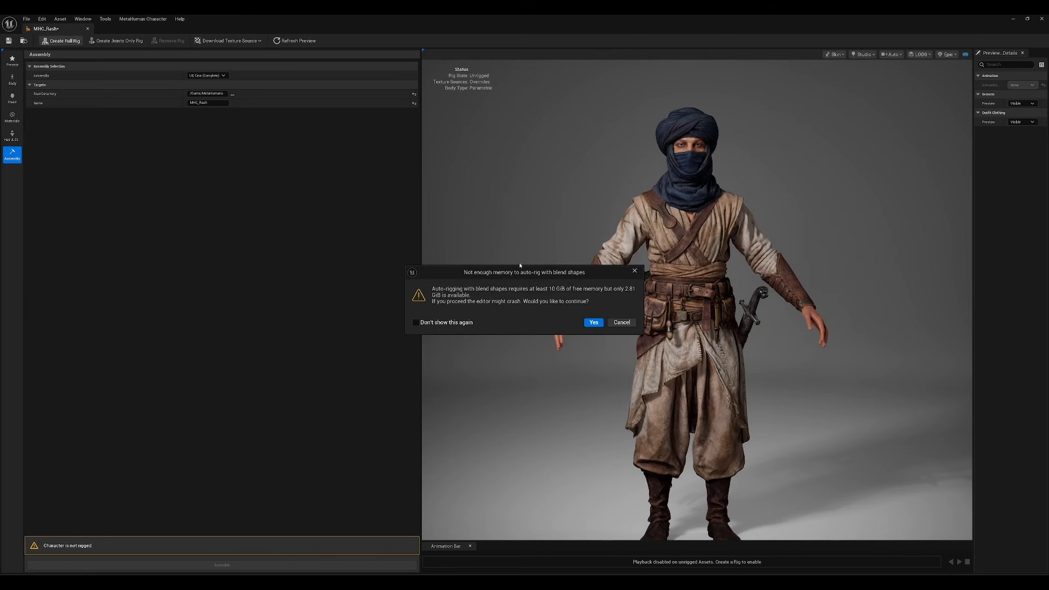
pyautogui.click(594, 323)
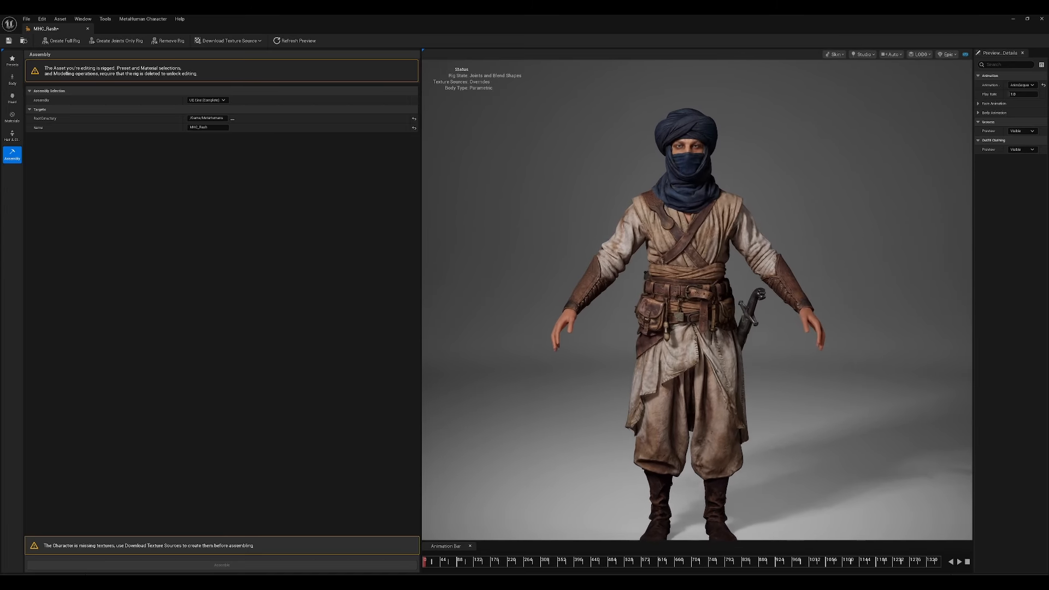
pyautogui.click(237, 41)
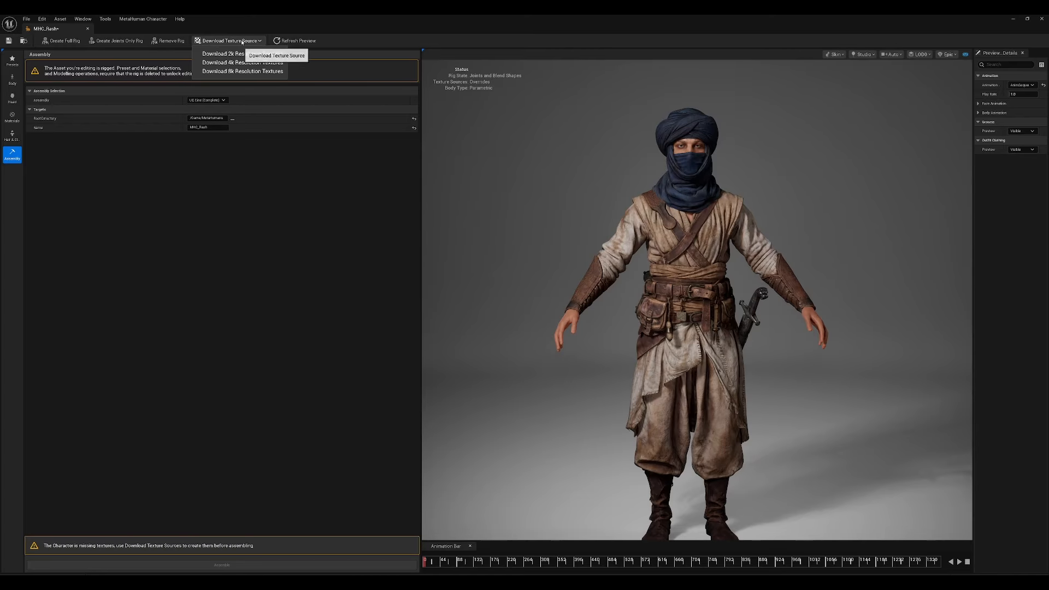
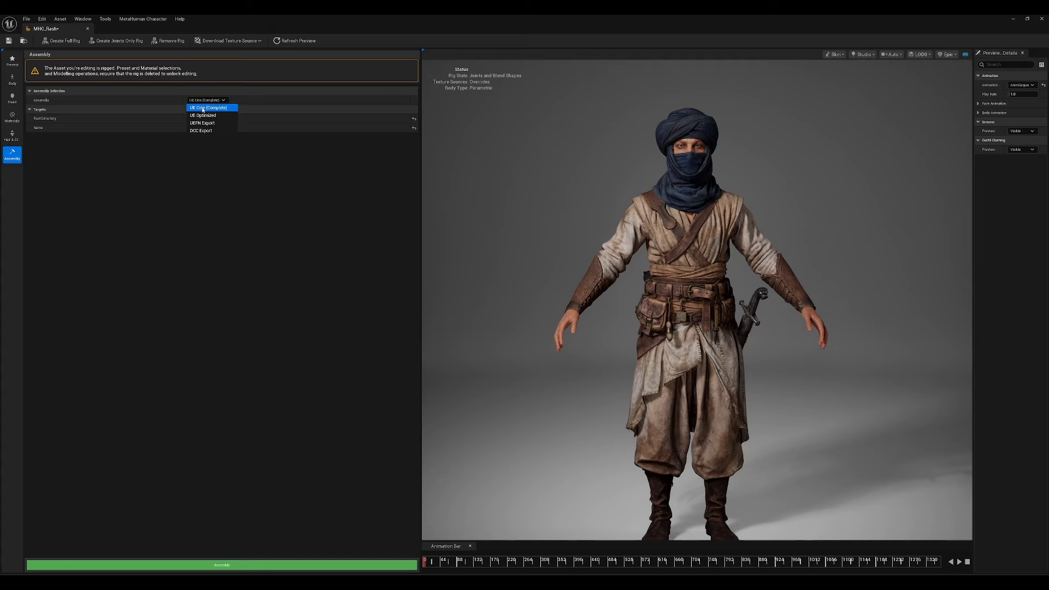
# Step: Assemble the character with UE Cine (Complete) under the name Rash, continuing despite the low memory
pyautogui.click(201, 109)
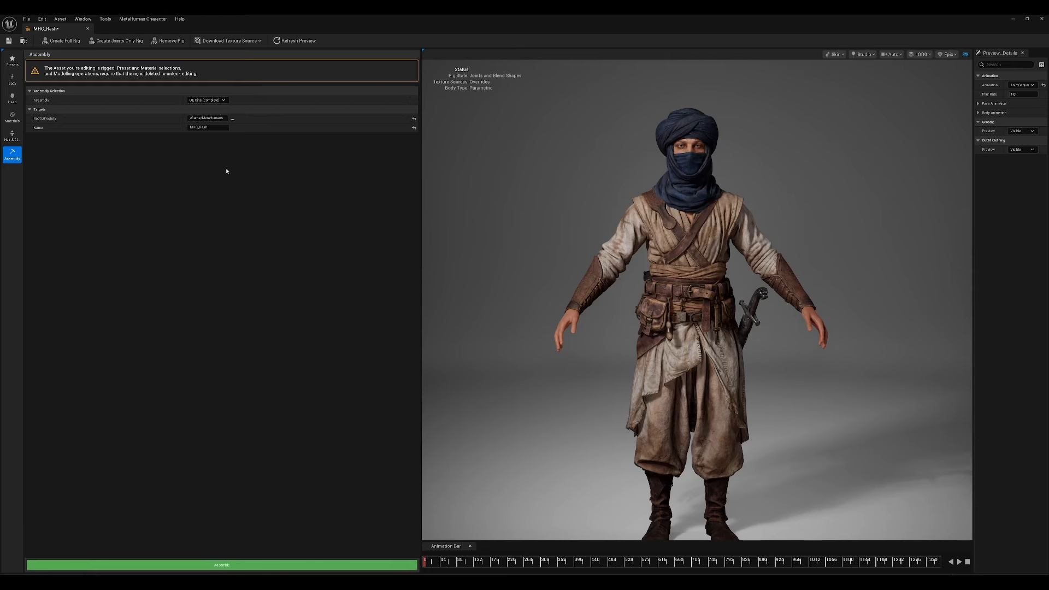
pyautogui.click(232, 119)
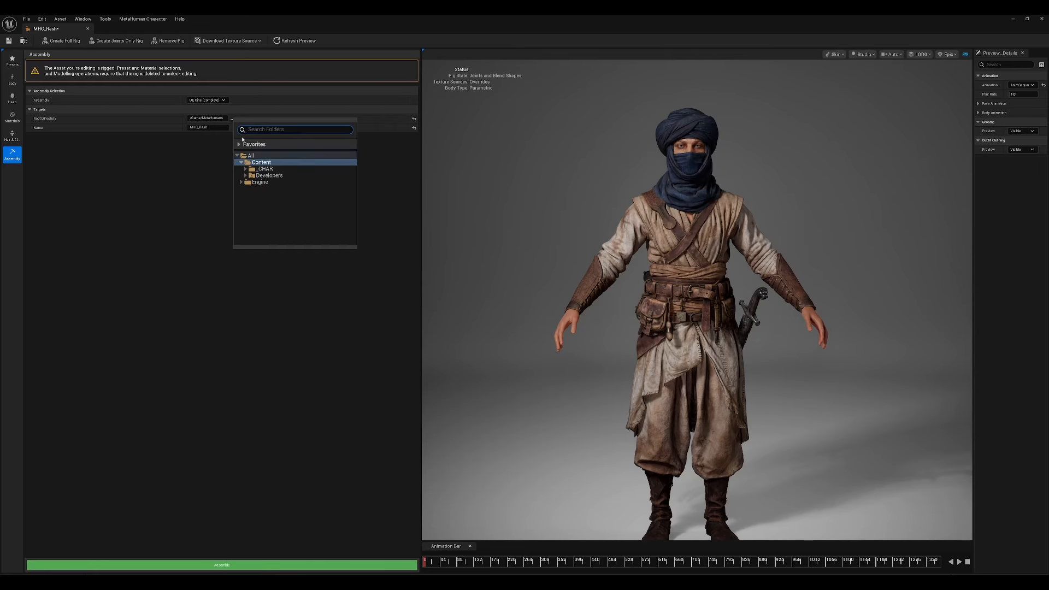
pyautogui.click(218, 170)
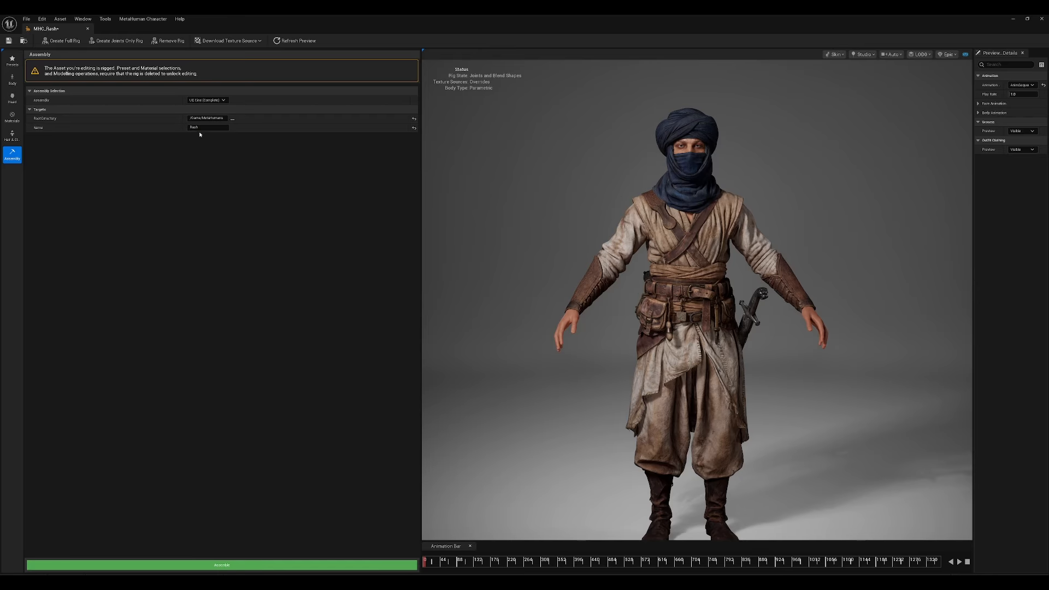
pyautogui.click(230, 566)
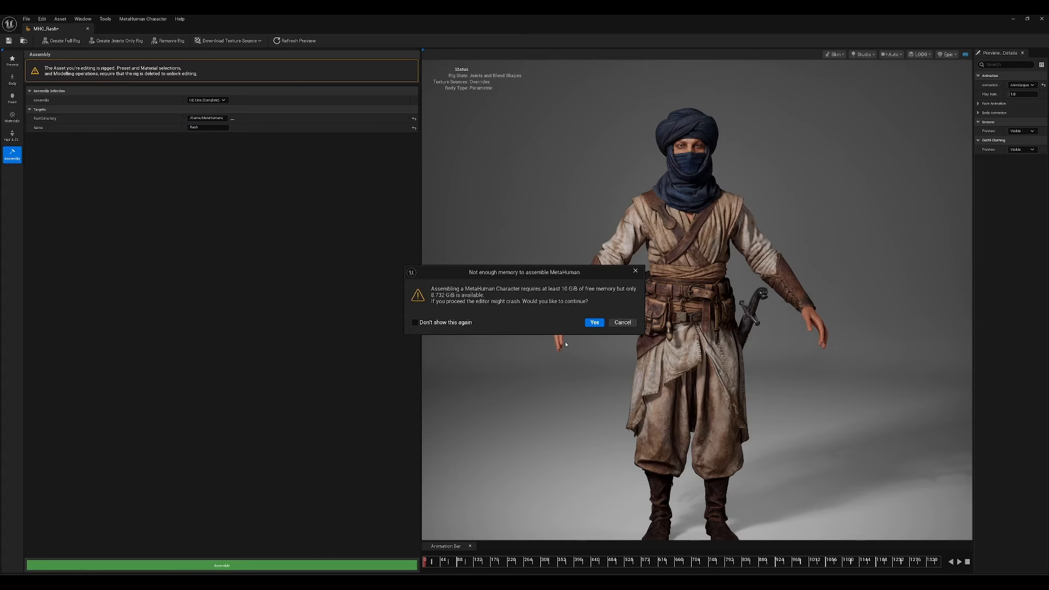
pyautogui.click(594, 323)
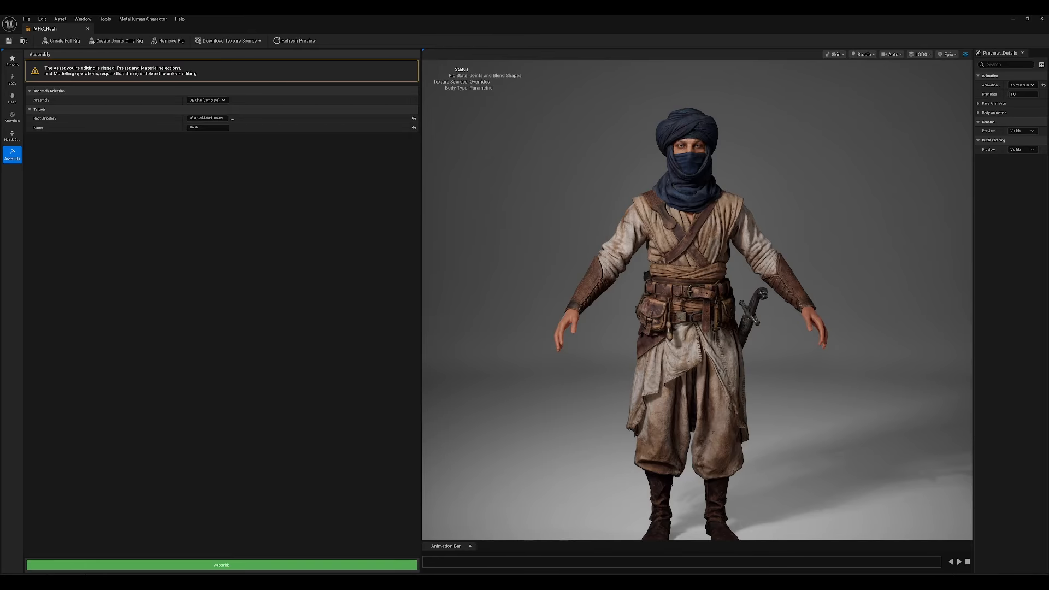
# Step: Move the MHC_Rash editor out of the way and maximize the main charactertest level editor
pyautogui.press('super+Down')
pyautogui.press('super+Down')
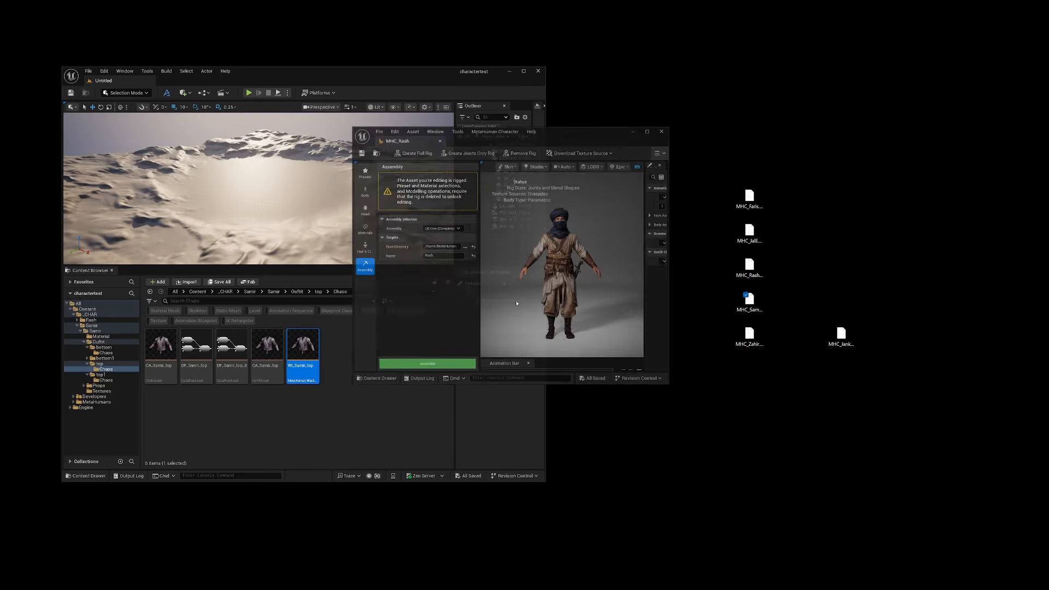
pyautogui.click(525, 72)
pyautogui.click(84, 423)
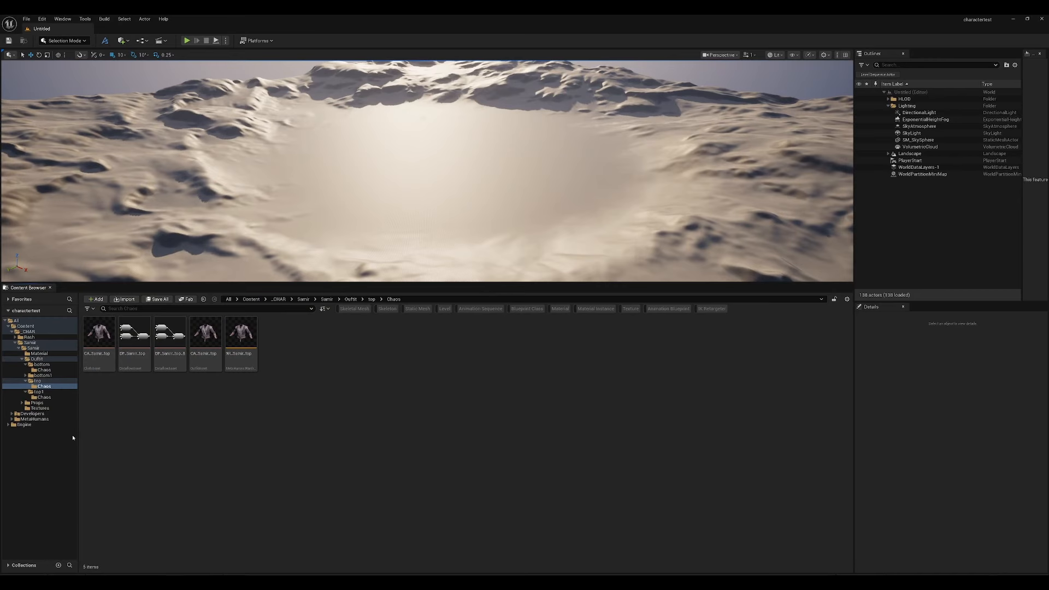
# Step: Widen the content folder tree, browse to MetaHumans/Rash, and place the BP_Rash blueprint in the level
pyautogui.moveTo(77, 394); pyautogui.dragTo(135, 383)
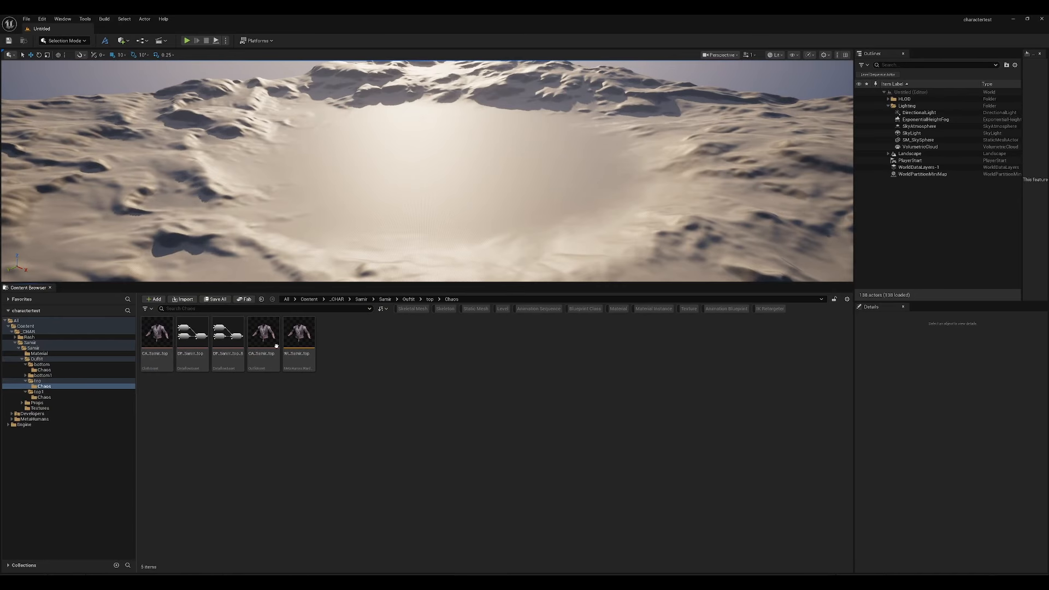
pyautogui.moveTo(335, 284); pyautogui.dragTo(328, 322)
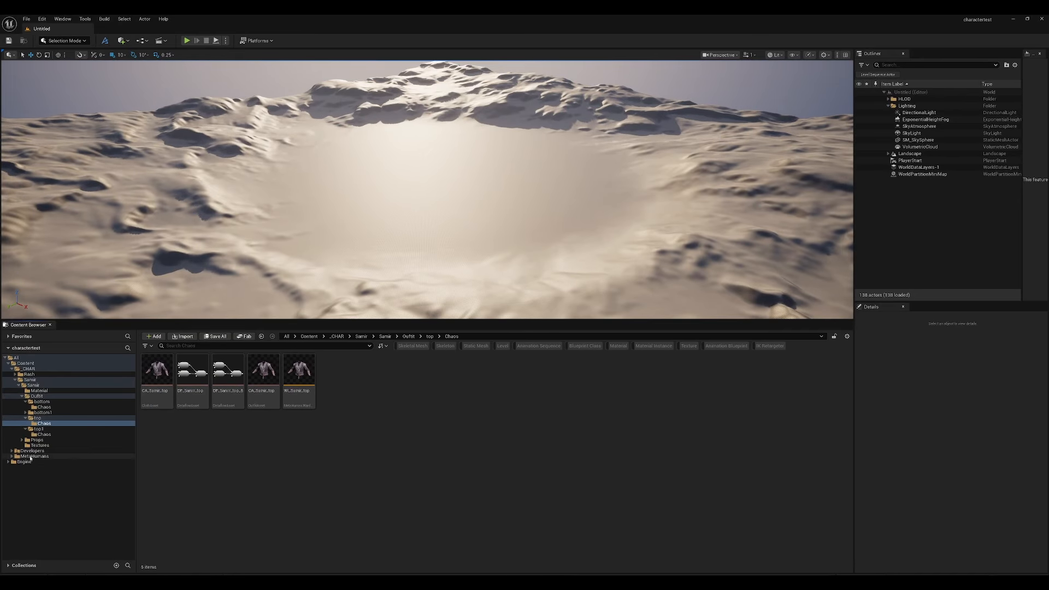
pyautogui.click(24, 456)
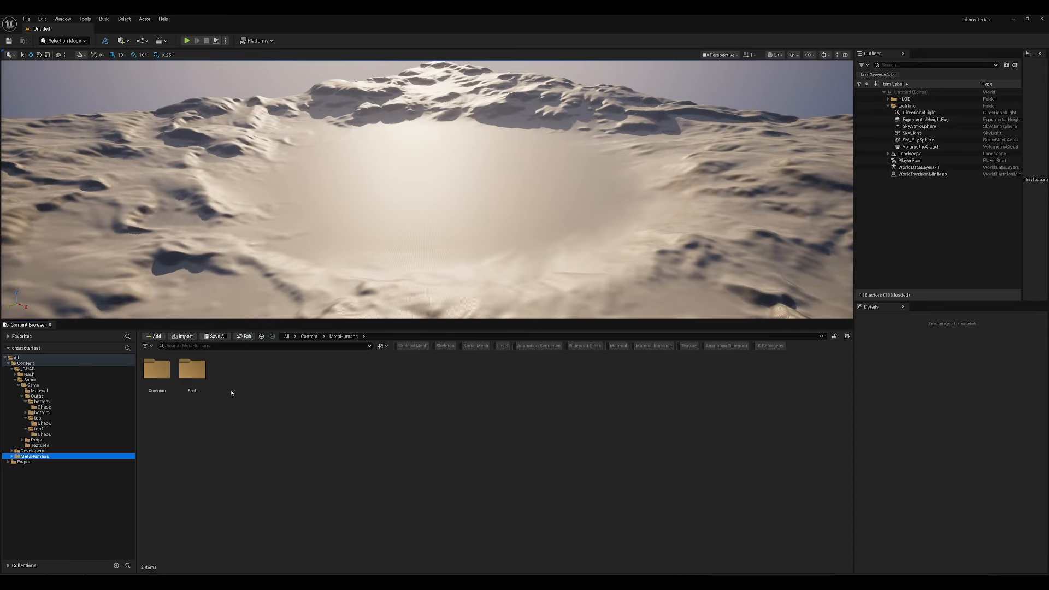
pyautogui.doubleClick(192, 370)
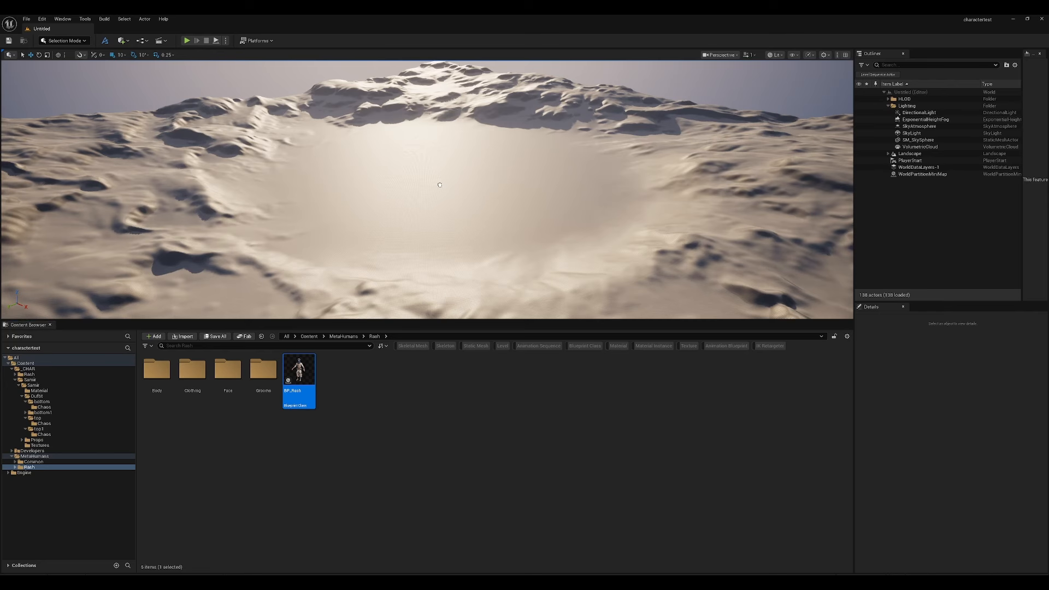
pyautogui.moveTo(440, 185); pyautogui.dragTo(437, 181)
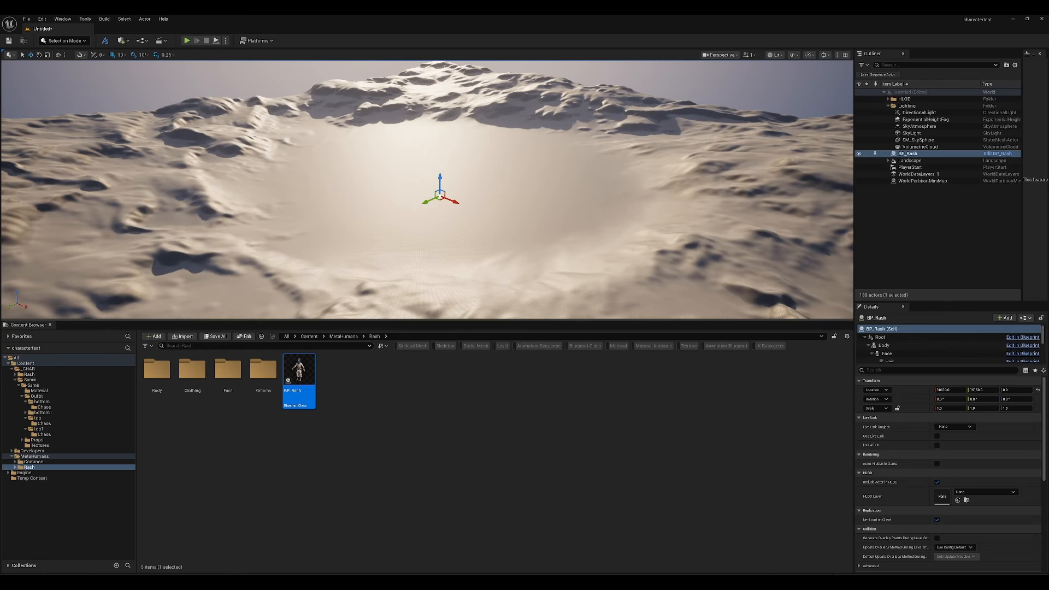
# Step: Reset BP_Rash's location to 0, 0, 0 and frame the character in the viewport
pyautogui.press('f')
pyautogui.click(1037, 389)
pyautogui.press('f')
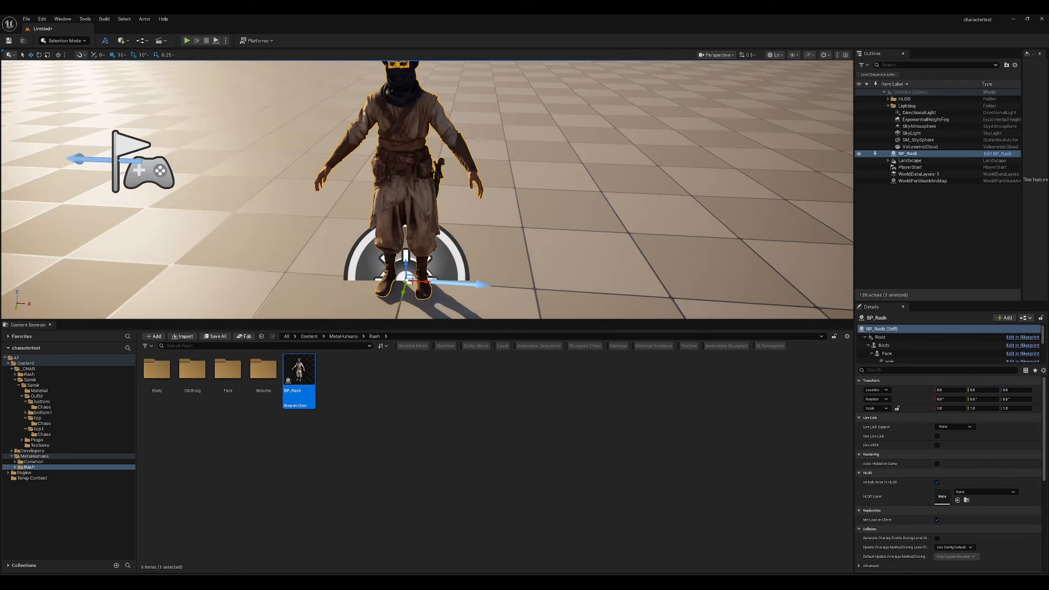
# Step: Enlarge the level viewport and rotate the directional light so the character is lit from the front
pyautogui.moveTo(419, 321); pyautogui.dragTo(420, 435)
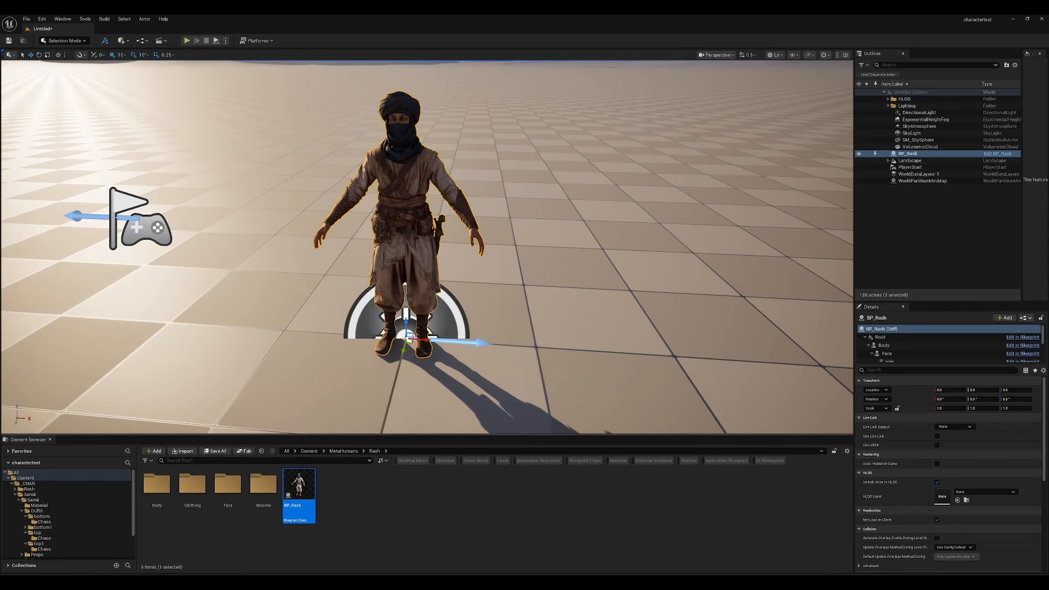
pyautogui.click(556, 375)
pyautogui.hotkey('ctrl', 'l')
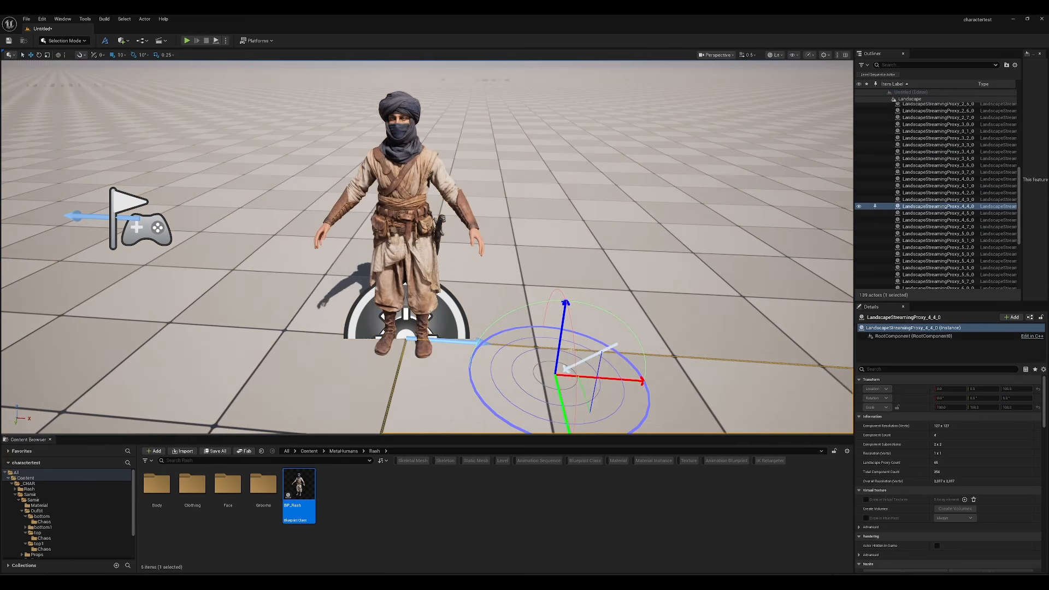
pyautogui.press('Escape')
pyautogui.click(481, 306)
# Step: Examine the assembled character's turban, face and clothing up close and at full height
pyautogui.moveTo(399, 245); pyautogui.dragTo(394, 180, button='right')
pyautogui.press('w')
pyautogui.scroll(-2, 400, 245)
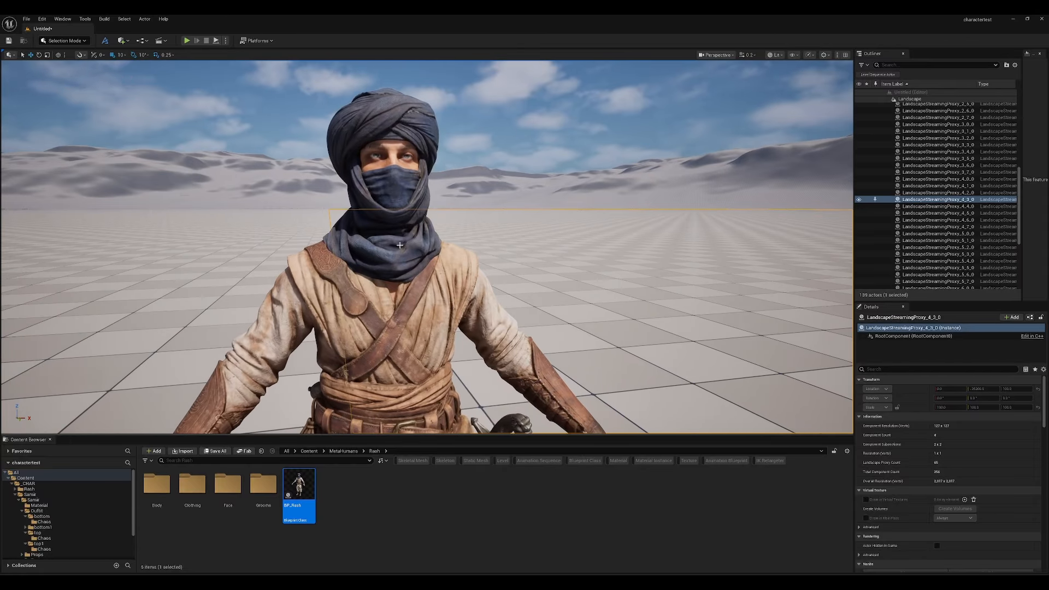
pyautogui.scroll(2, 402, 244)
pyautogui.press('s')
pyautogui.moveTo(398, 241)
pyautogui.mouseDown(button='right')
pyautogui.moveTo(423, 257)
pyautogui.moveTo(407, 254)
pyautogui.moveTo(442, 255)
pyautogui.moveTo(410, 254)
pyautogui.mouseUp(button='right')
pyautogui.press('d')
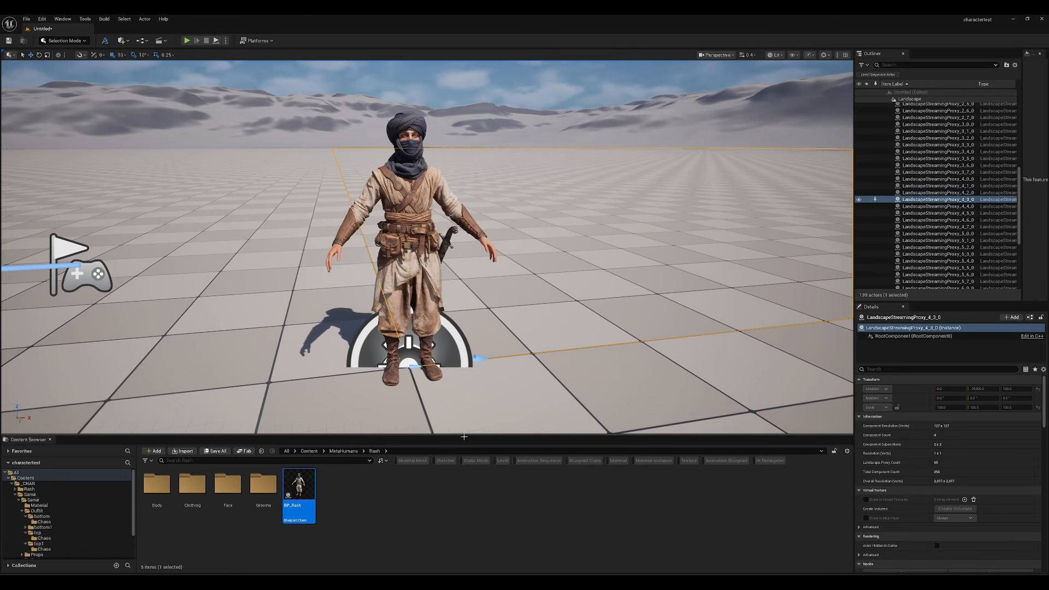
# Step: Make room below the viewport and add a new level sequence named test, saved in the Content folder
pyautogui.moveTo(464, 435); pyautogui.dragTo(462, 374)
pyautogui.click(460, 466)
pyautogui.click(161, 40)
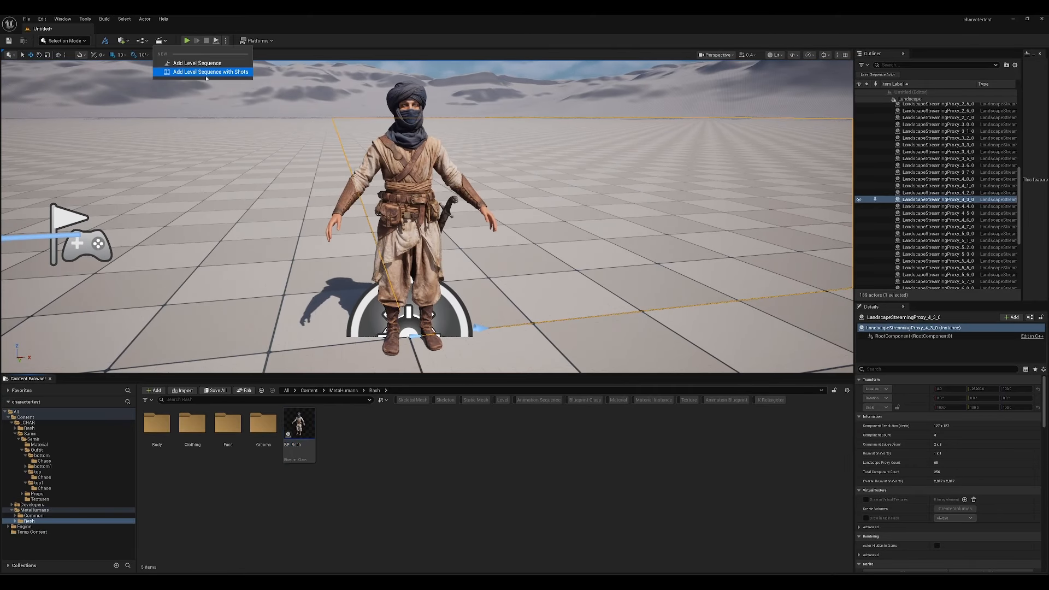
pyautogui.click(186, 63)
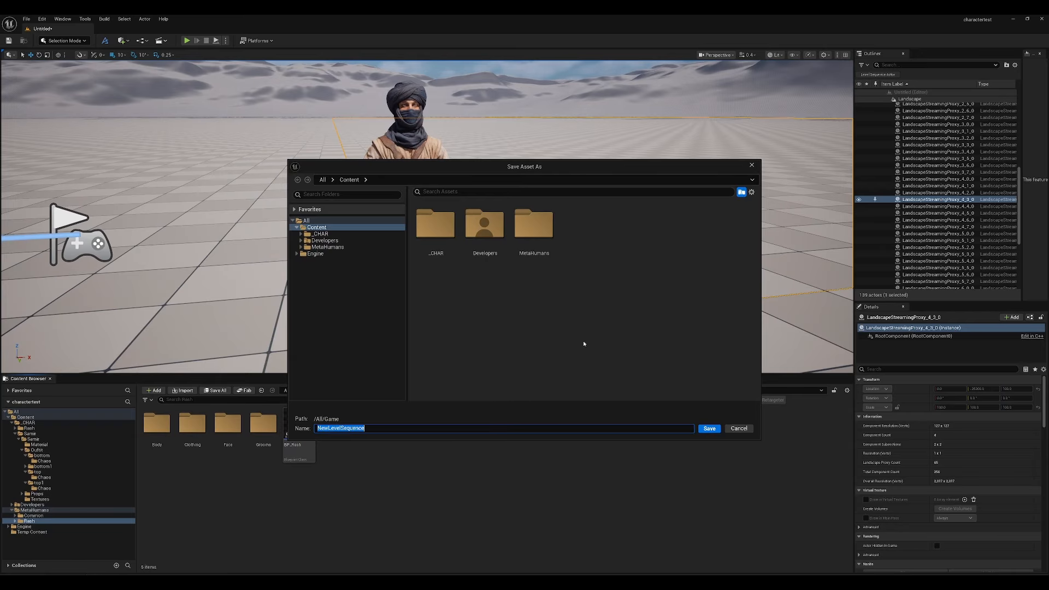
pyautogui.write('test')
pyautogui.press('Return')
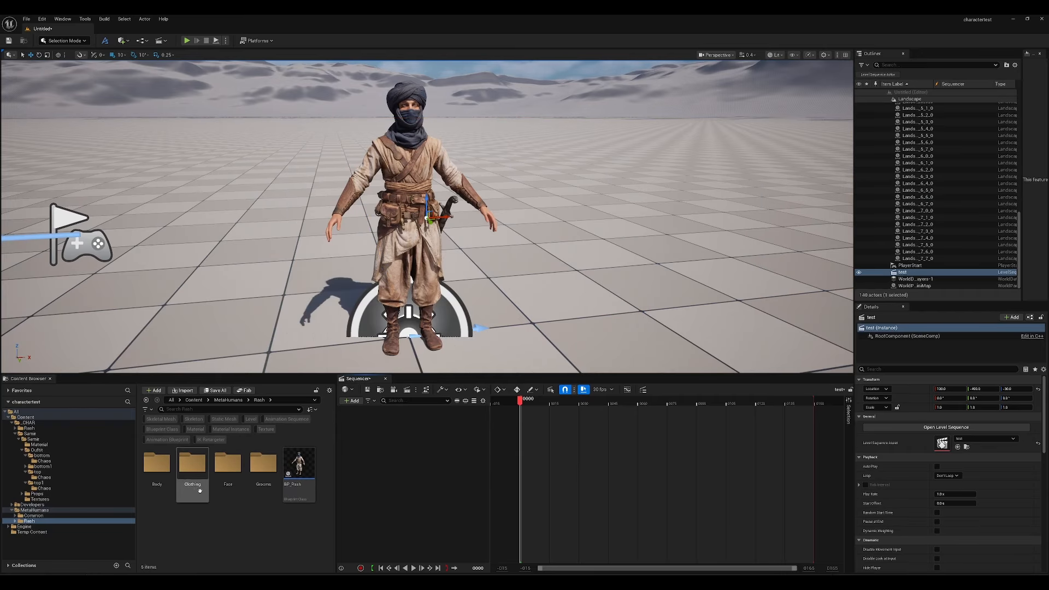
# Step: Add BP_Rash to the test sequence and bring the level outliner to the front
pyautogui.moveTo(299, 463); pyautogui.dragTo(557, 423)
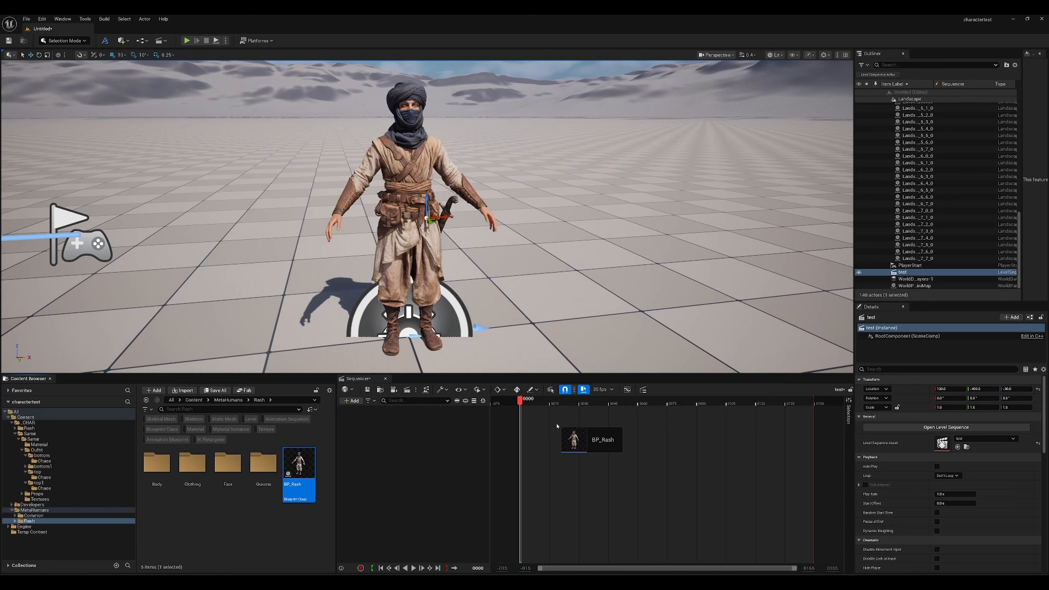
pyautogui.moveTo(558, 426); pyautogui.dragTo(545, 420)
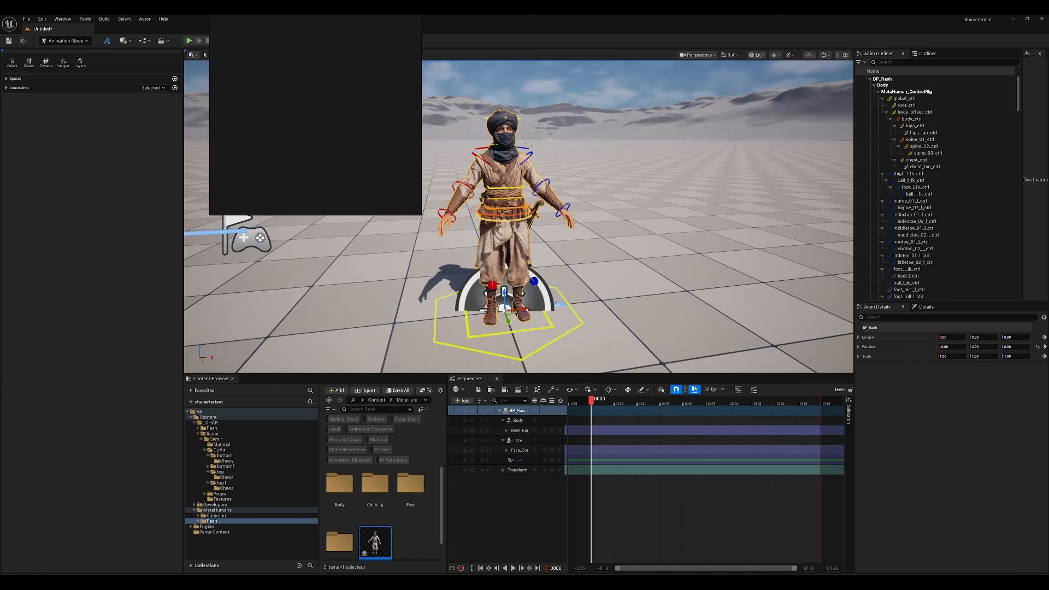
pyautogui.click(922, 54)
pyautogui.click(499, 60)
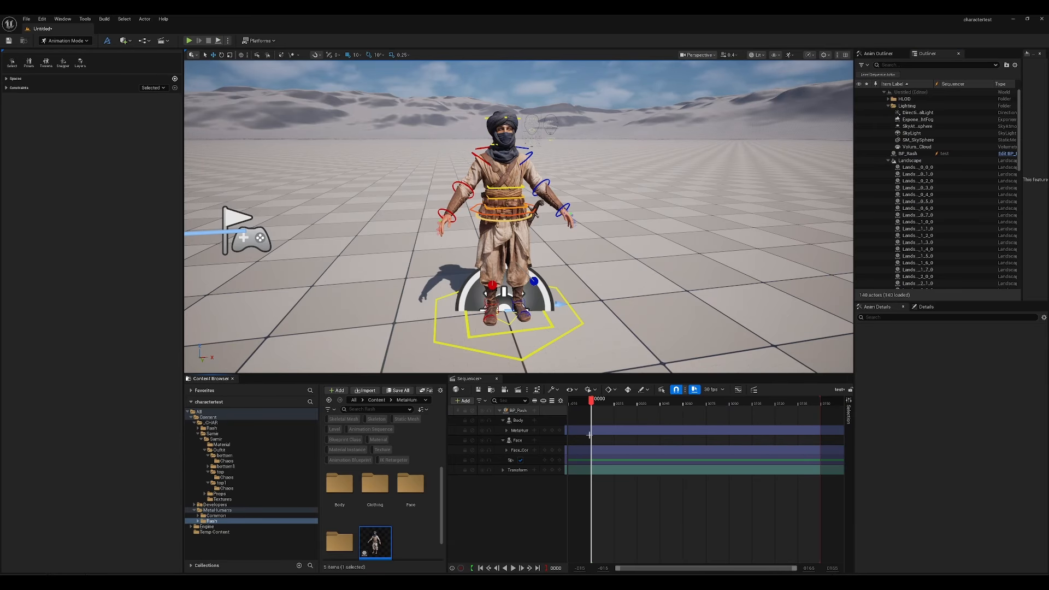
# Step: Try posing the character by rotating the right and left upper-arm controls of the body rig
pyautogui.moveTo(566, 361); pyautogui.dragTo(563, 312, button='right')
pyautogui.press('w')
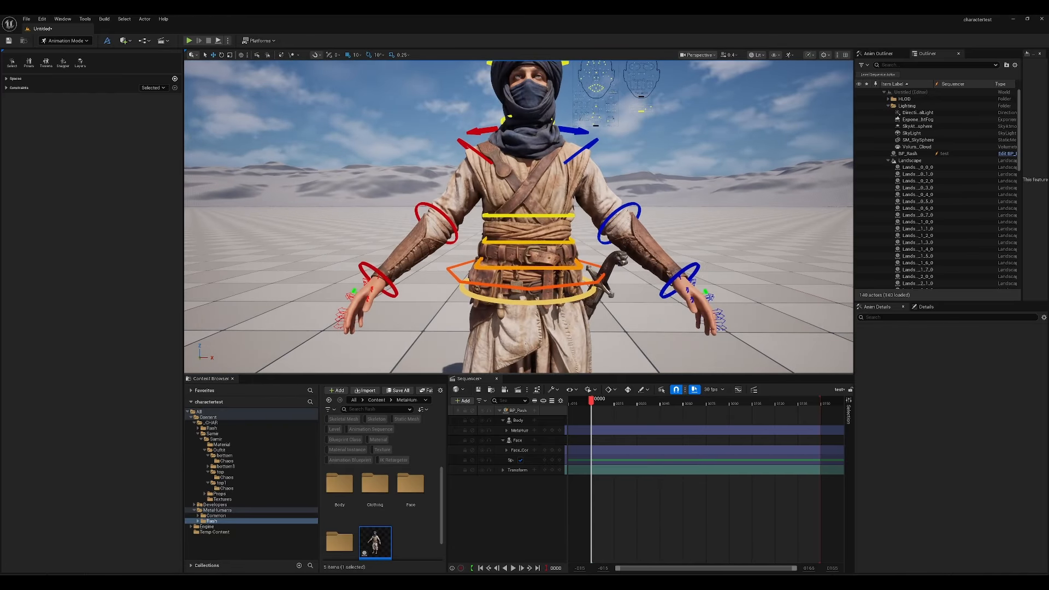
pyautogui.click(474, 151)
pyautogui.press('e')
pyautogui.moveTo(507, 174); pyautogui.dragTo(299, 73)
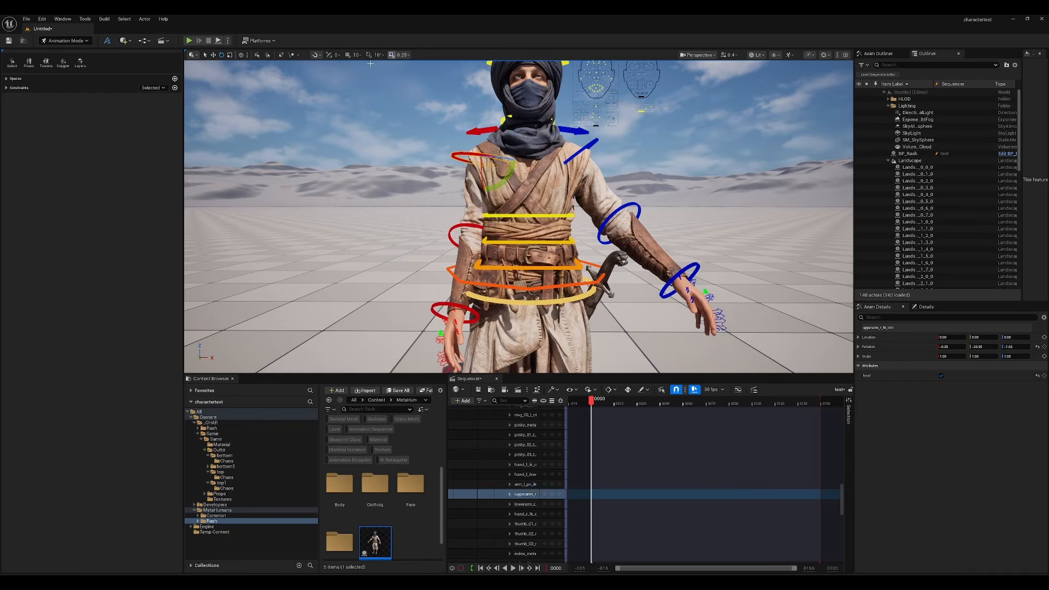
pyautogui.moveTo(508, 173)
pyautogui.mouseDown()
pyautogui.moveTo(562, 213)
pyautogui.moveTo(506, 163)
pyautogui.mouseUp()
pyautogui.click(582, 151)
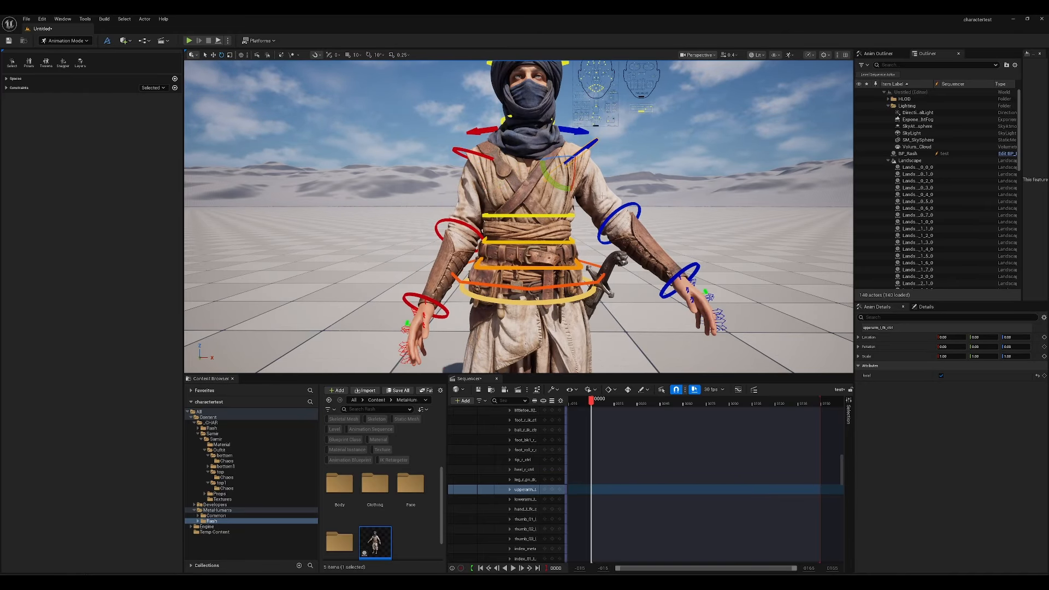
pyautogui.moveTo(550, 187); pyautogui.dragTo(598, 155)
pyautogui.moveTo(599, 155); pyautogui.dragTo(628, 194, button='right')
pyautogui.press('s')
pyautogui.scroll(1, 599, 172)
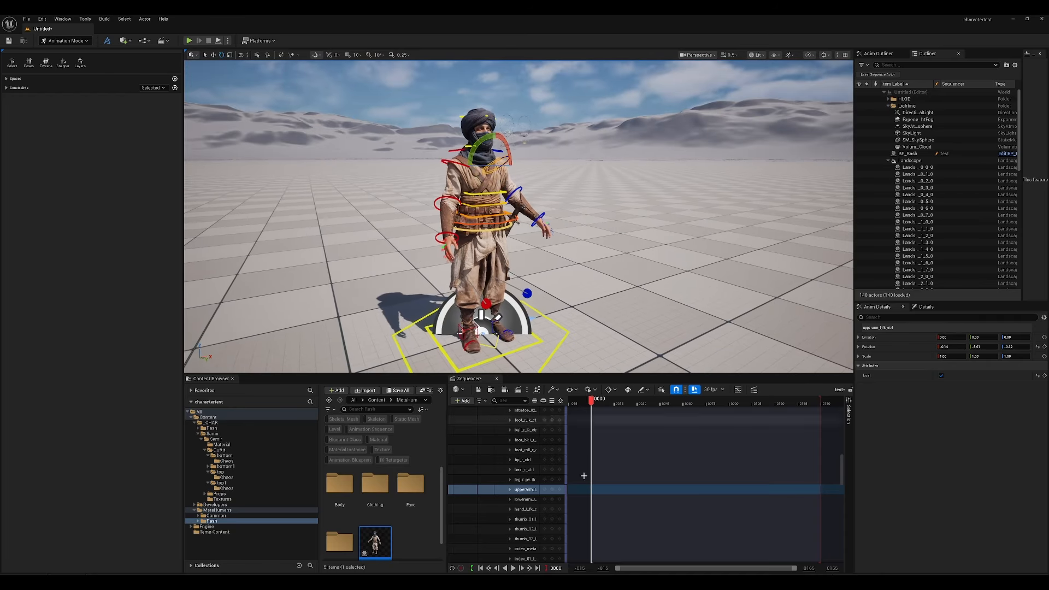
# Step: Delete the MetaHuman_ControlRig track under Body in the sequence and widen the track name column
pyautogui.scroll(1, 842, 481)
pyautogui.moveTo(843, 462); pyautogui.dragTo(843, 409)
pyautogui.click(525, 430)
pyautogui.press('Delete')
pyautogui.moveTo(566, 430); pyautogui.dragTo(606, 427)
# Step: Add the AS_MH_Neutral_Walk_Loop_F animation to the Body track, allowing incompatible skeletons, and play it
pyautogui.click(573, 421)
pyautogui.click(575, 421)
pyautogui.moveTo(643, 99)
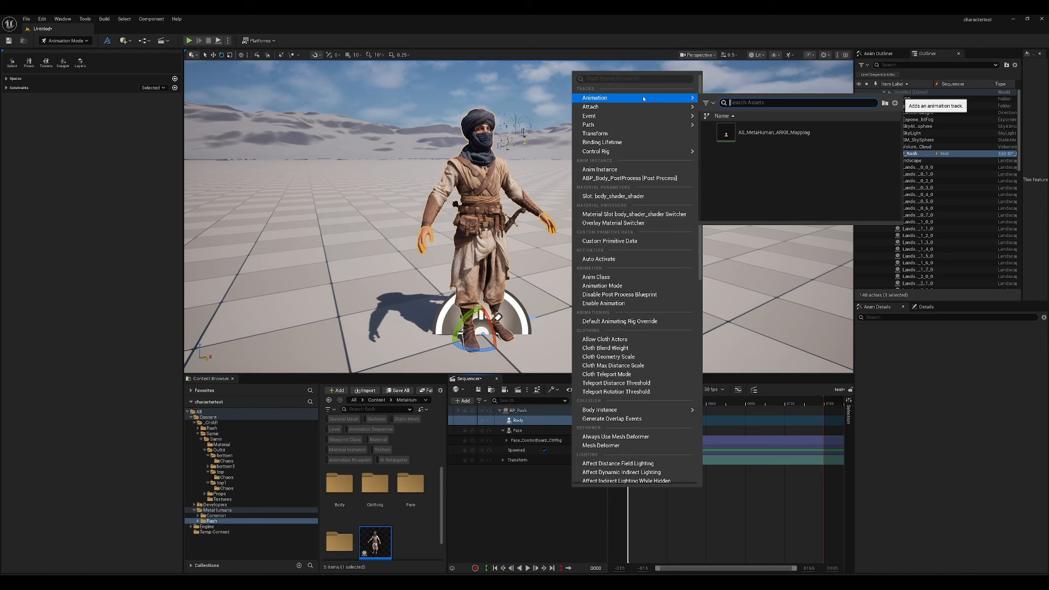
pyautogui.click(895, 103)
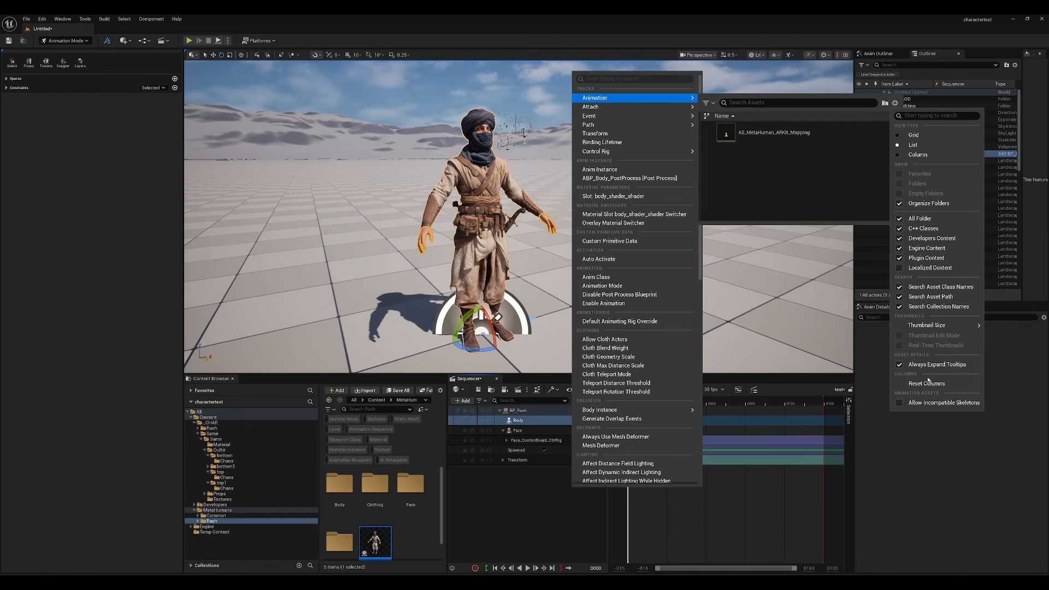
pyautogui.click(919, 403)
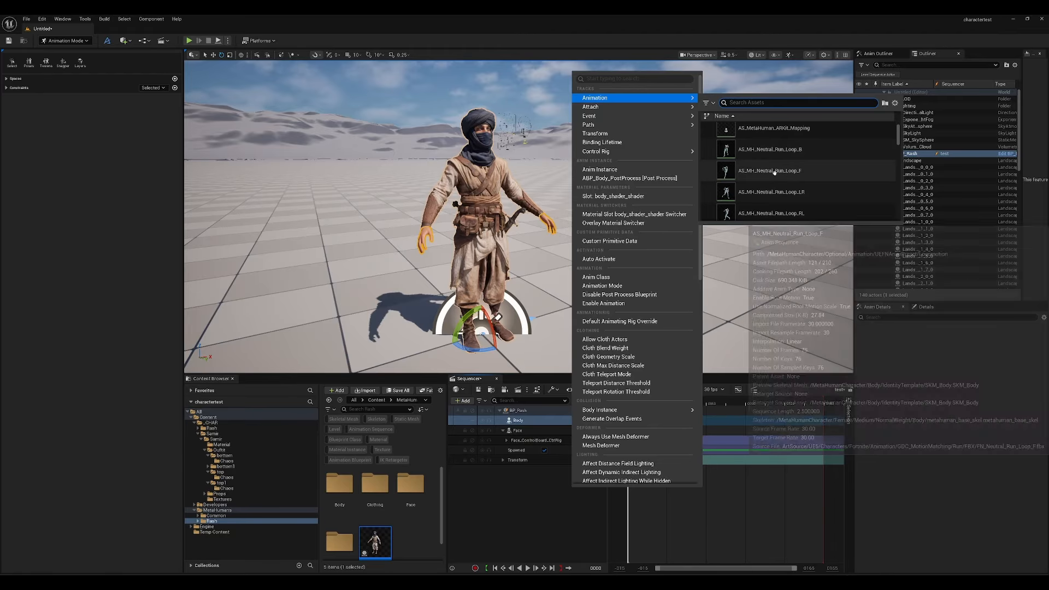
pyautogui.write('walk')
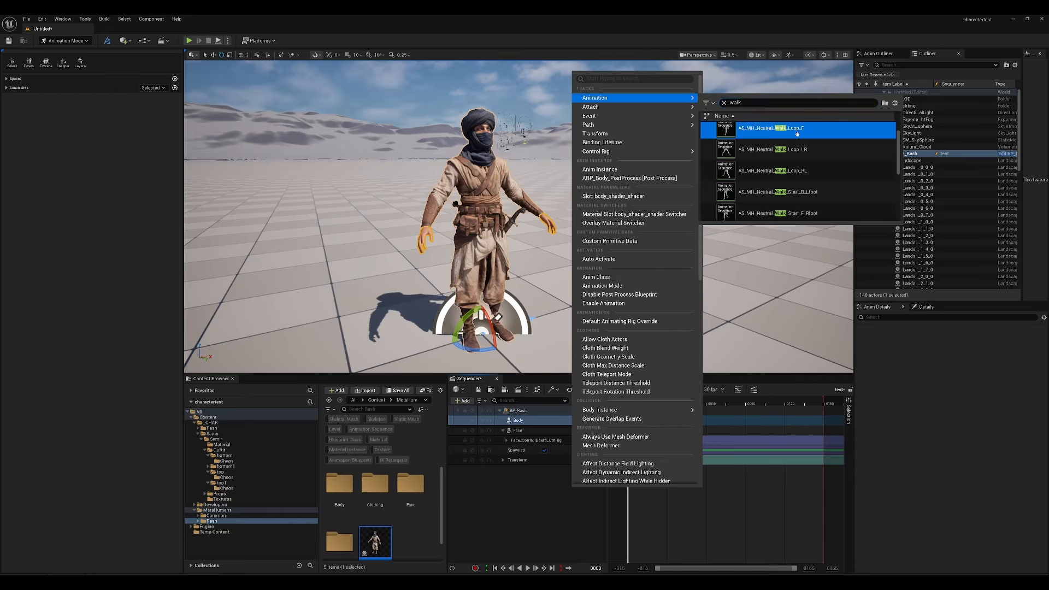
pyautogui.click(762, 129)
pyautogui.press('space')
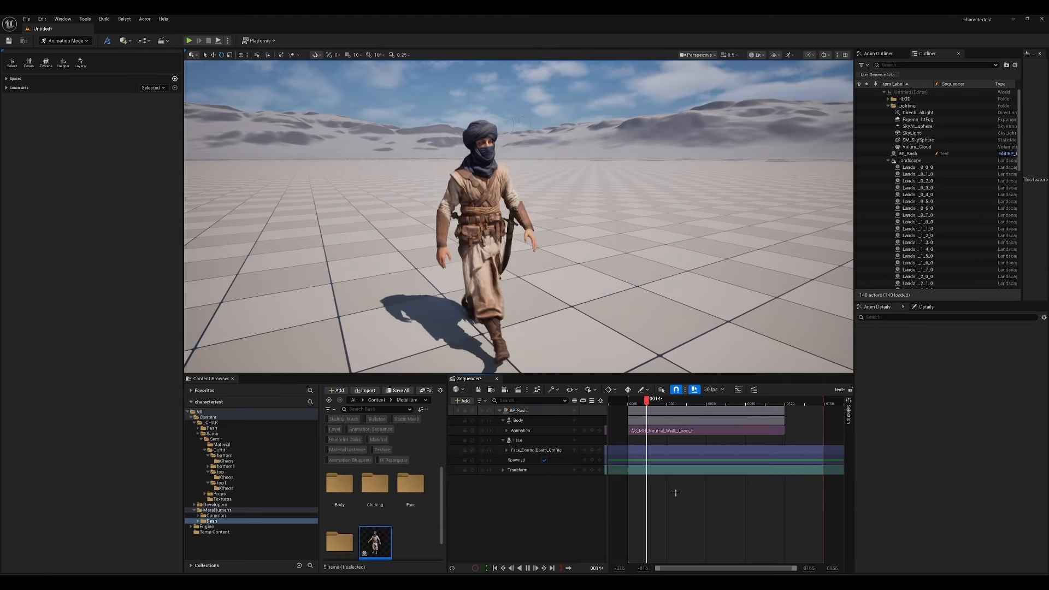
# Step: View the walk from the side and extend the walk animation section past the sequence's end
pyautogui.moveTo(519, 277); pyautogui.dragTo(820, 278, button='right')
pyautogui.scroll(1, 519, 277)
pyautogui.press('r')
pyautogui.click(784, 410)
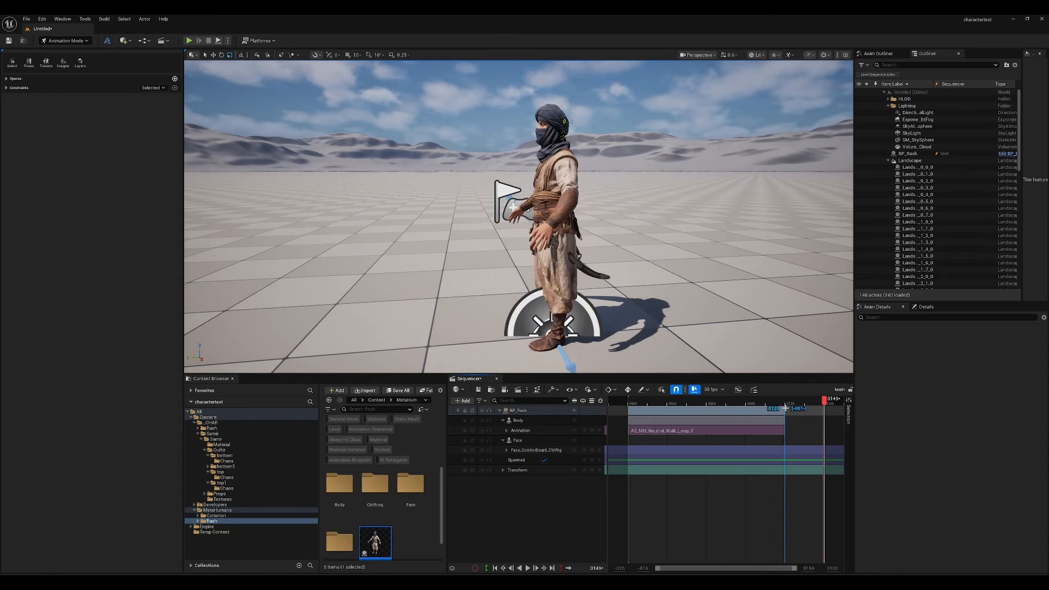
pyautogui.moveTo(784, 410); pyautogui.dragTo(833, 410)
# Step: Scrub the sequence to frame 58 and play the walk from a closer front view to check the clothing
pyautogui.moveTo(716, 401); pyautogui.dragTo(704, 400)
pyautogui.moveTo(601, 277); pyautogui.dragTo(715, 290, button='right')
pyautogui.press('a')
pyautogui.scroll(-1, 630, 241)
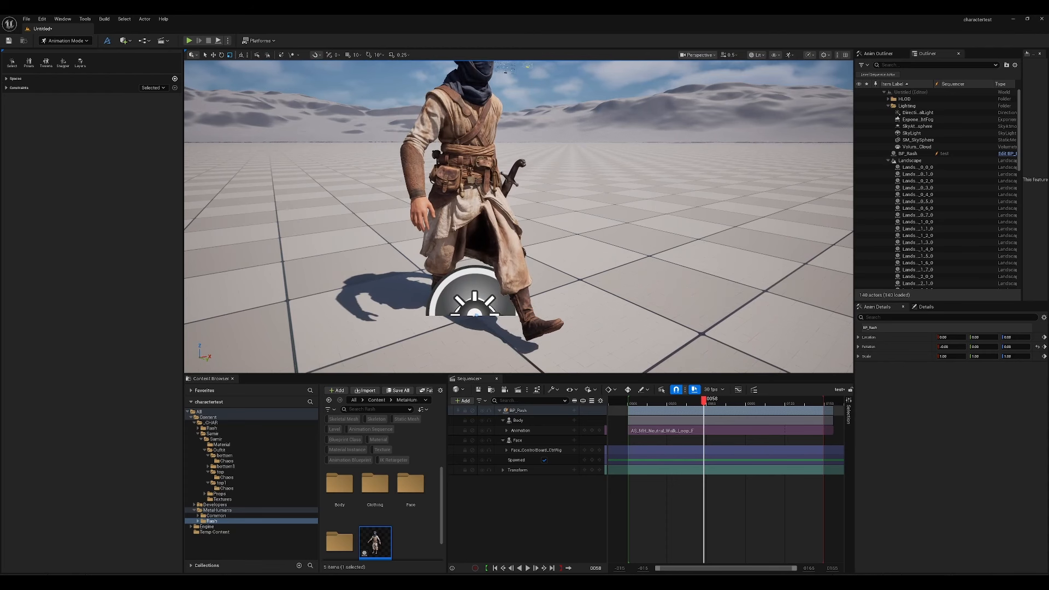
pyautogui.press('space')
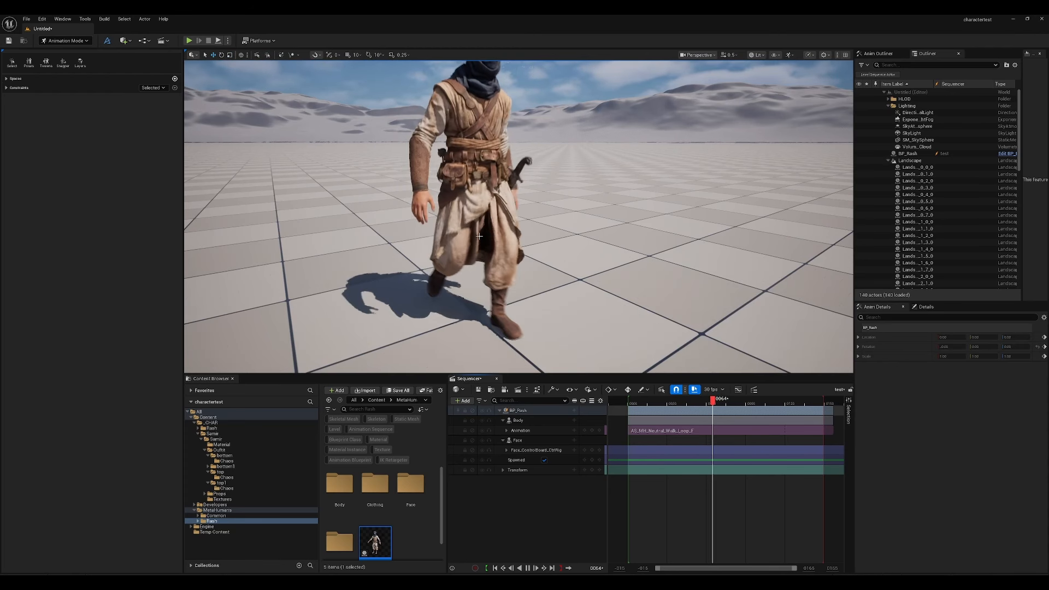
# Step: Return to Selection Mode, simulate the level to check the clothing during the walk, scrub to frame 41, and stop simulating
pyautogui.hotkey('shift', '1')
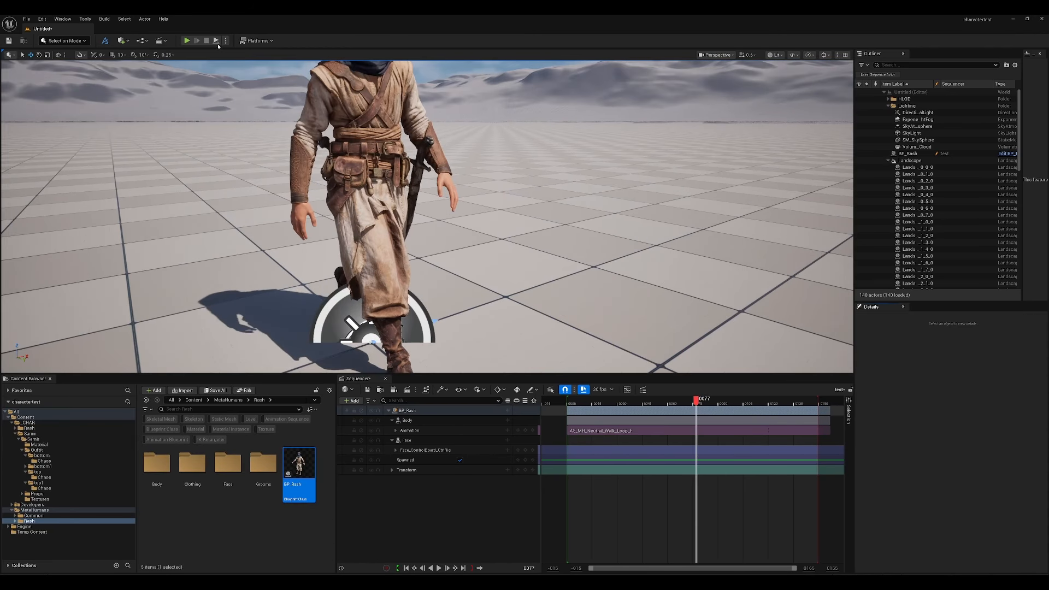
pyautogui.hotkey('alt', 'p')
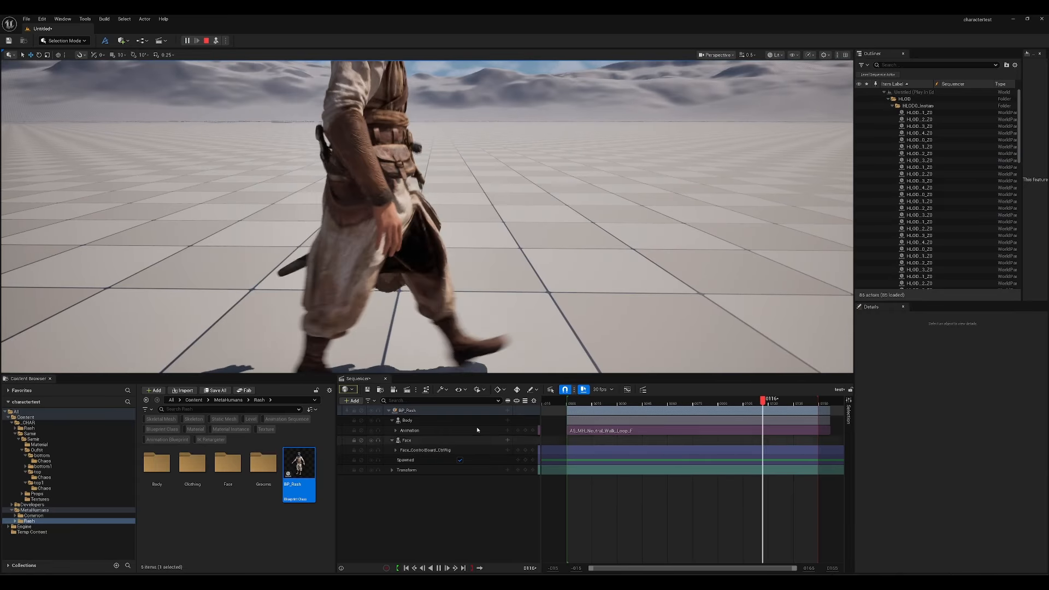
pyautogui.click(636, 405)
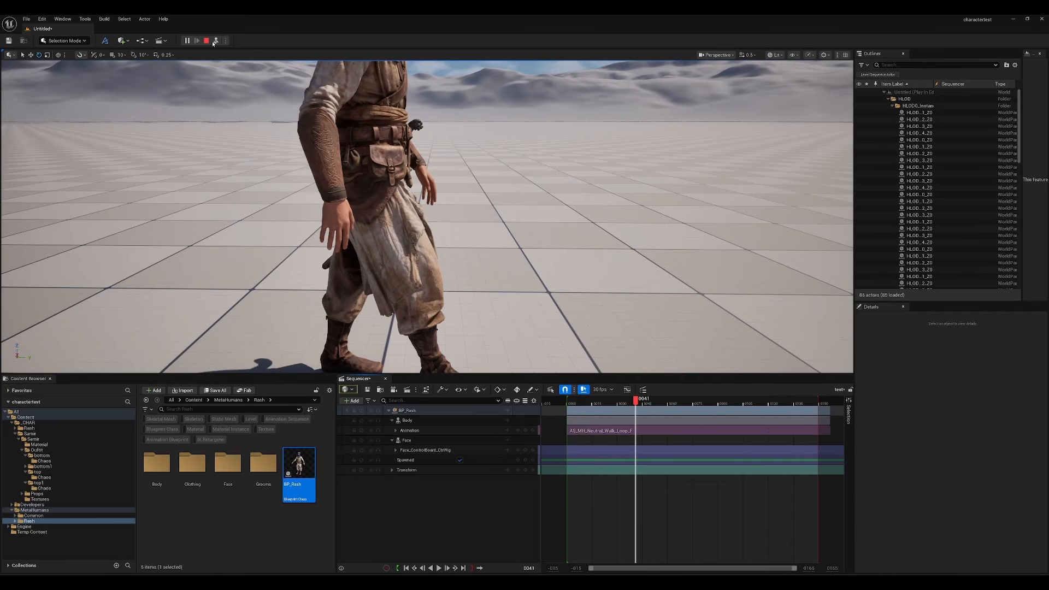
pyautogui.press('Escape')
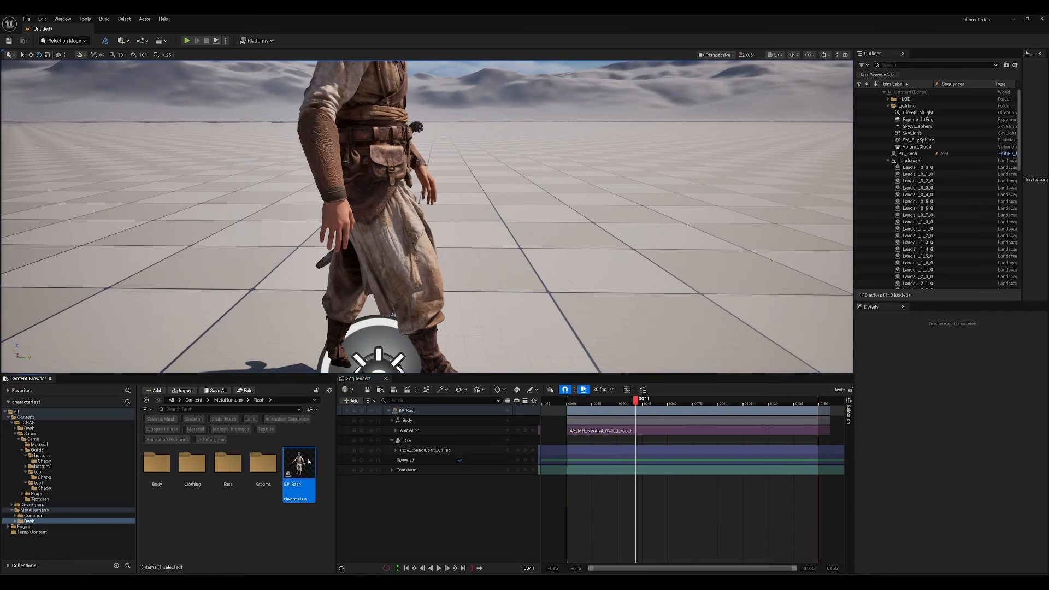
# Step: Open the BP_Rash blueprint with its viewport showing and browse to the _CHAR/Rash/Rash content folder
pyautogui.doubleClick(309, 461)
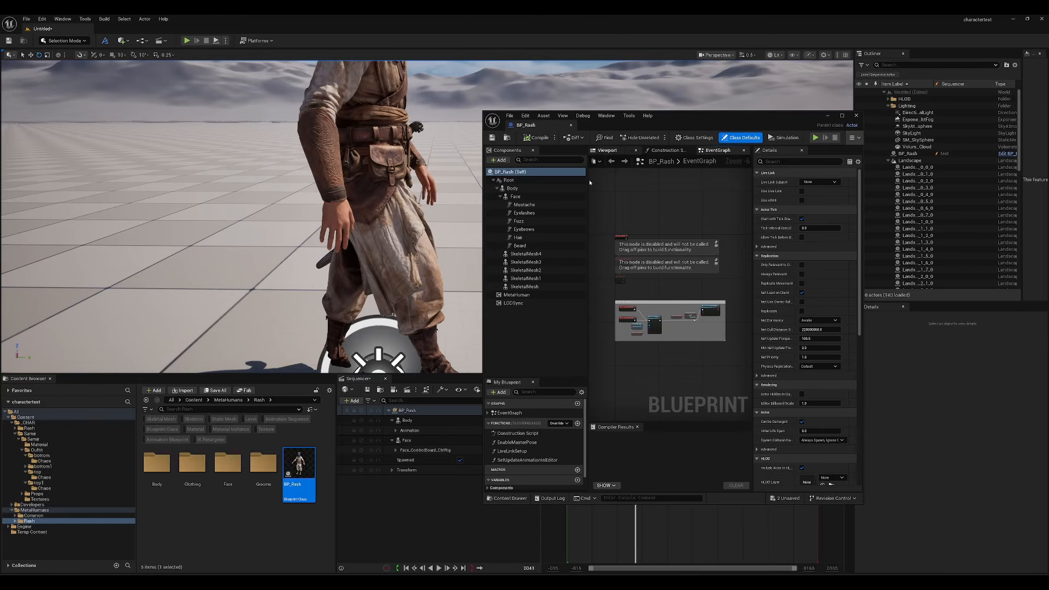
pyautogui.click(229, 534)
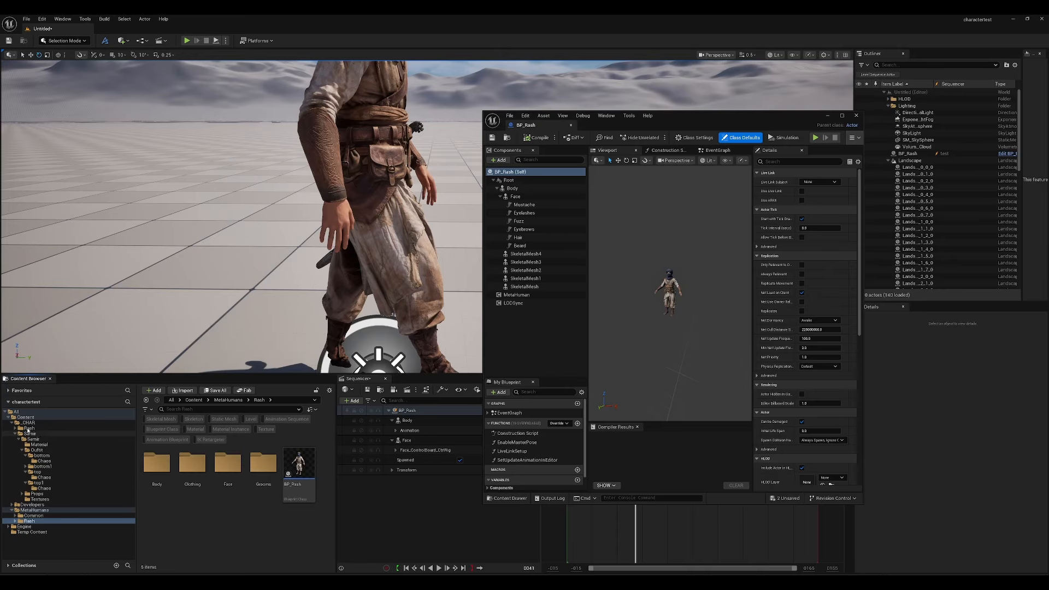
pyautogui.click(29, 428)
pyautogui.doubleClick(157, 463)
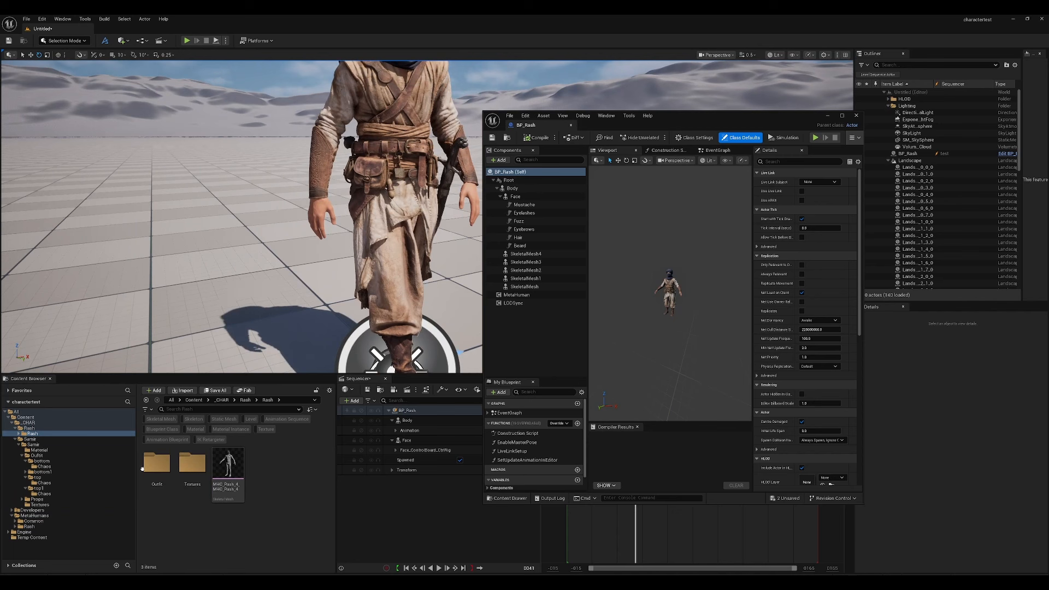
# Step: Browse to the Outfit/Outfits/bottom/ChaosAssets folder and enlarge the Content Browser and its asset thumbnails
pyautogui.doubleClick(156, 465)
pyautogui.doubleClick(190, 463)
pyautogui.click(225, 462)
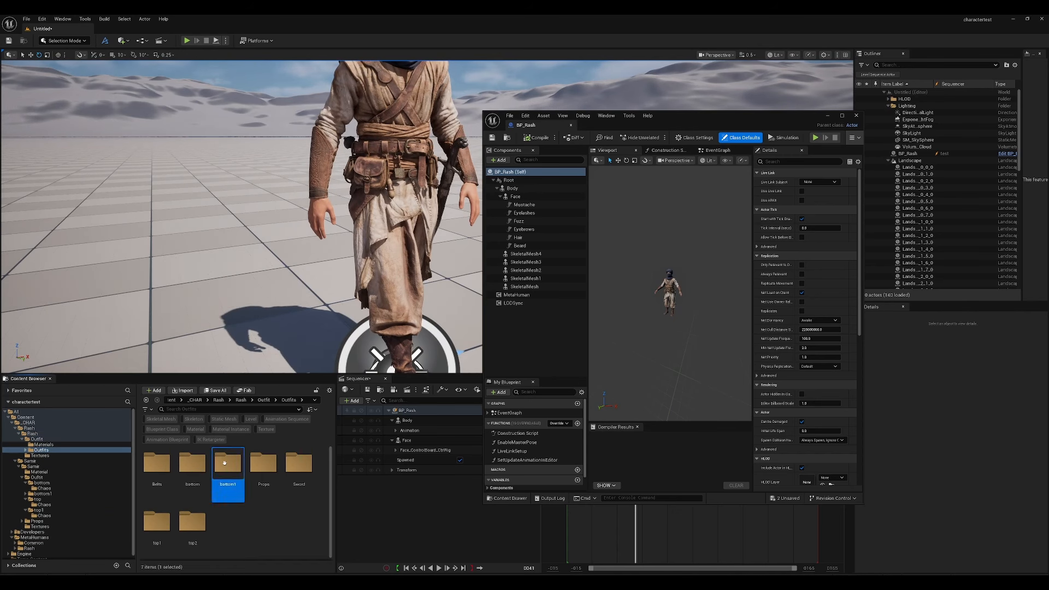
pyautogui.doubleClick(225, 463)
pyautogui.click(46, 461)
pyautogui.doubleClick(157, 464)
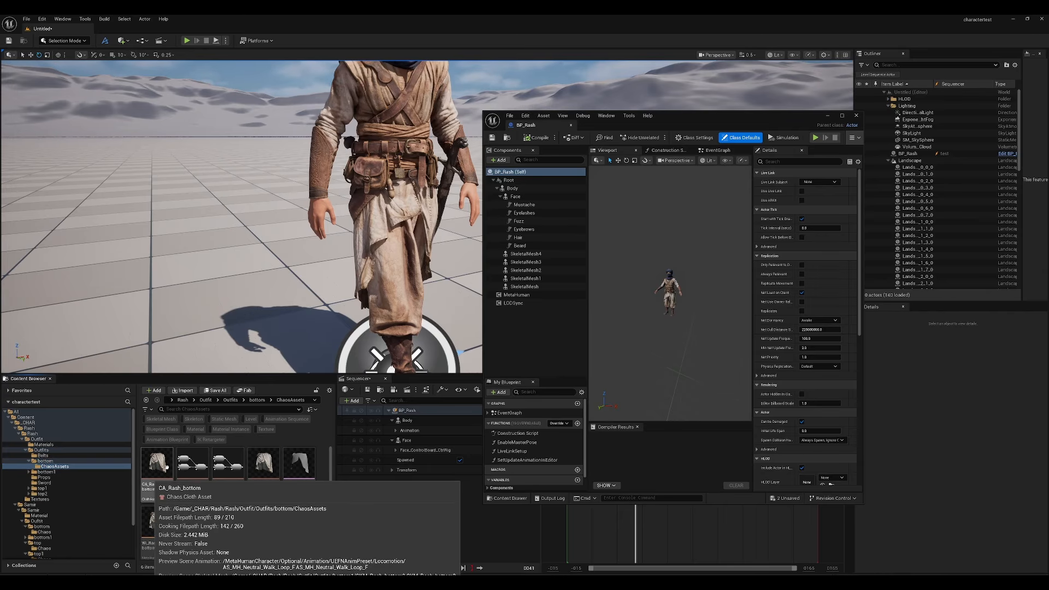
pyautogui.moveTo(335, 424); pyautogui.dragTo(450, 420)
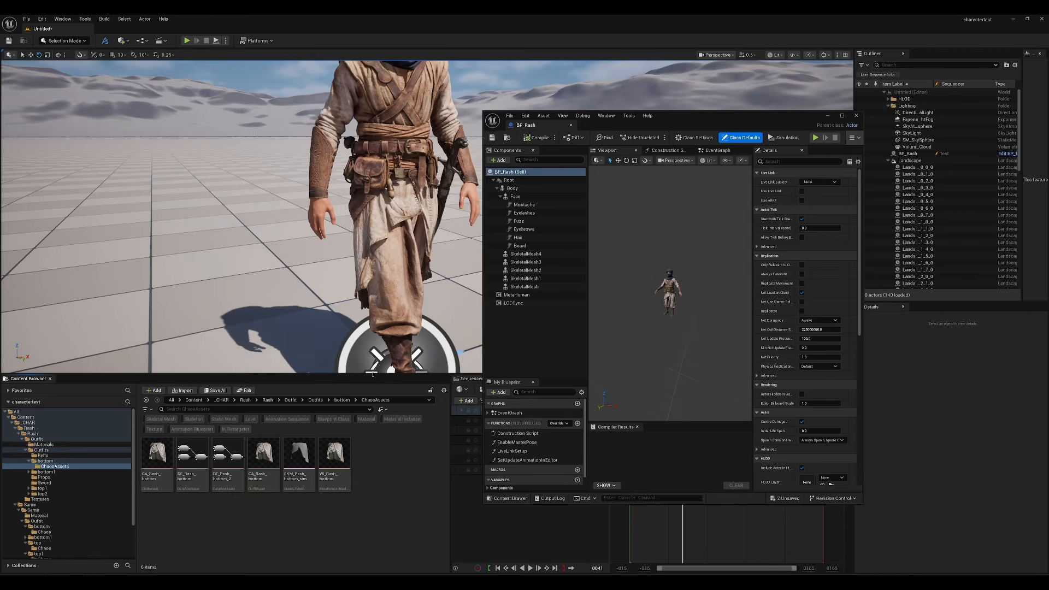
pyautogui.moveTo(372, 373); pyautogui.dragTo(372, 314)
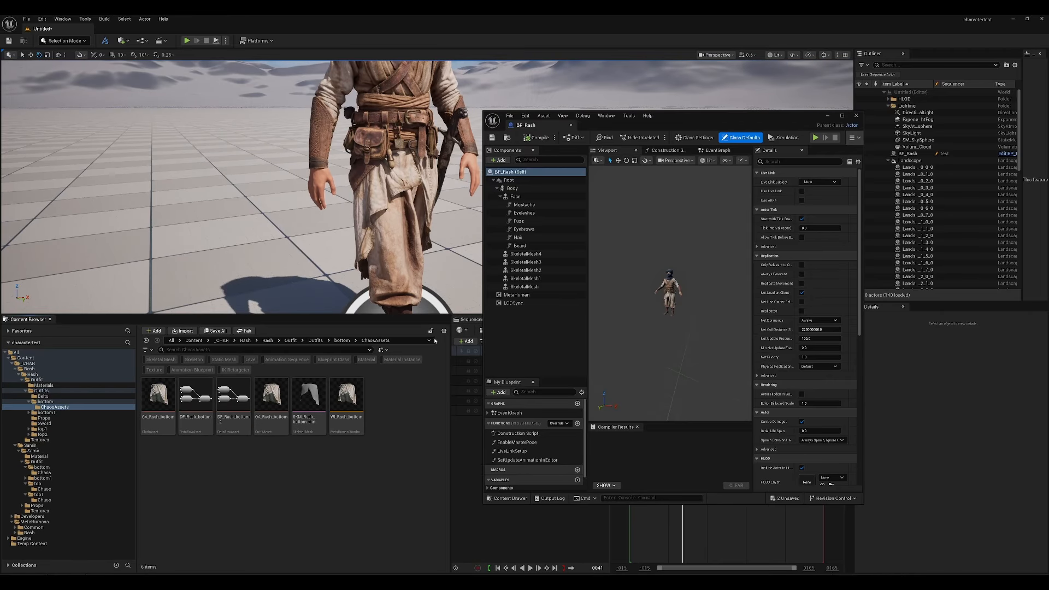
pyautogui.keyDown('ctrl'); pyautogui.scroll(2, 388, 432); pyautogui.keyUp('ctrl')
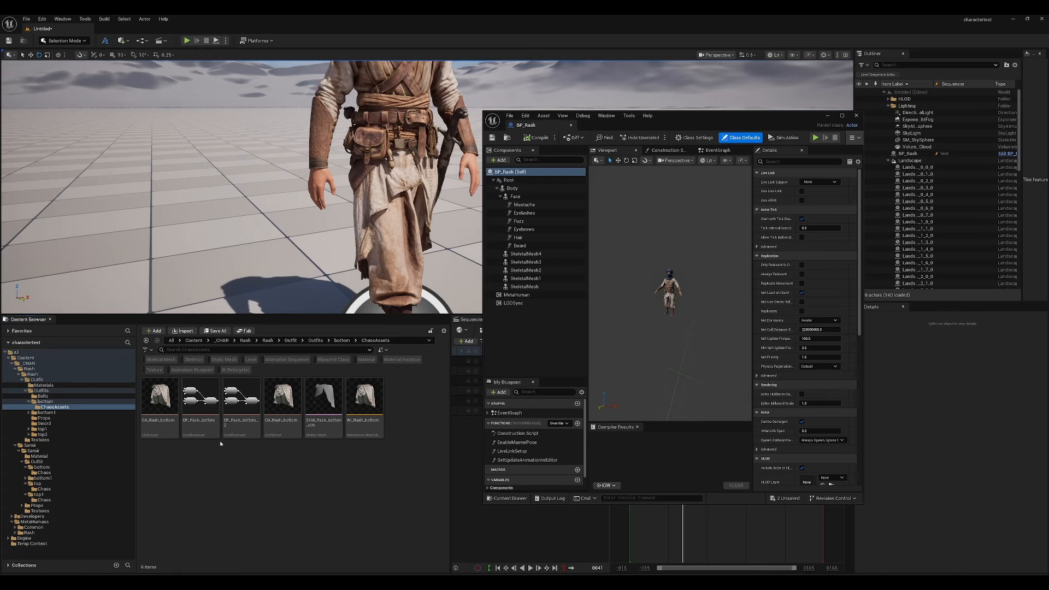
# Step: Add the CA_Rash_bottom cloth asset to BP_Rash as a component, nest it under Body, and review its settings
pyautogui.click(150, 422)
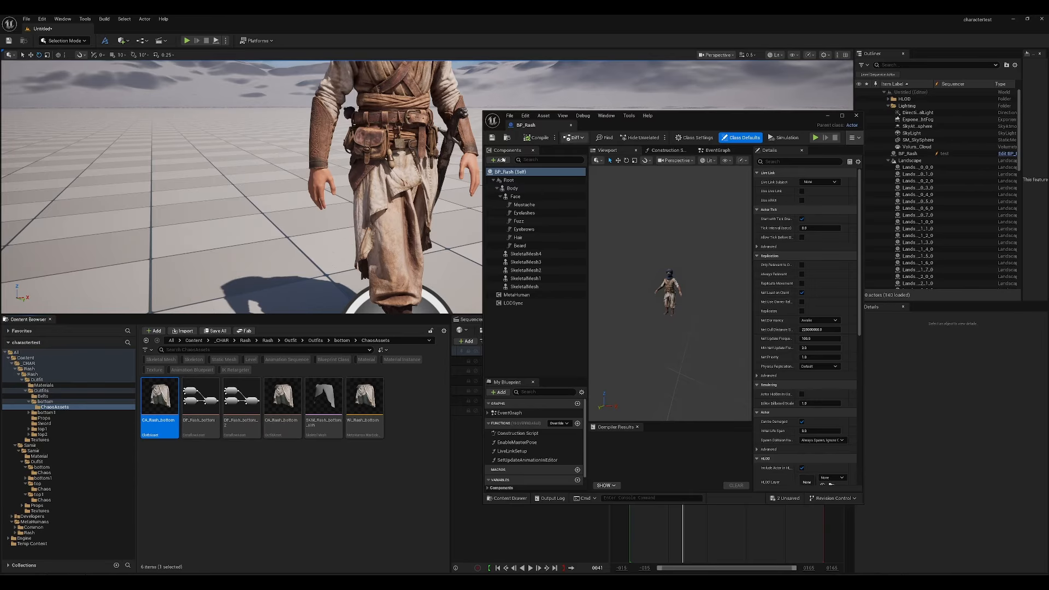
pyautogui.moveTo(158, 404); pyautogui.dragTo(525, 188)
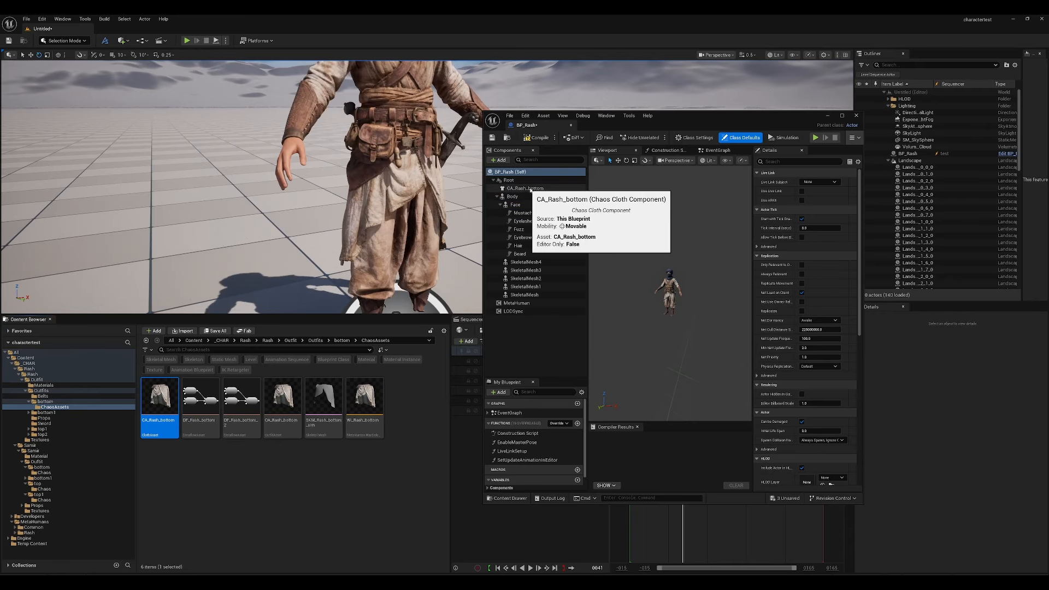
pyautogui.click(520, 189)
pyautogui.moveTo(520, 188); pyautogui.dragTo(513, 200)
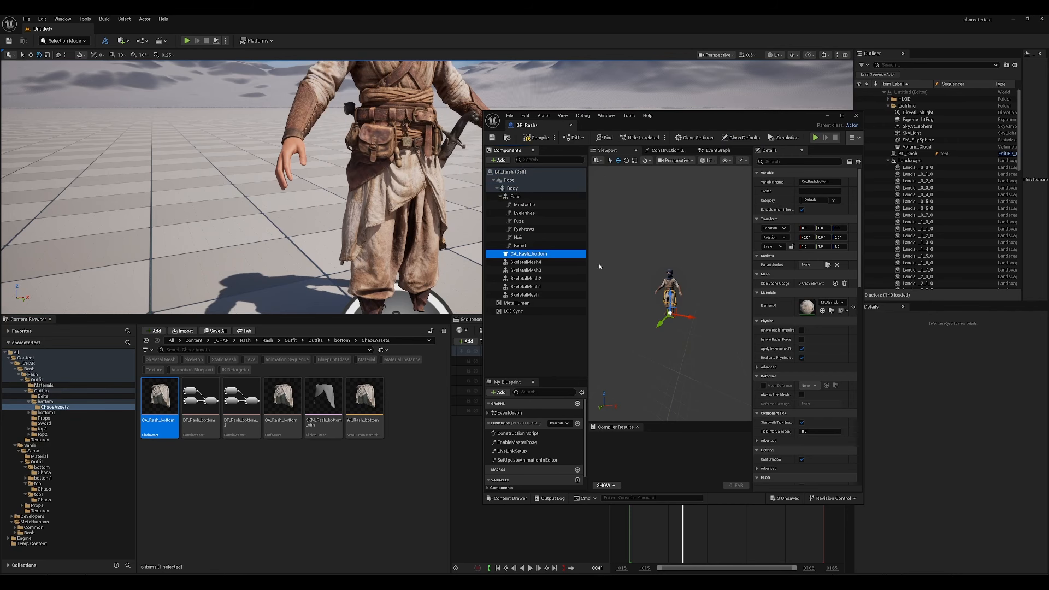
pyautogui.scroll(-10, 807, 382)
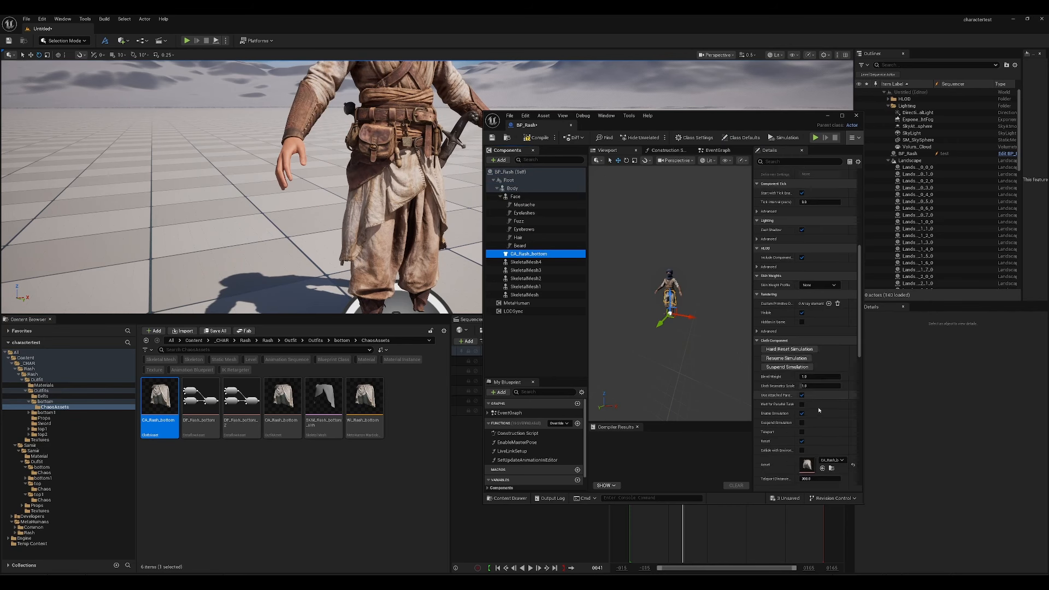
pyautogui.scroll(5, 807, 384)
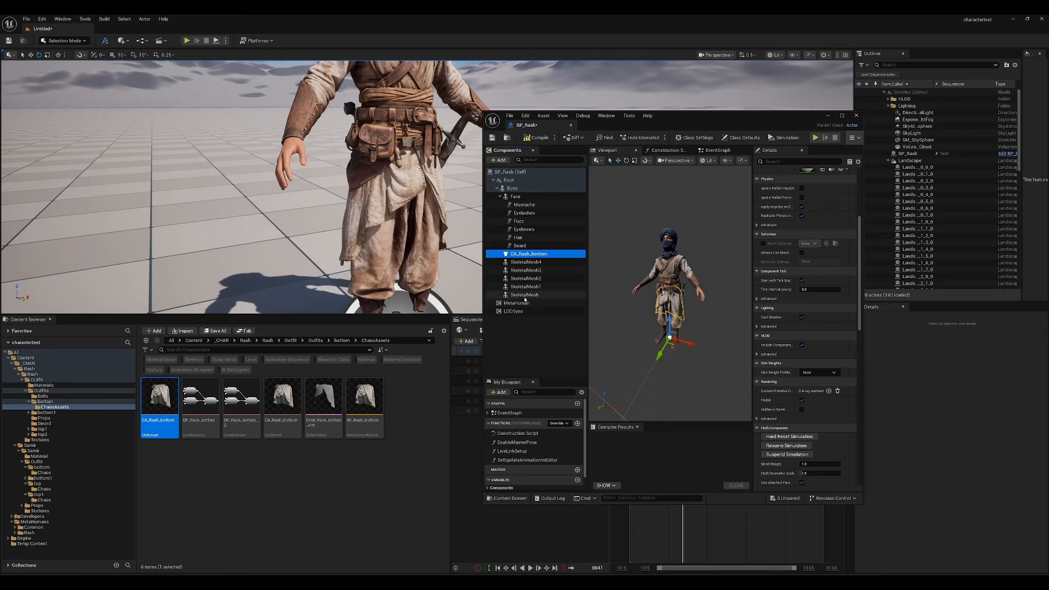
# Step: Identify the skeletal mesh component of the bottom garment, turn off Visible for SkeletalMesh1, and compile BP_Rash
pyautogui.click(551, 294)
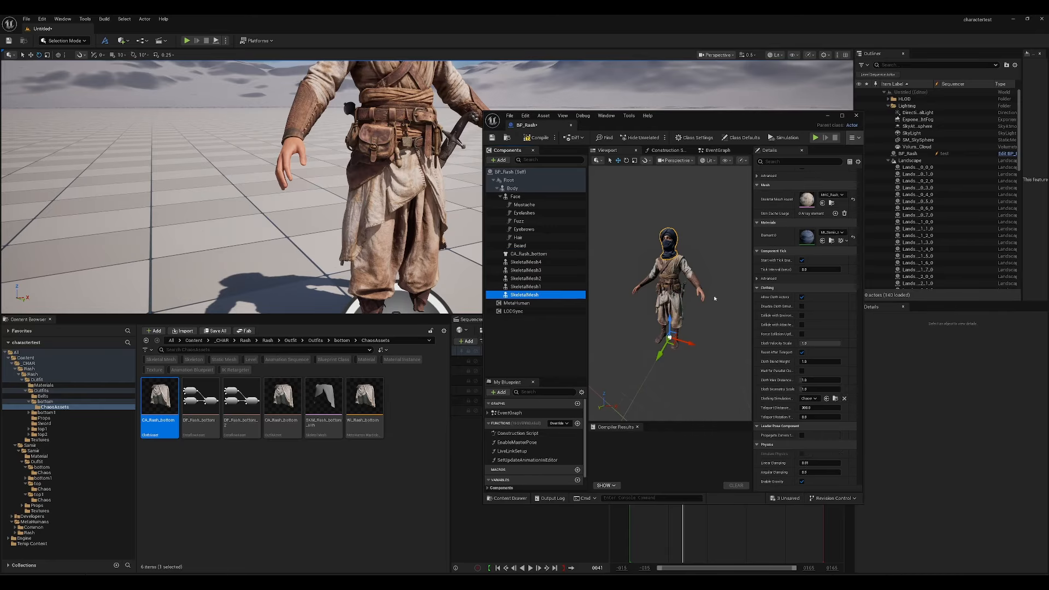
pyautogui.scroll(3, 825, 278)
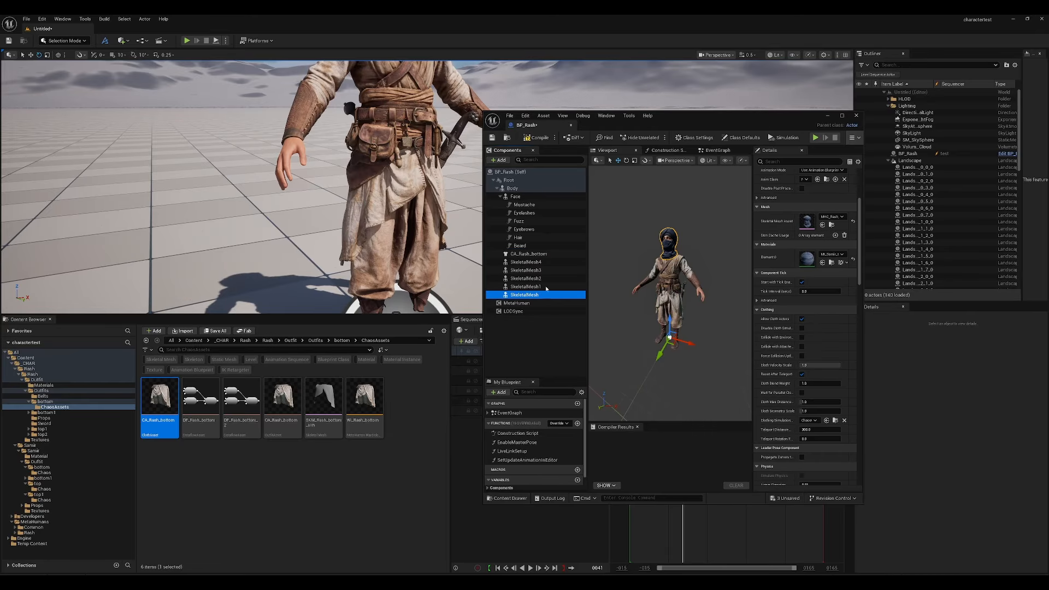
pyautogui.click(526, 287)
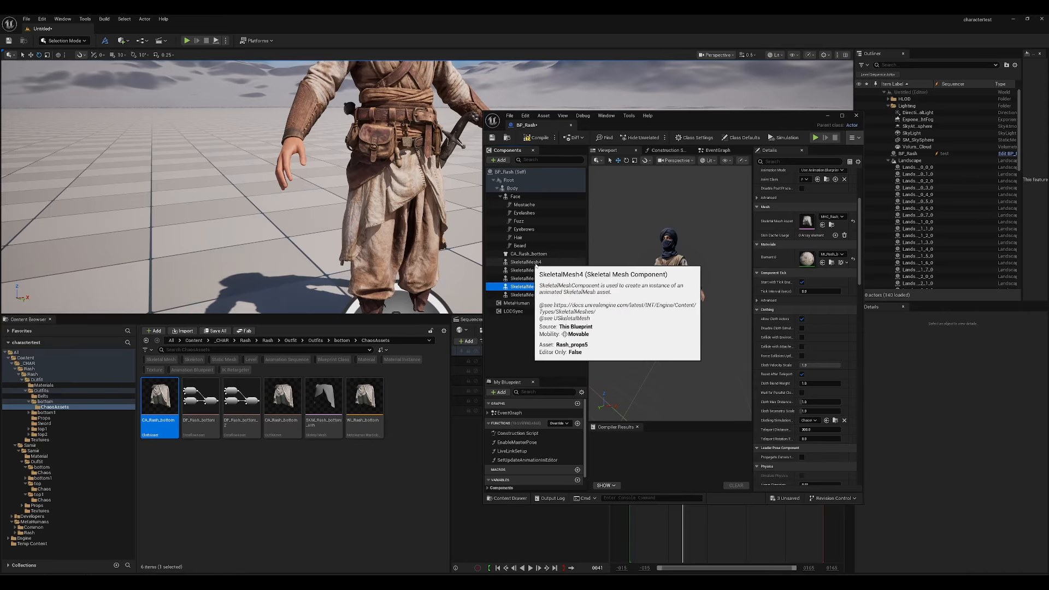
pyautogui.scroll(-3, 858, 309)
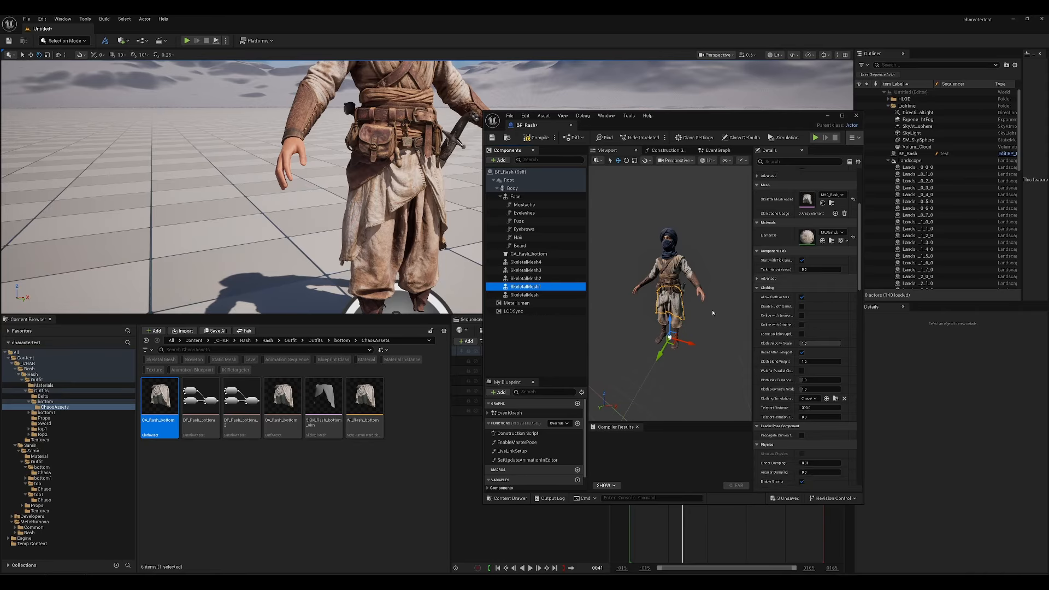
pyautogui.scroll(-3, 804, 319)
pyautogui.scroll(-4, 804, 319)
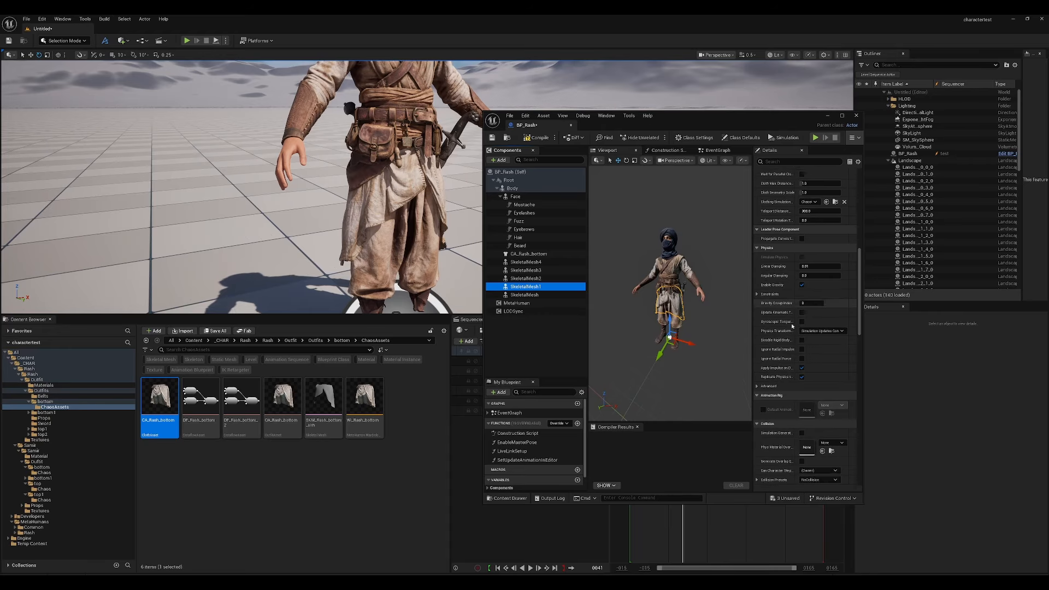
pyautogui.scroll(-5, 813, 339)
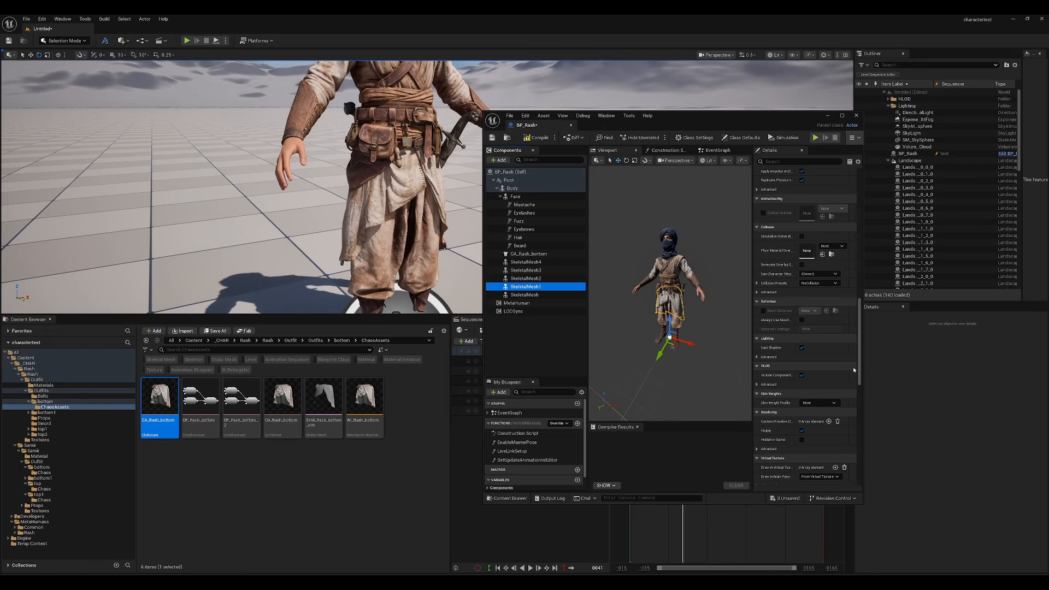
pyautogui.click(792, 162)
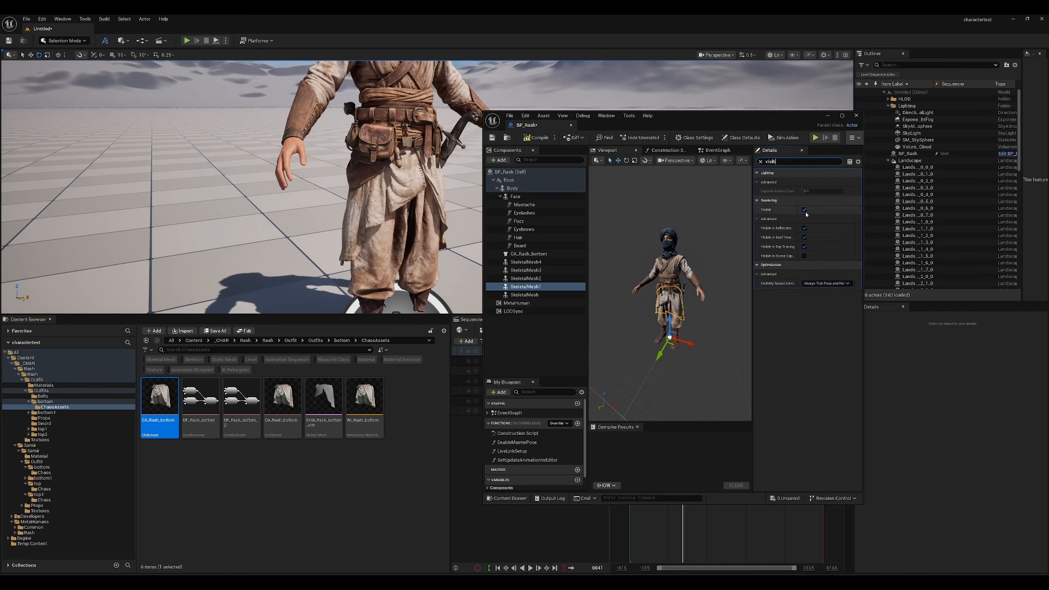
pyautogui.click(804, 209)
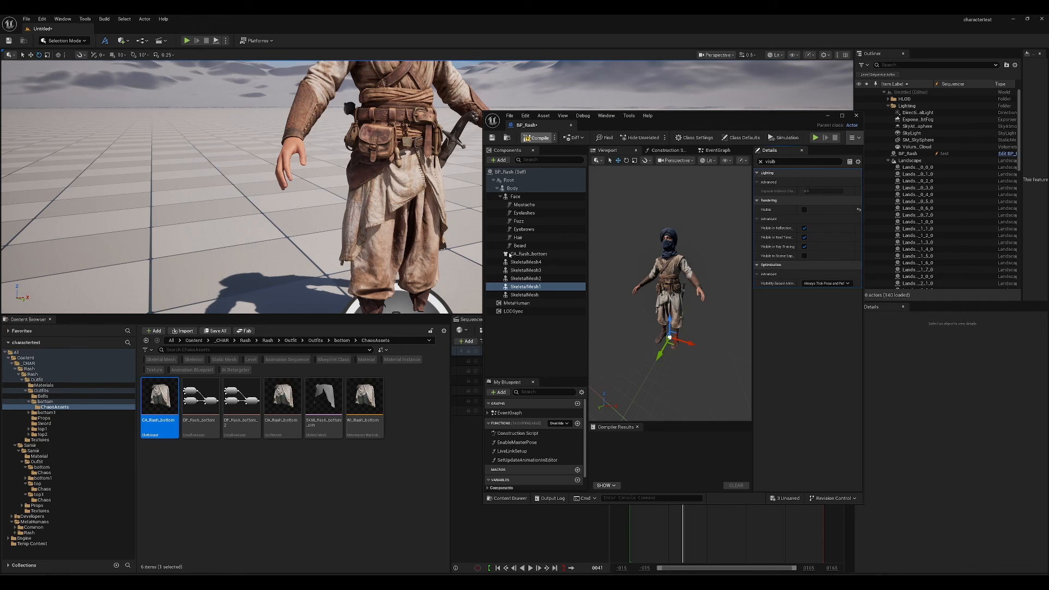
pyautogui.press('F7')
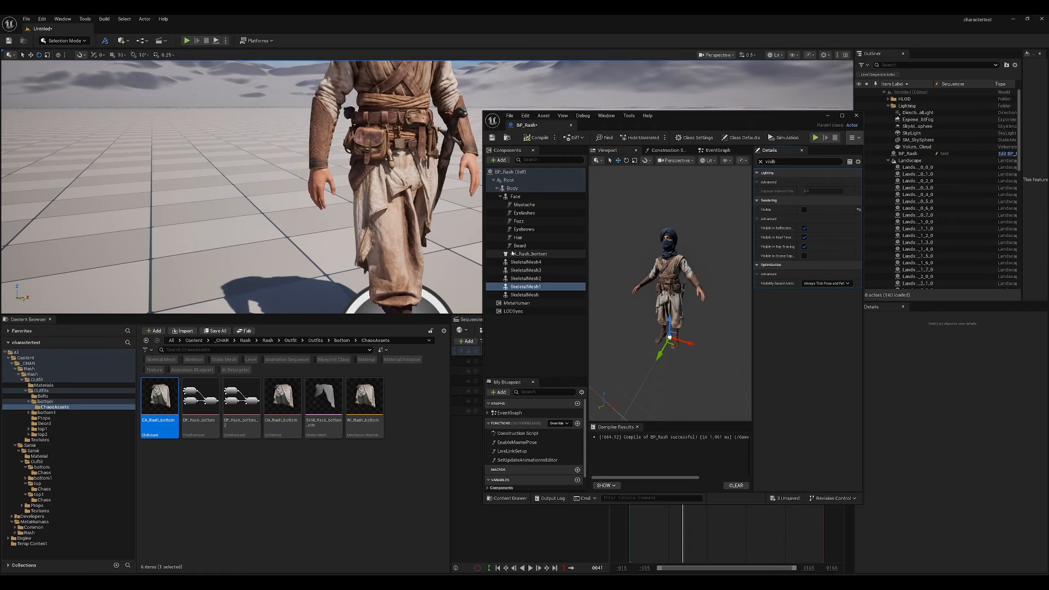
# Step: Check the visibility settings of CA_Rash_bottom, close the blueprint editor, and enlarge the level viewport
pyautogui.click(513, 253)
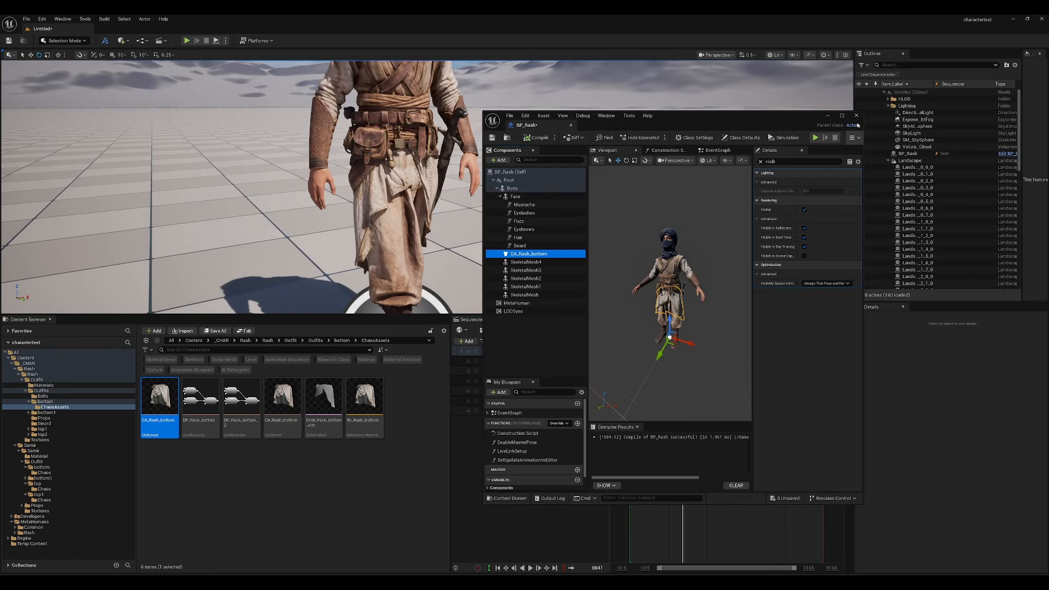
pyautogui.click(856, 115)
pyautogui.moveTo(521, 316); pyautogui.dragTo(522, 385)
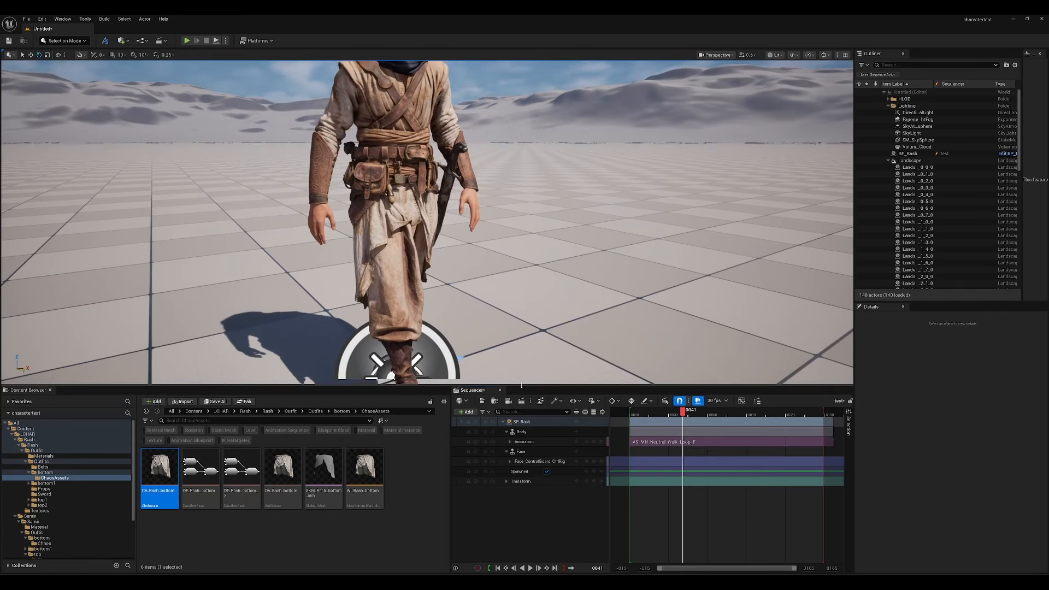
# Step: Simulate the level, play the walk sequence to check the bottom cloth from the front and at an angle, and stop simulating
pyautogui.hotkey('alt', 'p')
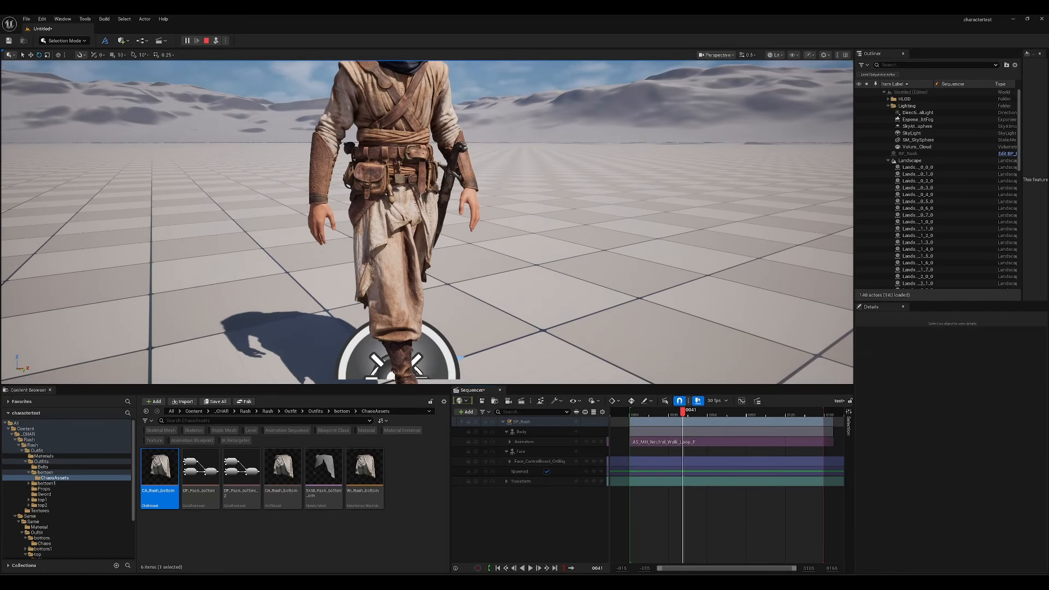
pyautogui.click(650, 414)
pyautogui.press('space')
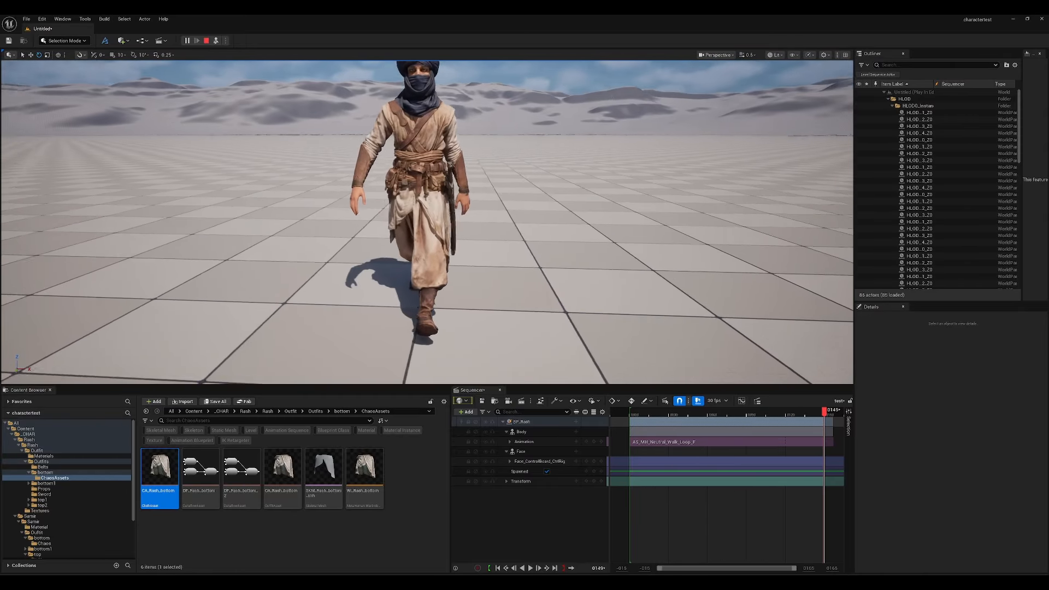
pyautogui.press('space')
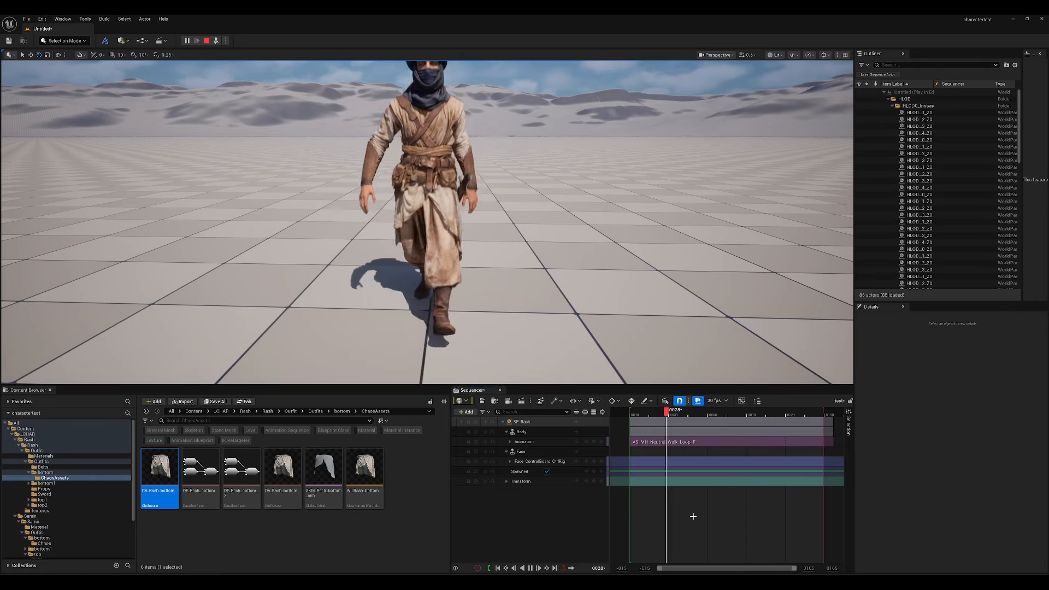
pyautogui.press('space')
pyautogui.moveTo(446, 267); pyautogui.dragTo(563, 267, button='right')
pyautogui.press('Escape')
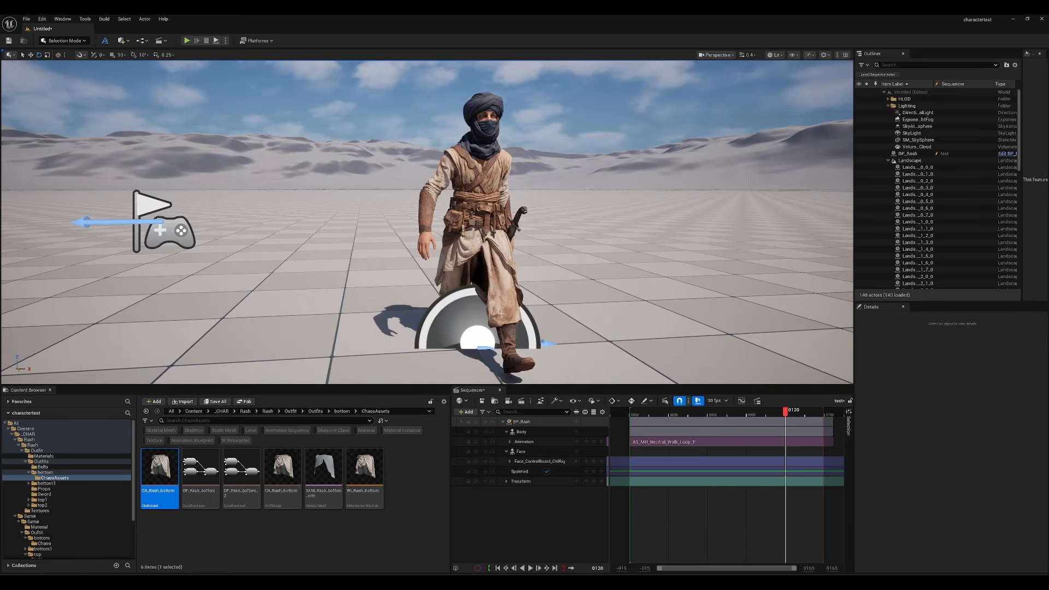
# Step: Close the Sequencer, enlarge the Content Browser and its folder tree, and add the _CHAR/Rash folder to the folder selection
pyautogui.moveTo(452, 431); pyautogui.dragTo(474, 429)
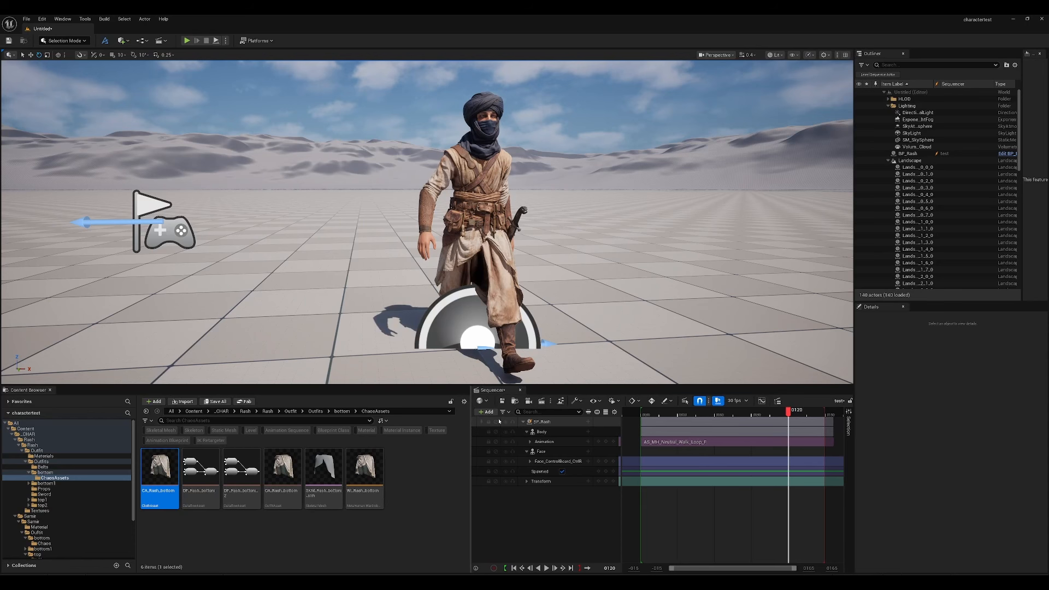
pyautogui.click(520, 390)
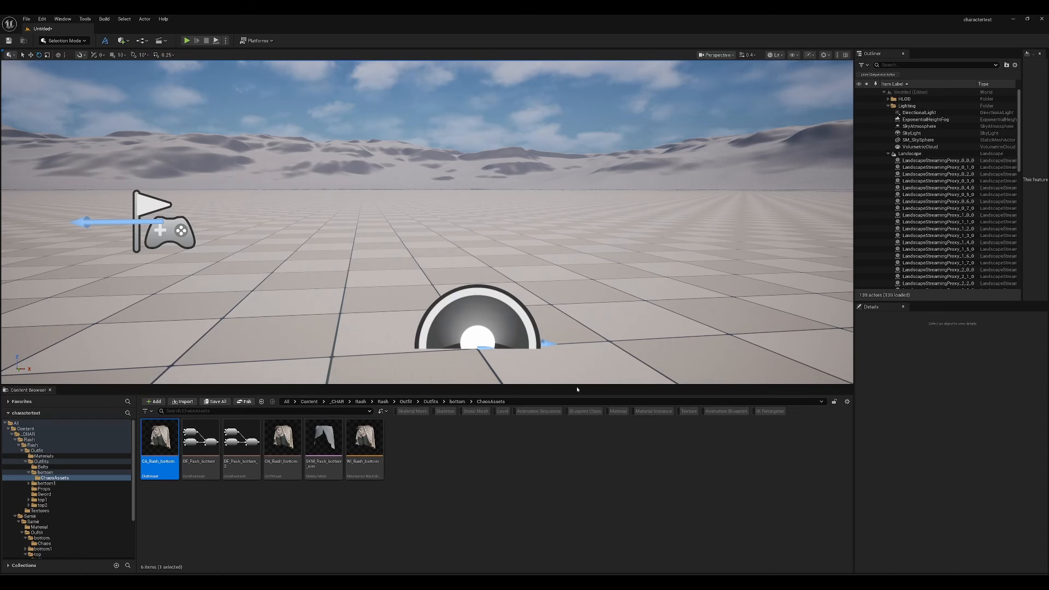
pyautogui.moveTo(574, 385); pyautogui.dragTo(575, 292)
pyautogui.moveTo(137, 410); pyautogui.dragTo(194, 410)
pyautogui.keyDown('ctrl'); pyautogui.click(27, 347); pyautogui.keyUp('ctrl')
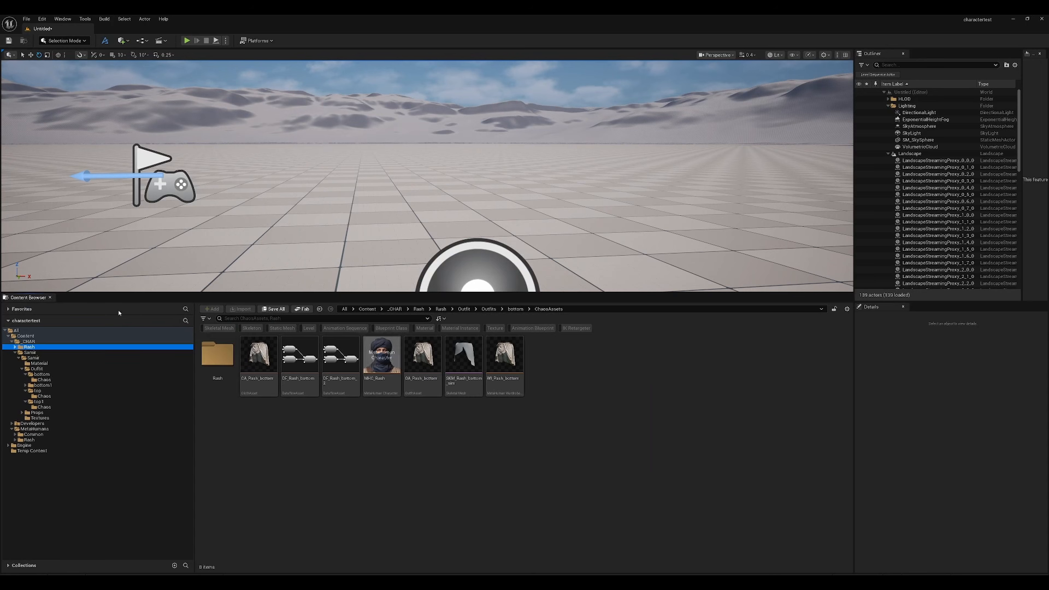
pyautogui.click(281, 431)
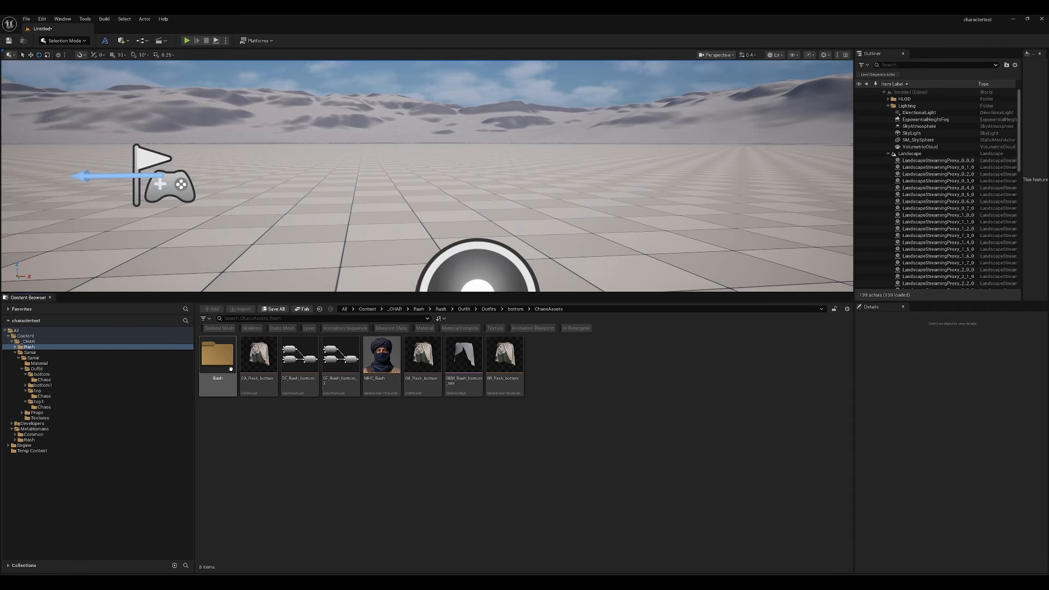
pyautogui.moveTo(405, 389)
pyautogui.hotkey('ctrl', 's')
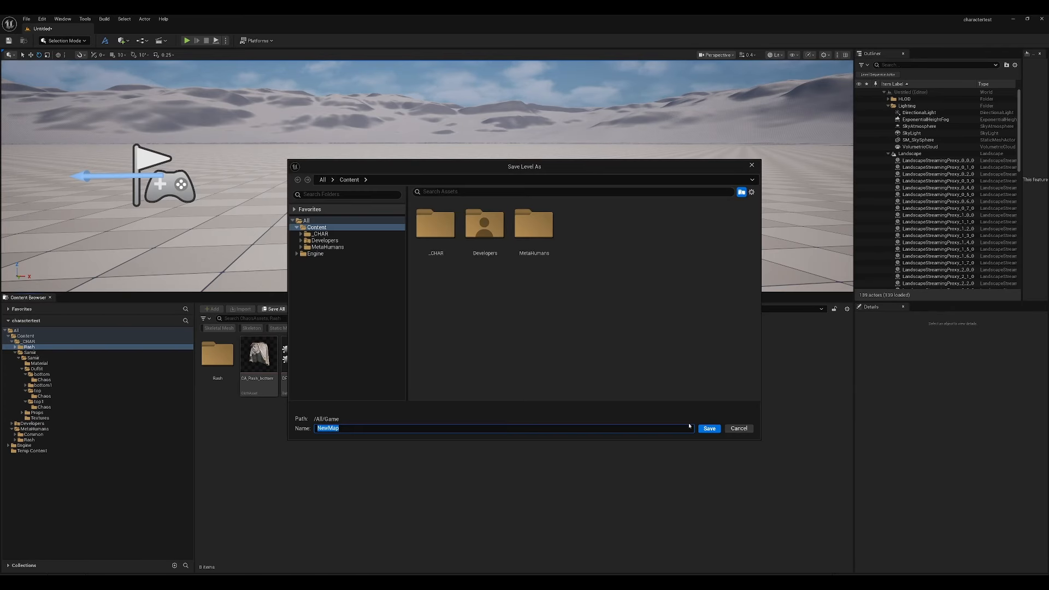
pyautogui.click(739, 429)
pyautogui.hotkey('ctrl', 'shift', 's')
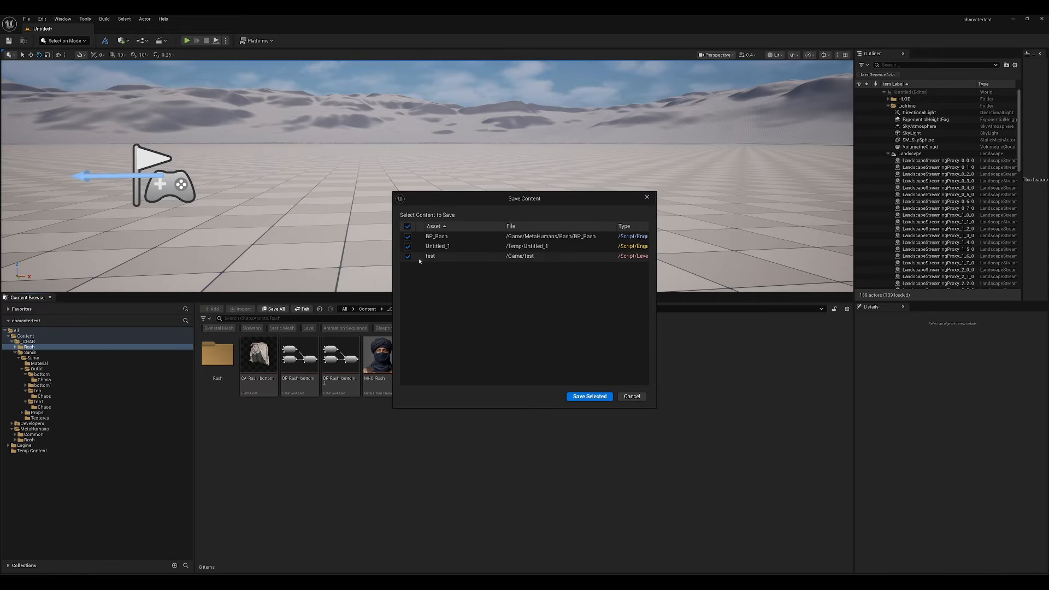
pyautogui.click(589, 397)
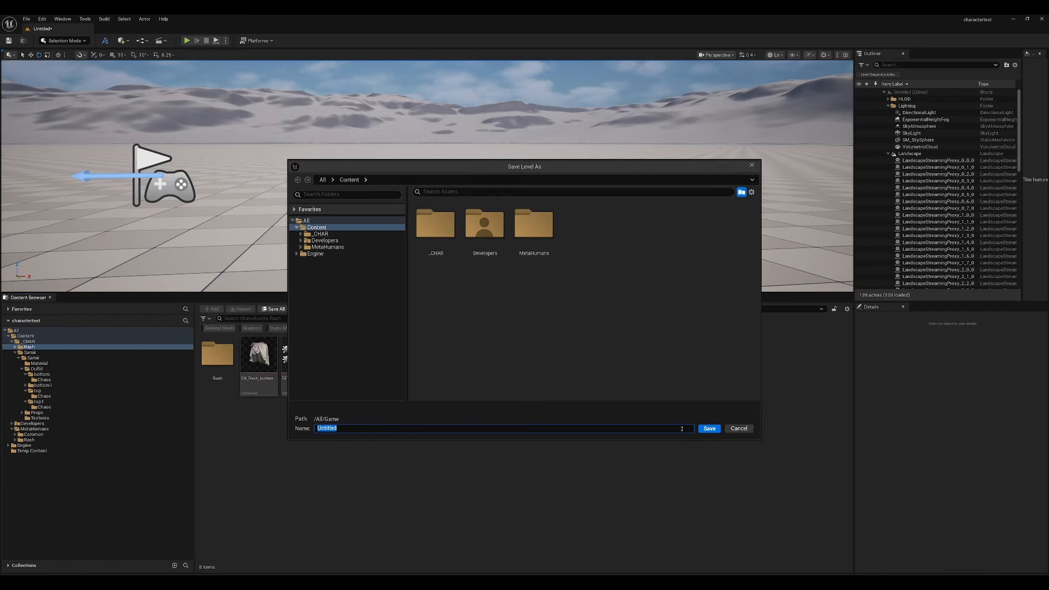
pyautogui.press('Escape')
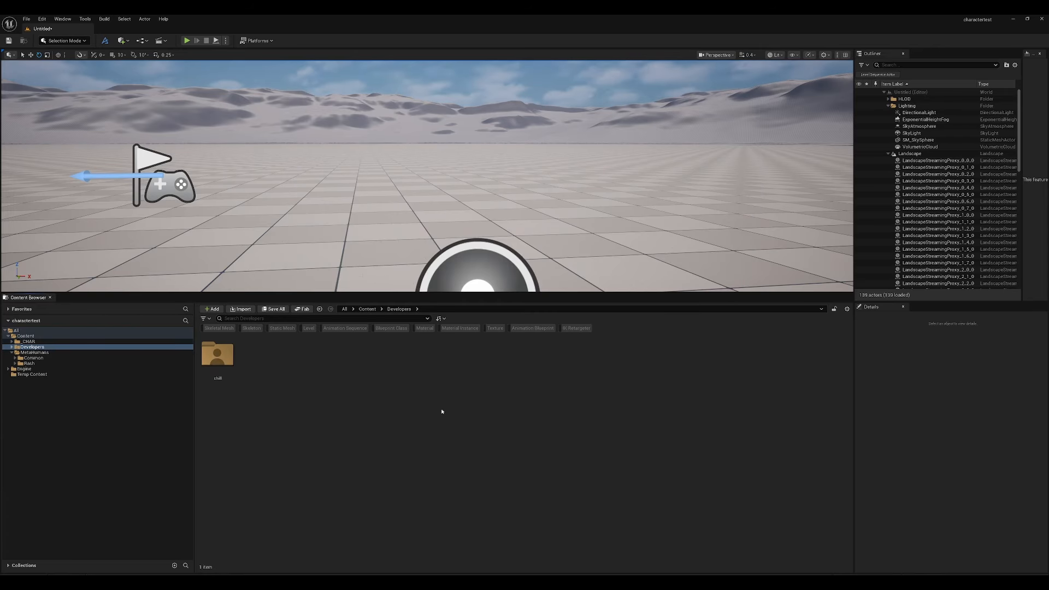
# Step: Add the Third Person Blueprint content pack to the project's Content folder
pyautogui.click(26, 336)
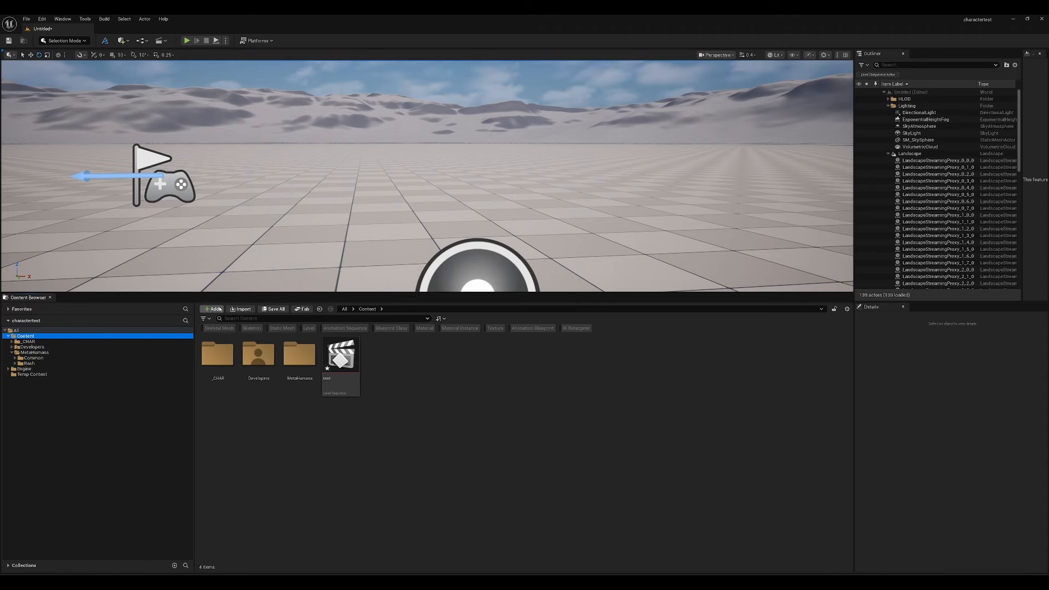
pyautogui.click(212, 309)
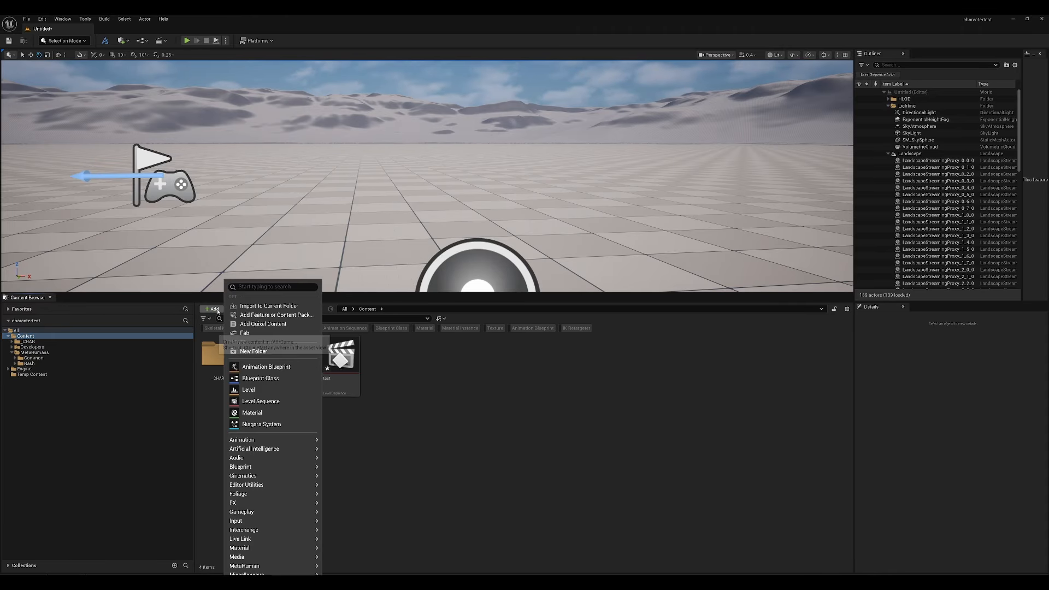
pyautogui.click(266, 316)
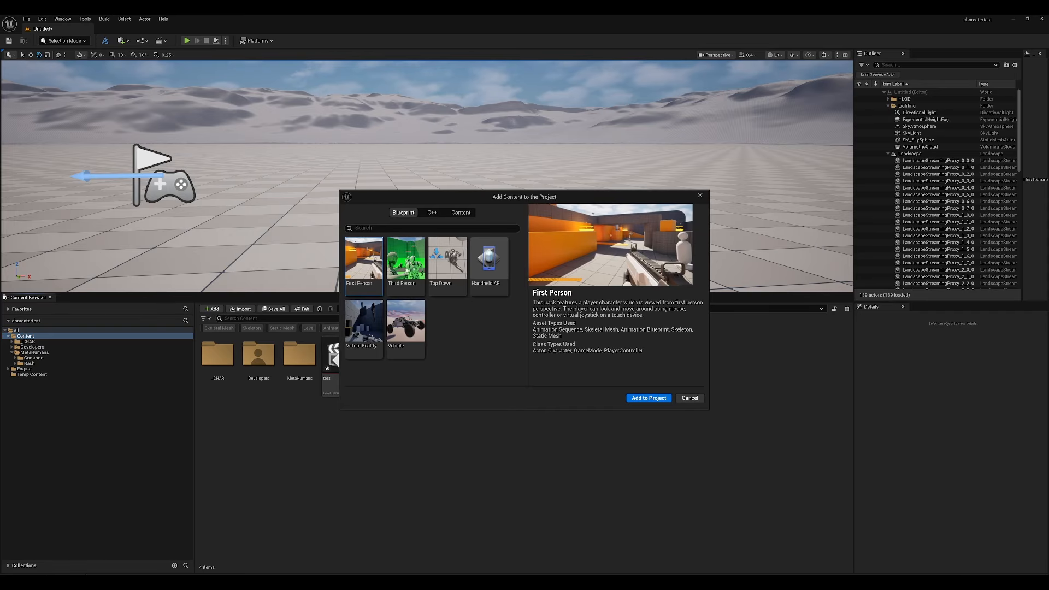
pyautogui.click(406, 267)
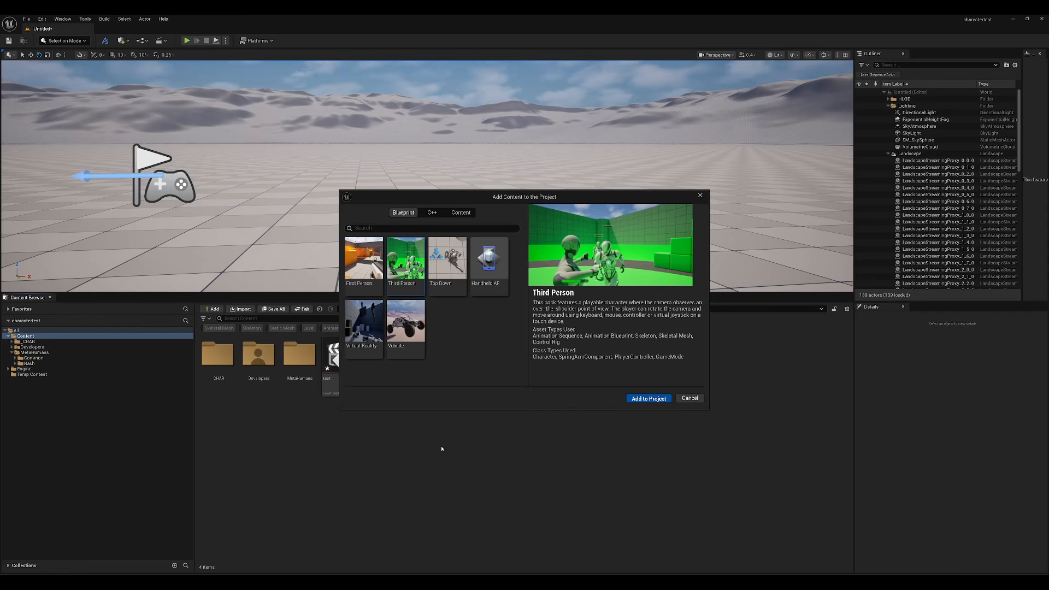
pyautogui.click(687, 399)
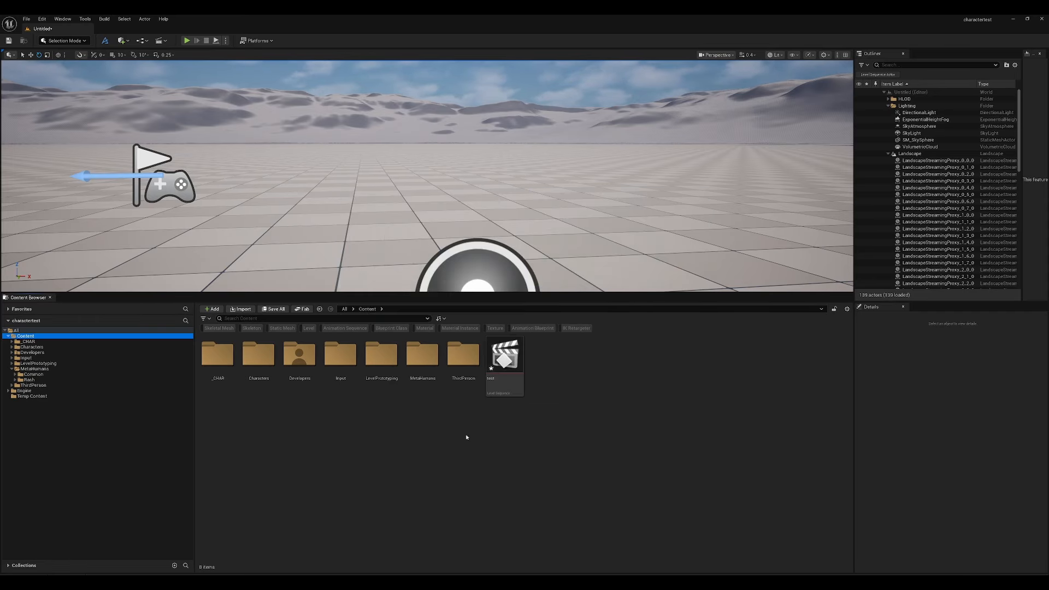
# Step: Open the Lvl_ThirdPerson level from the ThirdPerson folder without saving the pending content
pyautogui.click(33, 385)
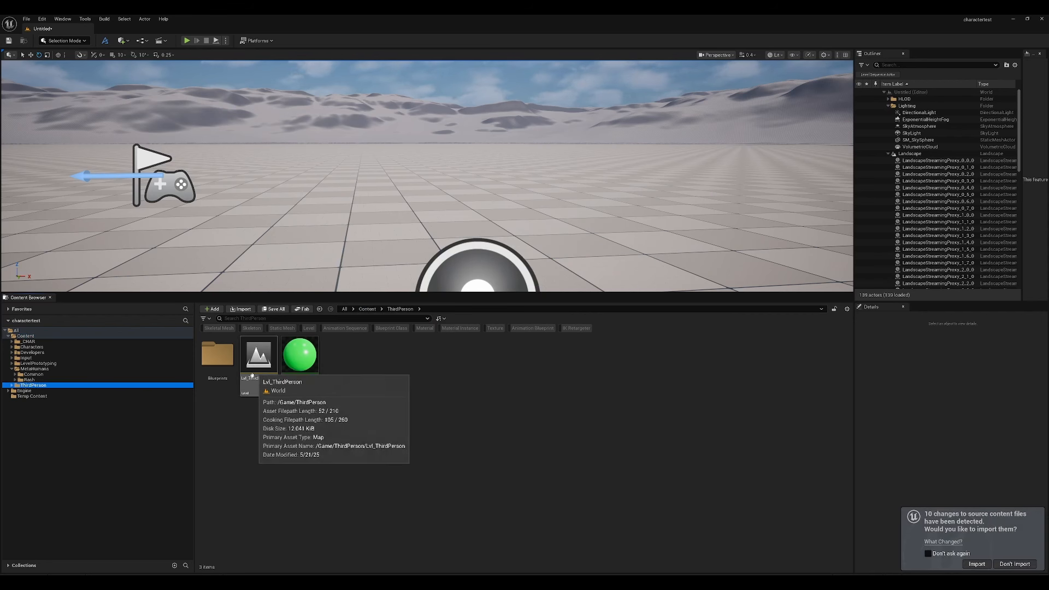
pyautogui.doubleClick(259, 357)
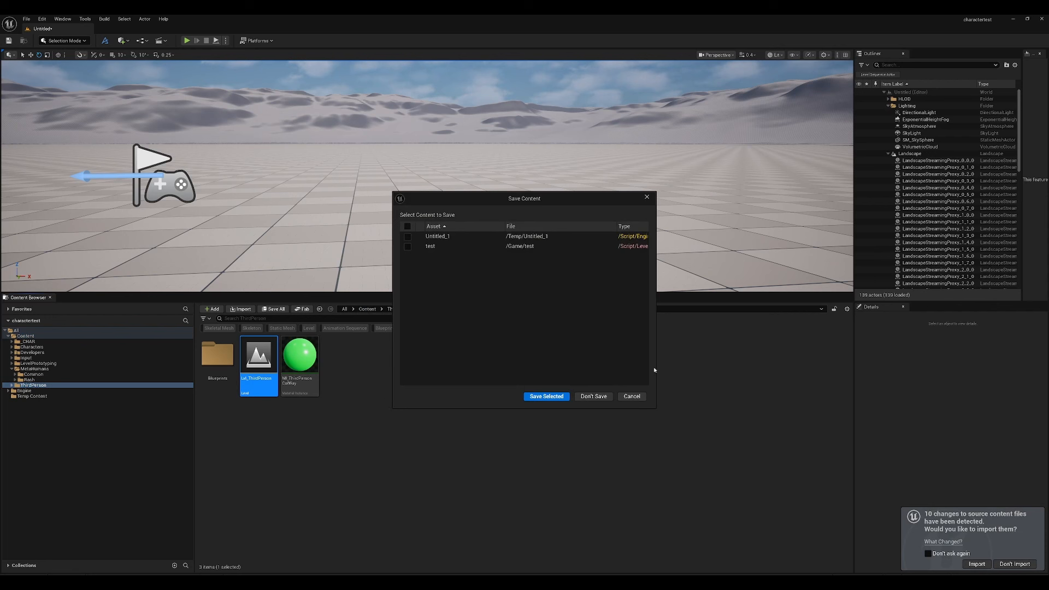
pyautogui.click(596, 397)
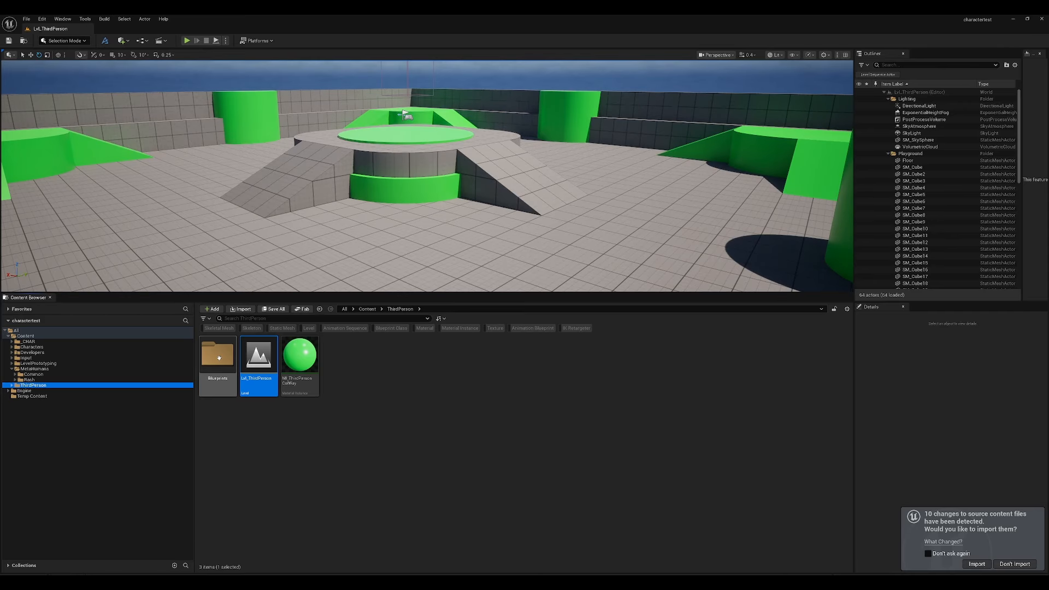
# Step: Duplicate BP_ThirdPersonCharacter in the ThirdPerson/Blueprints folder and name the copy BP_Rash
pyautogui.doubleClick(219, 358)
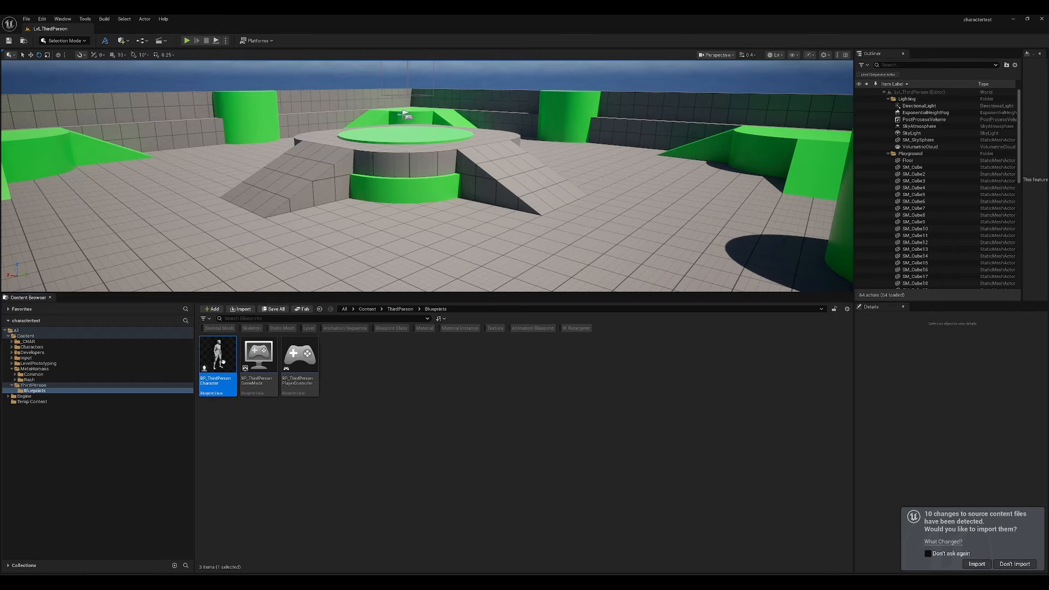
pyautogui.hotkey('ctrl', 'd')
pyautogui.press('End')
pyautogui.press('BackSpace')
pyautogui.press('BackSpace')
pyautogui.press('BackSpace')
pyautogui.press('BackSpace')
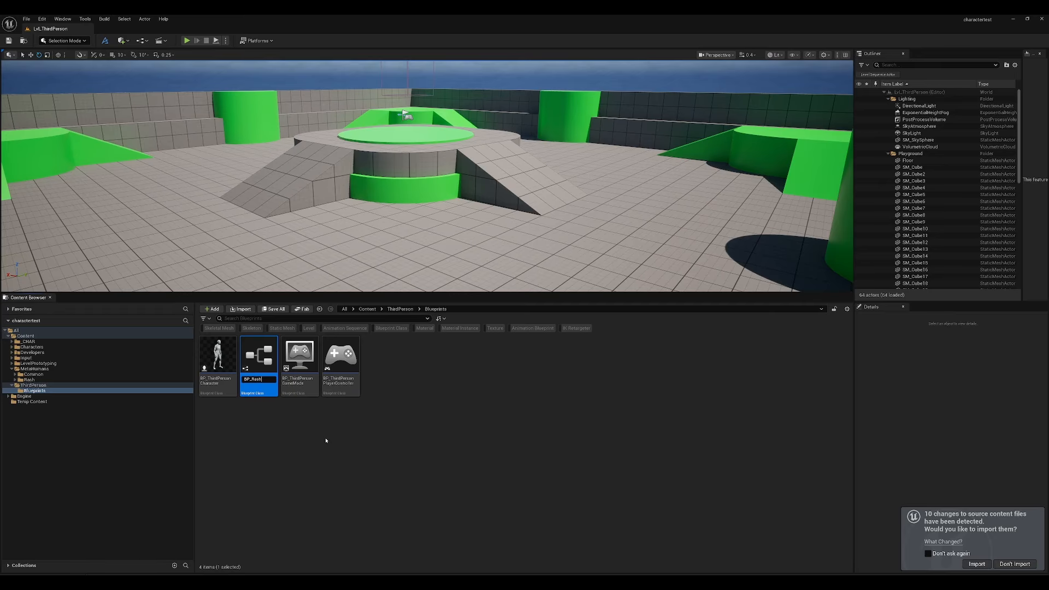
pyautogui.write('Rash')
pyautogui.press('Return')
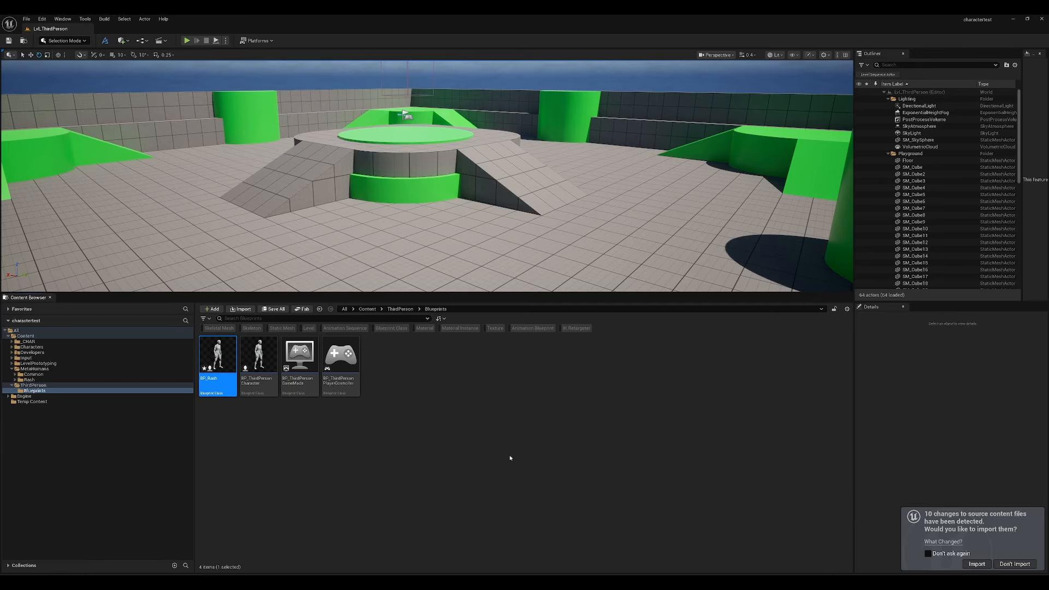
# Step: Open the new BP_Rash character blueprint in an enlarged window, together with the original BP_Rash from MetaHumans/Rash
pyautogui.moveTo(444, 26); pyautogui.dragTo(511, 111)
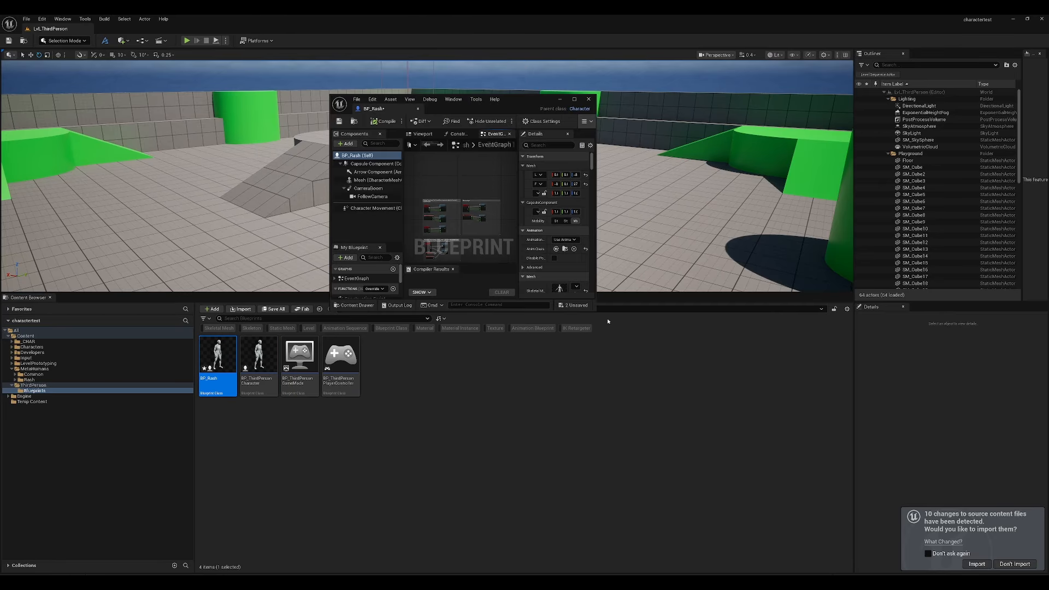
pyautogui.moveTo(596, 309); pyautogui.dragTo(953, 514)
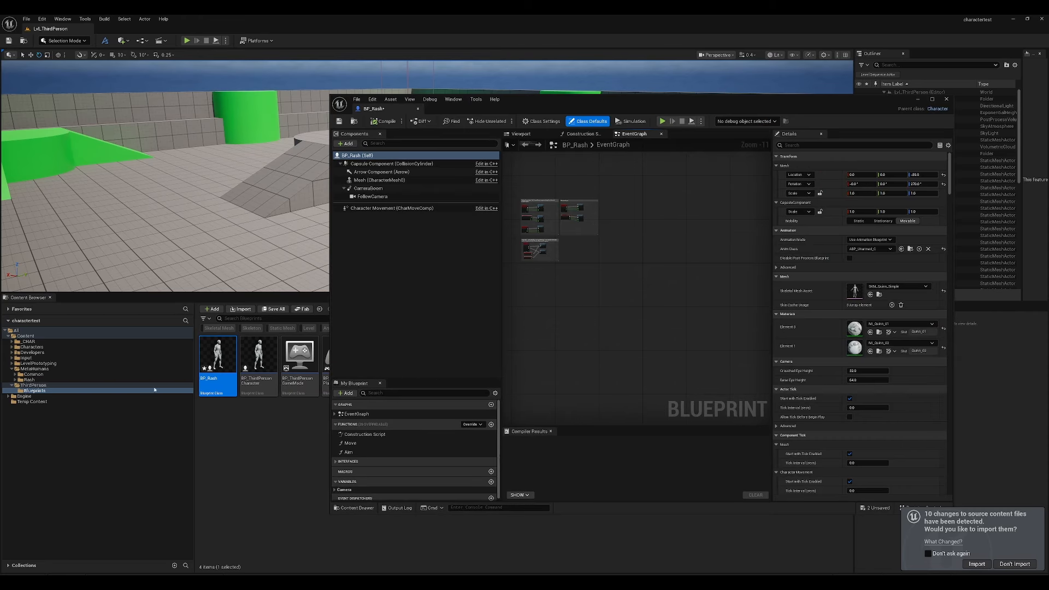
pyautogui.click(29, 379)
pyautogui.moveTo(524, 108); pyautogui.dragTo(668, 102)
pyautogui.click(382, 358)
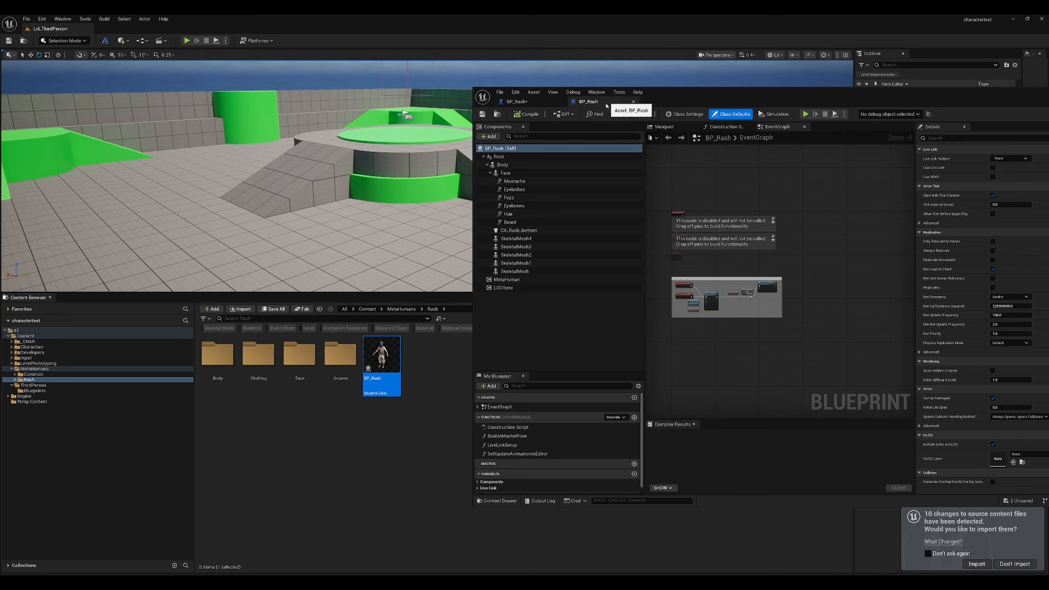
# Step: Copy all components from Body through LODSync in the MetaHuman BP_Rash and paste them into the third-person BP_Rash
pyautogui.click(502, 165)
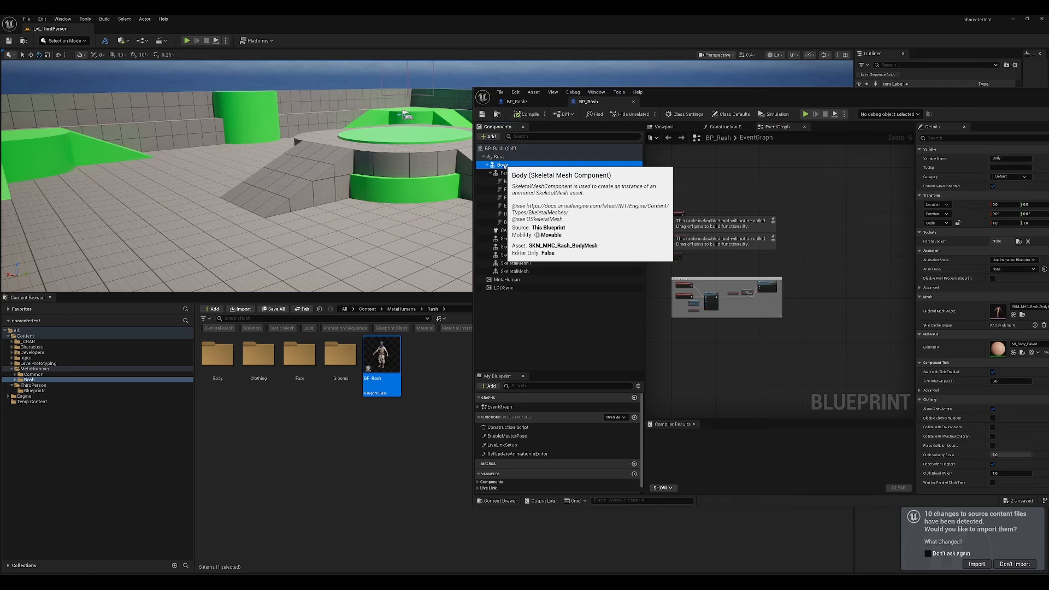
pyautogui.keyDown('shift'); pyautogui.click(506, 287); pyautogui.keyUp('shift')
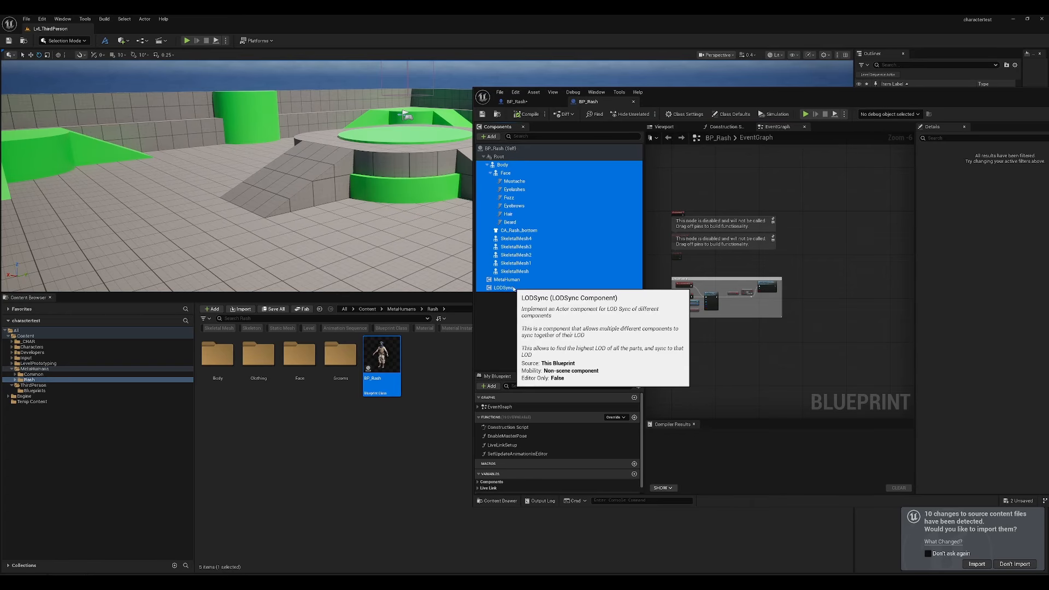
pyautogui.click(516, 101)
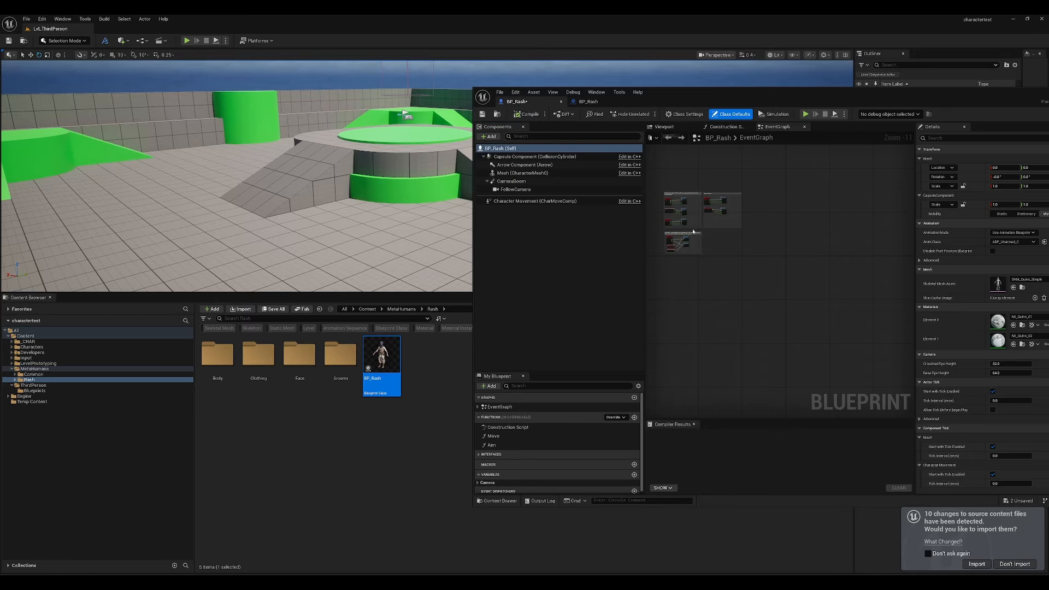
pyautogui.click(512, 173)
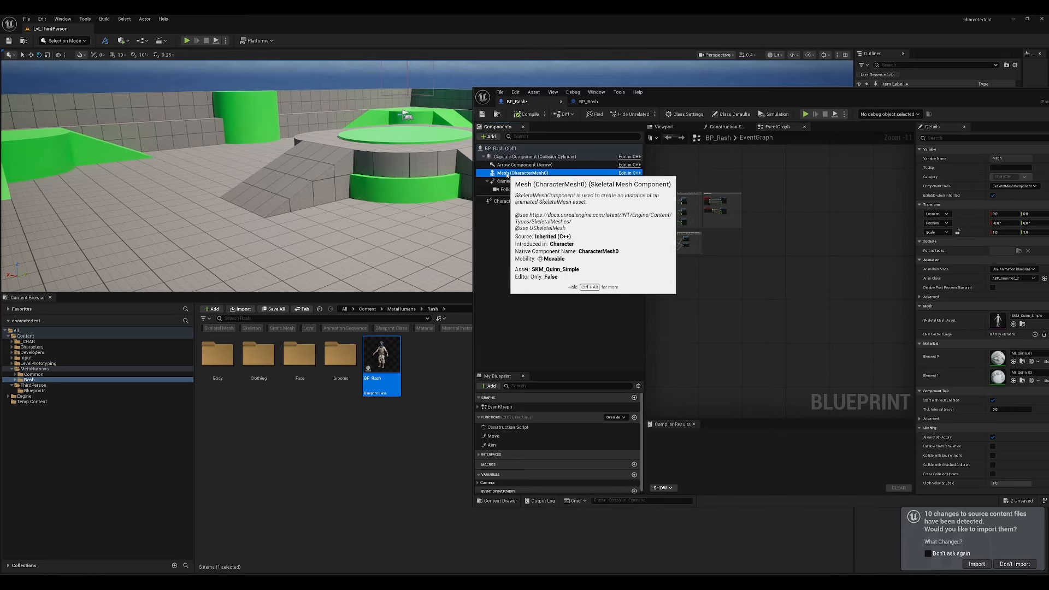
pyautogui.hotkey('ctrl', 'v')
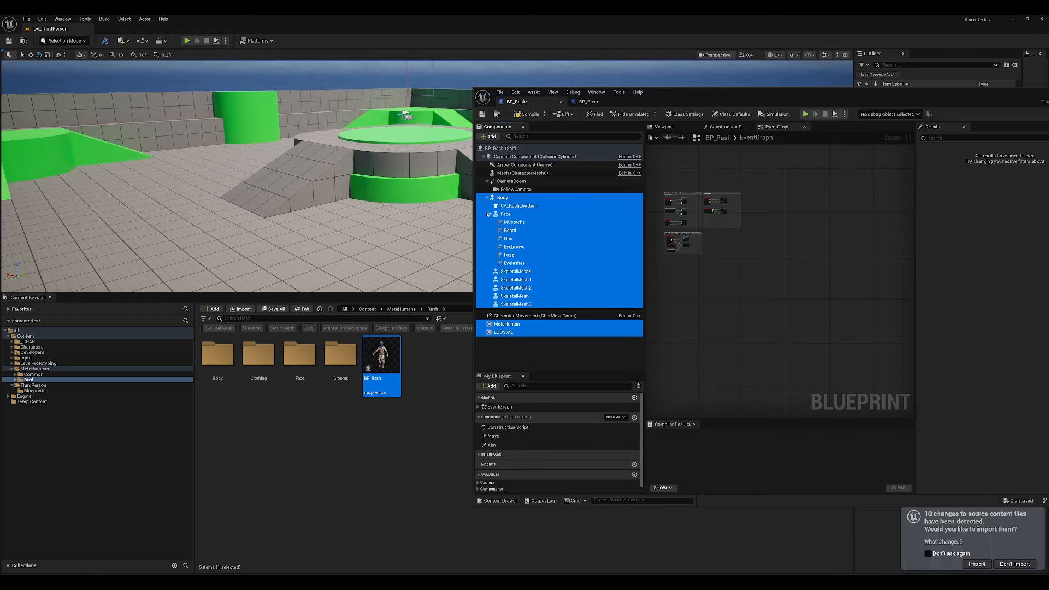
# Step: Collapse the pasted Body hierarchy and attach Body as a child of Mesh (CharacterMesh0)
pyautogui.click(487, 182)
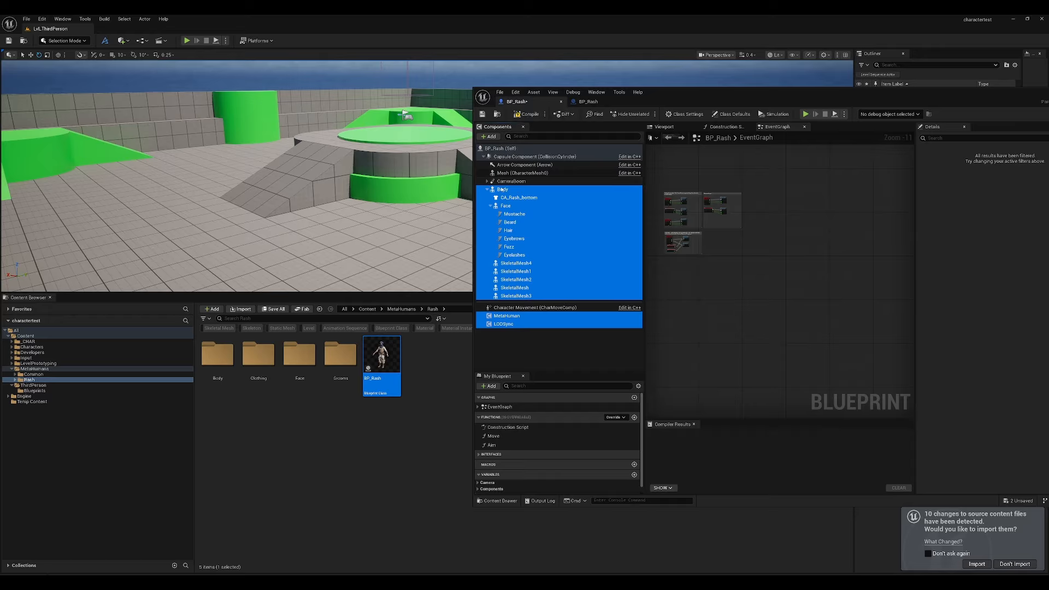
pyautogui.doubleClick(502, 190)
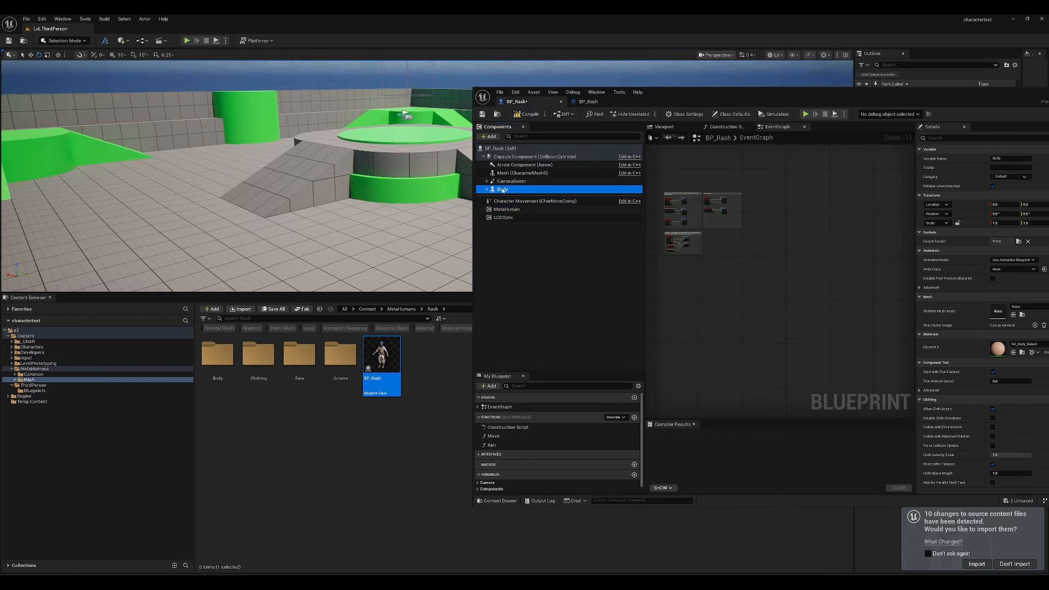
pyautogui.moveTo(502, 189); pyautogui.dragTo(508, 174)
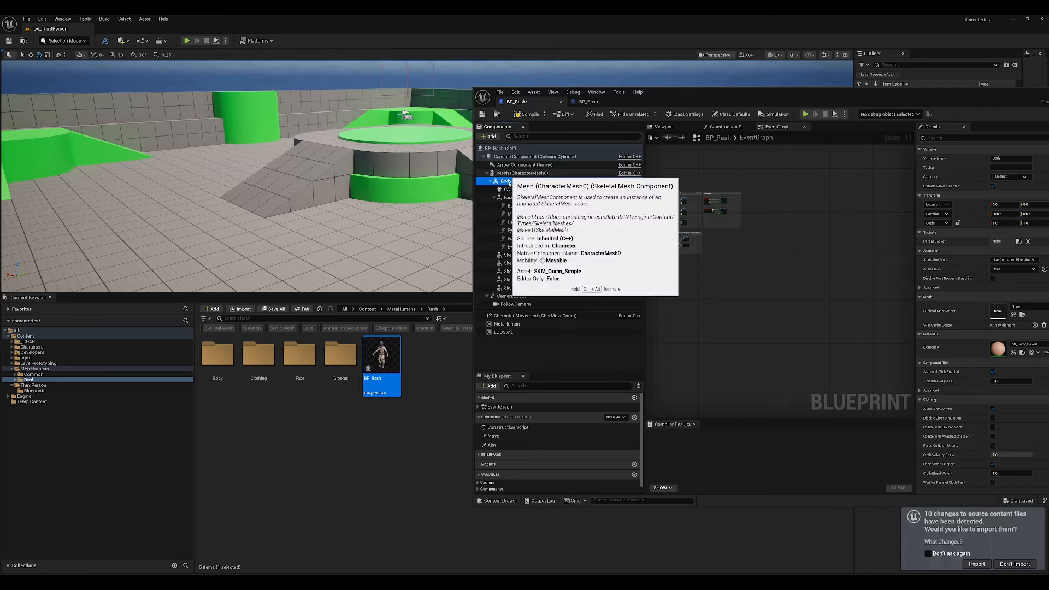
# Step: Reset the Body component's rotation and location to their defaults and check its alignment with the mannequin in the blueprint viewport
pyautogui.click(671, 127)
pyautogui.moveTo(747, 99); pyautogui.dragTo(576, 106)
pyautogui.moveTo(608, 250); pyautogui.dragTo(608, 250, button='right')
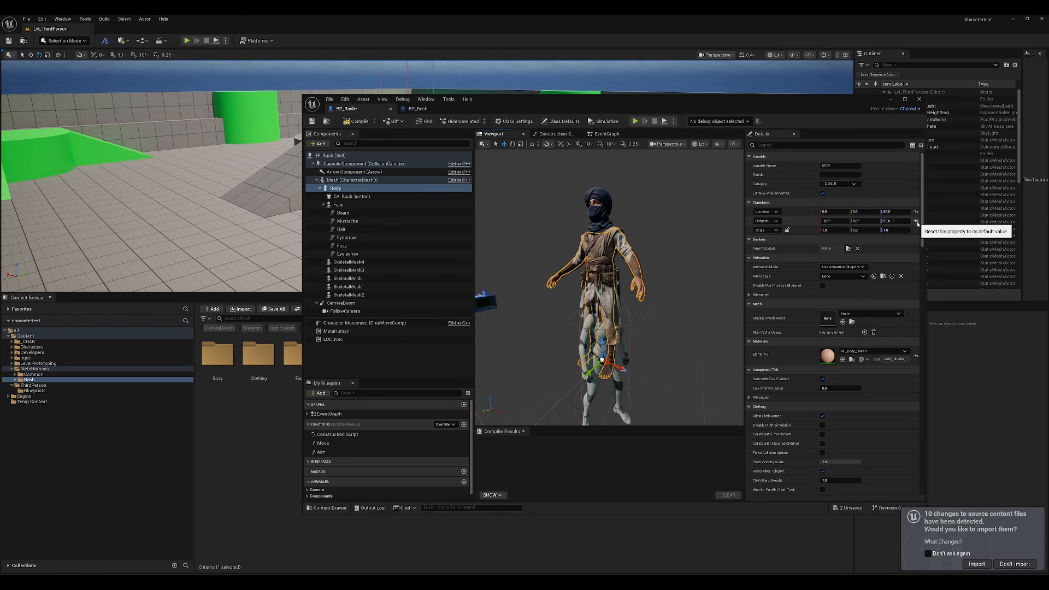
pyautogui.click(917, 220)
pyautogui.click(917, 211)
pyautogui.moveTo(671, 300); pyautogui.dragTo(672, 301, button='right')
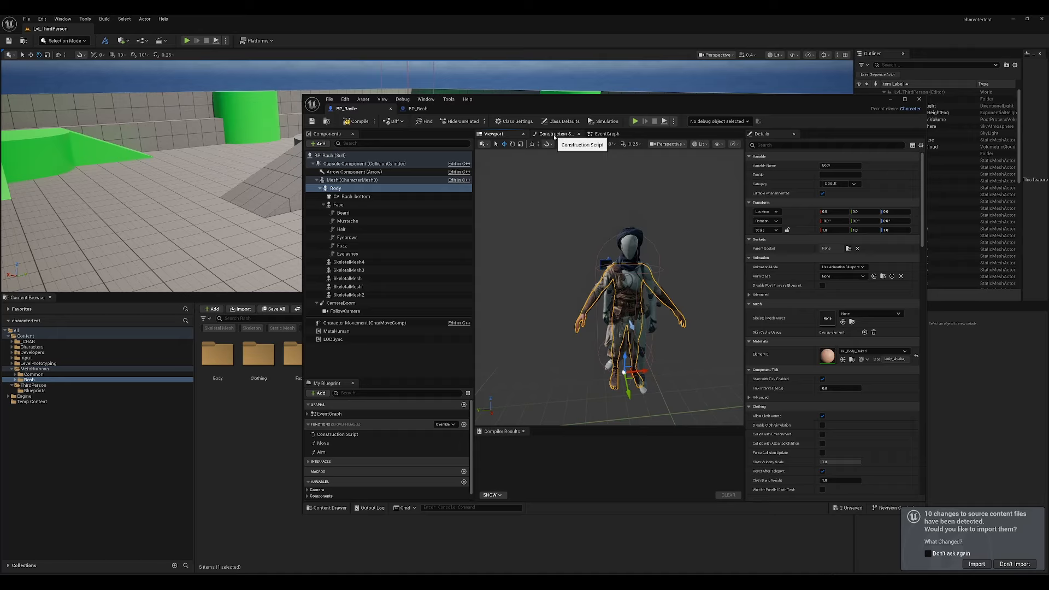
# Step: In the Construction Script, place a Body reference and create a Set Leader Pose Component node with Body as its target
pyautogui.click(554, 134)
pyautogui.moveTo(596, 212); pyautogui.dragTo(566, 214, button='right')
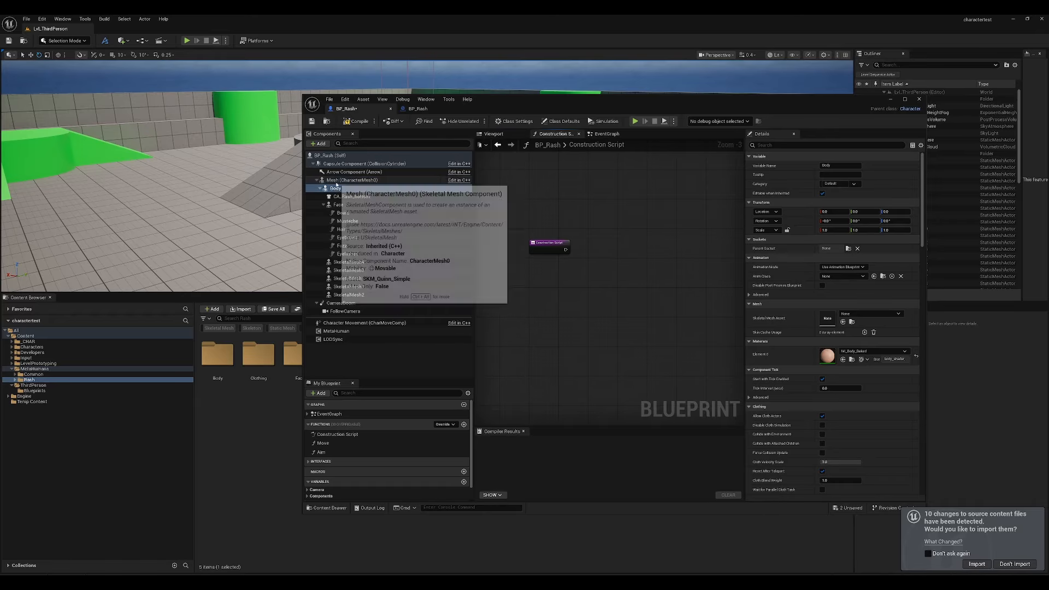
pyautogui.click(336, 188)
pyautogui.moveTo(620, 237); pyautogui.dragTo(621, 237)
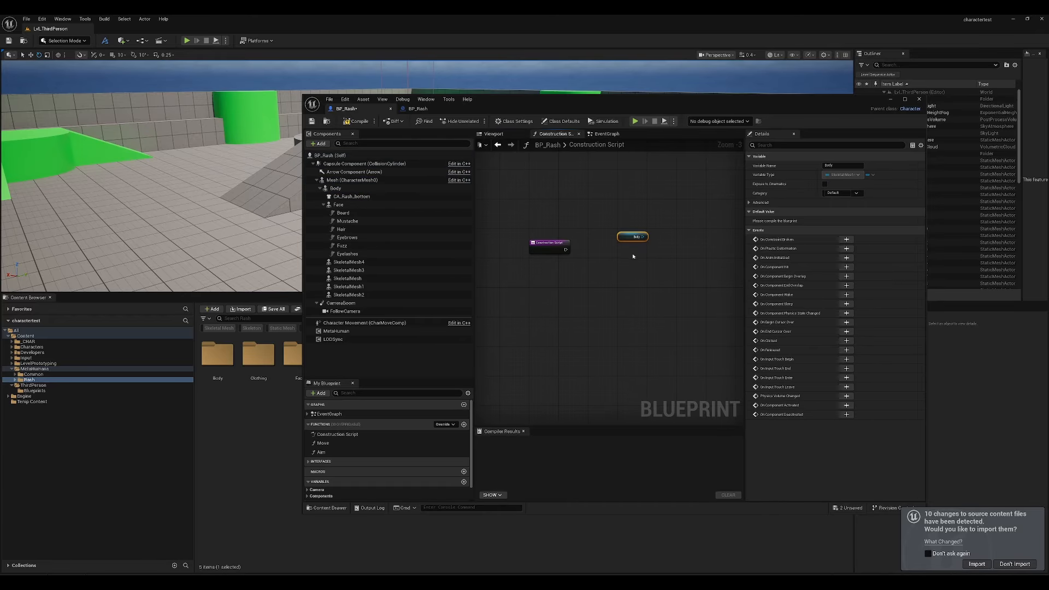
pyautogui.moveTo(531, 279); pyautogui.dragTo(606, 271)
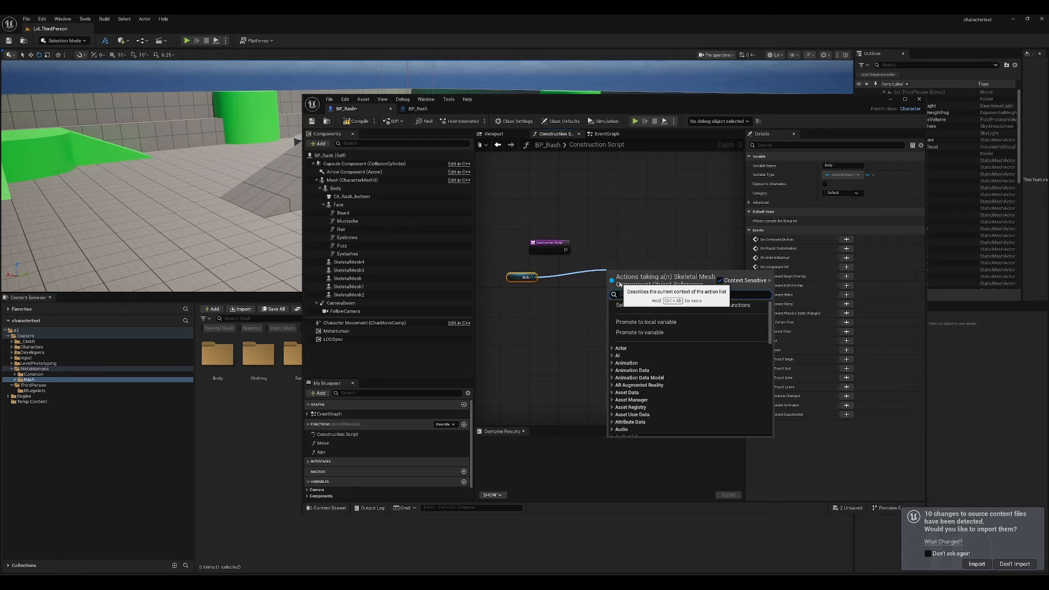
pyautogui.write('leader')
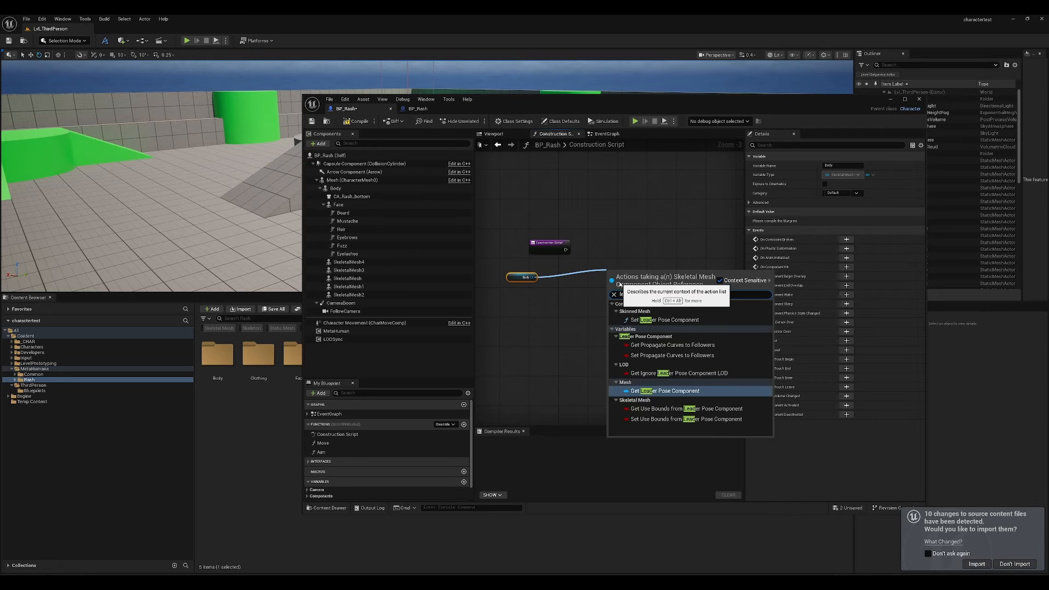
pyautogui.click(688, 322)
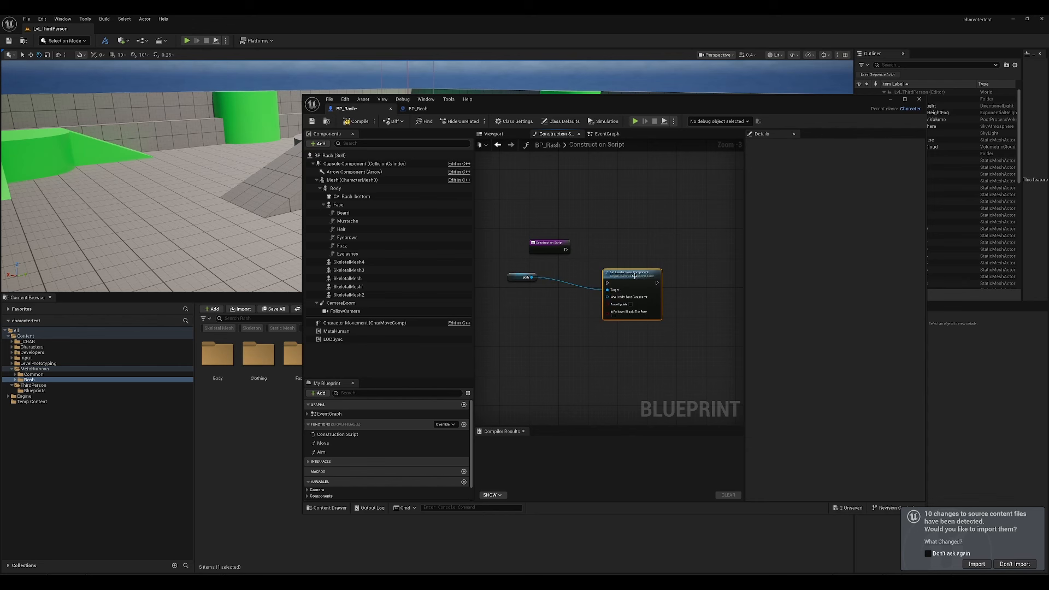
pyautogui.scroll(3, 587, 268)
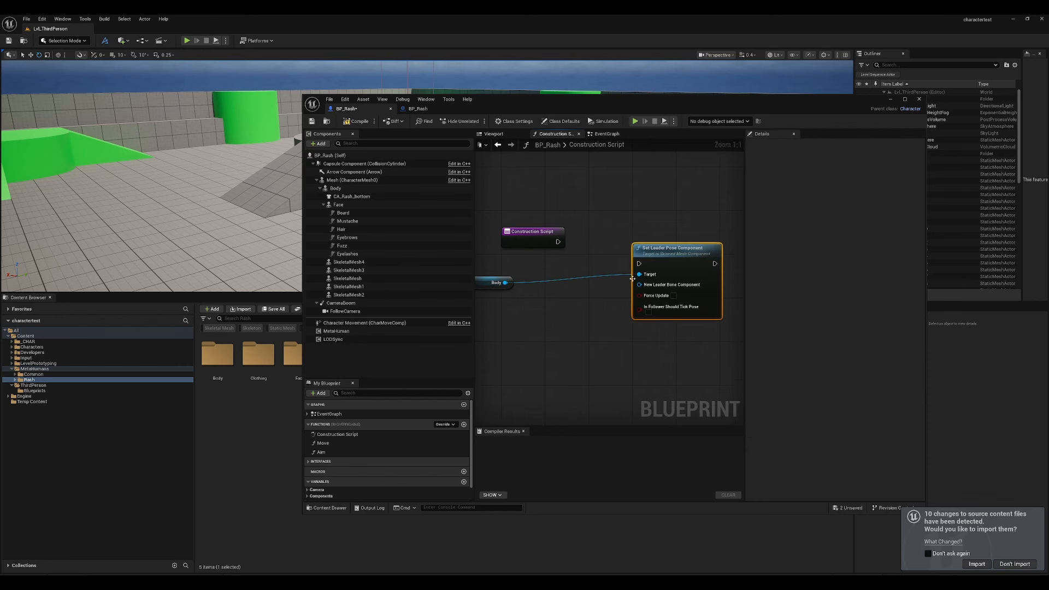
# Step: Wire a Mesh reference into New Leader Bone Component and connect the Construction Script execution to the Set Leader Pose Component node
pyautogui.click(333, 181)
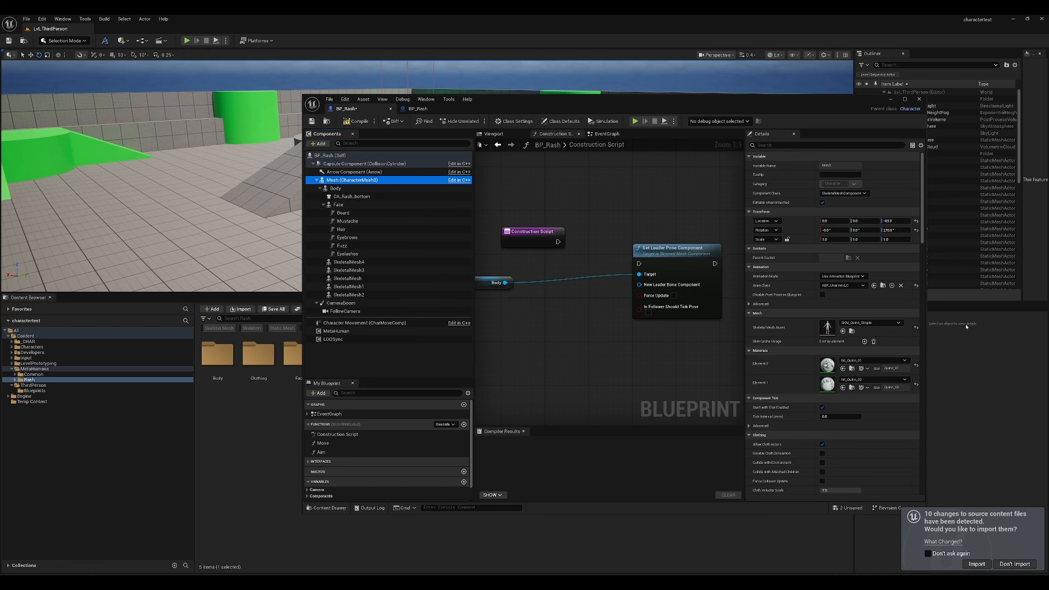
pyautogui.click(493, 133)
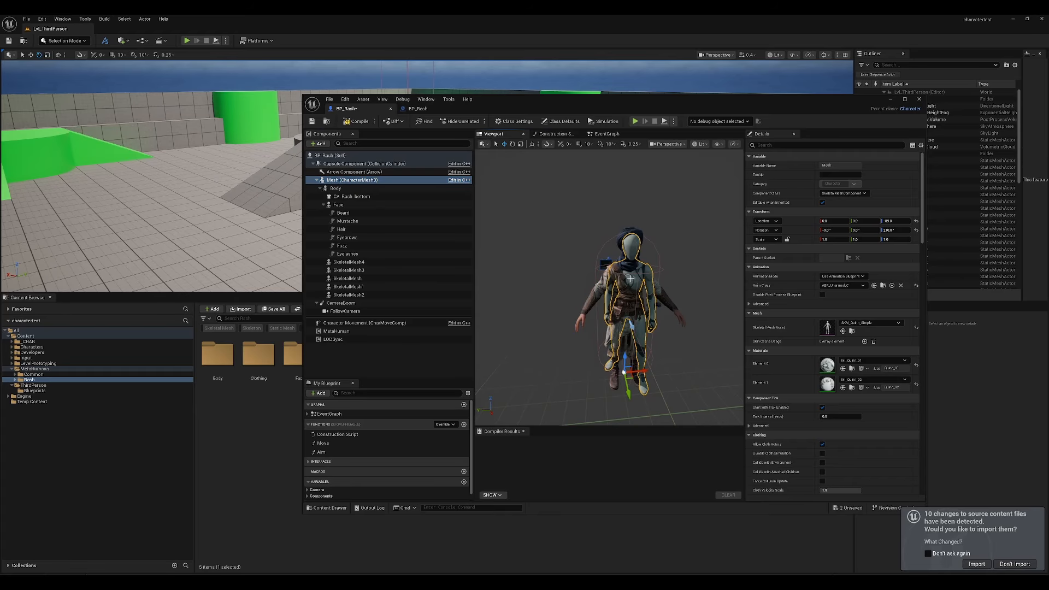
pyautogui.click(333, 180)
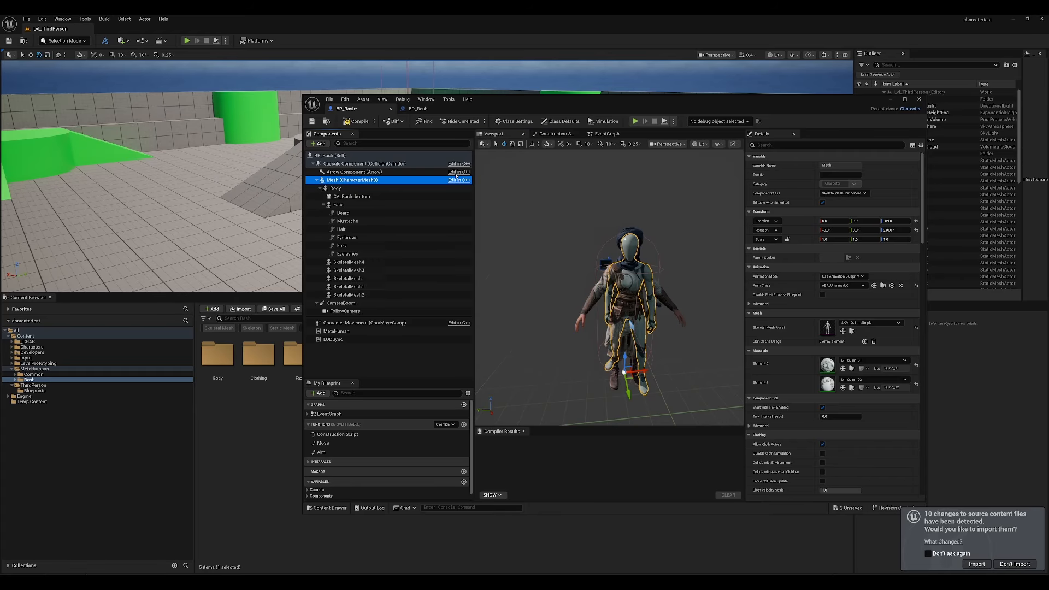
pyautogui.click(553, 134)
pyautogui.moveTo(541, 292); pyautogui.dragTo(639, 286)
pyautogui.moveTo(587, 332); pyautogui.dragTo(582, 343)
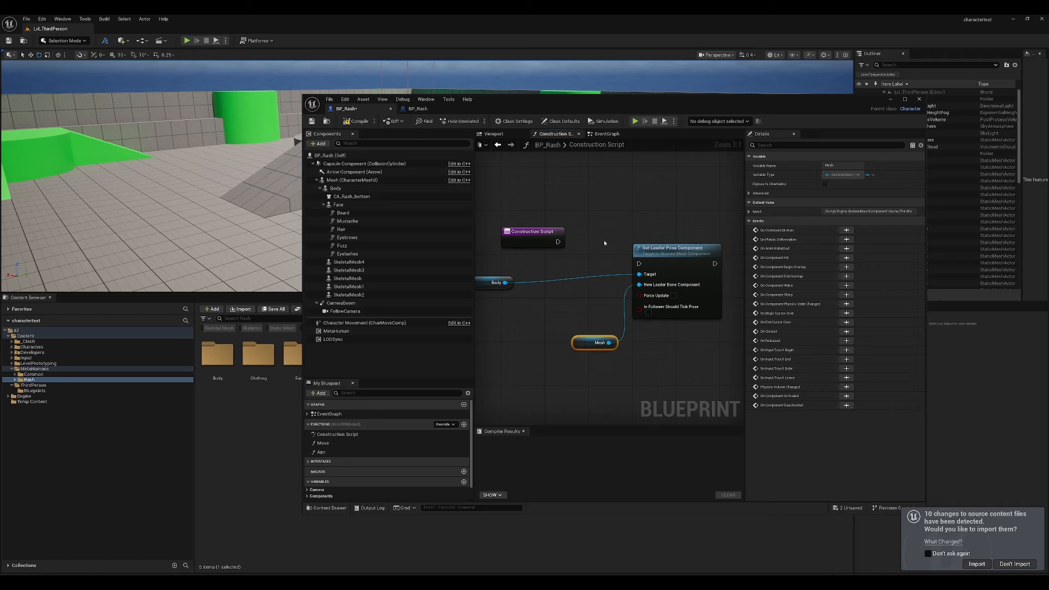
pyautogui.moveTo(559, 239); pyautogui.dragTo(684, 237)
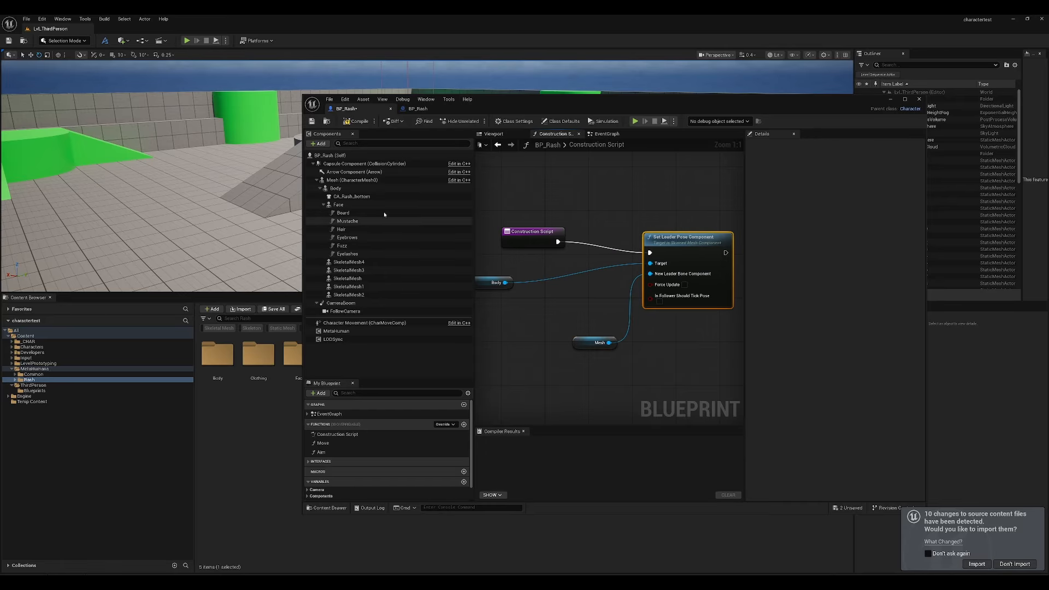
# Step: Place references to Face and all five SkeletalMesh components in the Construction Script and wire Skeletal Mesh 4 into Set Leader Pose Component's Target
pyautogui.click(341, 205)
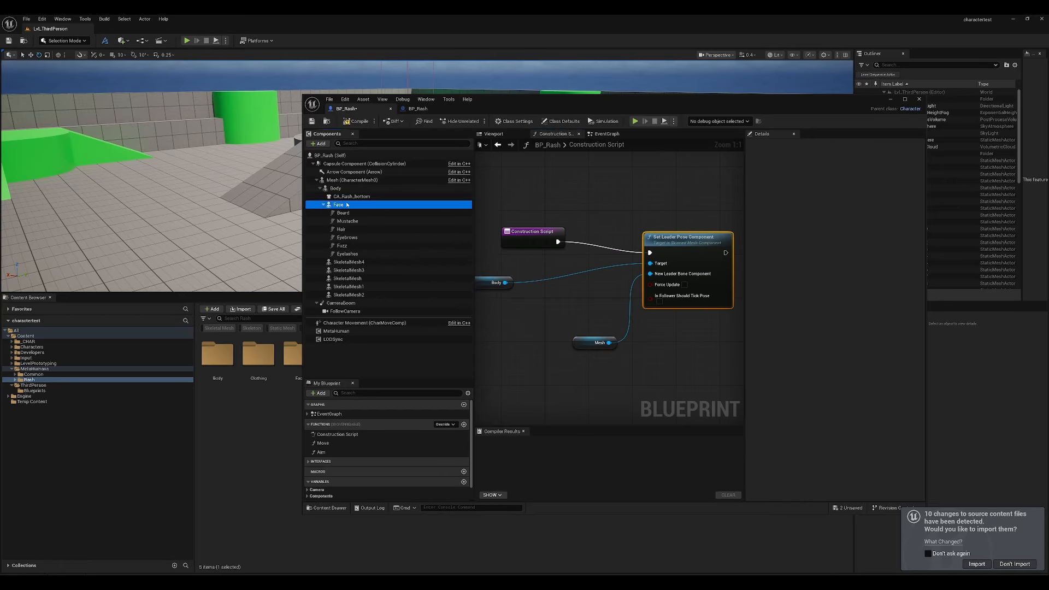
pyautogui.keyDown('ctrl'); pyautogui.click(349, 262); pyautogui.keyUp('ctrl')
pyautogui.keyDown('ctrl'); pyautogui.click(348, 270); pyautogui.keyUp('ctrl')
pyautogui.keyDown('ctrl'); pyautogui.click(348, 279); pyautogui.keyUp('ctrl')
pyautogui.keyDown('ctrl'); pyautogui.click(348, 287); pyautogui.keyUp('ctrl')
pyautogui.keyDown('ctrl'); pyautogui.click(349, 295); pyautogui.keyUp('ctrl')
pyautogui.moveTo(349, 295); pyautogui.dragTo(650, 263)
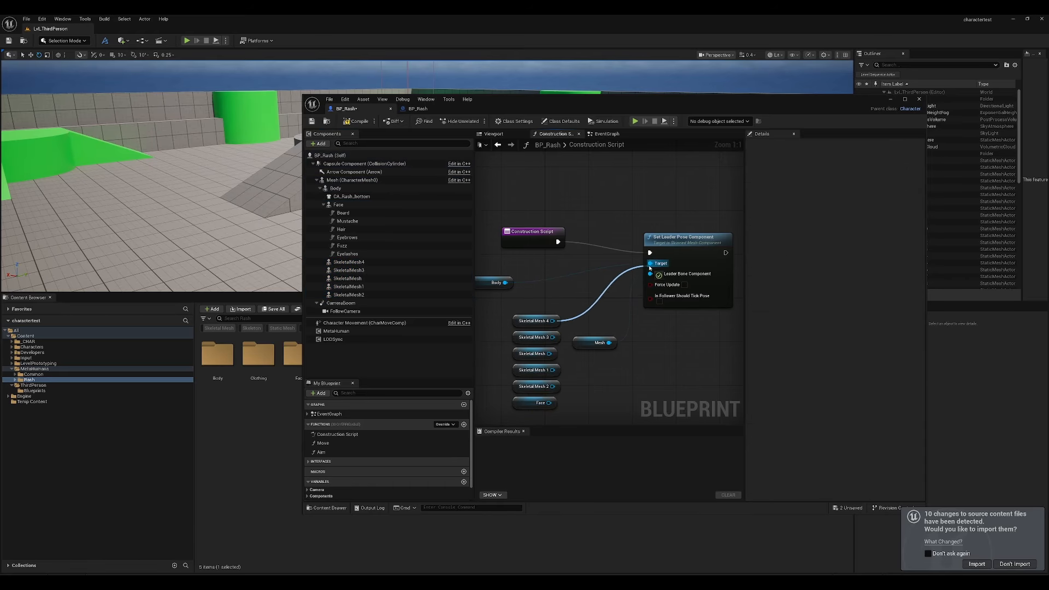
# Step: Wire the remaining Skeletal Mesh and Face references into Set Leader Pose Component's Target, moving the Mesh reference out of the way
pyautogui.moveTo(552, 337); pyautogui.dragTo(650, 263)
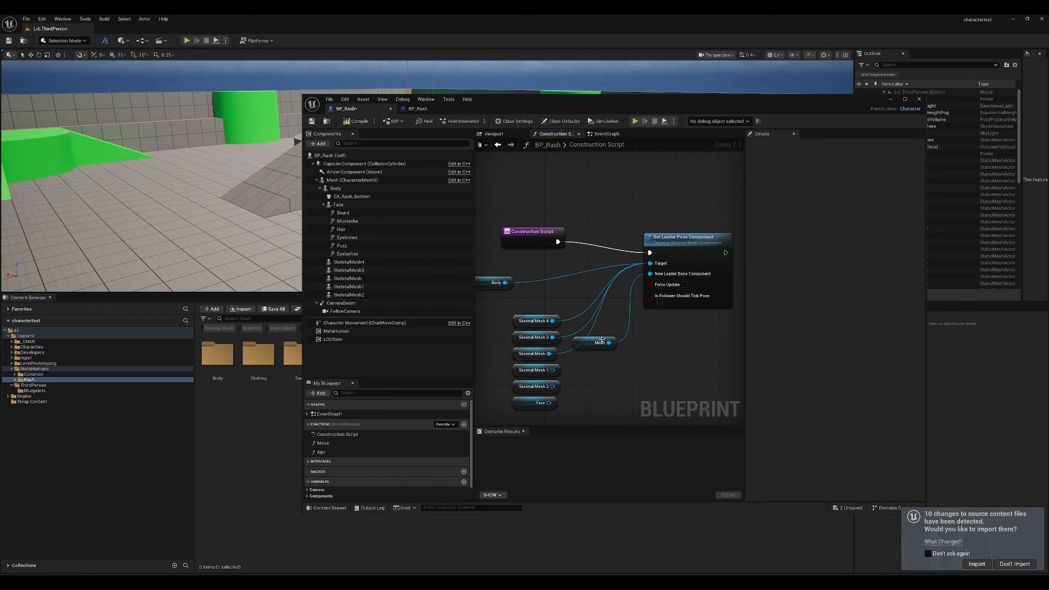
pyautogui.moveTo(591, 341); pyautogui.dragTo(614, 363)
pyautogui.moveTo(552, 370); pyautogui.dragTo(650, 263)
pyautogui.moveTo(552, 386); pyautogui.dragTo(650, 263)
pyautogui.moveTo(575, 342); pyautogui.dragTo(586, 329, button='right')
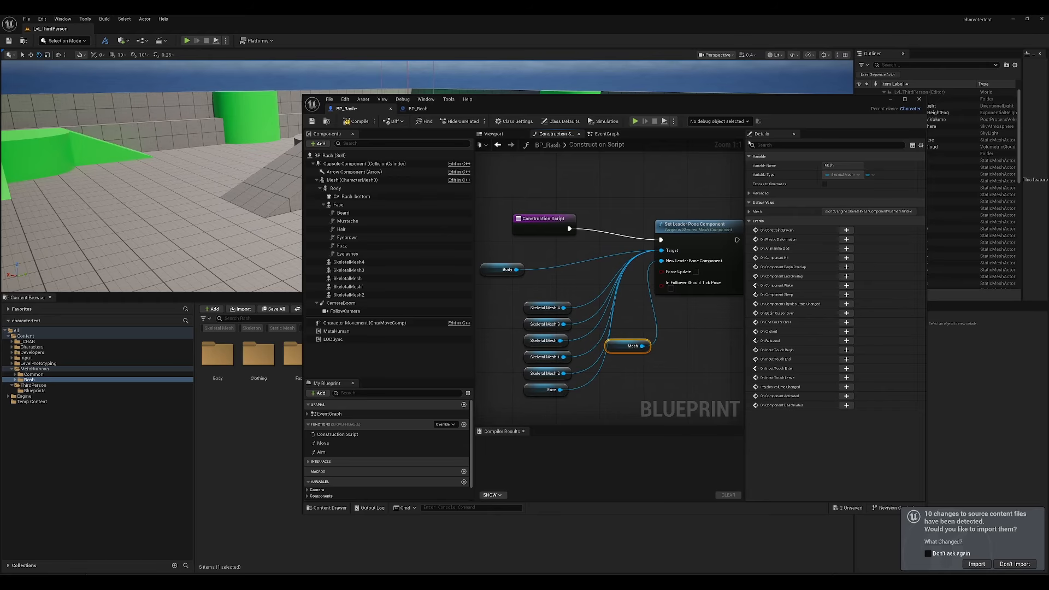
# Step: Identify the belt props component SkeletalMesh4 on the character in the blueprint viewport and locate its MI_Rash_props material in the Content Browser
pyautogui.click(502, 137)
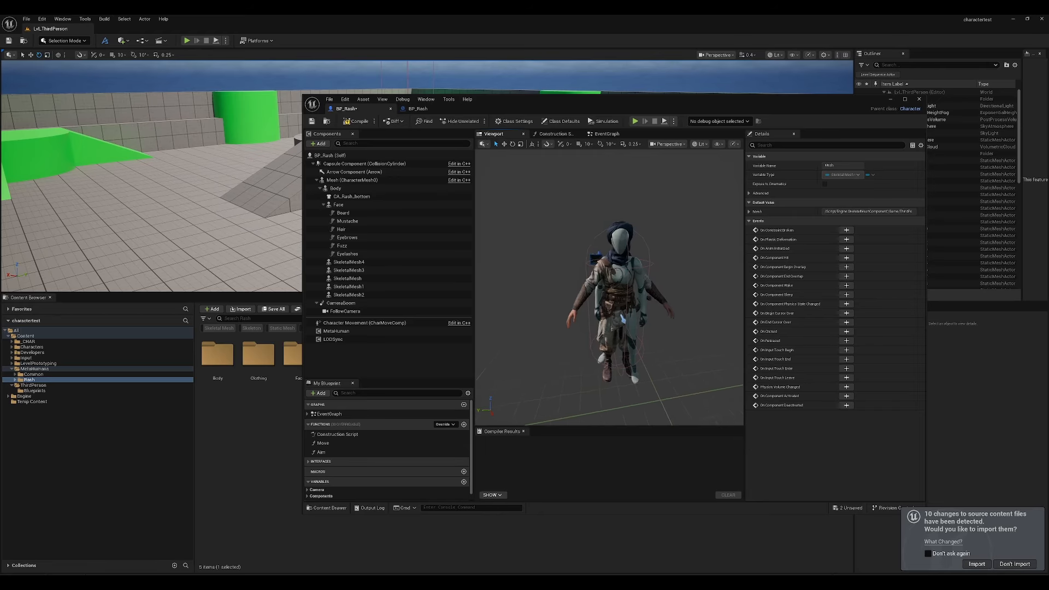
pyautogui.moveTo(656, 280); pyautogui.dragTo(656, 273, button='right')
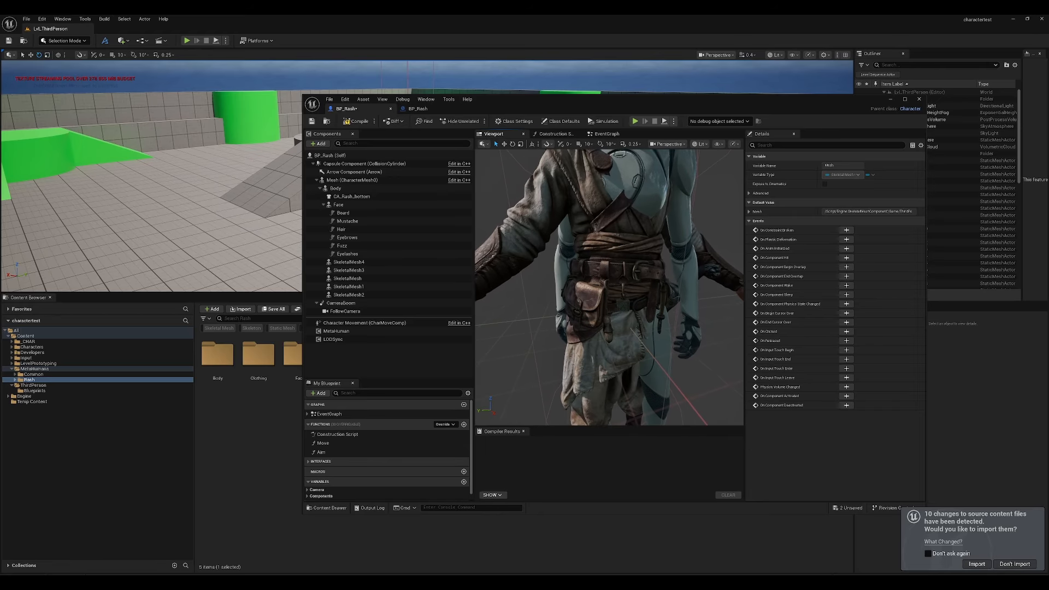
pyautogui.click(655, 279)
pyautogui.moveTo(655, 280); pyautogui.dragTo(629, 306, button='right')
pyautogui.click(556, 134)
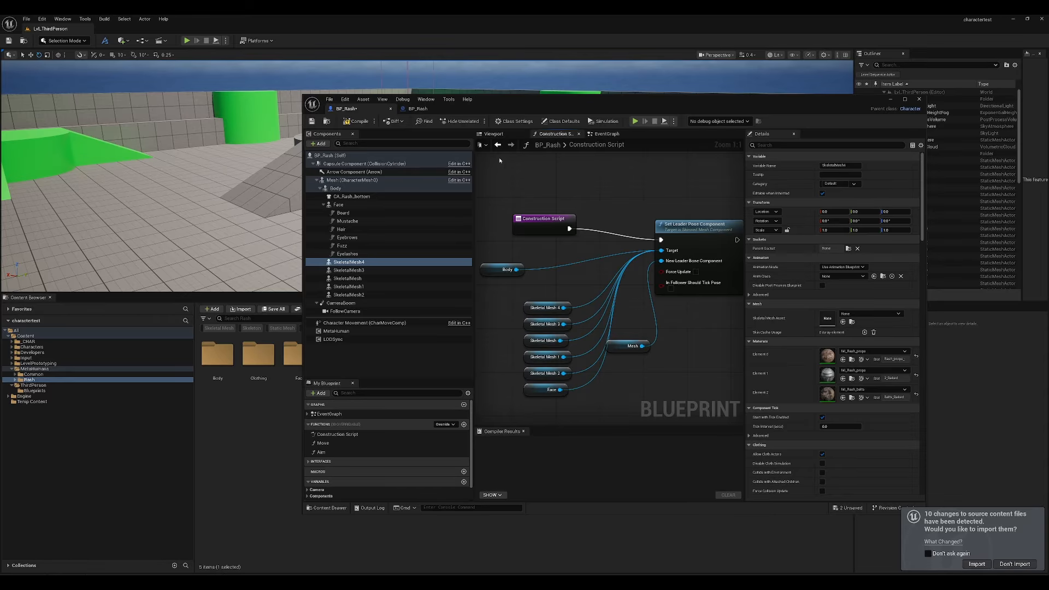
pyautogui.click(493, 133)
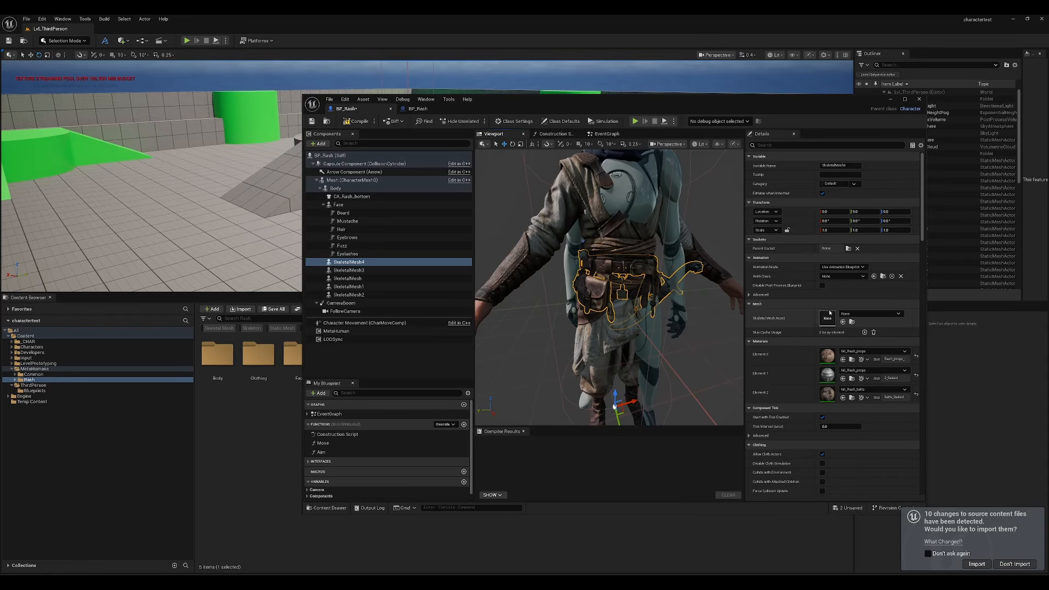
pyautogui.click(852, 359)
pyautogui.moveTo(506, 111); pyautogui.dragTo(680, 111)
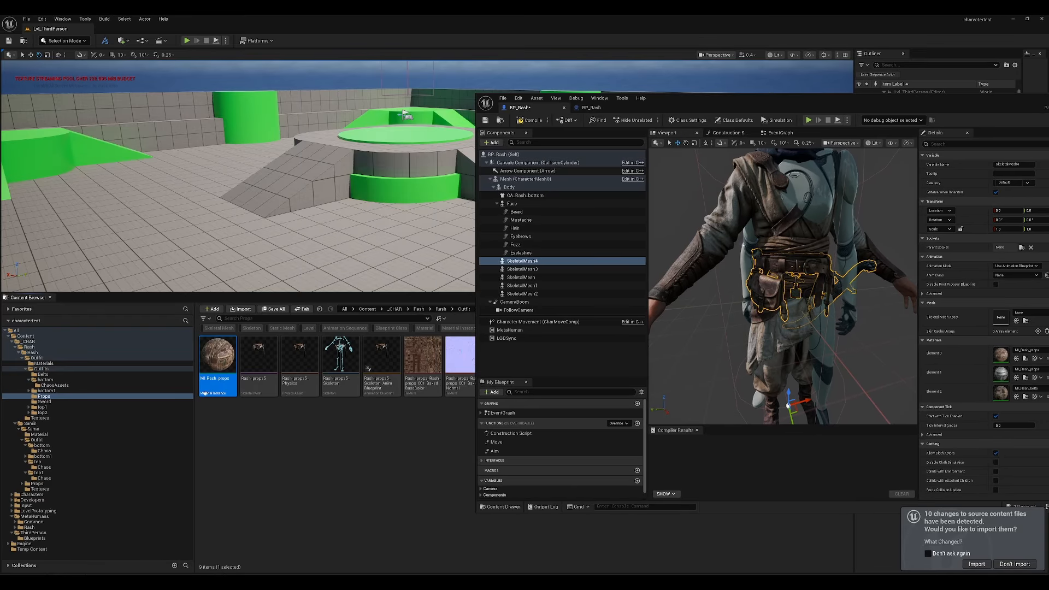
# Step: Open Rash_props5_Skeleton_AnimBlueprint and examine the Copy Pose From Mesh and RigidBody nodes in its AnimGraph
pyautogui.doubleClick(370, 364)
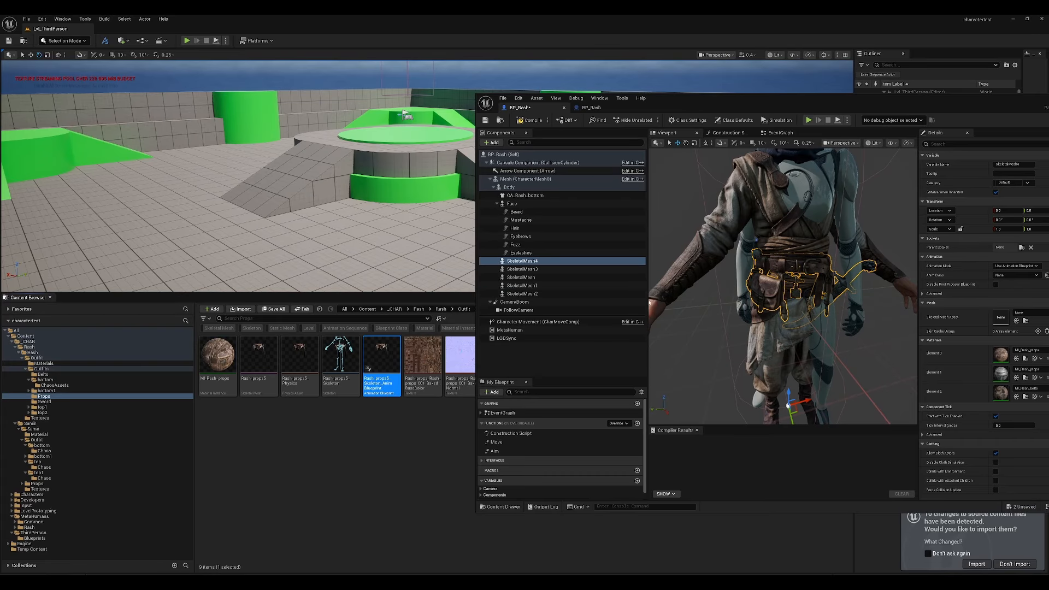
pyautogui.moveTo(667, 287); pyautogui.dragTo(781, 301, button='right')
pyautogui.scroll(1, 678, 241)
pyautogui.moveTo(684, 240); pyautogui.dragTo(707, 237, button='right')
pyautogui.moveTo(705, 212); pyautogui.dragTo(655, 268)
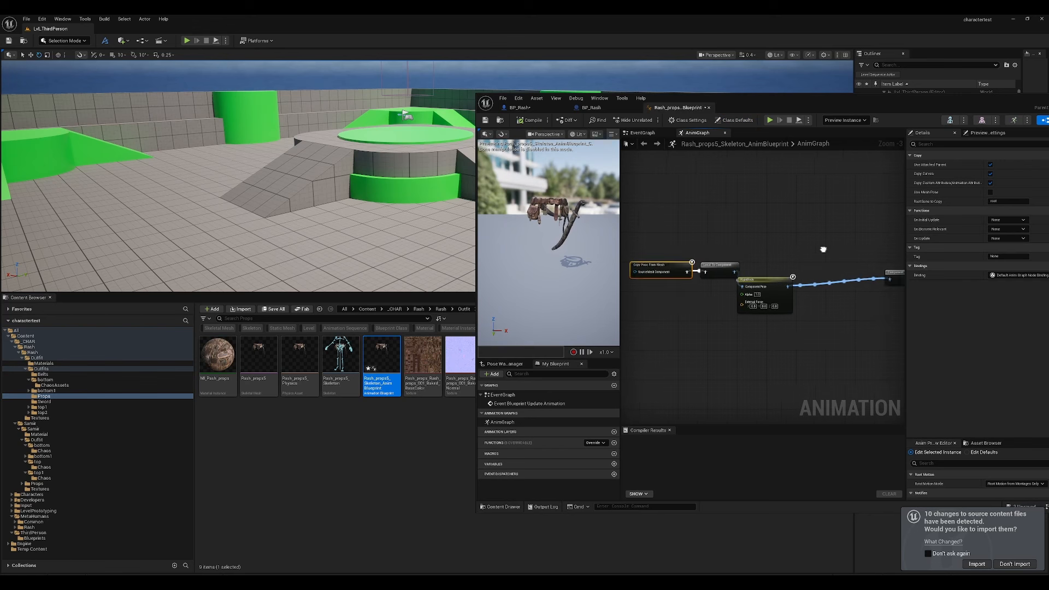
pyautogui.scroll(2, 720, 274)
pyautogui.moveTo(721, 274); pyautogui.dragTo(745, 261)
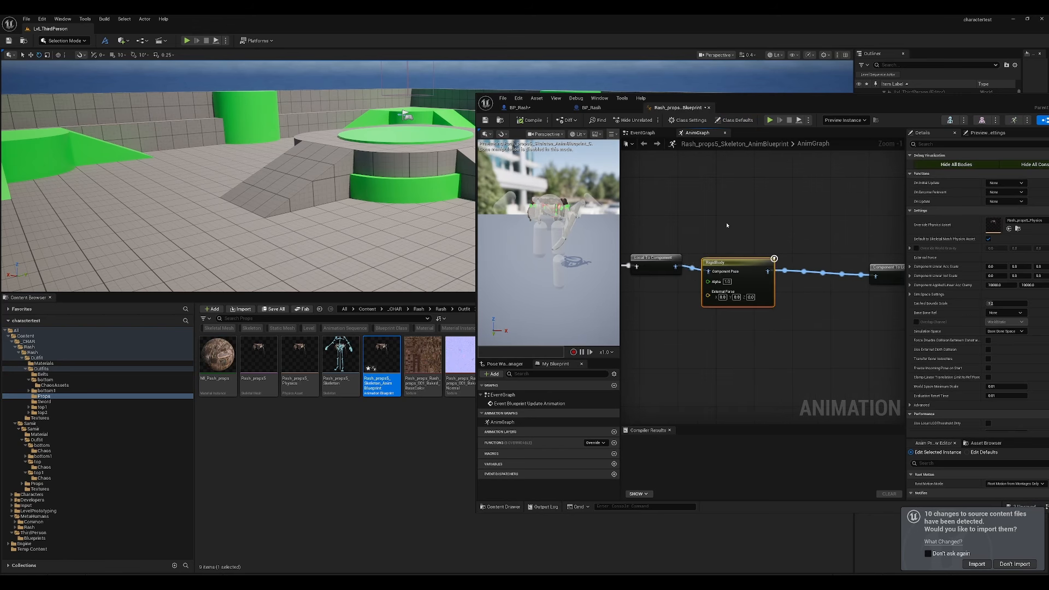
# Step: Delete the Skeletal Mesh 4 reference from BP_Rash's Construction Script and move the remaining Skeletal Mesh and Face references up
pyautogui.click(539, 108)
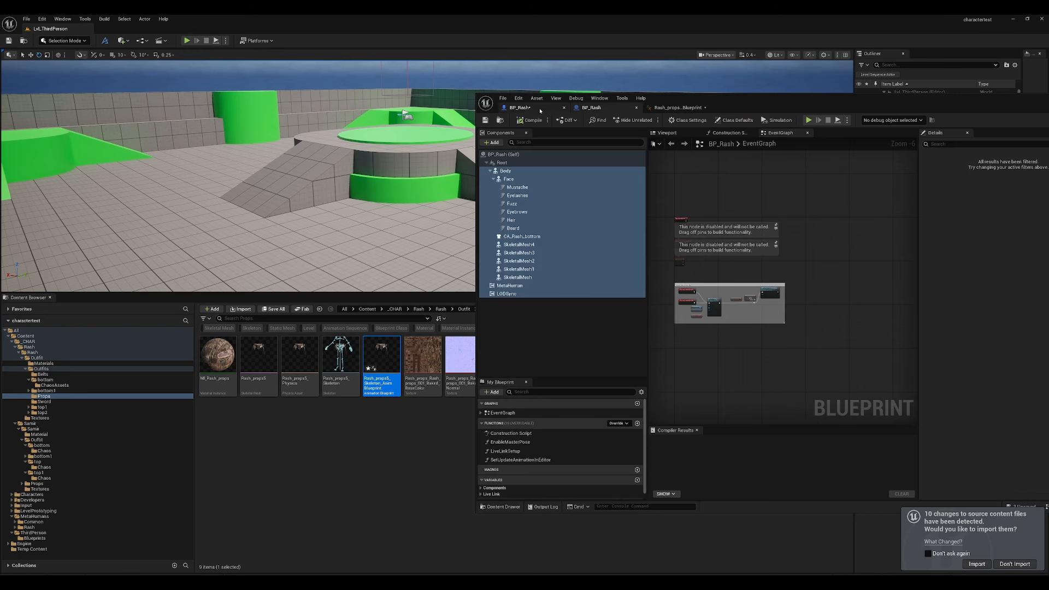
pyautogui.click(540, 109)
pyautogui.click(727, 133)
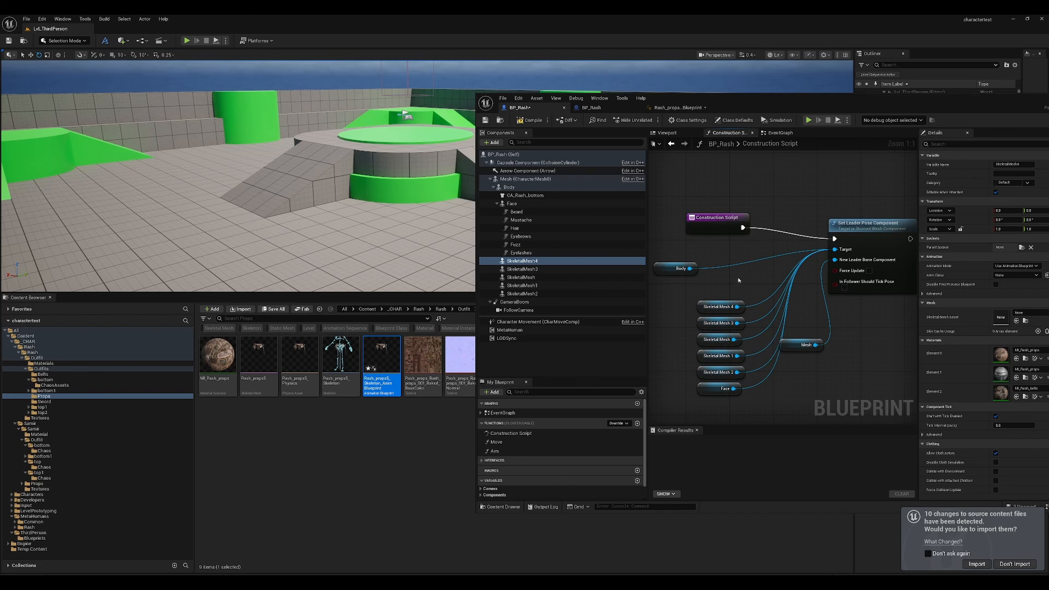
pyautogui.click(862, 224)
pyautogui.moveTo(857, 209); pyautogui.dragTo(823, 196, button='right')
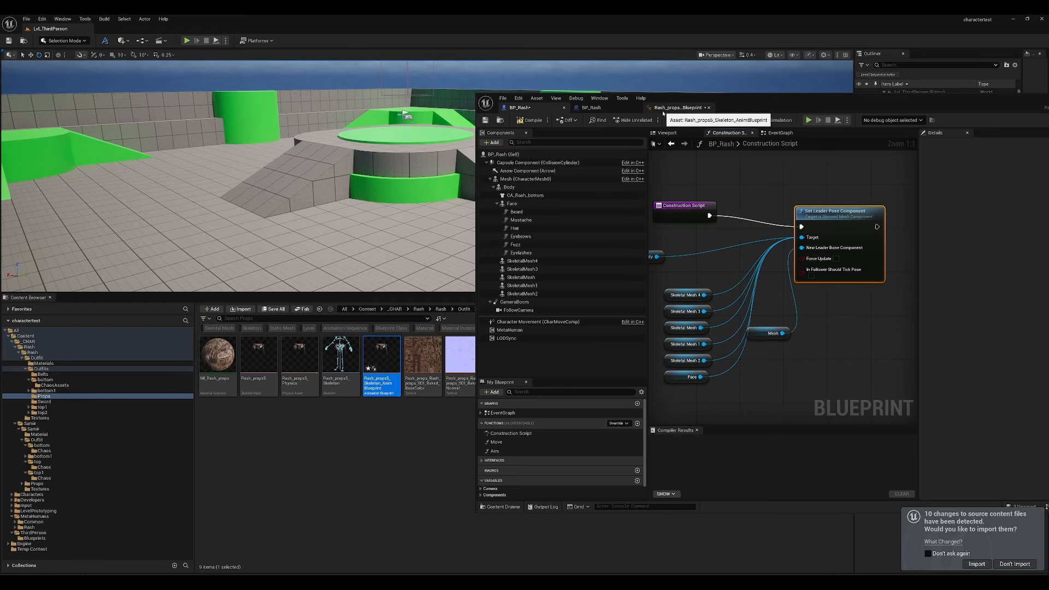
pyautogui.moveTo(720, 254); pyautogui.dragTo(737, 248, button='right')
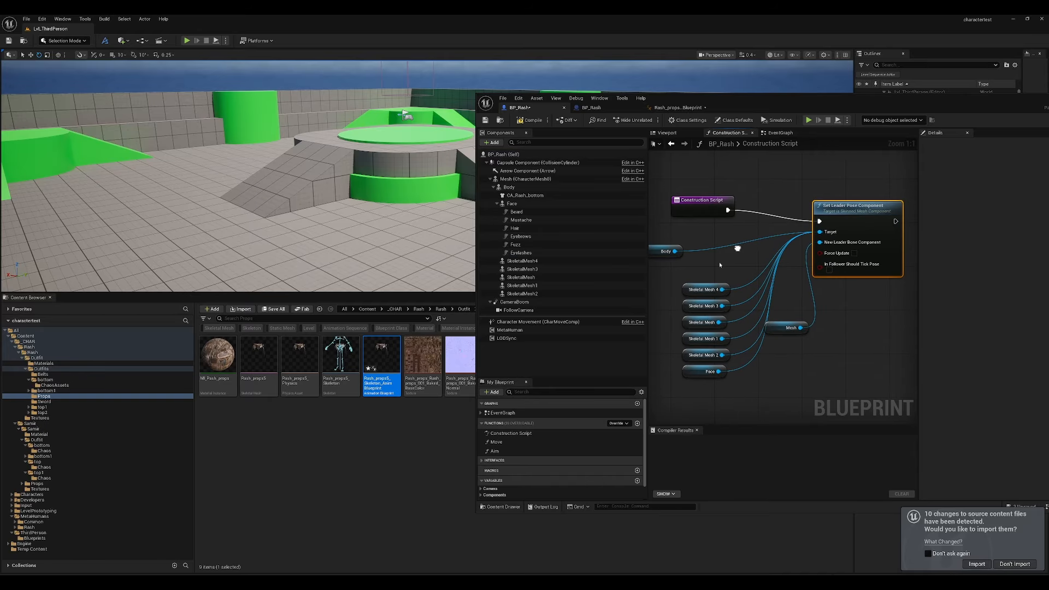
pyautogui.click(692, 291)
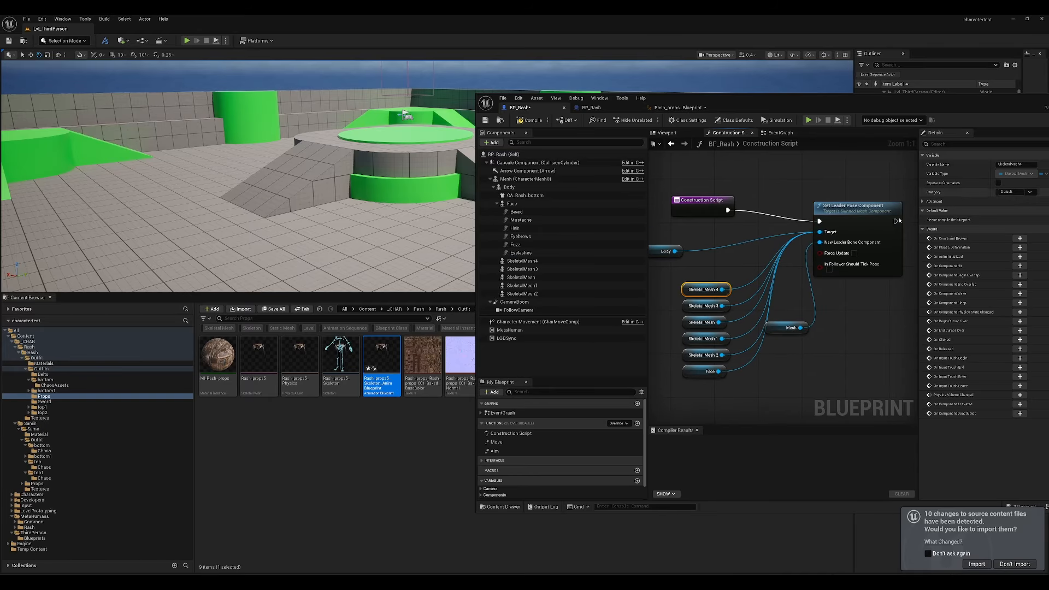
pyautogui.click(522, 261)
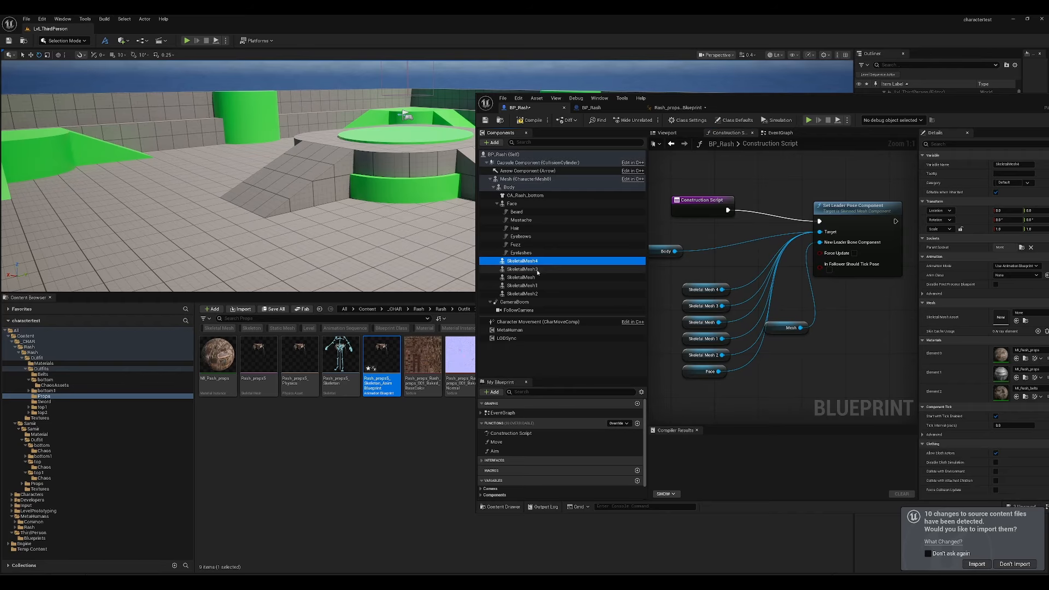
pyautogui.moveTo(769, 109); pyautogui.dragTo(680, 97)
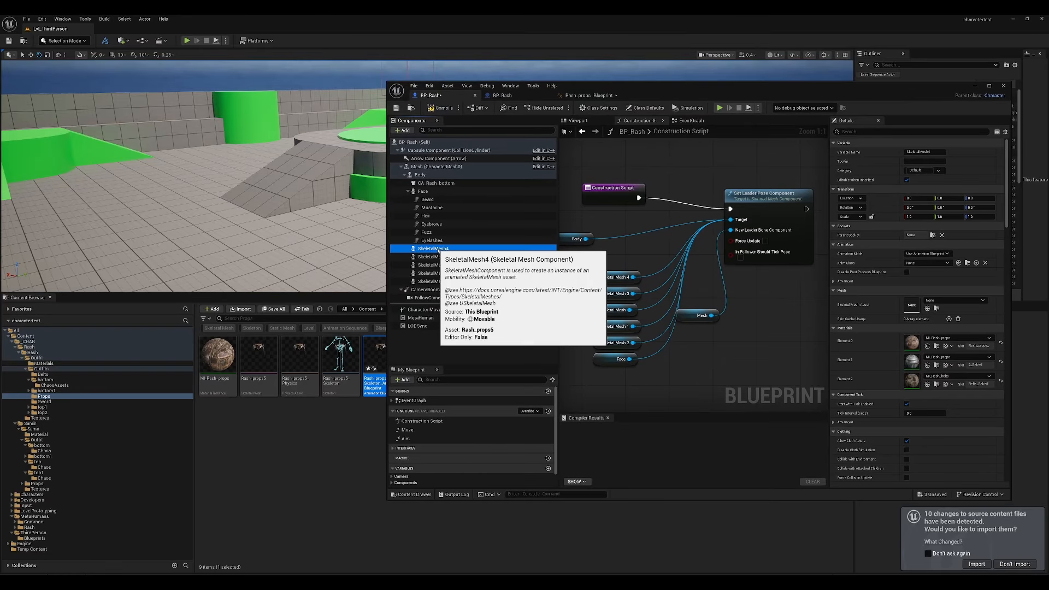
pyautogui.click(611, 279)
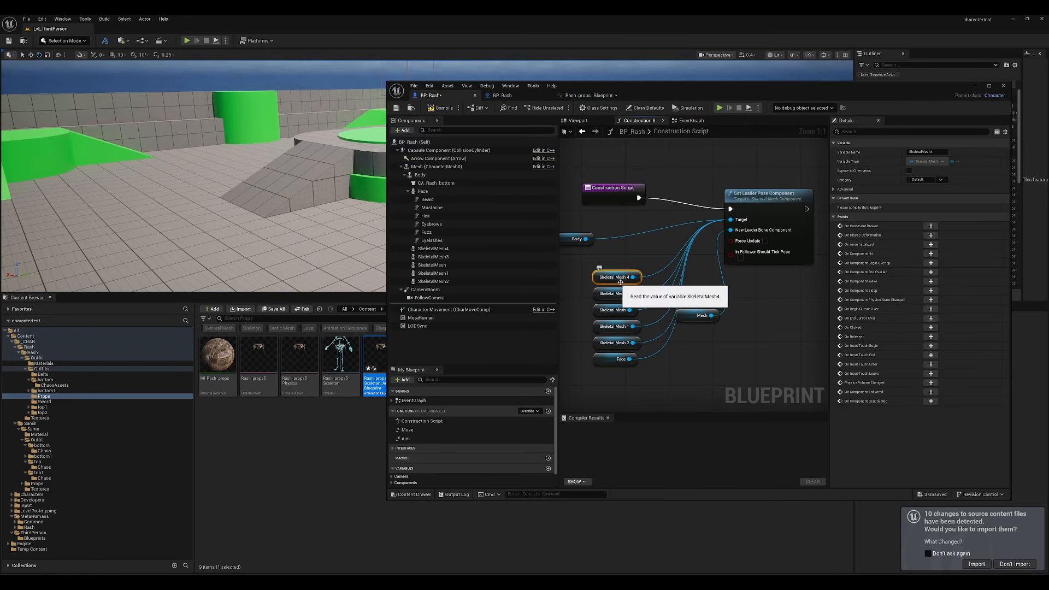
pyautogui.press('Delete')
pyautogui.moveTo(604, 394); pyautogui.dragTo(618, 271)
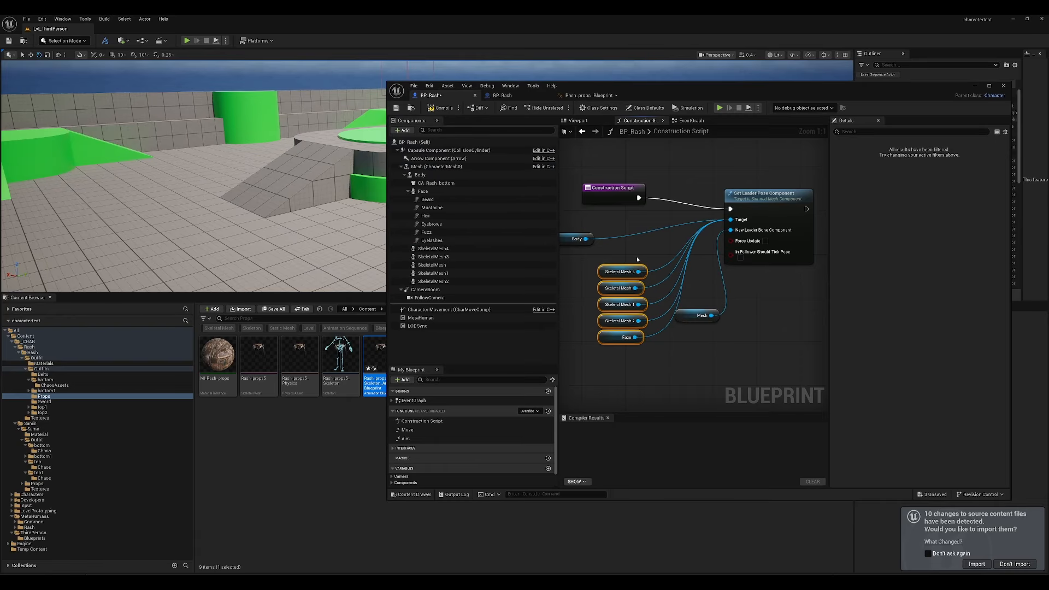
# Step: Review SkeletalMesh4 and the parent Mesh component in BP_Rash against the Copy Pose From Mesh node in the props animation blueprint
pyautogui.click(432, 249)
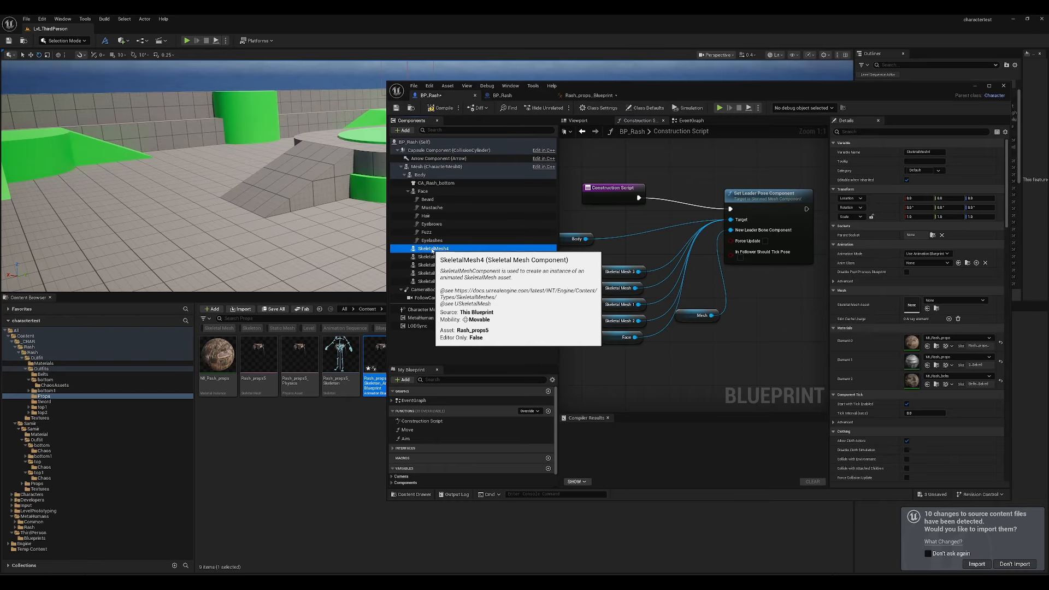
pyautogui.click(421, 167)
pyautogui.click(589, 95)
pyautogui.moveTo(582, 332); pyautogui.dragTo(735, 337, button='right')
pyautogui.click(653, 241)
pyautogui.moveTo(653, 241); pyautogui.dragTo(652, 254)
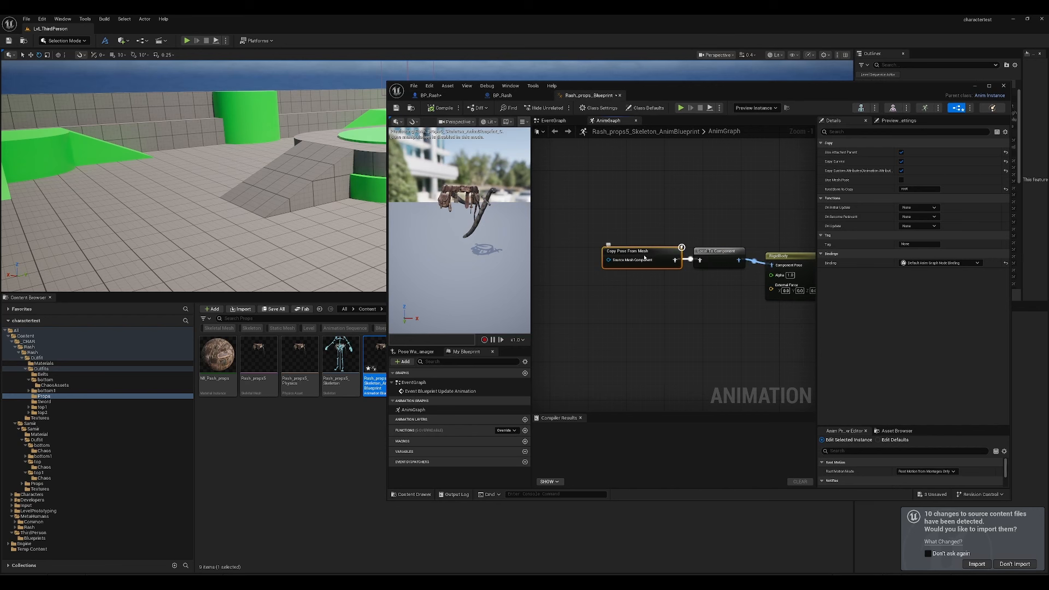
pyautogui.click(430, 95)
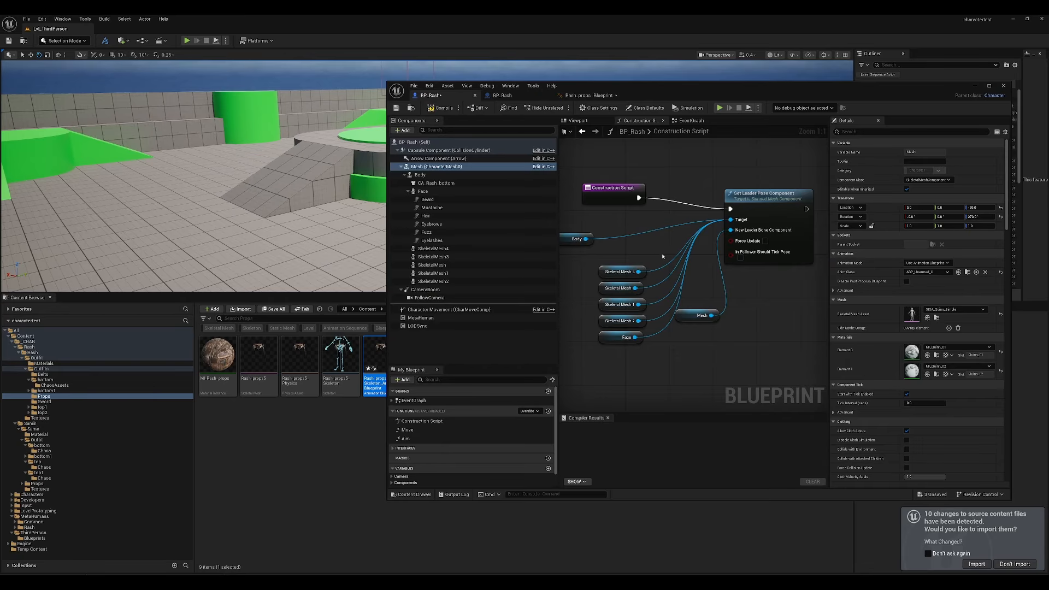
pyautogui.moveTo(662, 256); pyautogui.dragTo(691, 253, button='right')
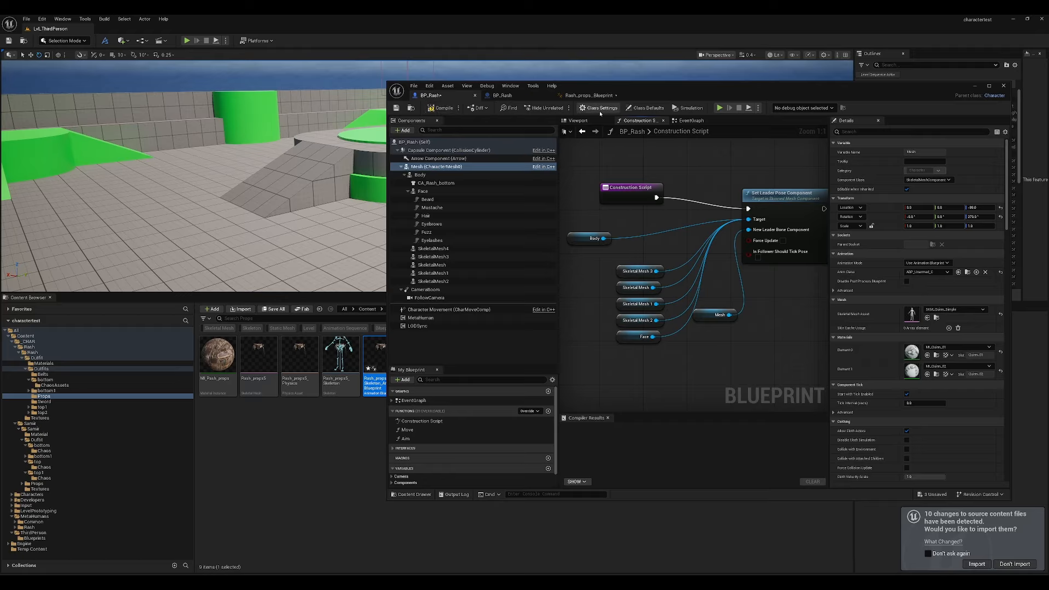
# Step: Filter the Mesh component's properties by "visib" and turn off Visible to hide the mannequin
pyautogui.click(578, 120)
pyautogui.scroll(-5, 677, 213)
pyautogui.scroll(5, 688, 206)
pyautogui.scroll(-5, 700, 198)
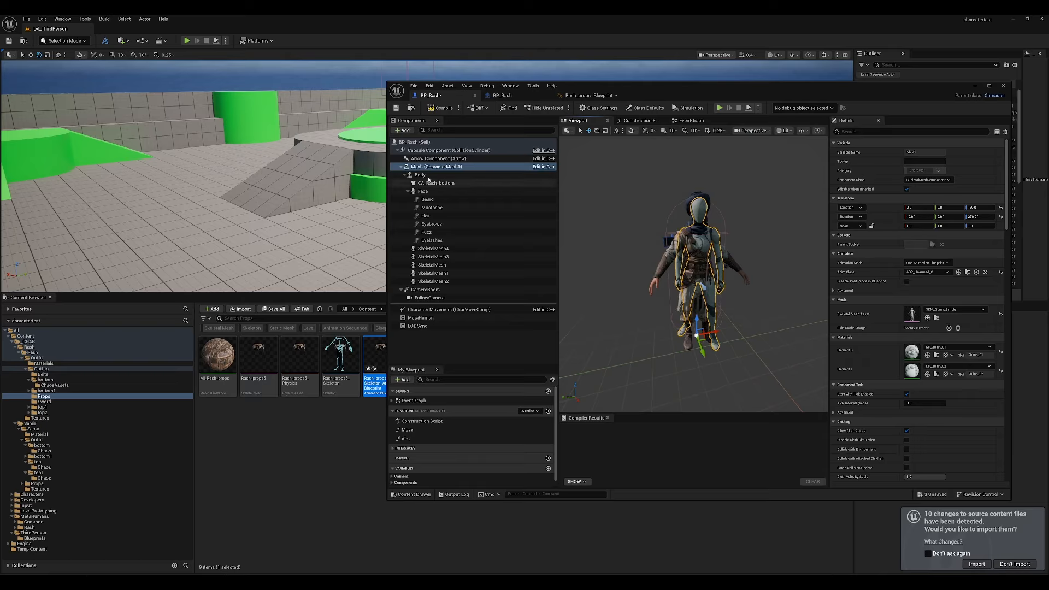
pyautogui.click(916, 132)
pyautogui.write('visib')
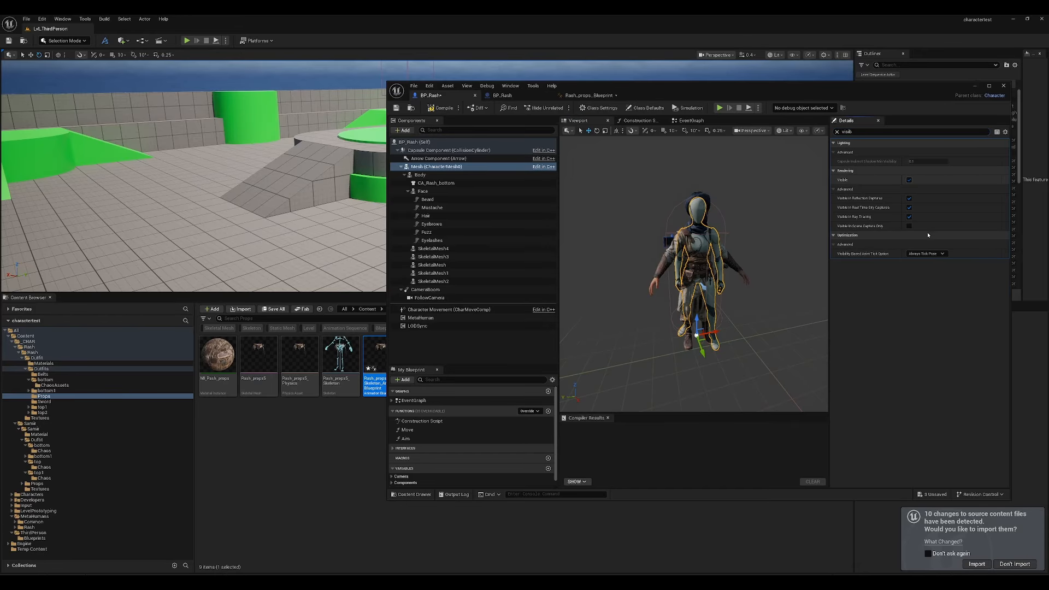
pyautogui.click(909, 180)
# Step: Set Mesh's Visibility Based Anim Tick Option to Always Tick Pose and Refresh Bones, compile and save BP_Rash, and close its editor
pyautogui.click(926, 253)
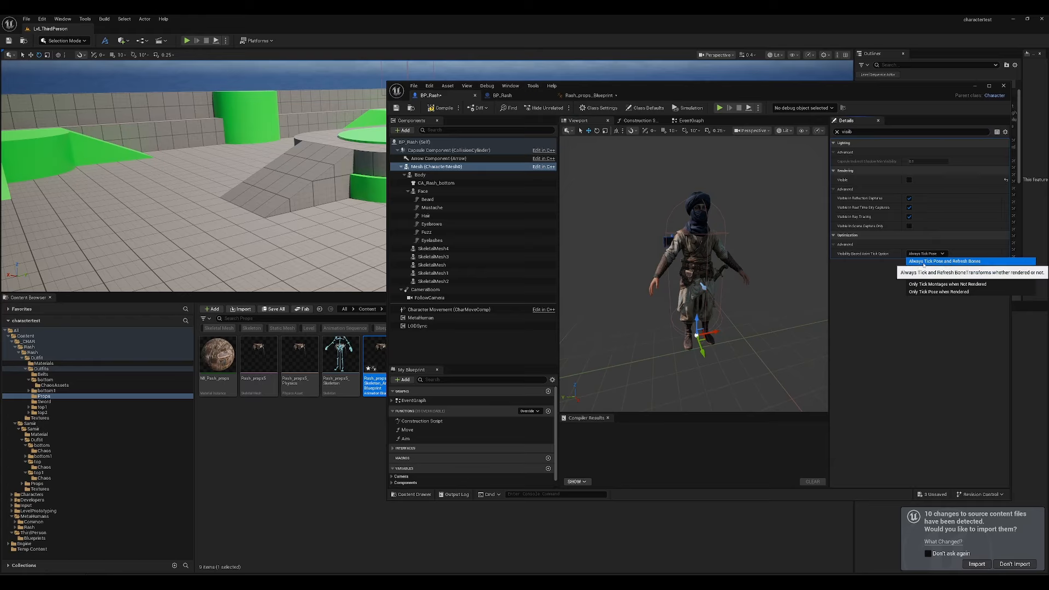
pyautogui.click(934, 264)
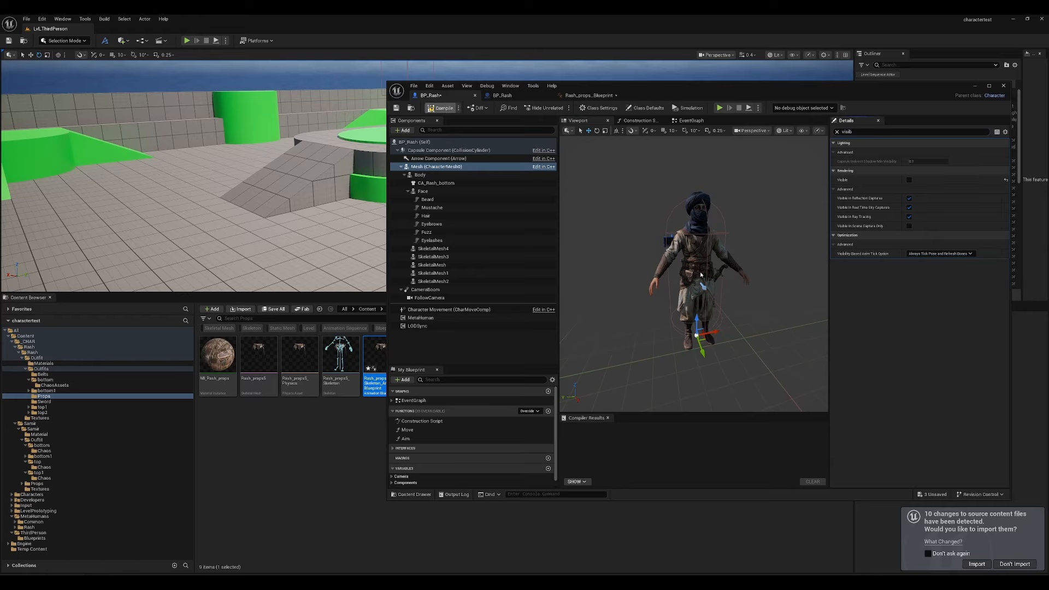
pyautogui.moveTo(704, 209); pyautogui.dragTo(645, 156, button='right')
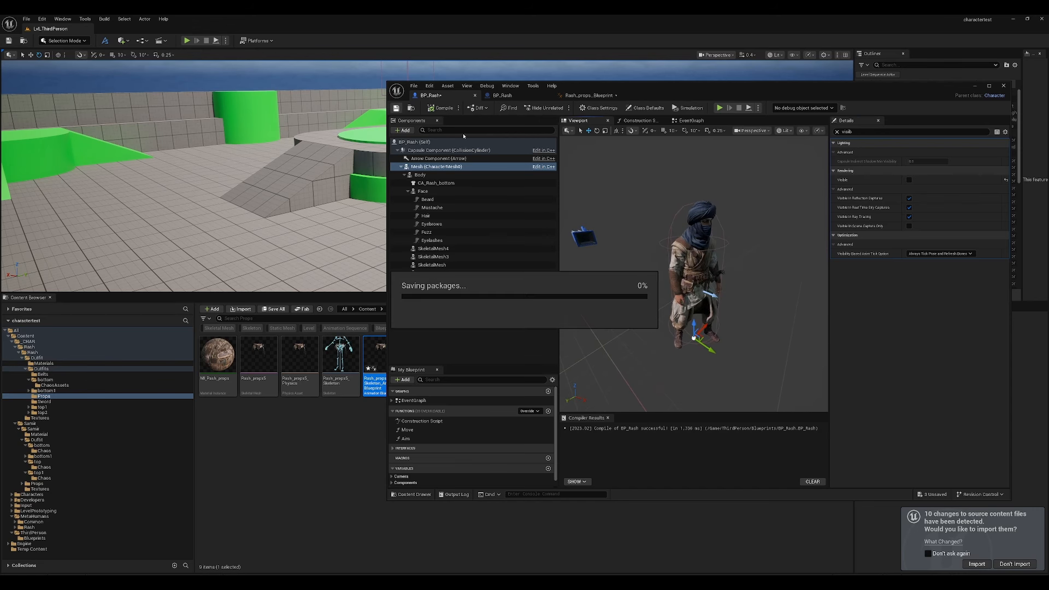
pyautogui.click(1003, 87)
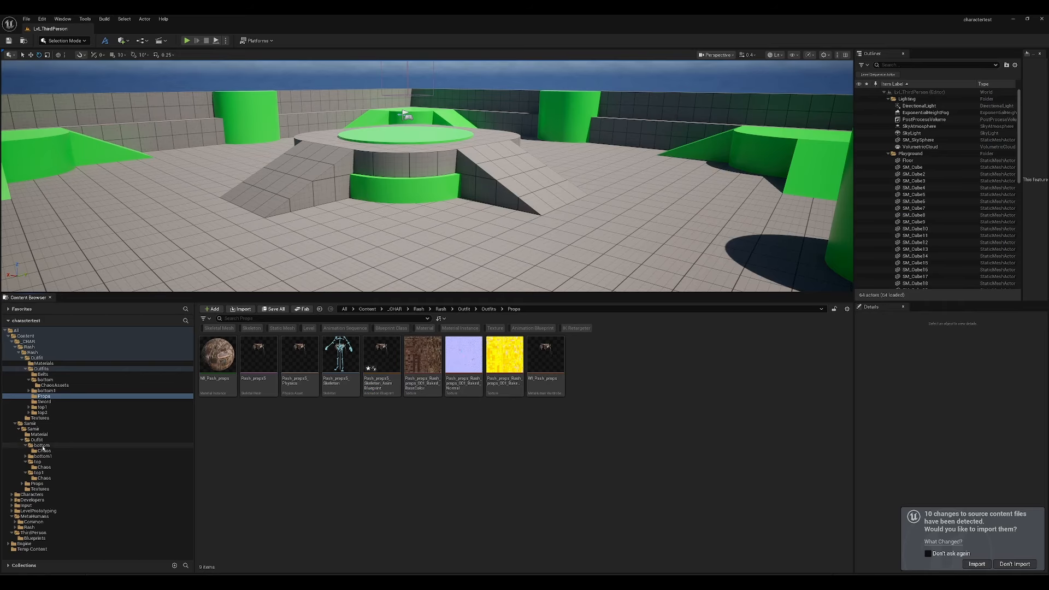
# Step: Set BP_ThirdPersonGameMode's Default Pawn Class to BP_Rash, compile it, and close the blueprint
pyautogui.click(35, 533)
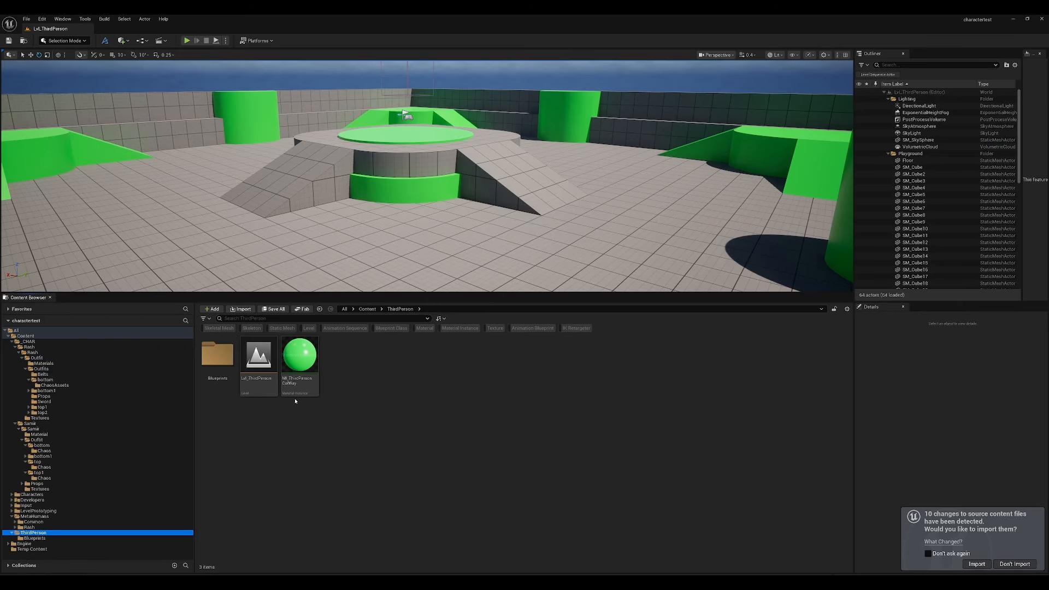
pyautogui.doubleClick(218, 355)
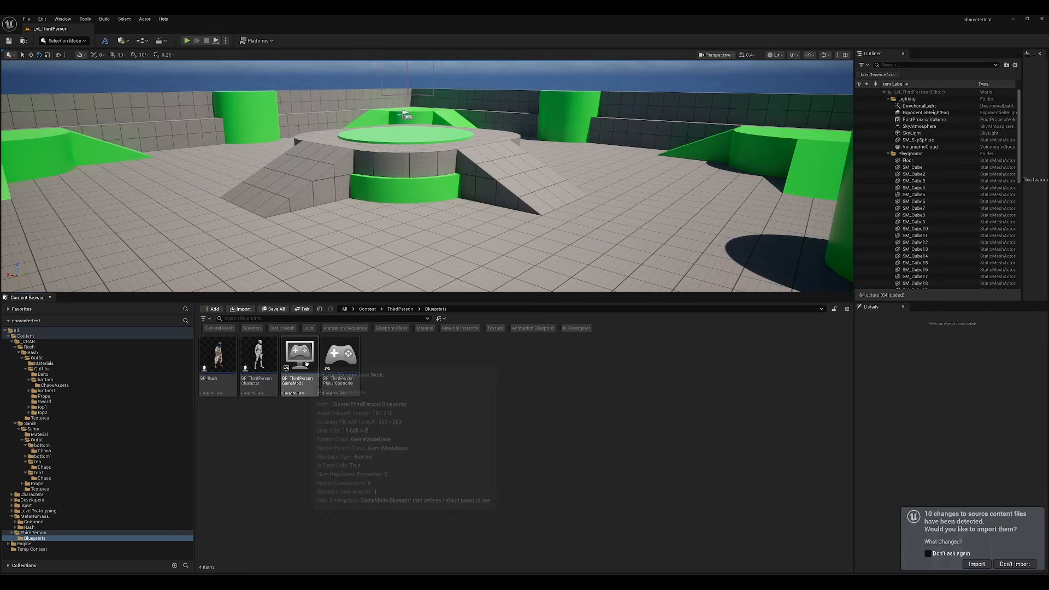
pyautogui.doubleClick(298, 385)
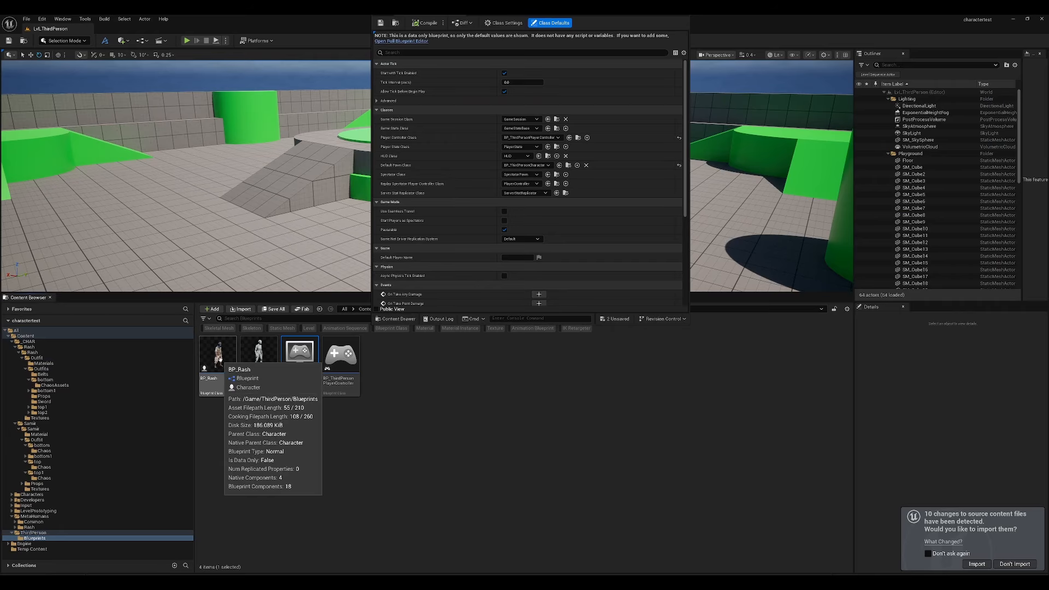
pyautogui.click(216, 356)
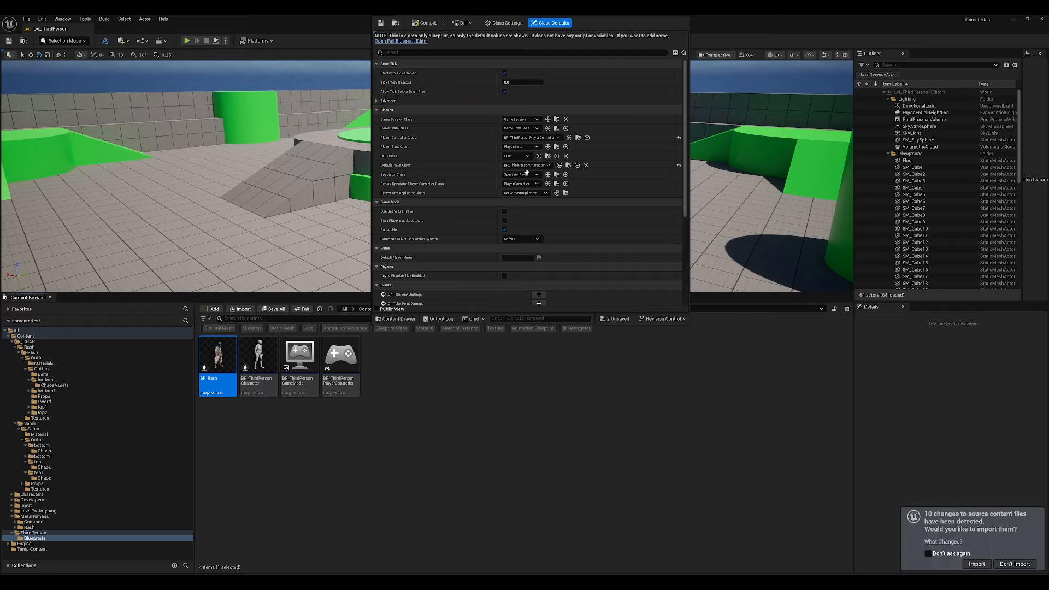
pyautogui.moveTo(504, 175); pyautogui.dragTo(533, 165)
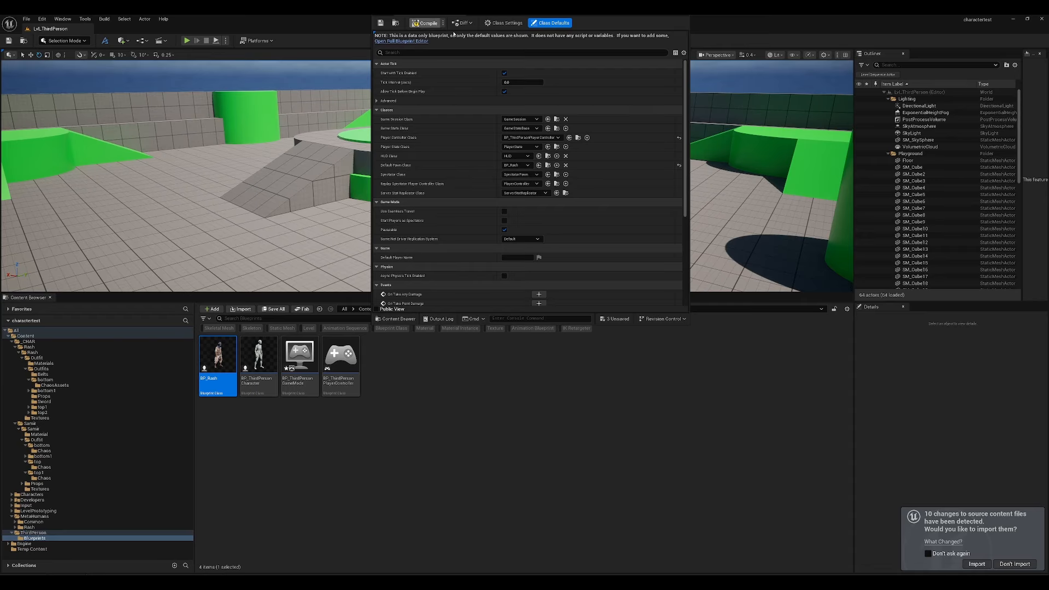
pyautogui.moveTo(539, 7); pyautogui.dragTo(573, 117)
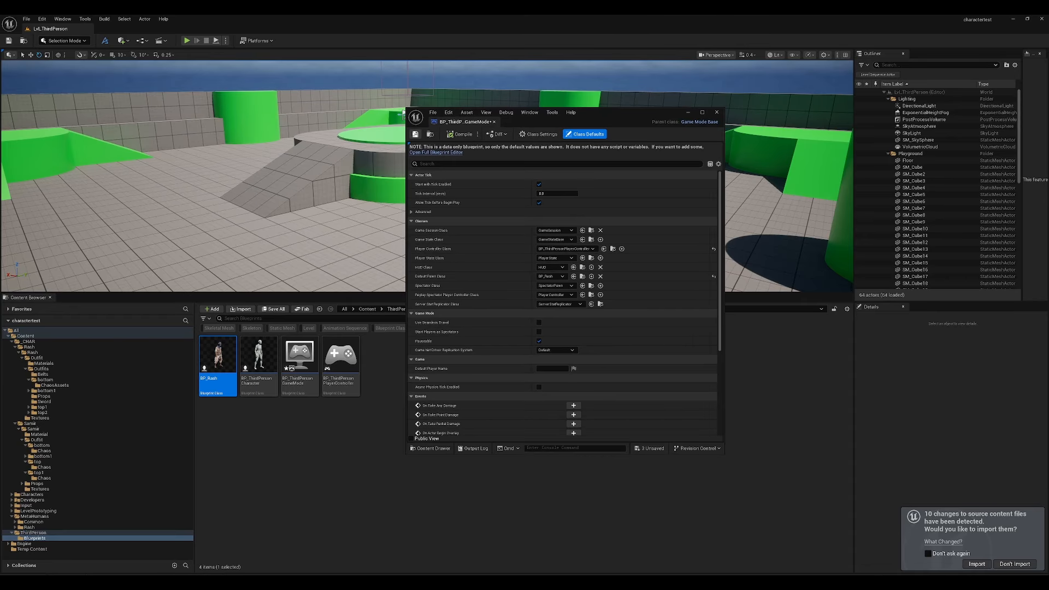
pyautogui.click(717, 112)
pyautogui.click(417, 402)
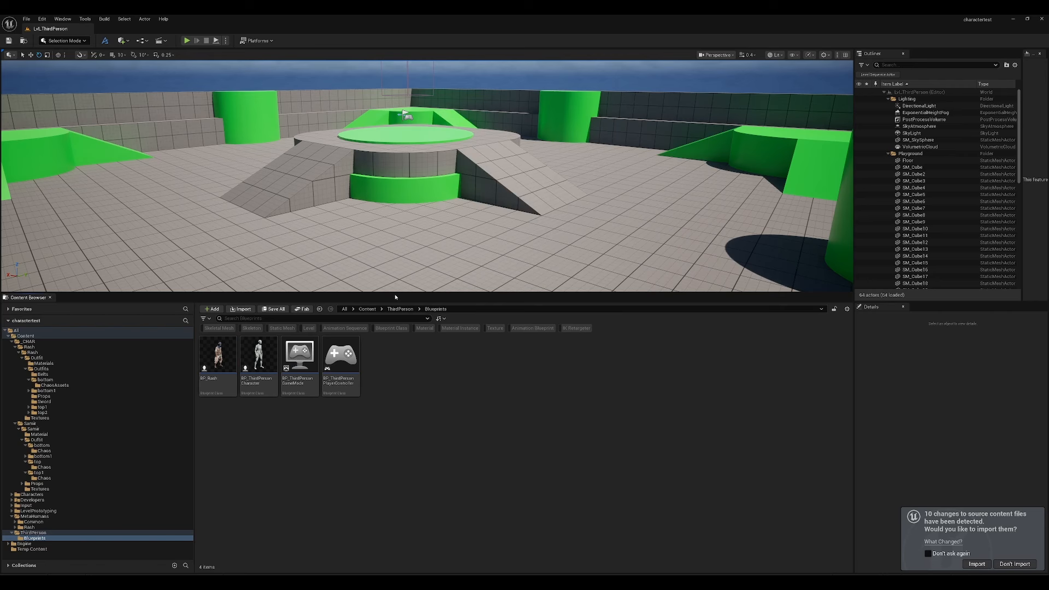
# Step: Play the level in an enlarged viewport and run and jump with Rash to check the clothing, then stop
pyautogui.moveTo(397, 294); pyautogui.dragTo(398, 369)
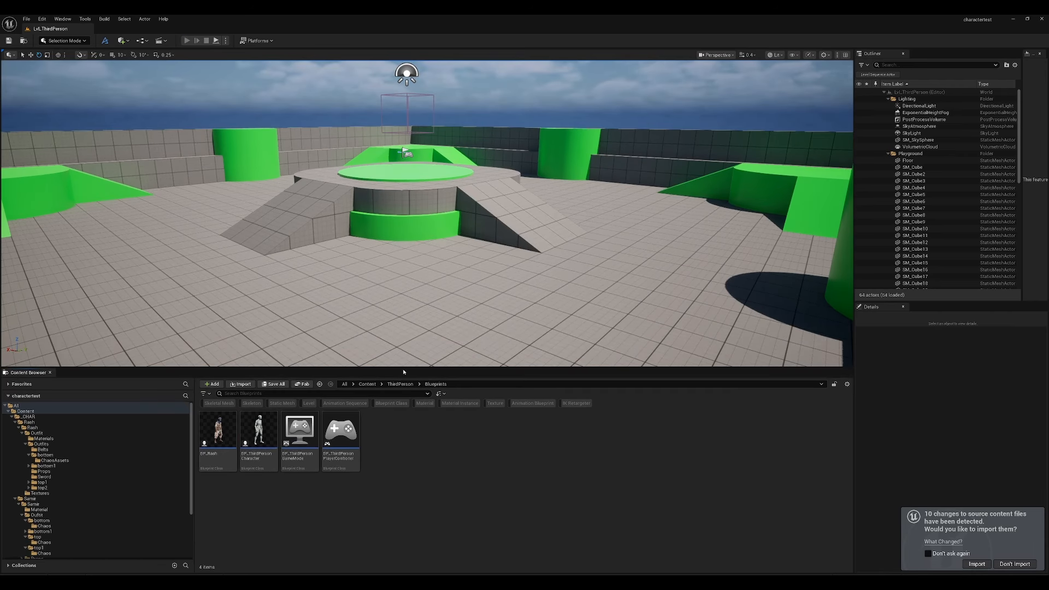
pyautogui.hotkey('alt', 'p')
pyautogui.moveTo(420, 369); pyautogui.dragTo(420, 454)
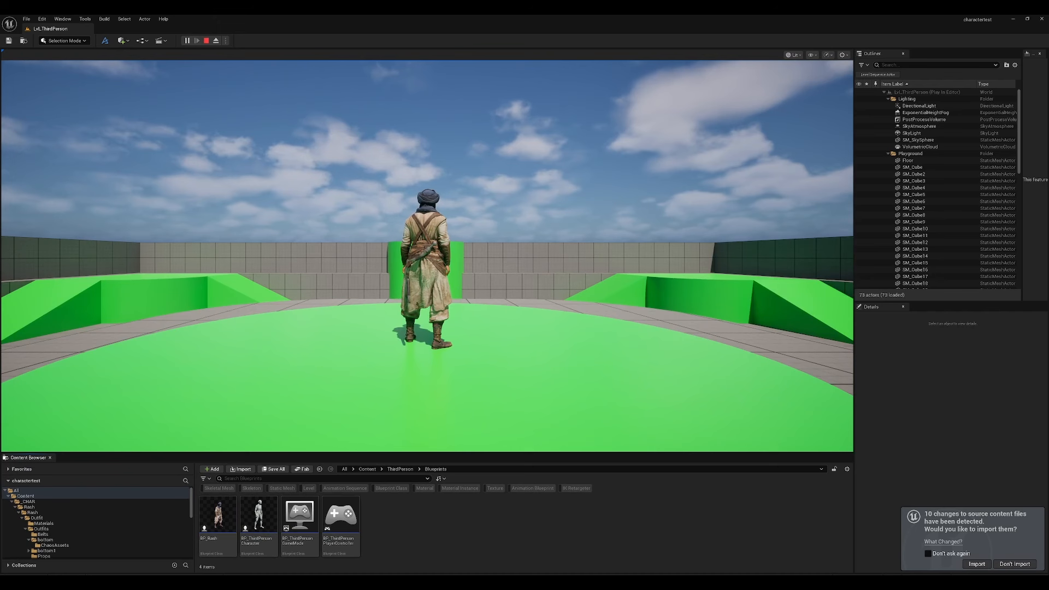
pyautogui.press('w')
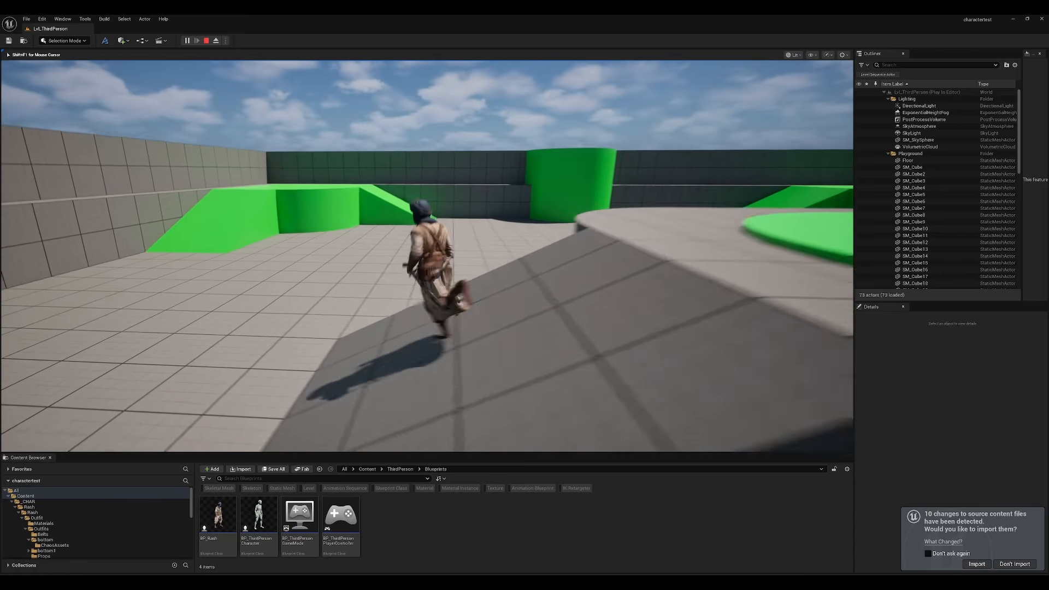
pyautogui.press('w')
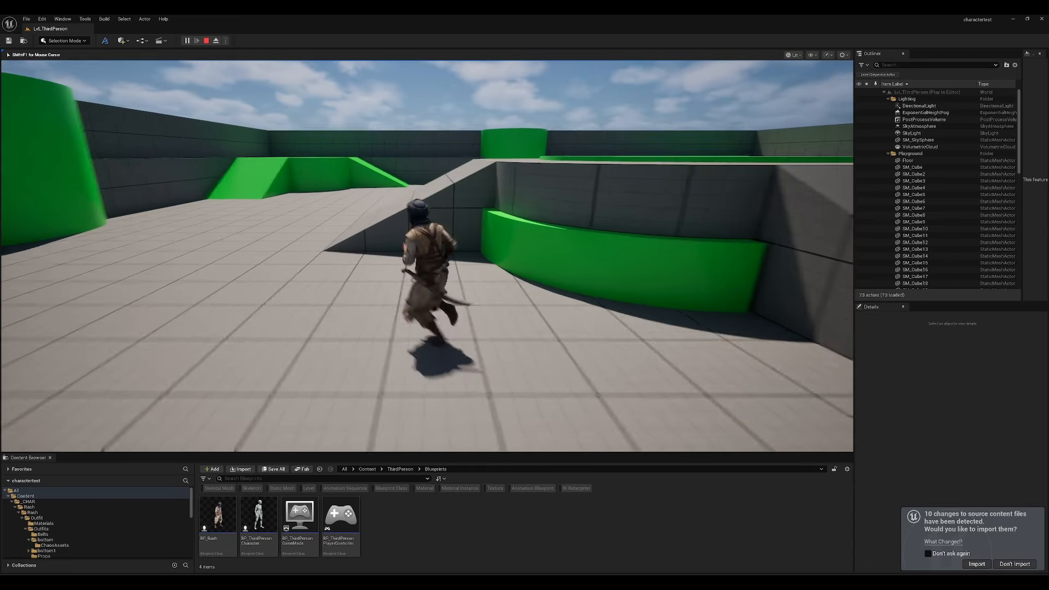
pyautogui.press('space')
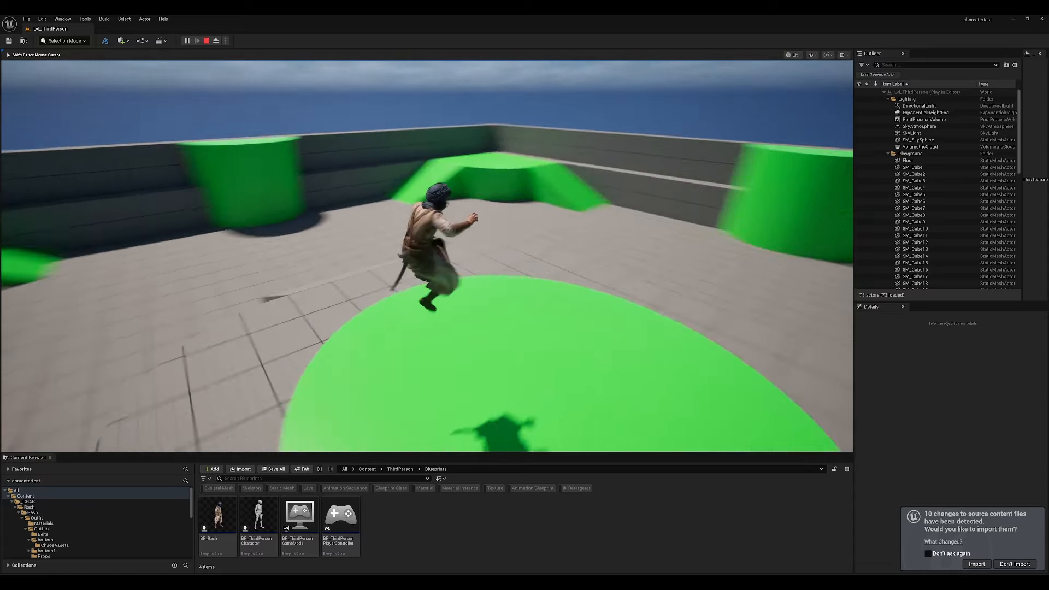
pyautogui.press('a')
pyautogui.press('w')
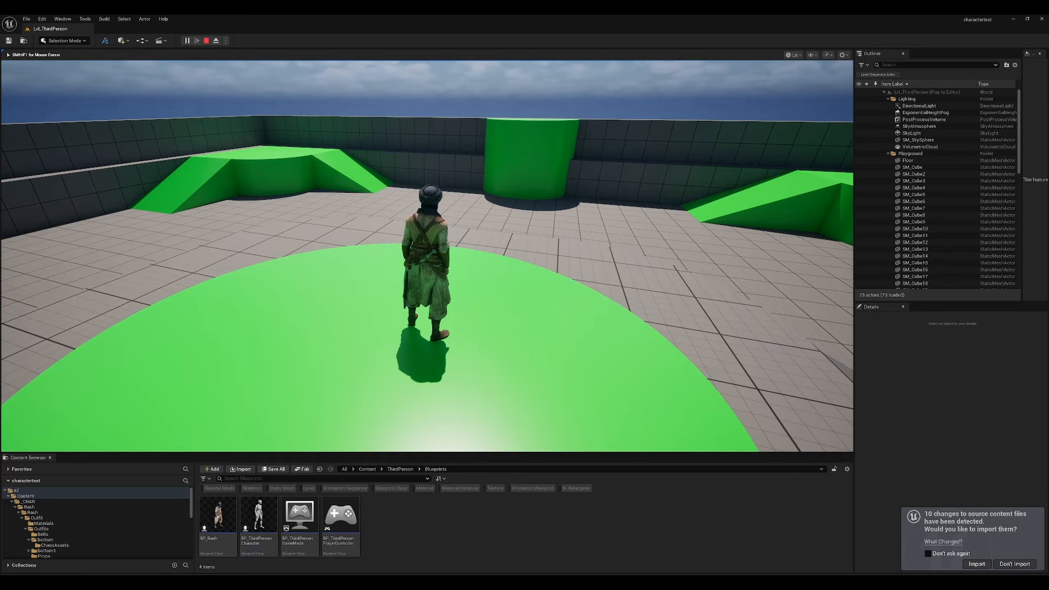
pyautogui.press('Escape')
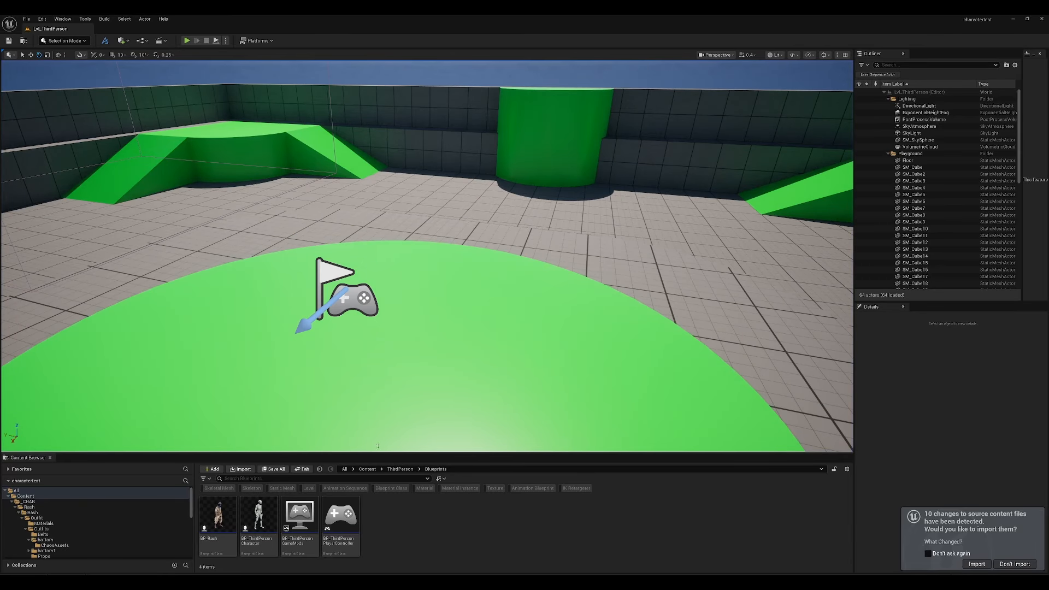
# Step: Open BP_Rash's viewport and adjust CameraBoom's Socket Offset, raising Z to about 117 and moving the camera closer along X
pyautogui.moveTo(377, 452); pyautogui.dragTo(377, 397)
pyautogui.click(224, 465)
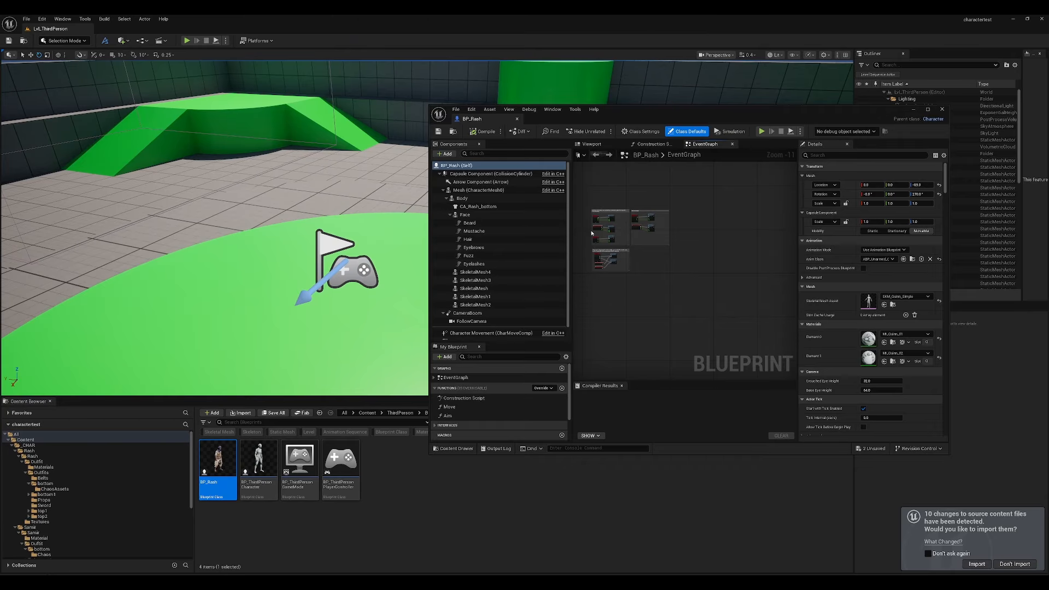
pyautogui.click(591, 143)
pyautogui.scroll(-1, 500, 246)
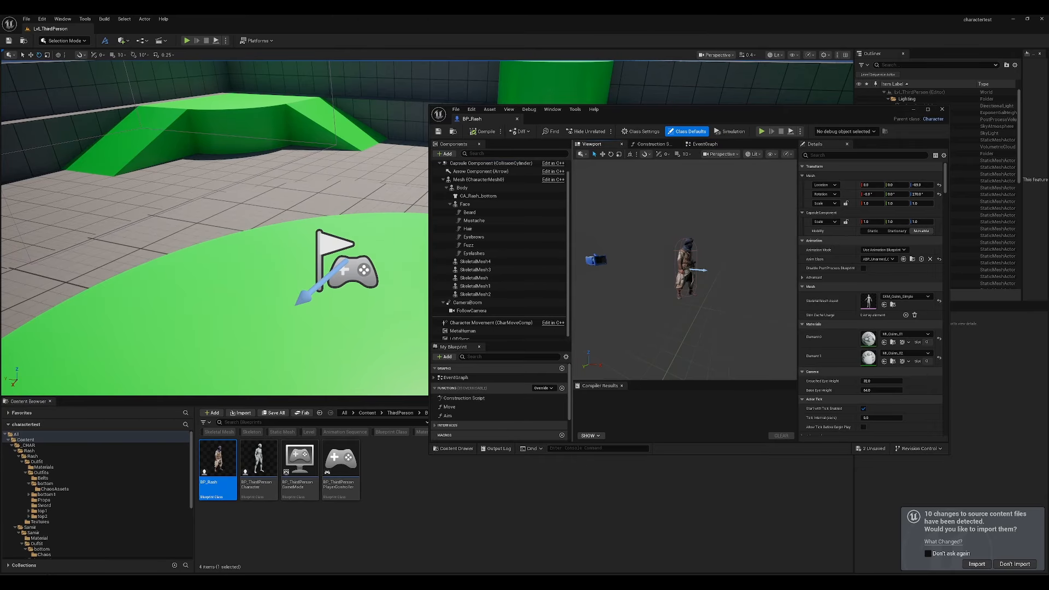
pyautogui.click(471, 310)
pyautogui.moveTo(661, 315); pyautogui.dragTo(697, 315, button='right')
pyautogui.scroll(-1, 492, 295)
pyautogui.click(467, 300)
pyautogui.moveTo(688, 278)
pyautogui.mouseDown(button='right')
pyautogui.moveTo(674, 278)
pyautogui.moveTo(704, 275)
pyautogui.mouseUp(button='right')
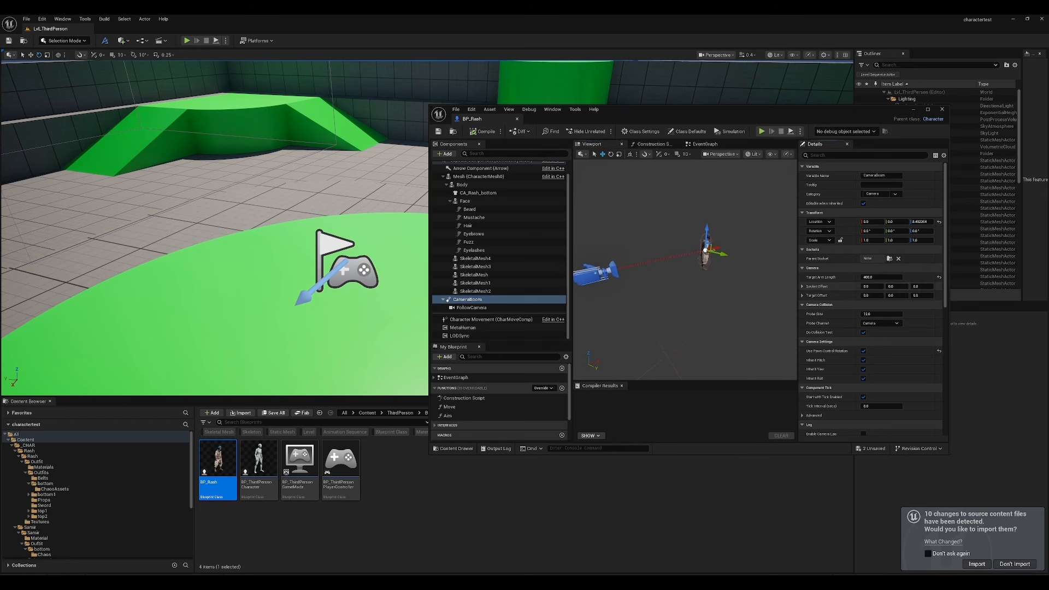
pyautogui.moveTo(895, 286)
pyautogui.mouseDown()
pyautogui.moveTo(929, 287)
pyautogui.moveTo(874, 286)
pyautogui.moveTo(885, 286)
pyautogui.mouseUp()
pyautogui.moveTo(922, 286); pyautogui.dragTo(901, 287)
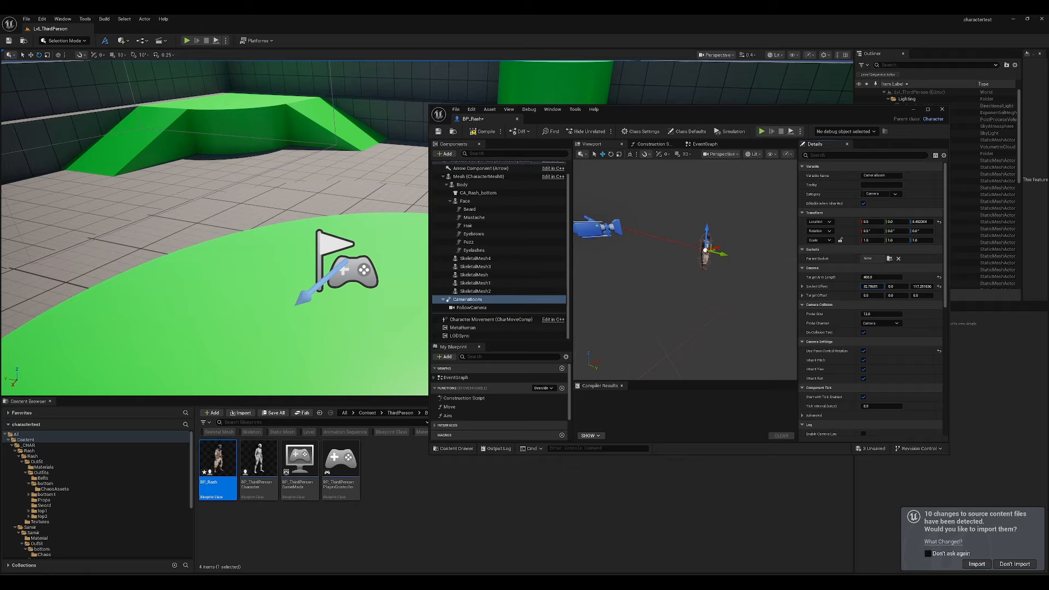
pyautogui.moveTo(872, 286); pyautogui.dragTo(888, 286)
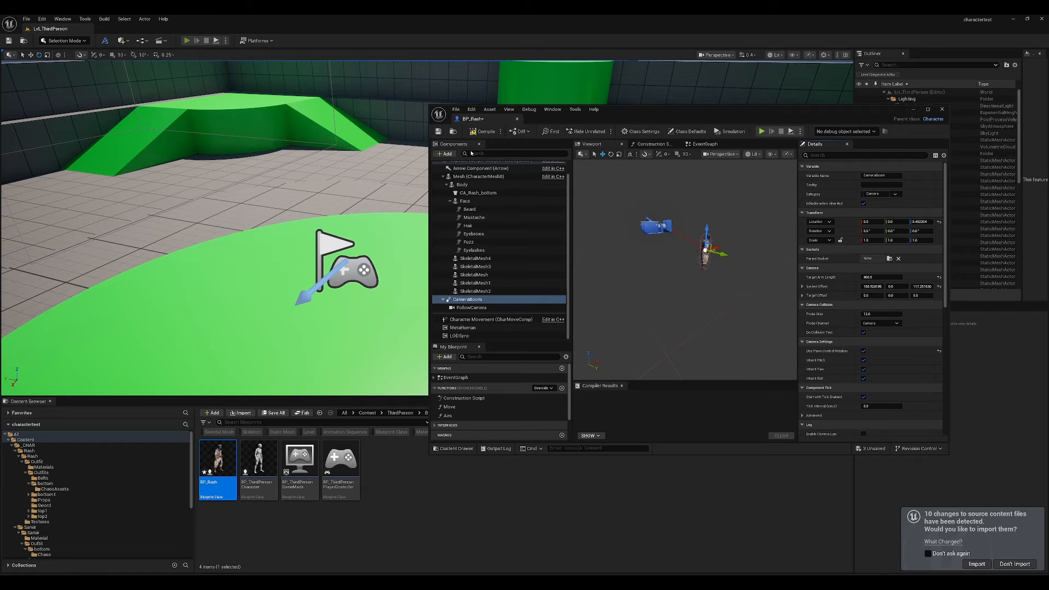
# Step: Play the level with BP_Rash kept alongside, lower CameraBoom's Socket Offset Z and set its Y to 30
pyautogui.click(761, 131)
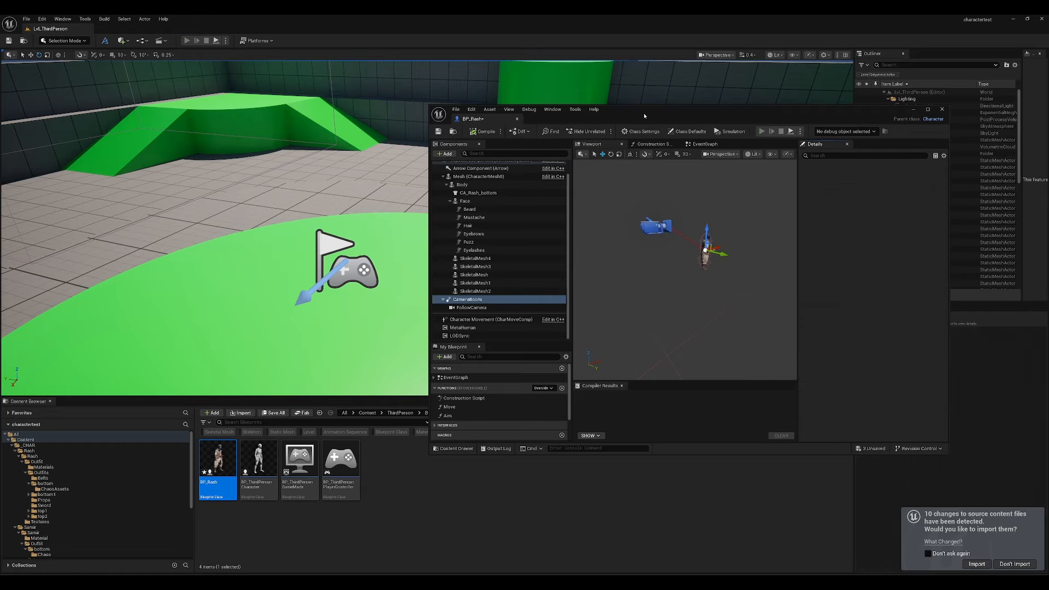
pyautogui.moveTo(640, 119); pyautogui.dragTo(704, 106)
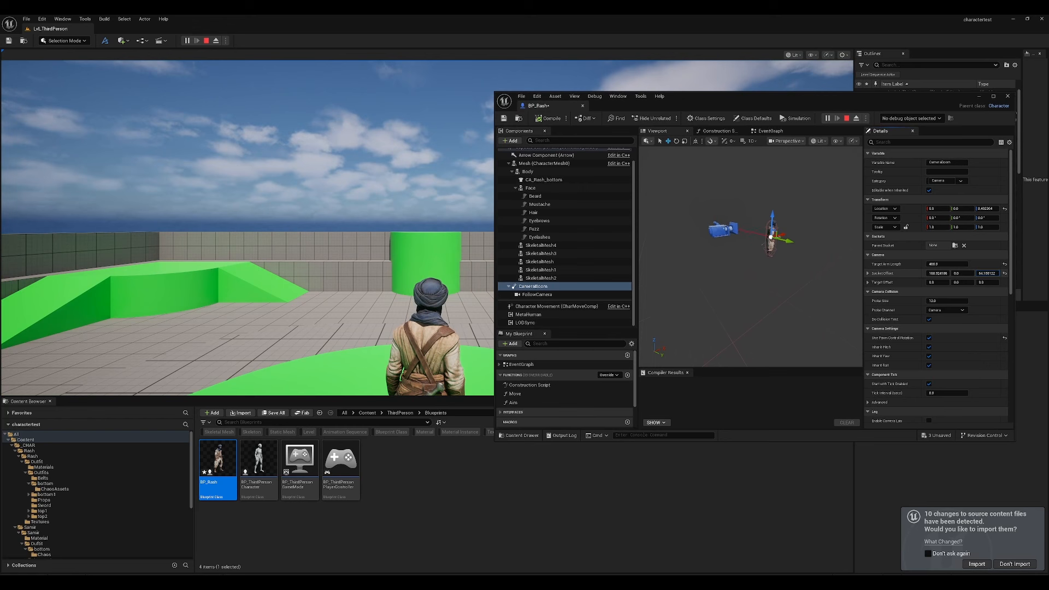
pyautogui.moveTo(957, 274); pyautogui.dragTo(950, 274)
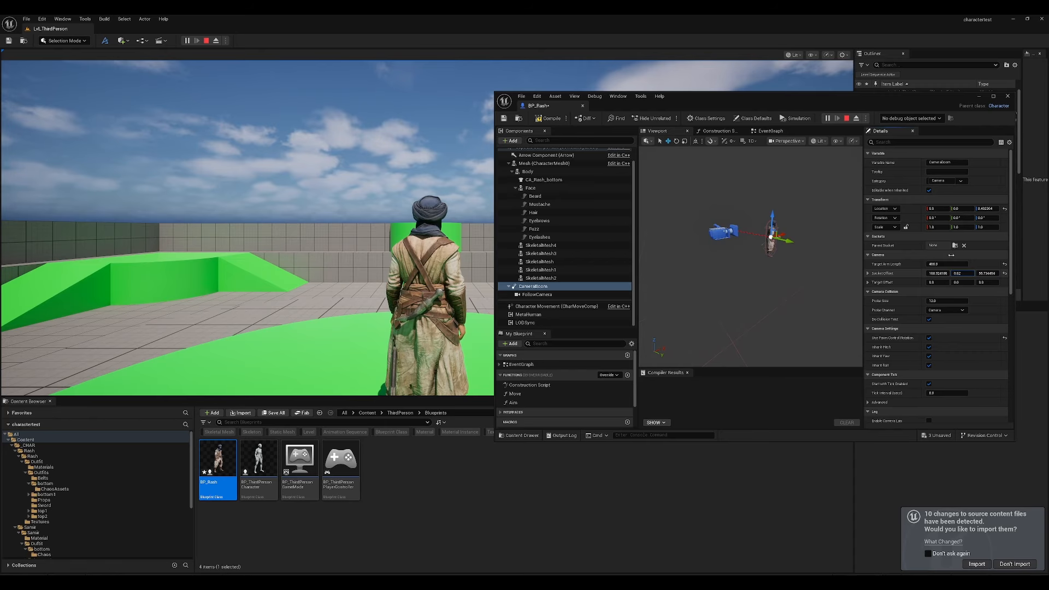
pyautogui.click(961, 273)
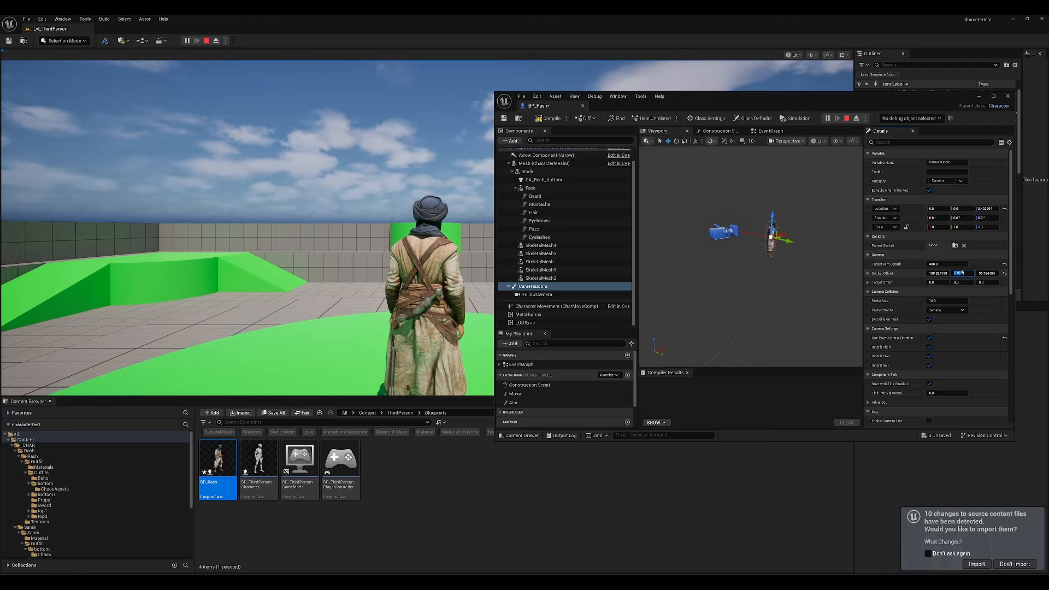
pyautogui.write('-20')
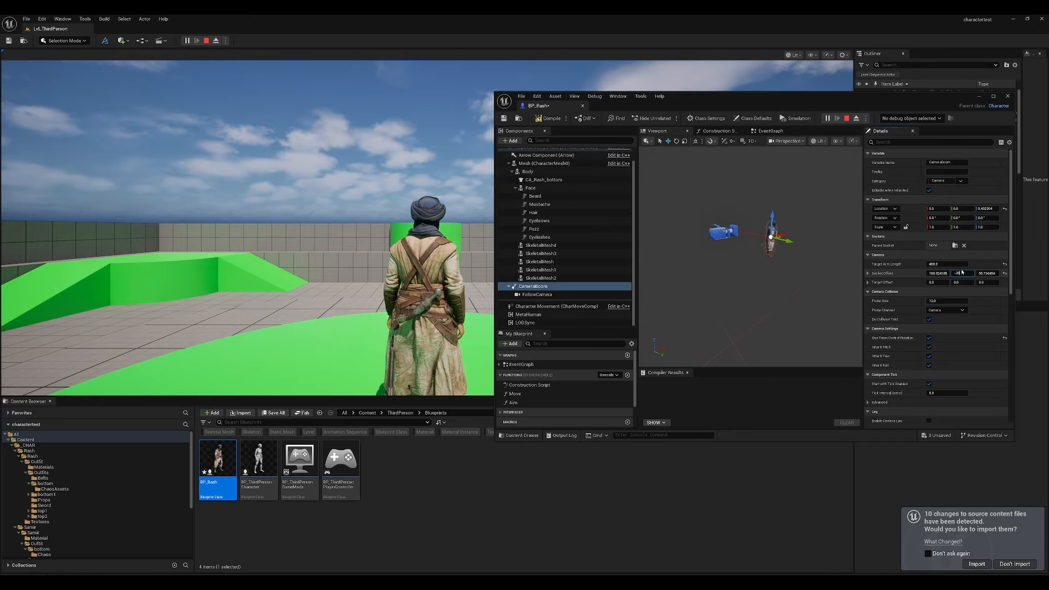
pyautogui.press('Return')
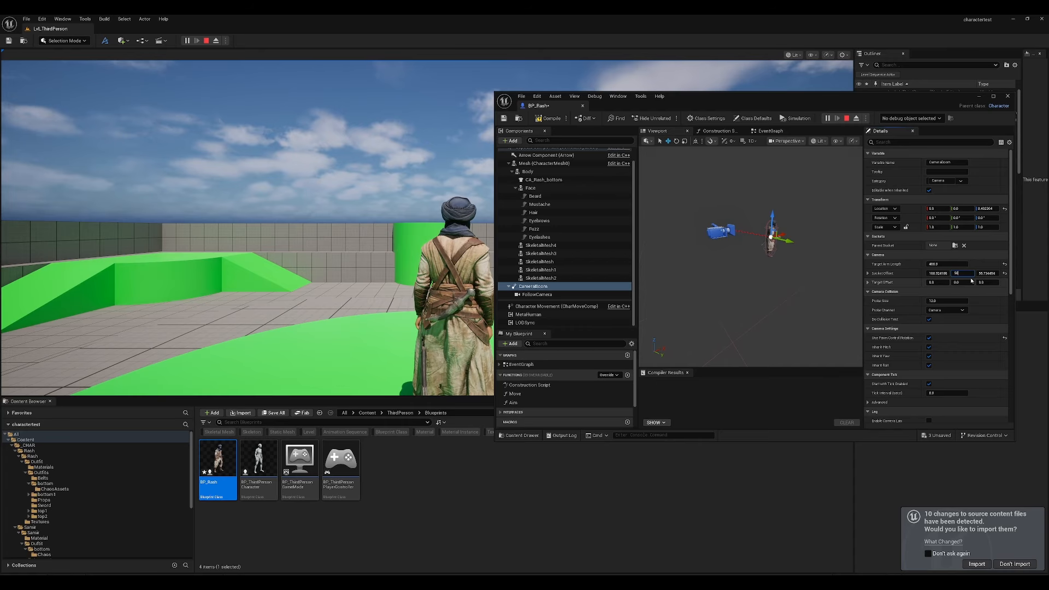
pyautogui.press('Return')
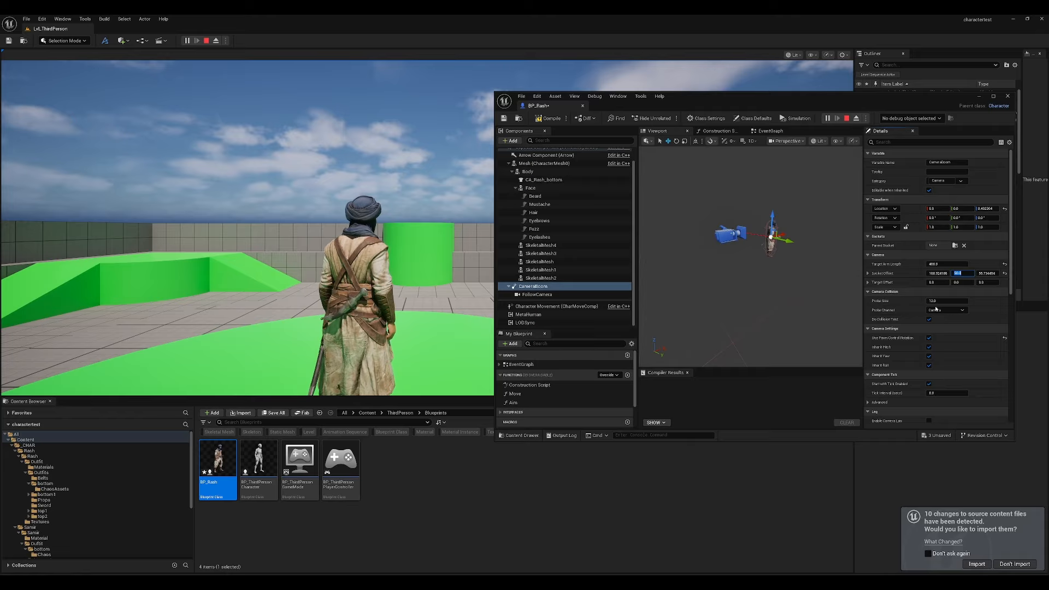
# Step: Set the FollowCamera's Field of View to 60 degrees
pyautogui.click(537, 294)
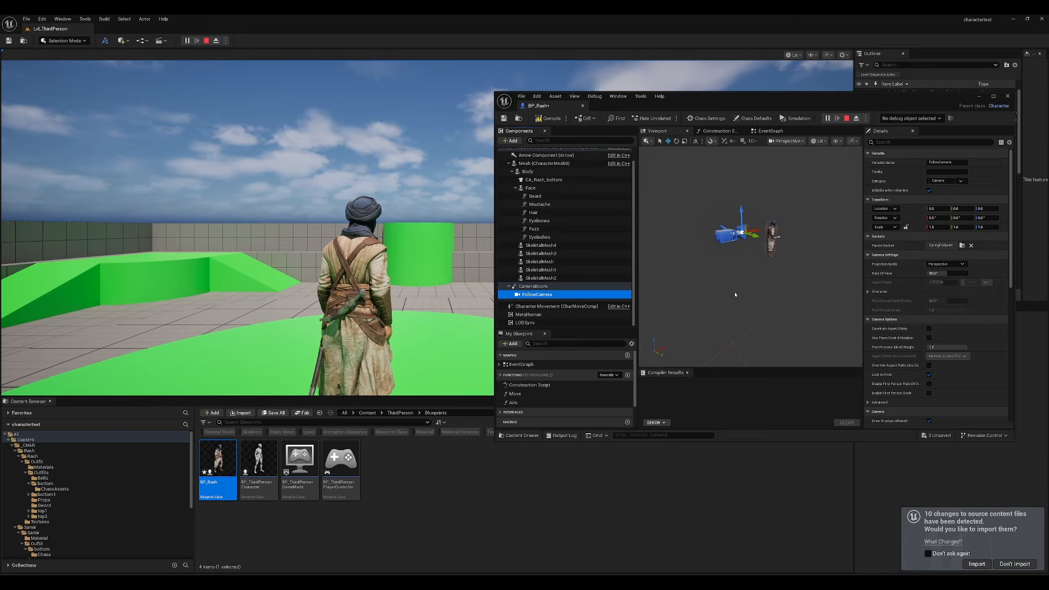
pyautogui.click(949, 274)
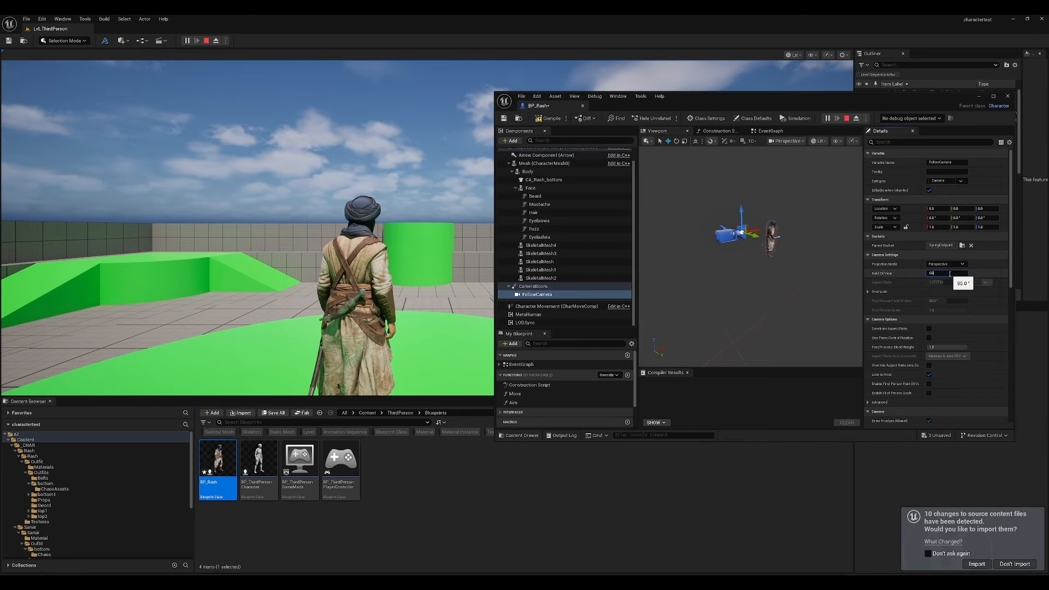
pyautogui.write('60')
pyautogui.press('Return')
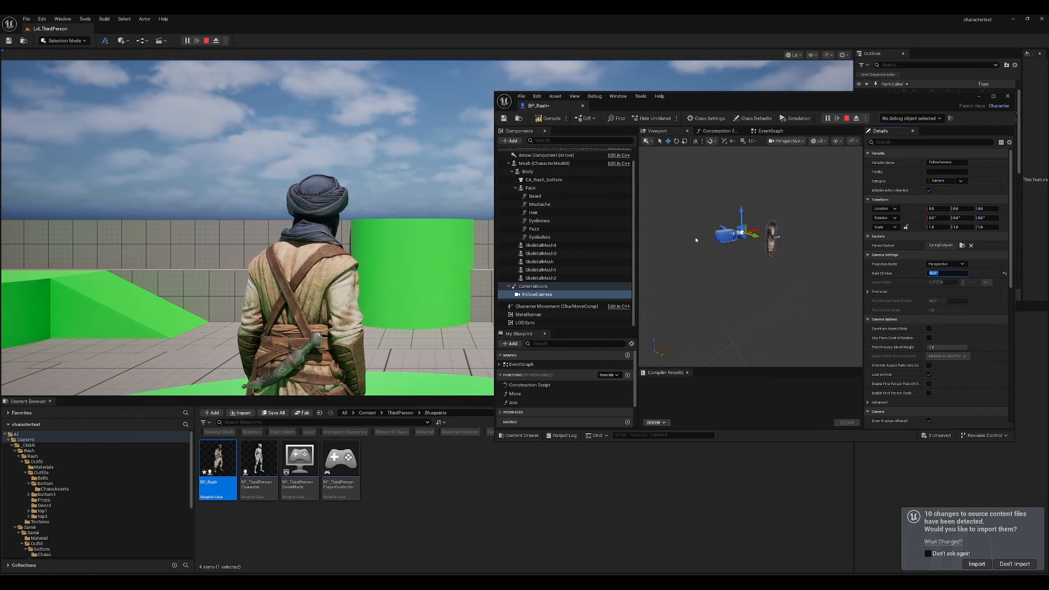
# Step: Set CameraBoom's Socket Offset to 120 on X and 70 on Z
pyautogui.click(532, 286)
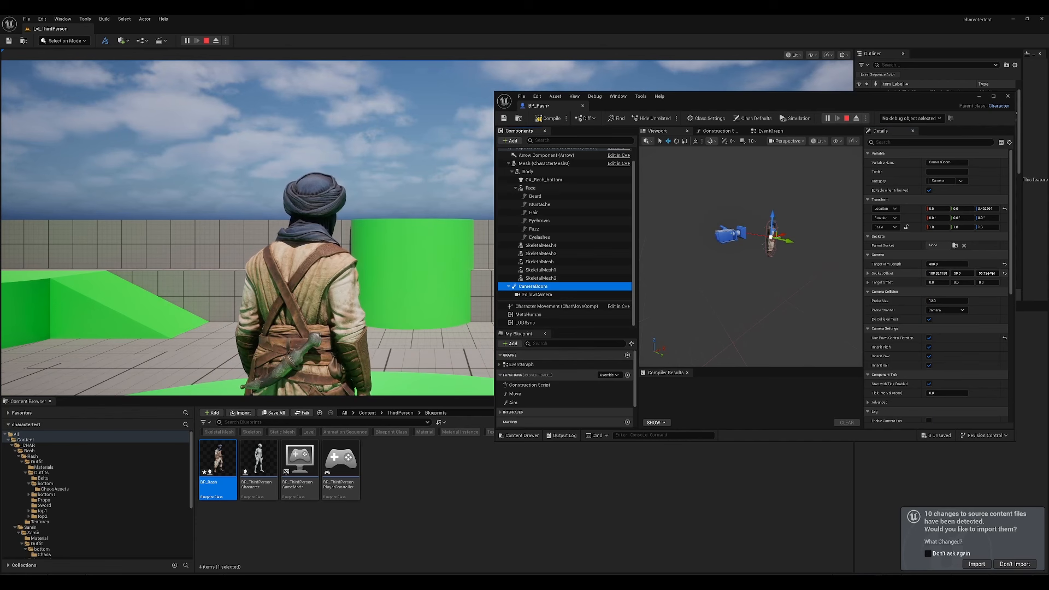
pyautogui.click(938, 273)
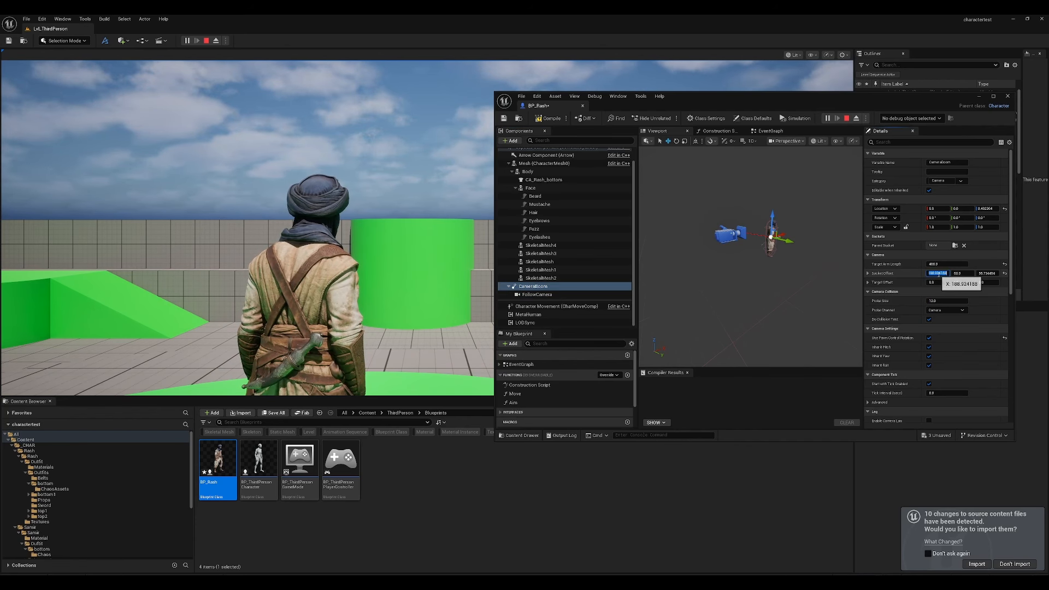
pyautogui.press('Return')
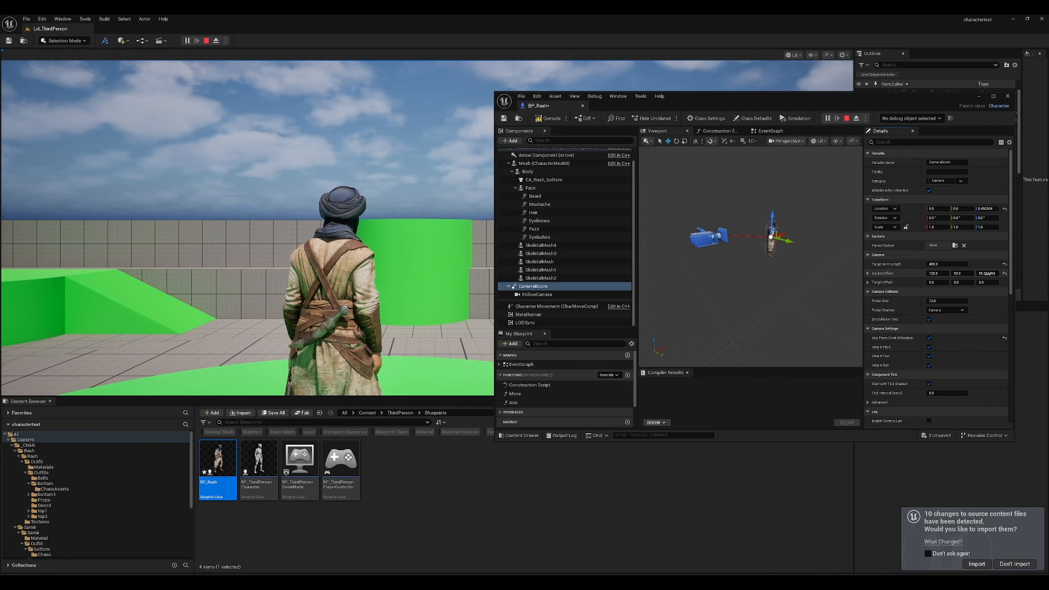
pyautogui.write('70')
pyautogui.press('Return')
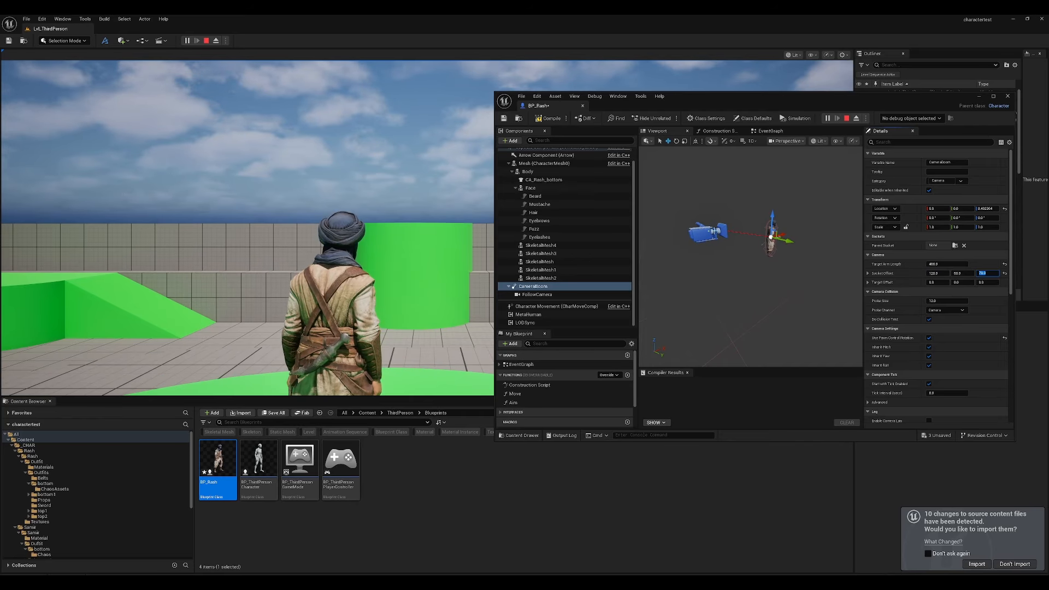
# Step: Tilt the FollowCamera slightly downward, compile BP_Rash, and end both its editor and the play session
pyautogui.click(711, 229)
pyautogui.moveTo(695, 205)
pyautogui.mouseDown()
pyautogui.moveTo(703, 218)
pyautogui.moveTo(701, 200)
pyautogui.mouseUp()
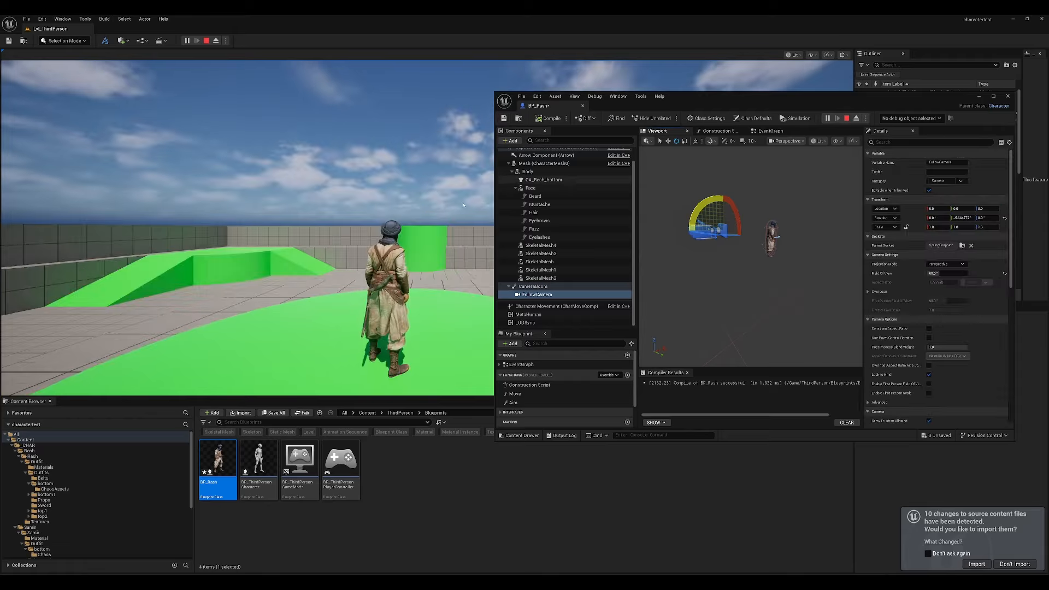
pyautogui.click(1008, 97)
pyautogui.click(207, 41)
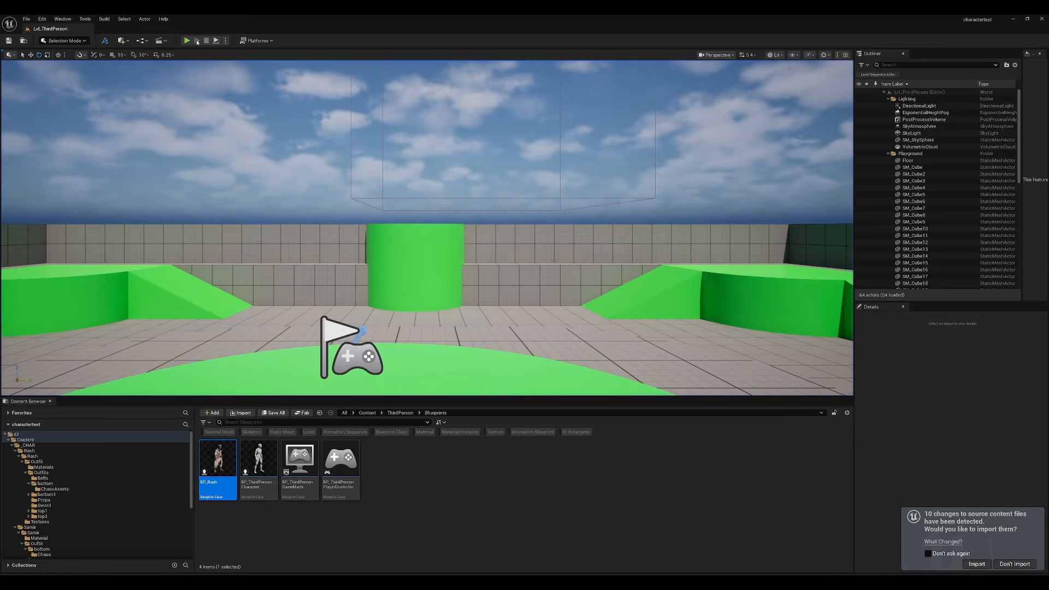
# Step: Play the level and run and jump with Rash to check the camera framing, clothing and sword motion, ending the session when done
pyautogui.click(187, 40)
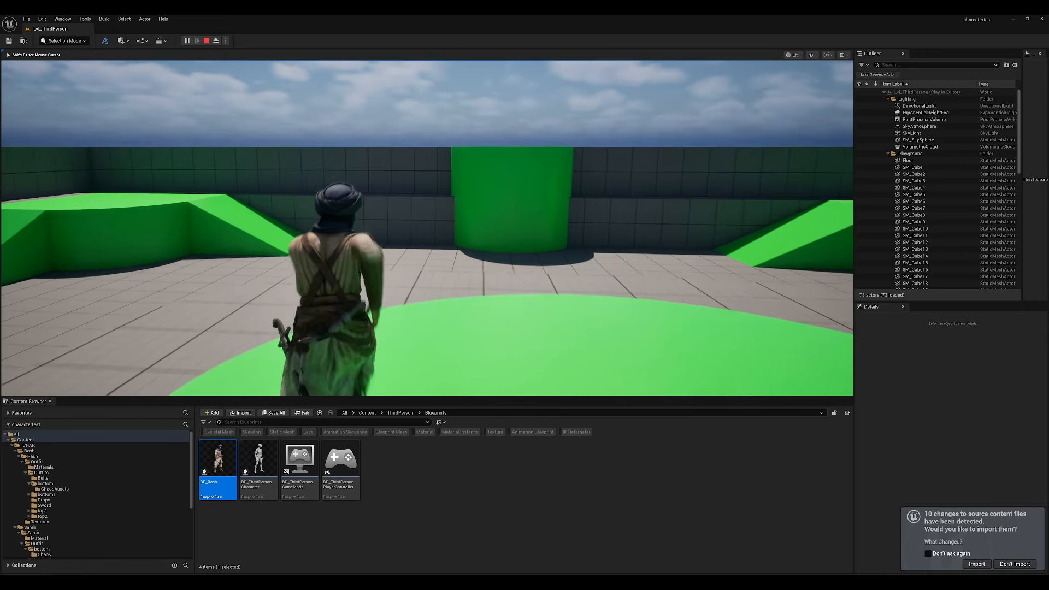
pyautogui.press('w')
pyautogui.press('w')
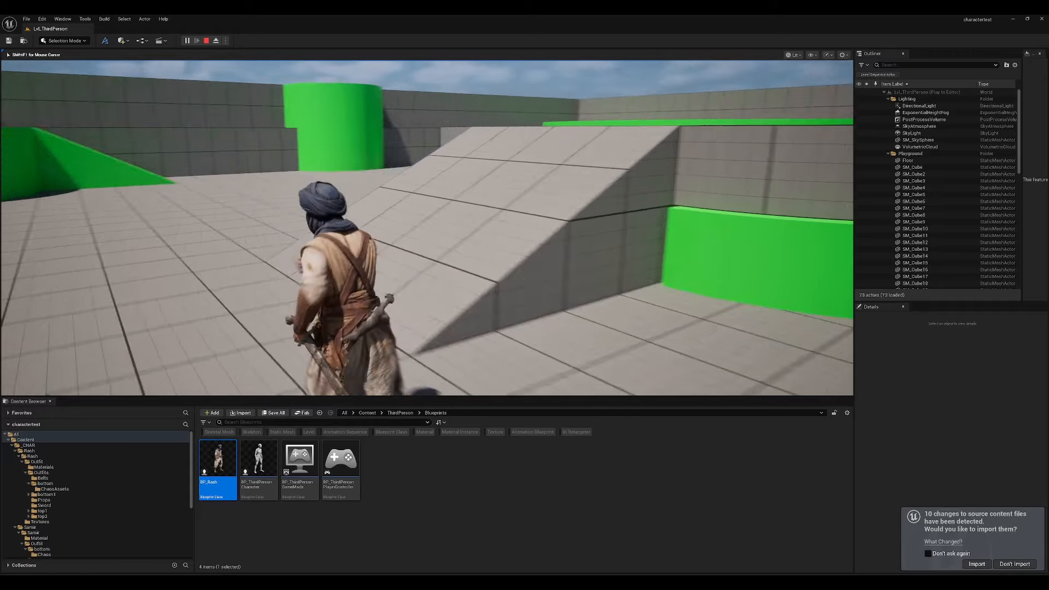
pyautogui.press('w')
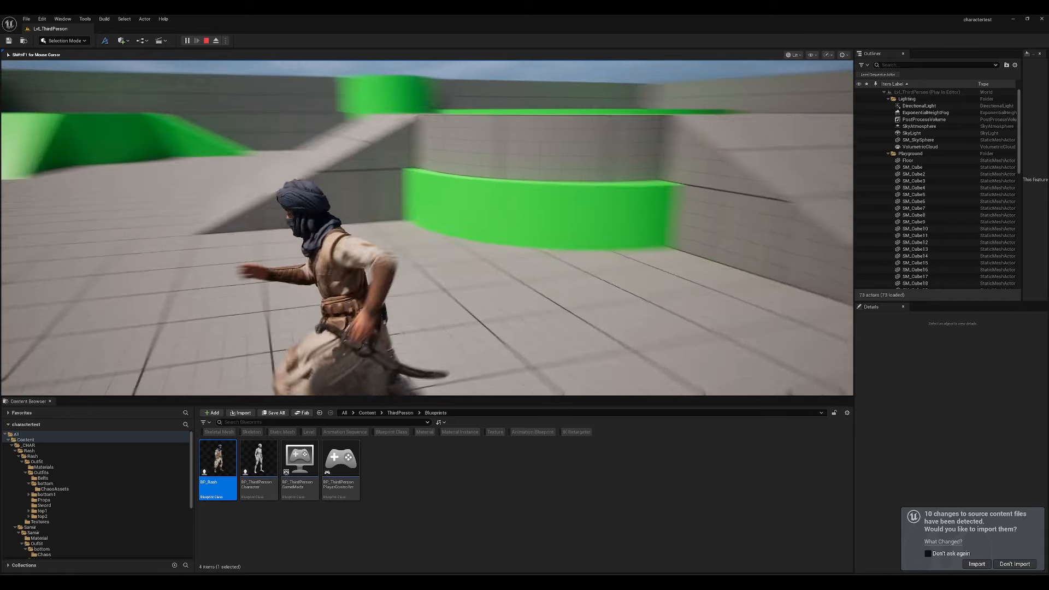
pyautogui.press('w')
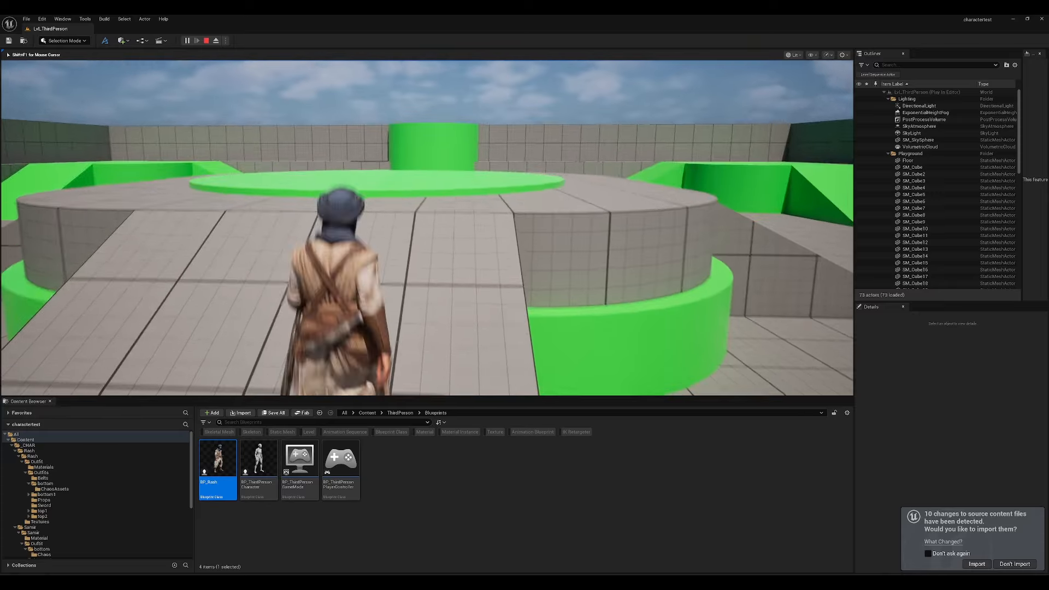
pyautogui.press('w')
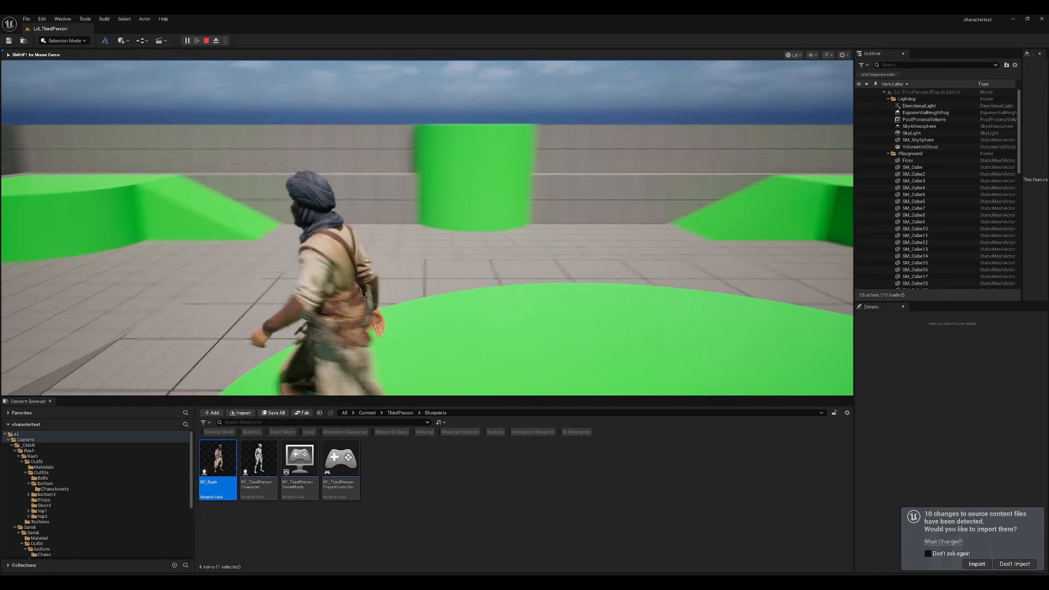
pyautogui.press('w')
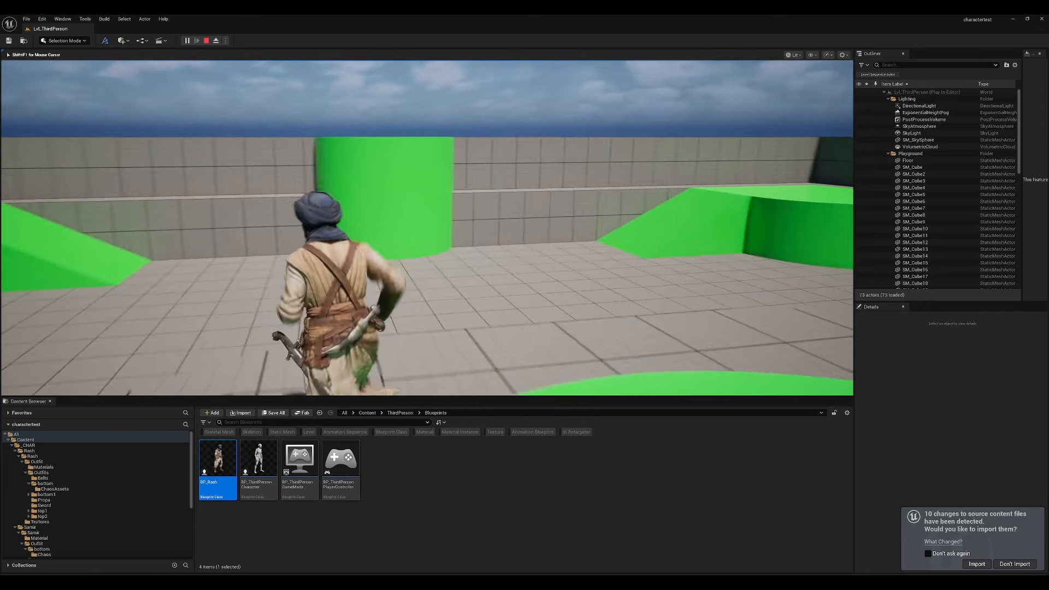
pyautogui.press('w')
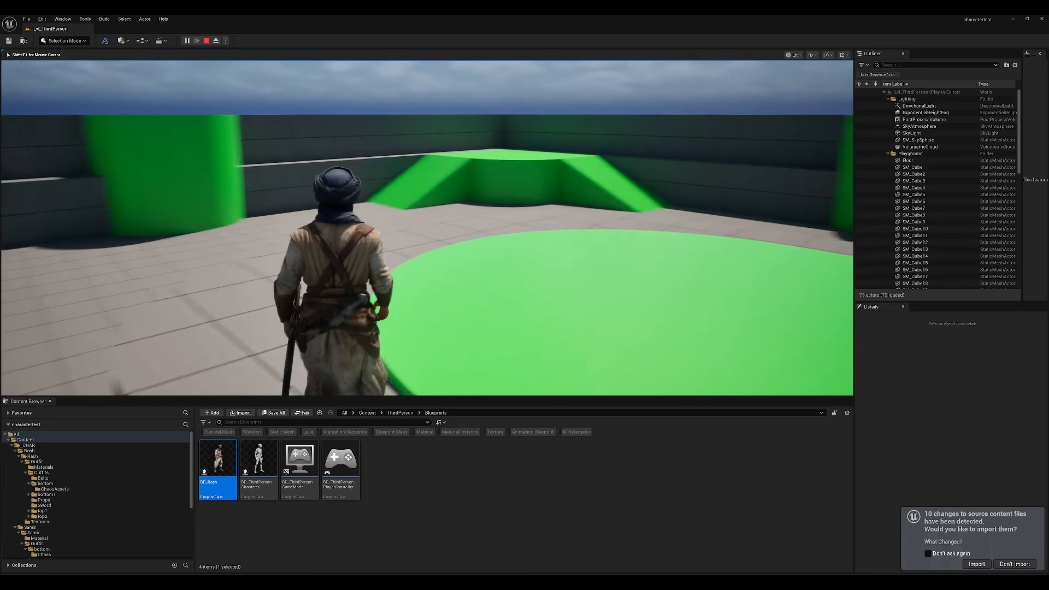
pyautogui.press('w')
pyautogui.press('space')
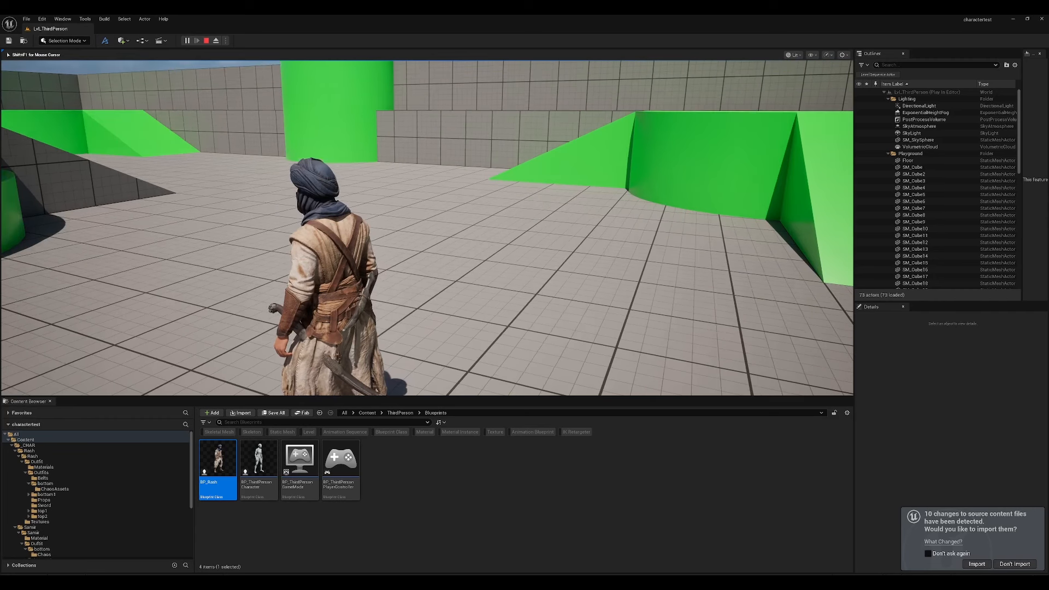
pyautogui.press('Escape')
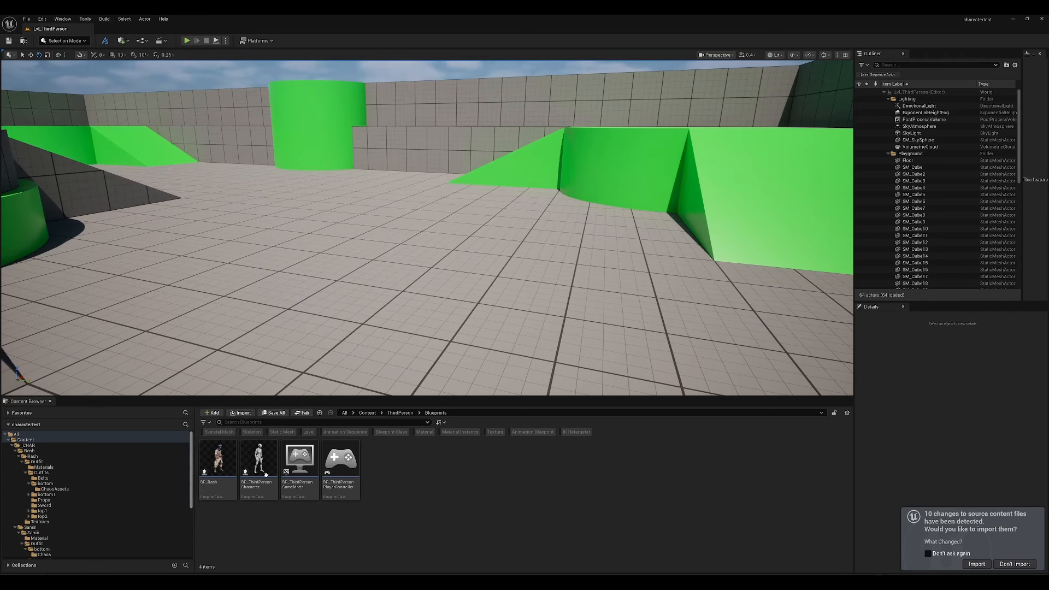
# Step: Enlarge the content browser, open BP_Rash, and locate the props material of its SkeletalMesh4 component in the project content
pyautogui.moveTo(285, 398); pyautogui.dragTo(285, 330)
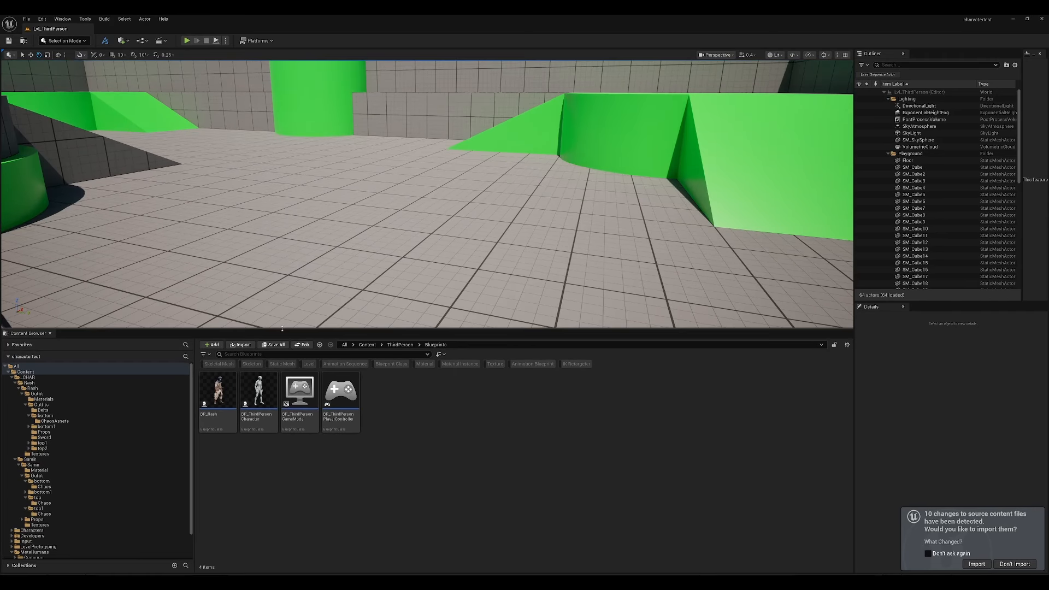
pyautogui.click(222, 398)
pyautogui.doubleClick(222, 398)
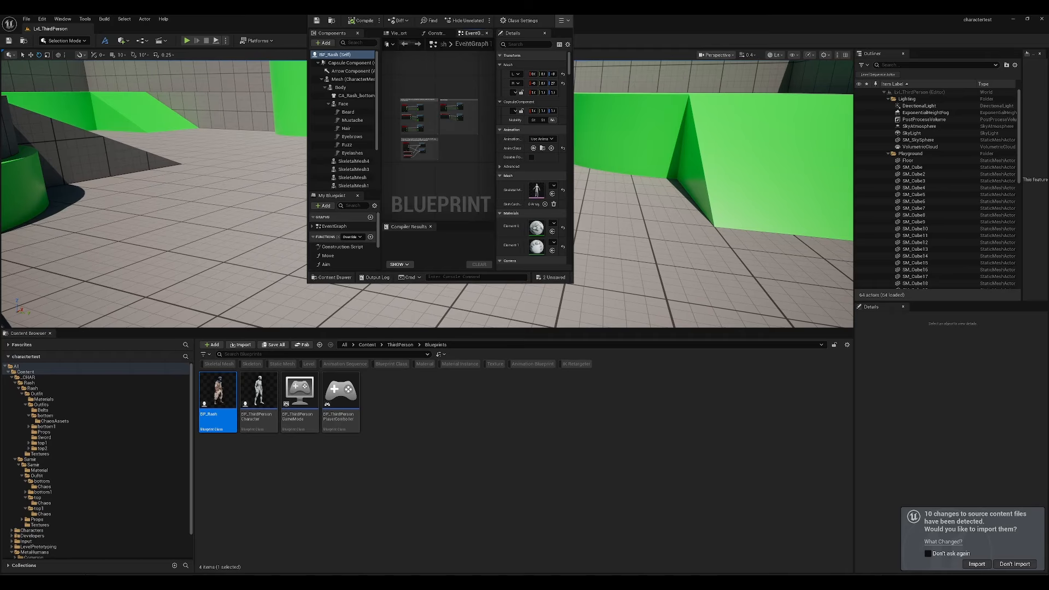
pyautogui.moveTo(606, 374); pyautogui.dragTo(827, 478)
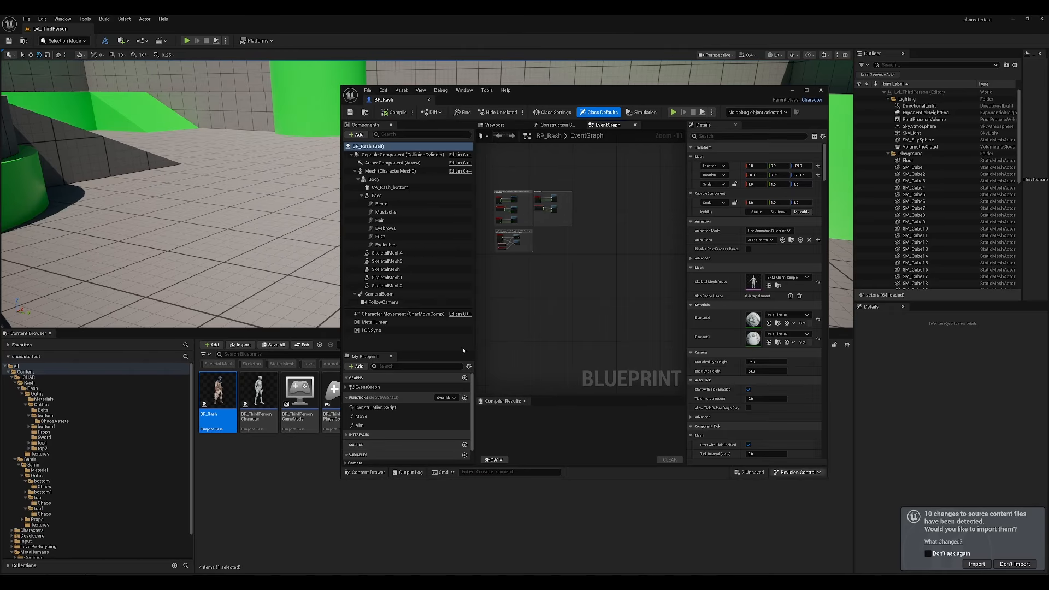
pyautogui.click(400, 253)
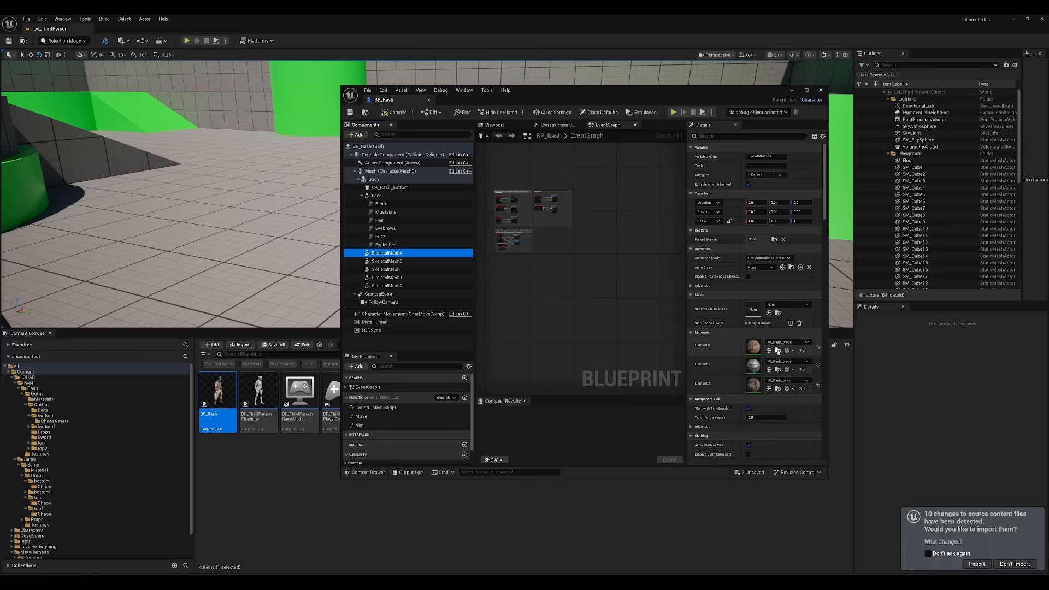
pyautogui.click(778, 351)
# Step: Move the BP_Rash window clear of the Props folder's assets and open the Rash_props5_Physics asset
pyautogui.moveTo(625, 92); pyautogui.dragTo(769, 102)
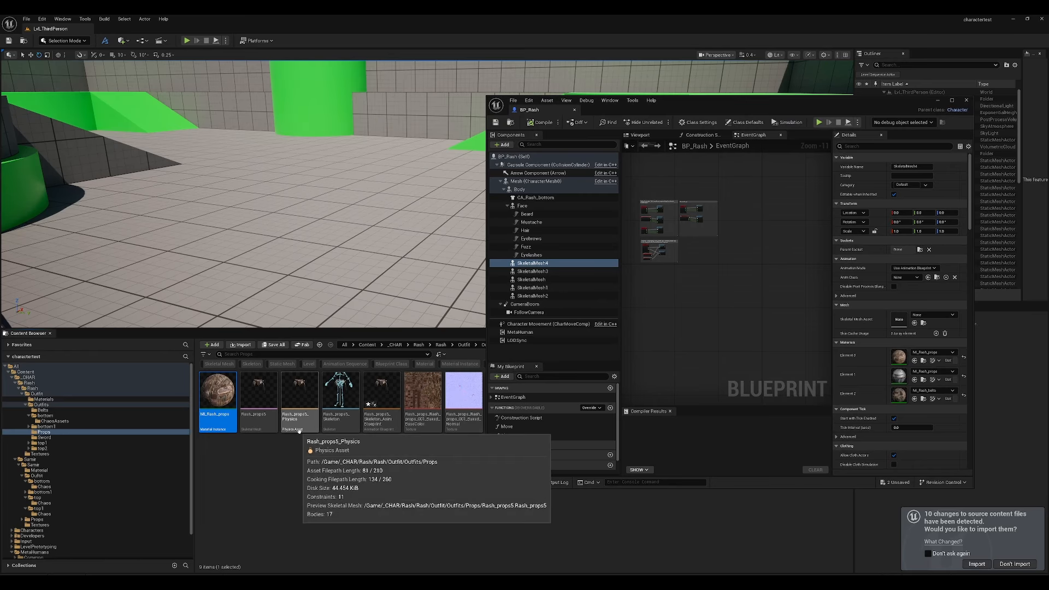
pyautogui.click(305, 392)
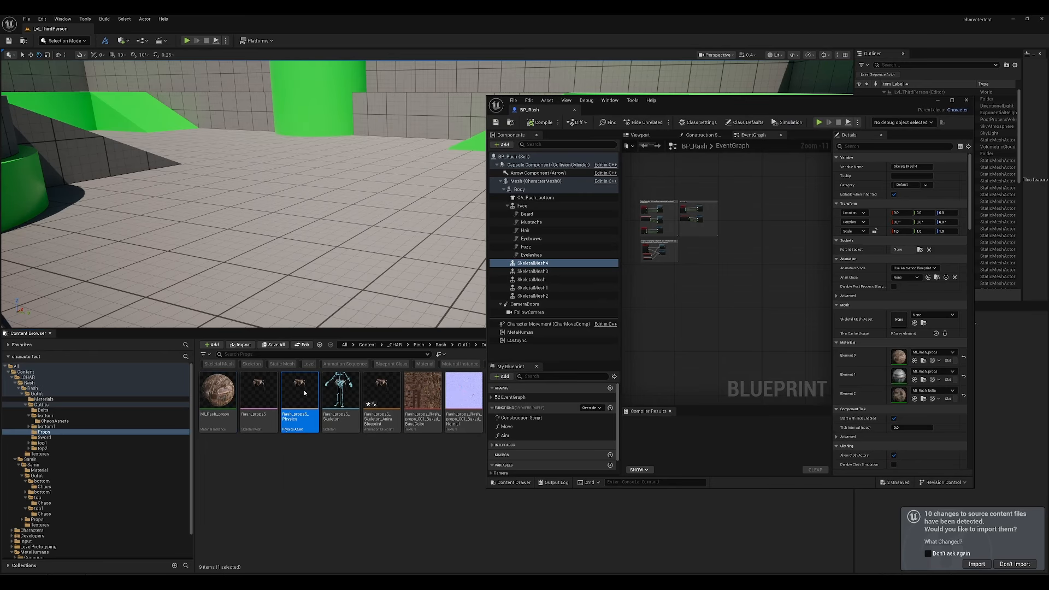
pyautogui.doubleClick(304, 392)
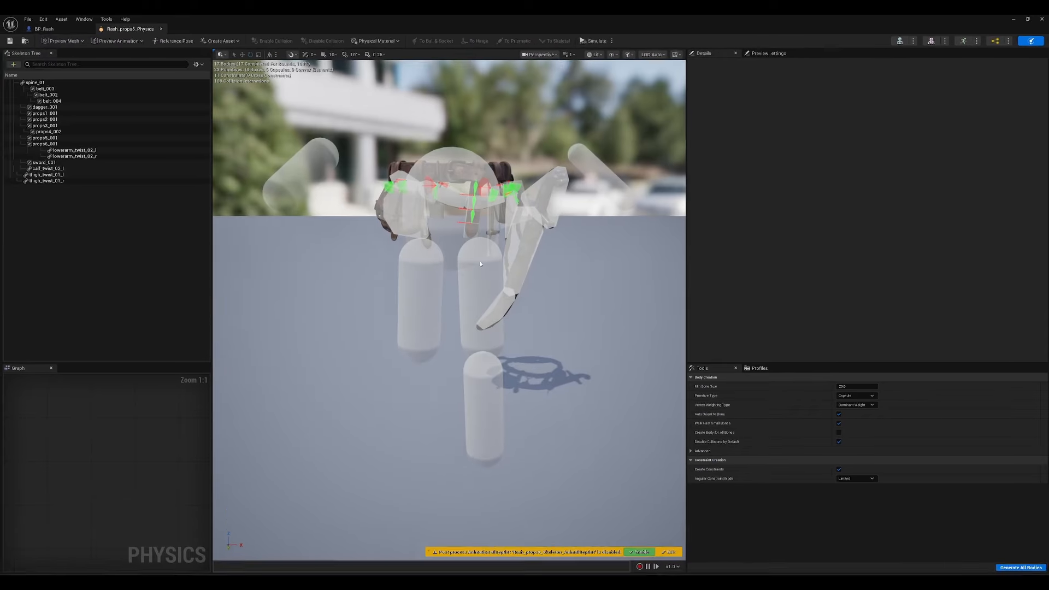
# Step: Examine the belt, sword and leg collision bodies up close and select the thigh_twist_01_l capsule
pyautogui.press('d')
pyautogui.moveTo(481, 263); pyautogui.dragTo(349, 251, button='right')
pyautogui.press('w')
pyautogui.scroll(-1, 481, 264)
pyautogui.press('d')
pyautogui.moveTo(448, 295); pyautogui.dragTo(484, 325, button='right')
pyautogui.scroll(-1, 448, 295)
pyautogui.press('a')
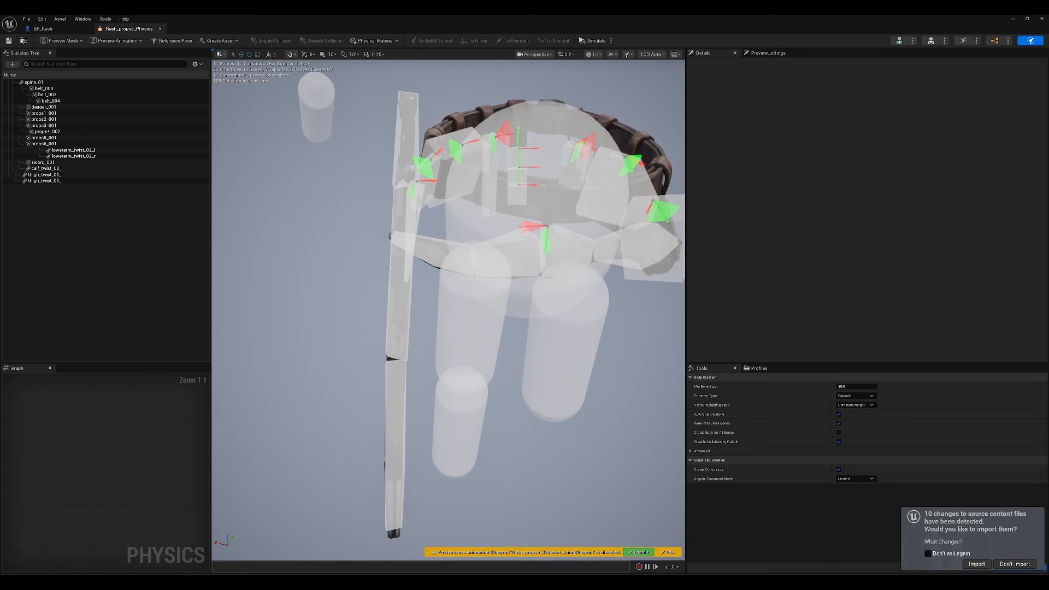
pyautogui.moveTo(445, 278)
pyautogui.mouseDown(button='right')
pyautogui.moveTo(431, 273)
pyautogui.moveTo(445, 278)
pyautogui.mouseUp(button='right')
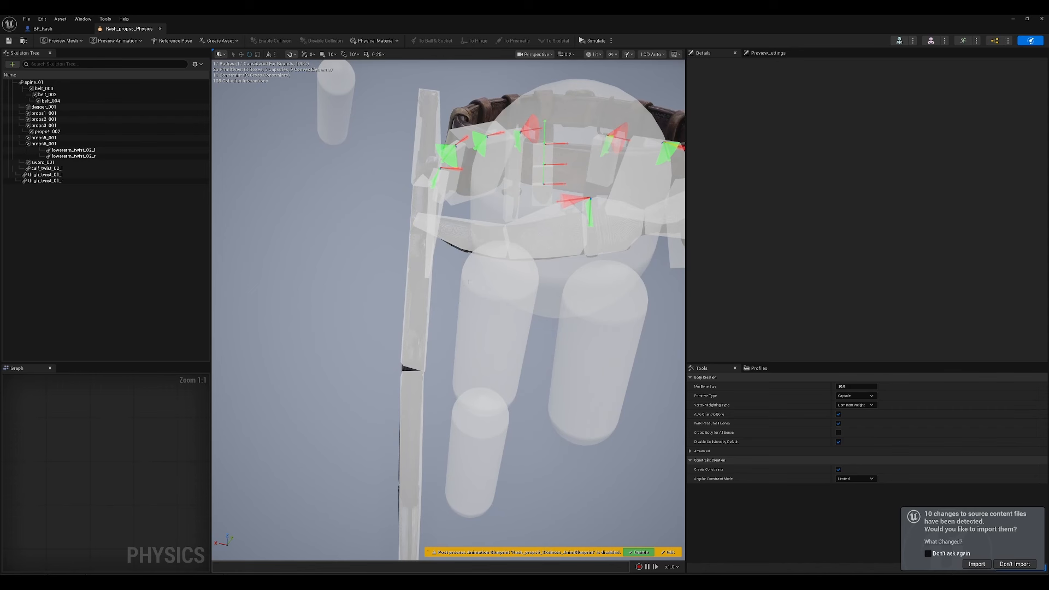
pyautogui.scroll(-4, 469, 299)
pyautogui.click(489, 289)
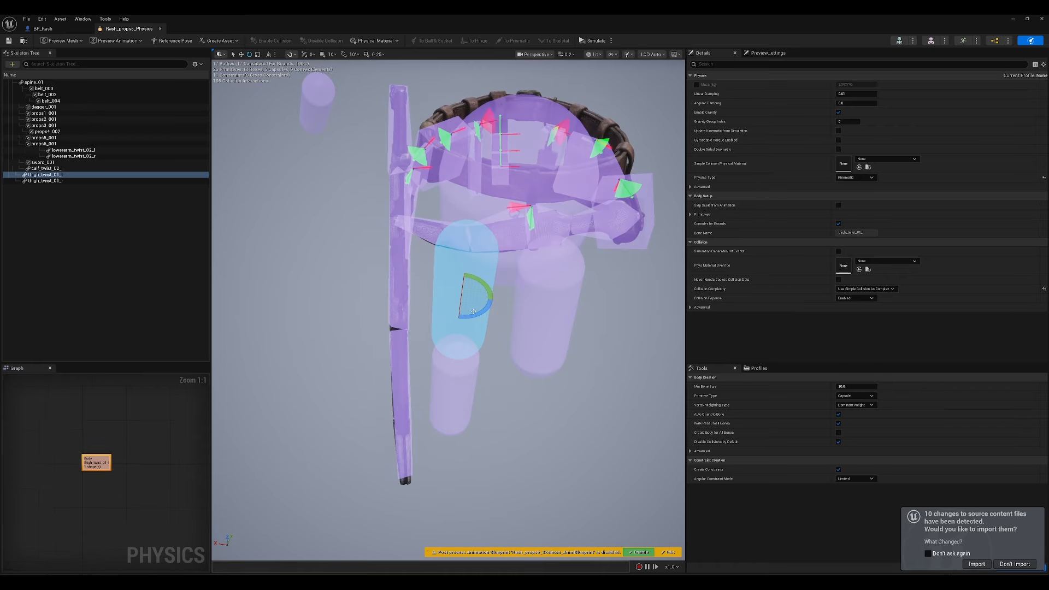
pyautogui.moveTo(492, 286)
pyautogui.mouseDown(button='right')
pyautogui.moveTo(415, 259)
pyautogui.moveTo(487, 292)
pyautogui.mouseUp(button='right')
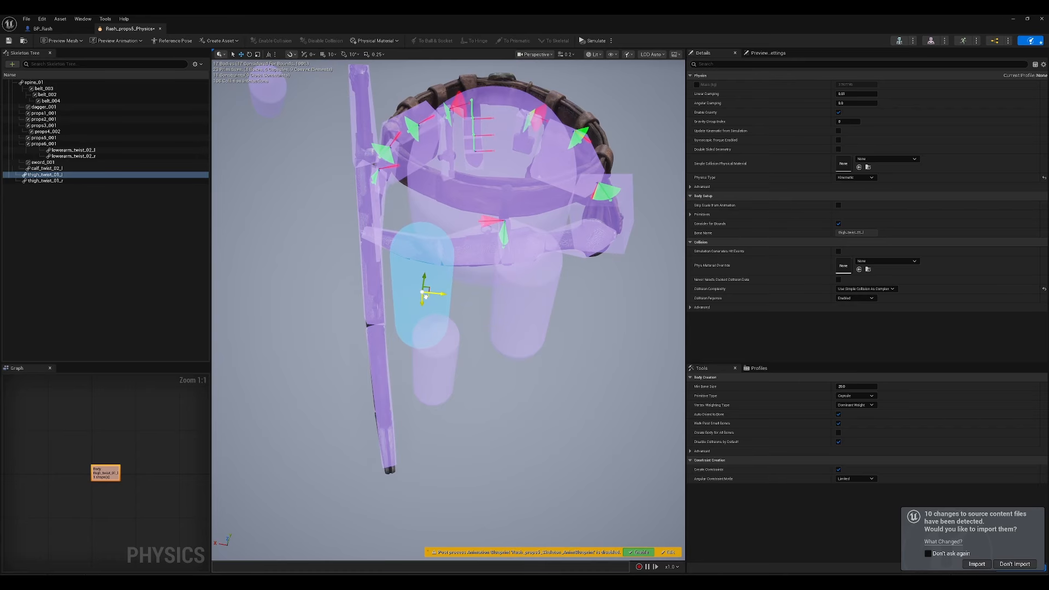
pyautogui.moveTo(447, 285); pyautogui.dragTo(483, 267, button='right')
pyautogui.hotkey('ctrl', 'z')
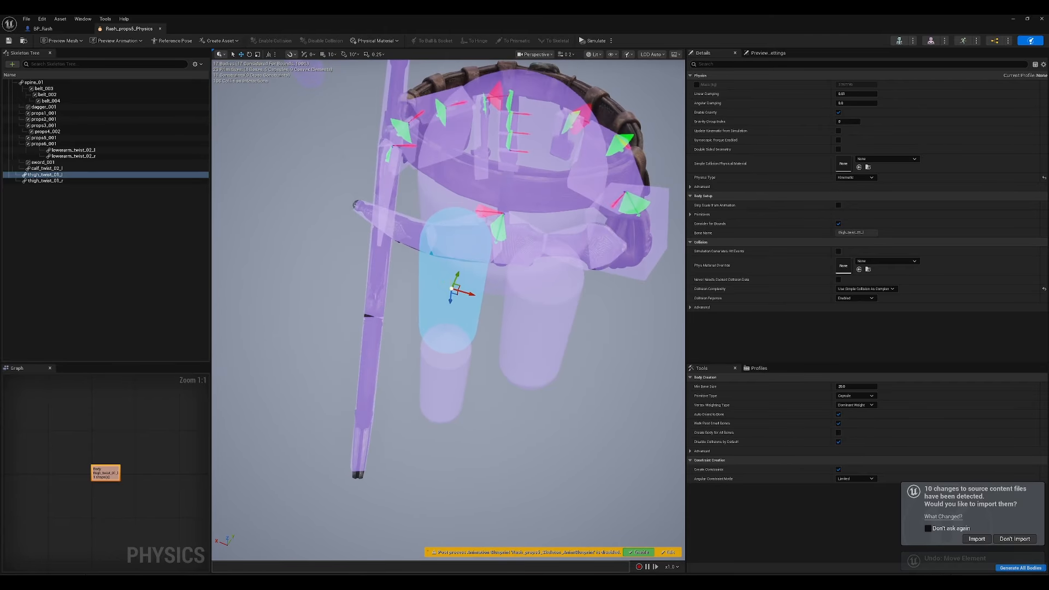
# Step: Shift the thigh_twist_01_l capsule outward toward the sword and enlarge it so it fills the gap beside the blade
pyautogui.moveTo(458, 285); pyautogui.dragTo(449, 289)
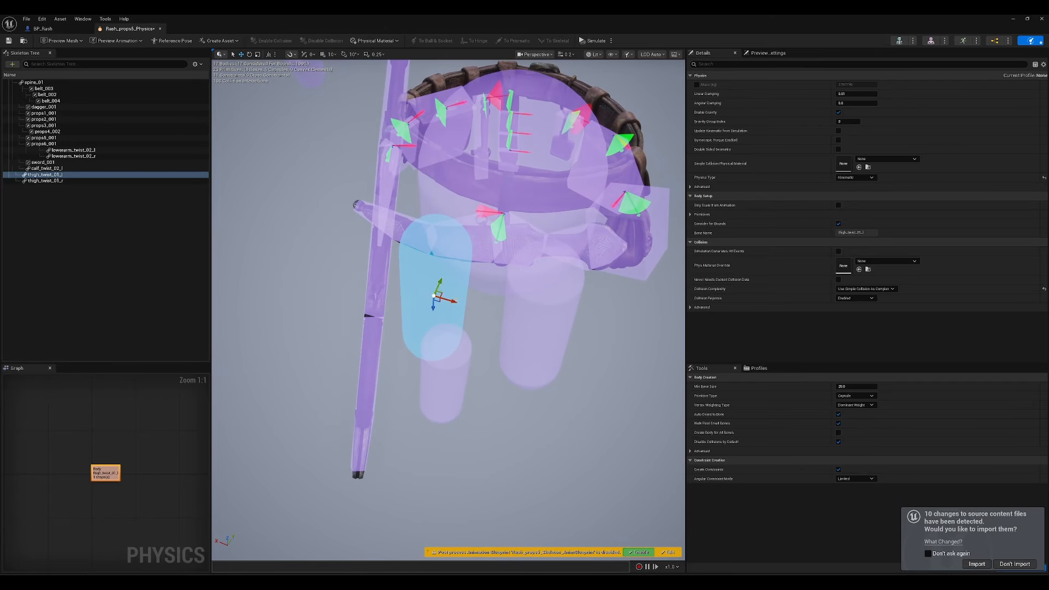
pyautogui.moveTo(449, 289)
pyautogui.mouseDown(button='right')
pyautogui.moveTo(452, 276)
pyautogui.moveTo(455, 297)
pyautogui.mouseUp(button='right')
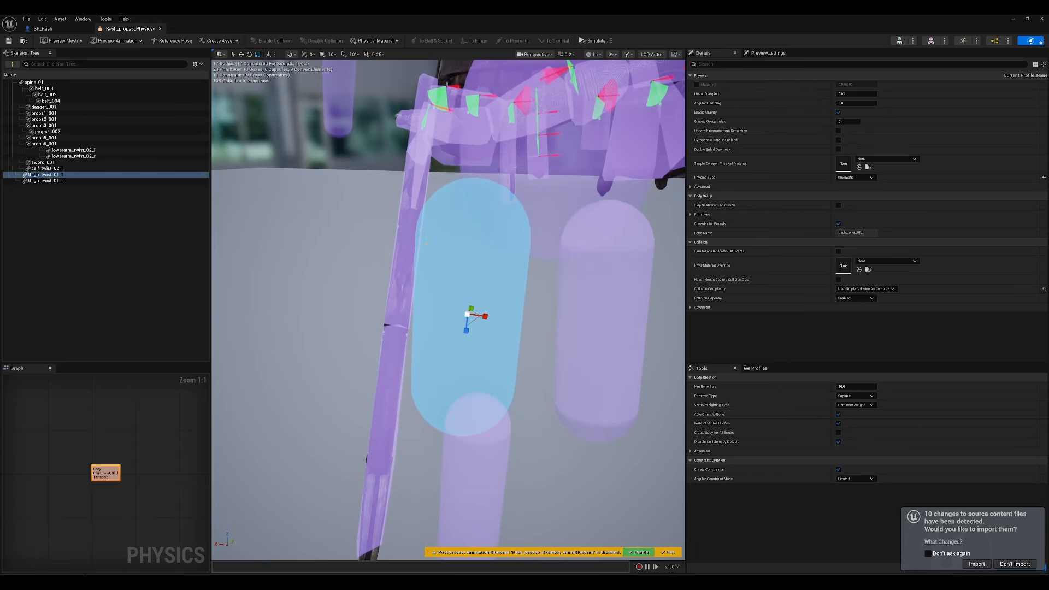
pyautogui.scroll(2, 450, 267)
pyautogui.moveTo(453, 243); pyautogui.dragTo(447, 299, button='right')
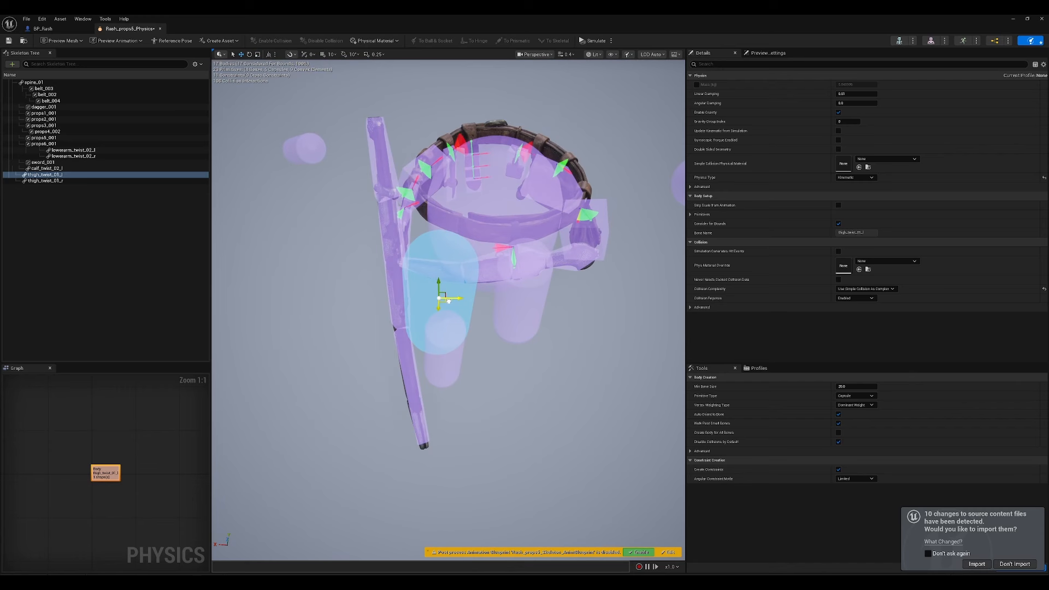
pyautogui.moveTo(447, 295); pyautogui.dragTo(381, 216, button='right')
pyautogui.scroll(-1, 341, 210)
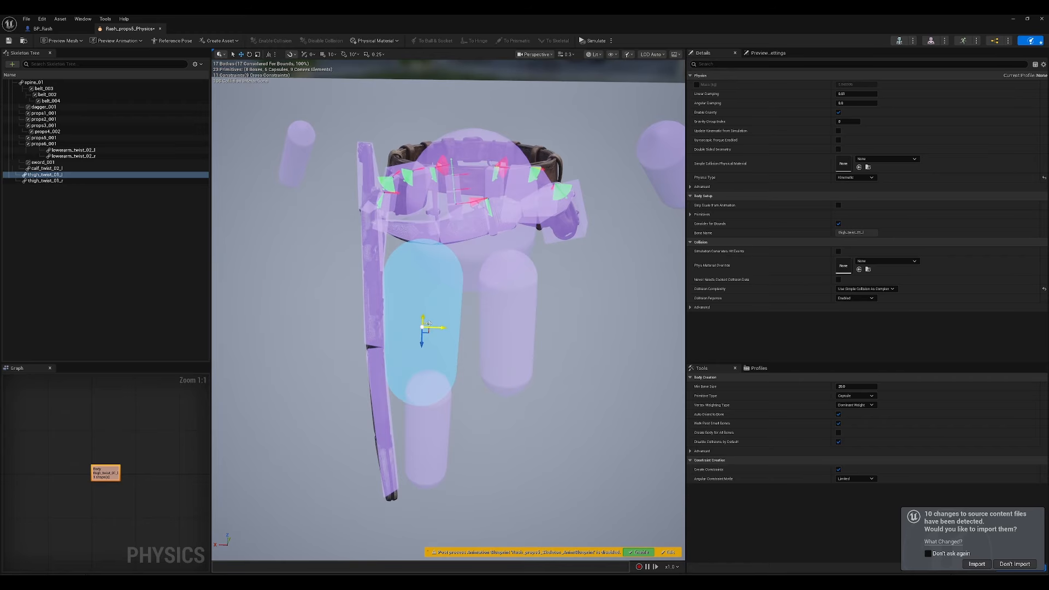
pyautogui.moveTo(429, 283); pyautogui.dragTo(445, 308, button='right')
pyautogui.moveTo(550, 496); pyautogui.dragTo(549, 495, button='right')
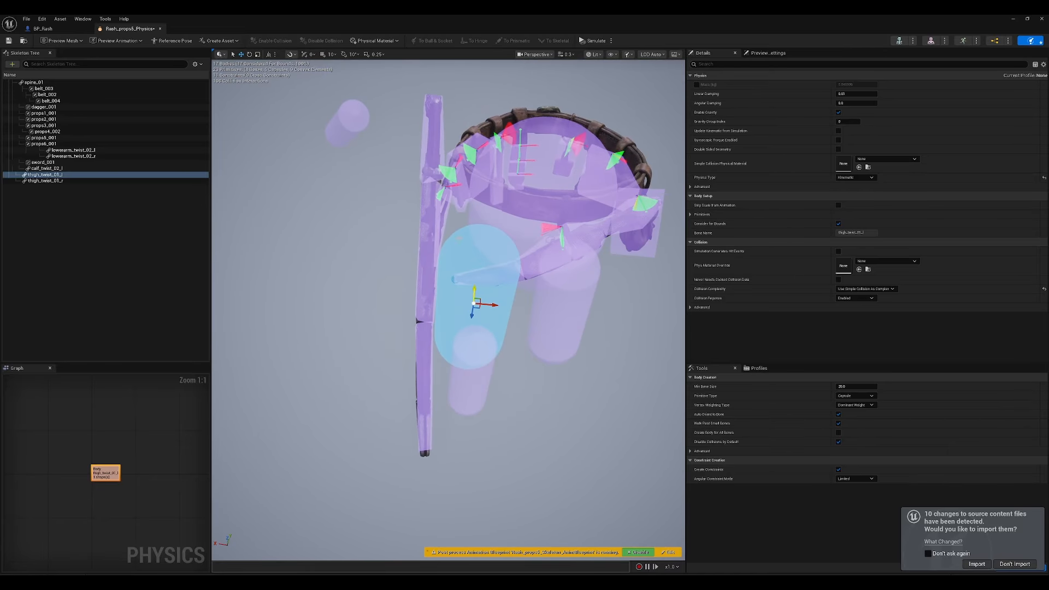
# Step: Save and close the Rash_props5_Physics asset, and shrink the BP_Rash window to reach the Props folder
pyautogui.click(9, 41)
pyautogui.middleClick(132, 31)
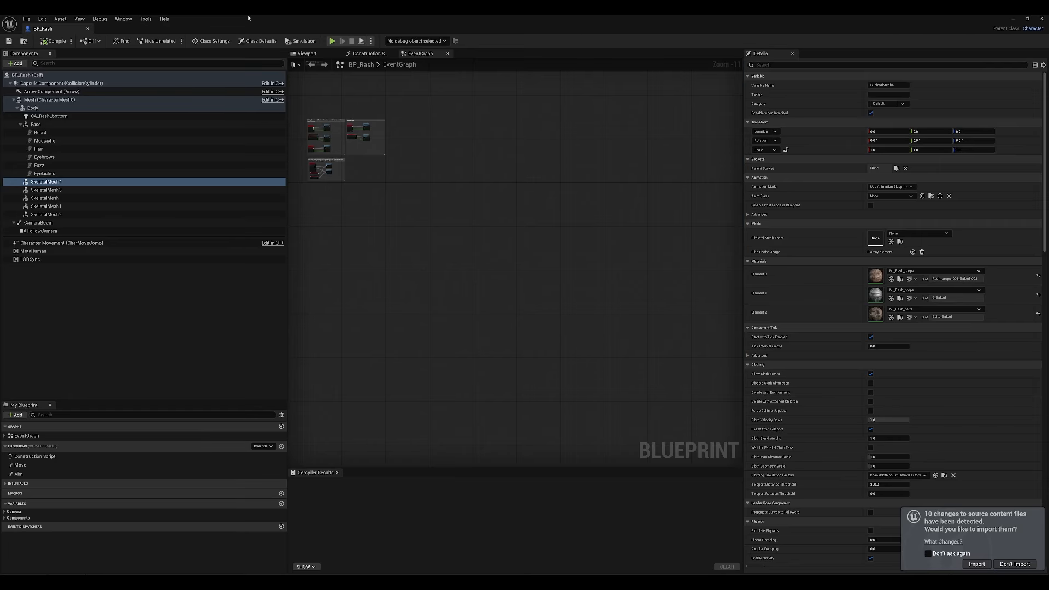
pyautogui.doubleClick(248, 18)
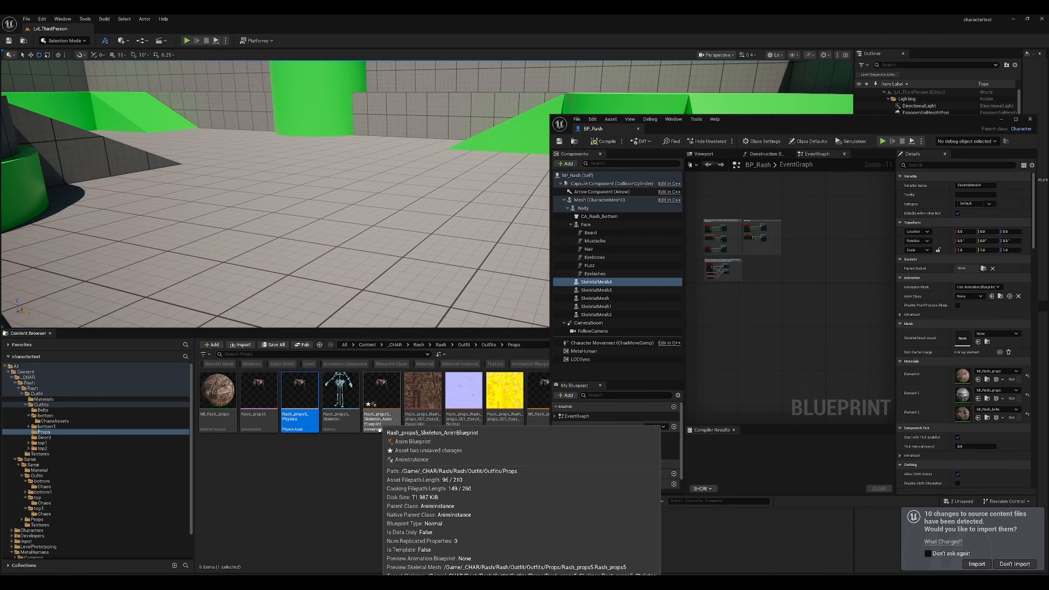
# Step: Open and compile Rash_props5_Skeleton_AnimBlueprint, and briefly play the level to check the sword against Rash's leg
pyautogui.click(381, 381)
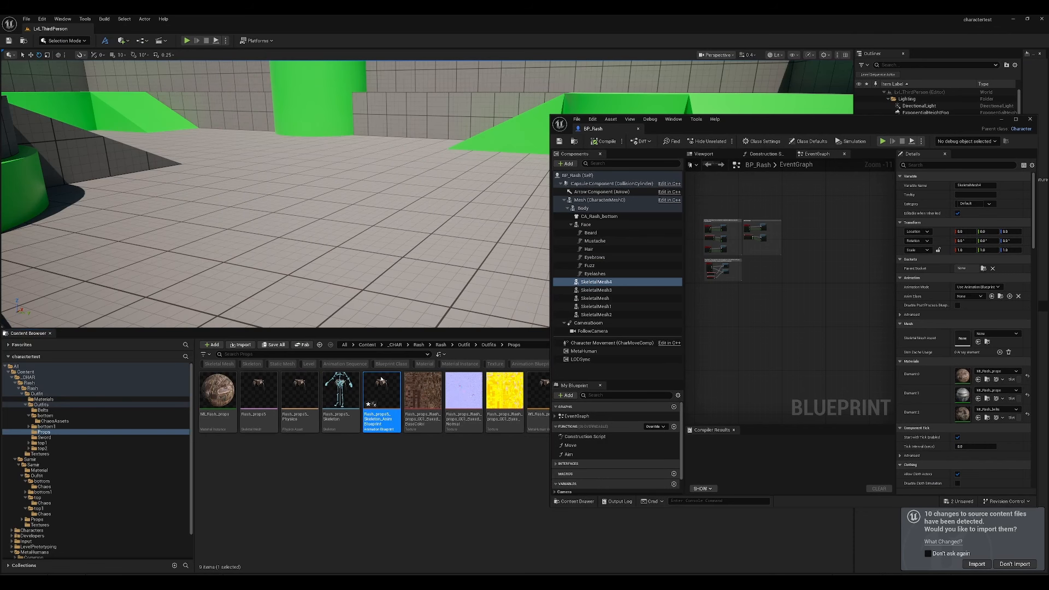
pyautogui.doubleClick(382, 381)
pyautogui.click(599, 142)
pyautogui.moveTo(770, 126); pyautogui.dragTo(746, 112)
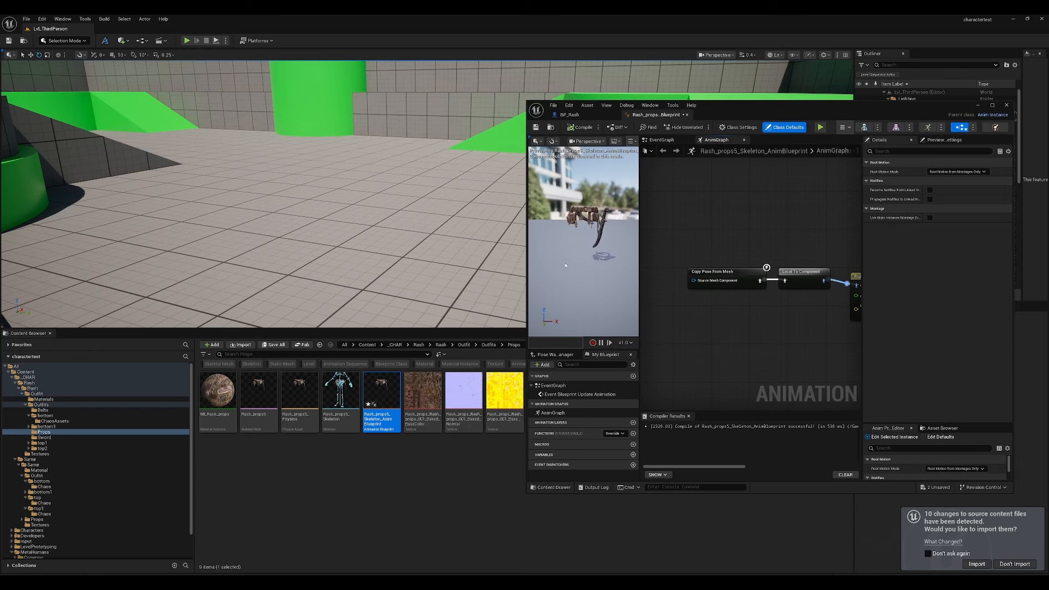
pyautogui.click(186, 40)
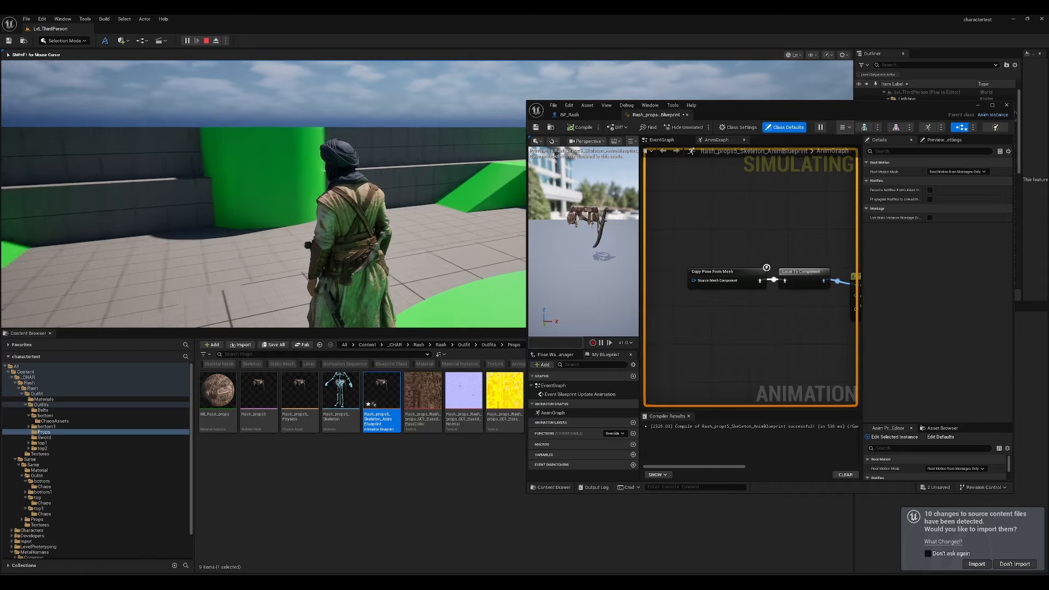
pyautogui.press('Escape')
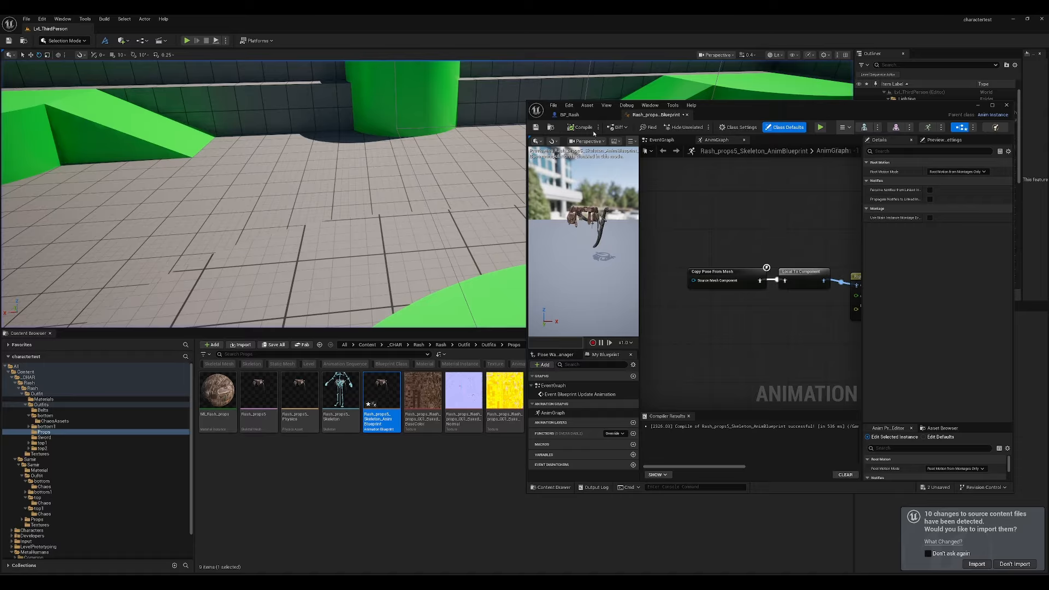
# Step: Reopen the Rash_props5_Physics asset full screen, view the leg capsules up close and select the sword_001 body
pyautogui.click(301, 398)
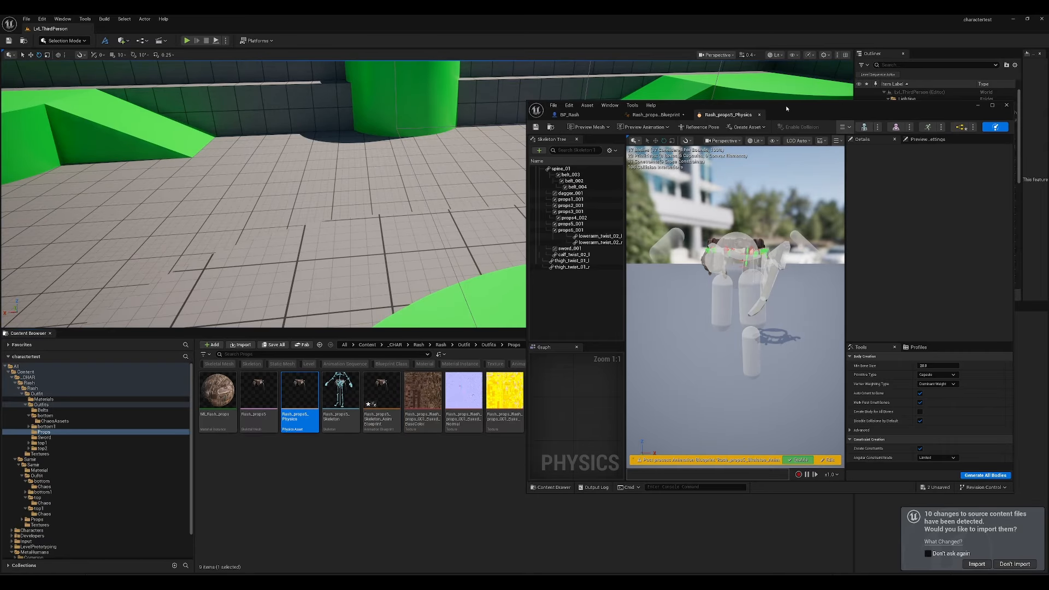
pyautogui.doubleClick(787, 109)
pyautogui.moveTo(448, 309); pyautogui.dragTo(459, 355, button='right')
pyautogui.press('w')
pyautogui.scroll(-2, 448, 309)
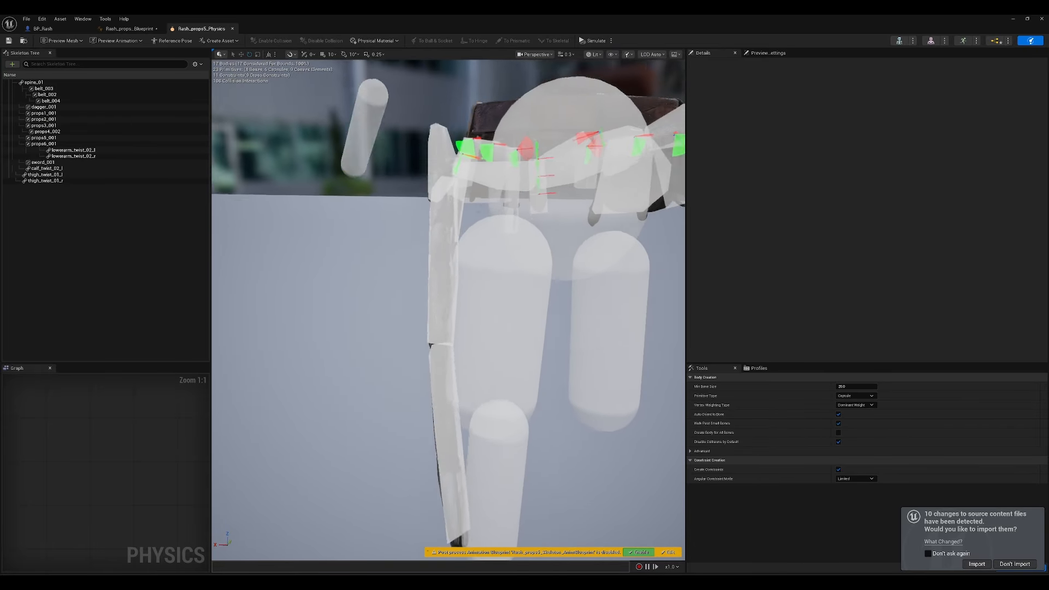
pyautogui.click(415, 328)
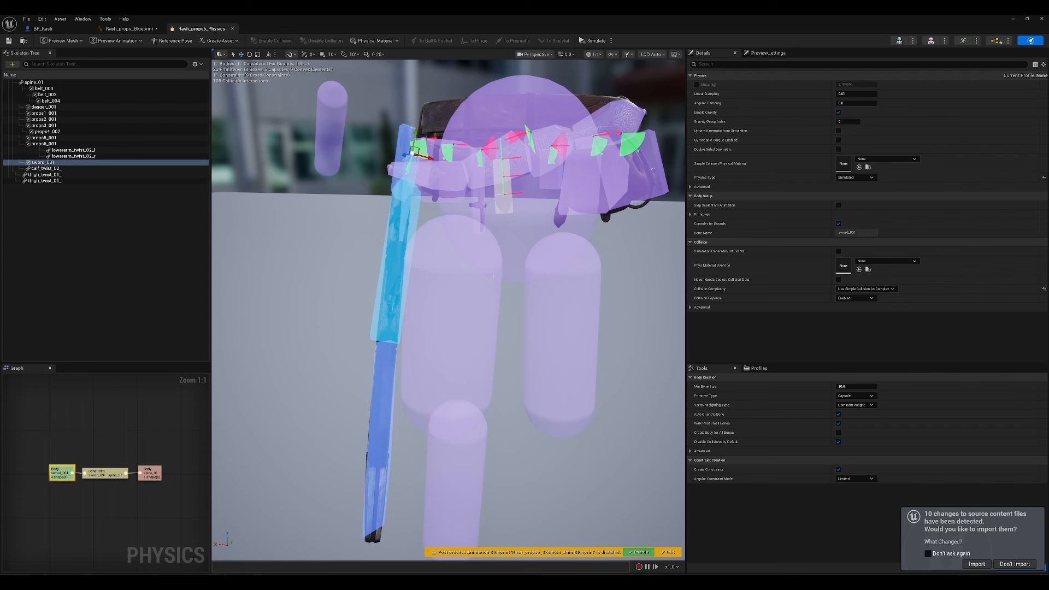
# Step: Return to the level and play it to check how the sword hangs beside Rash's leg, viewing him from several sides
pyautogui.click(124, 29)
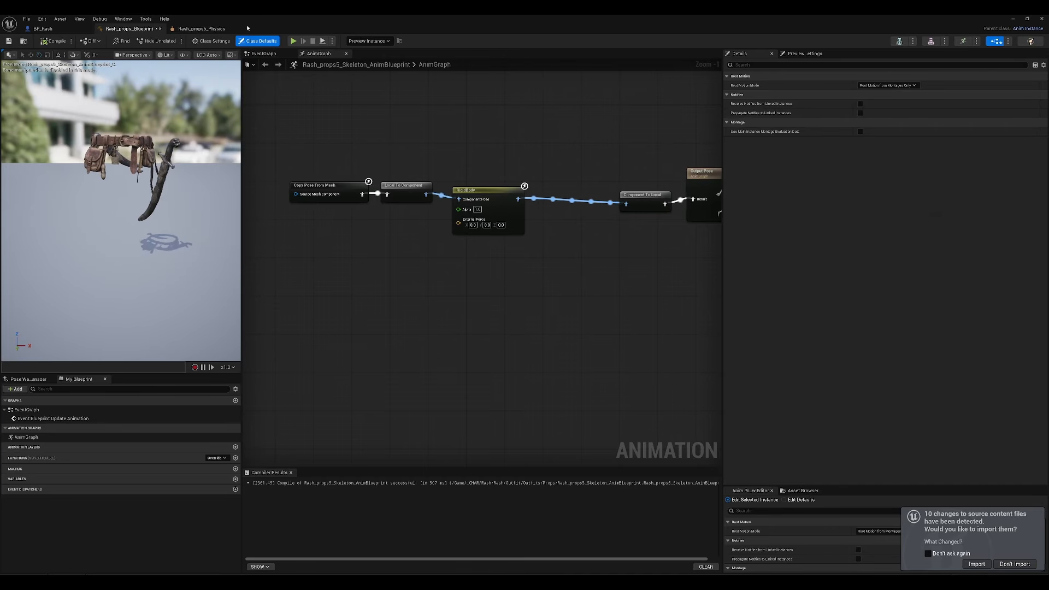
pyautogui.press('super+Down')
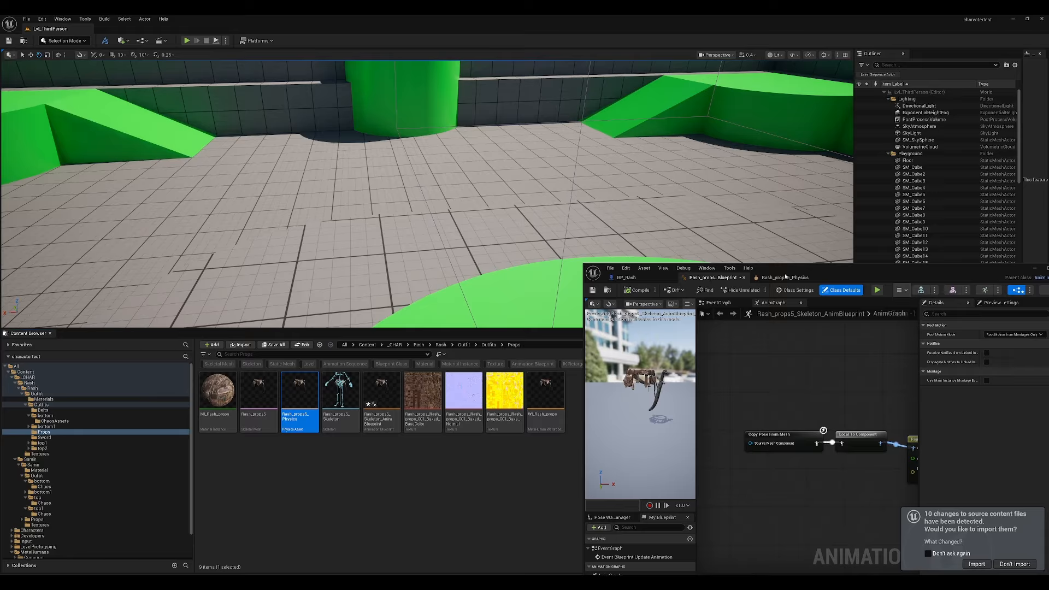
pyautogui.click(187, 40)
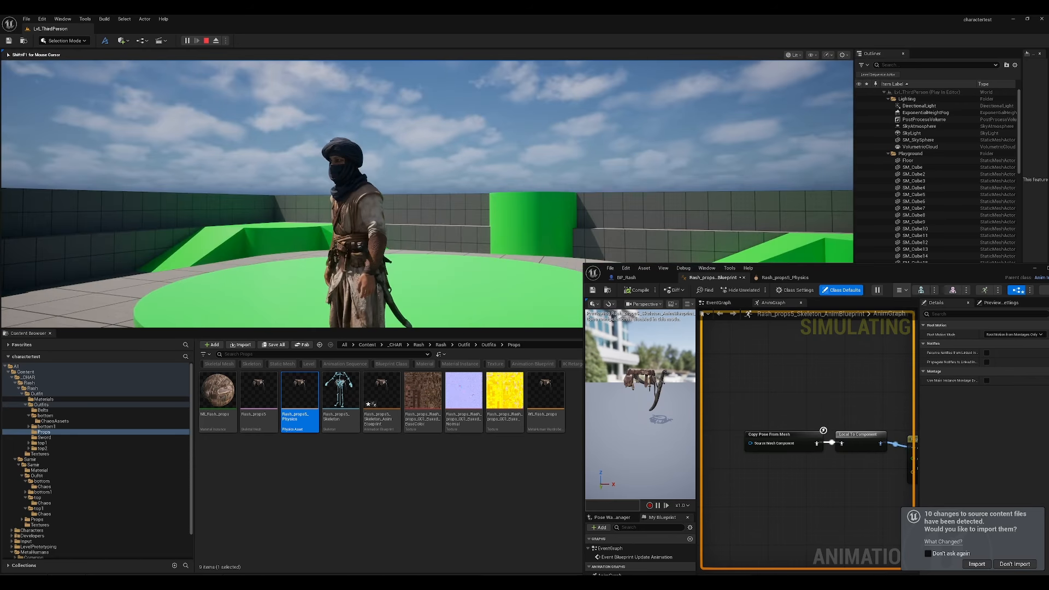
pyautogui.hotkey('shift', 'F1')
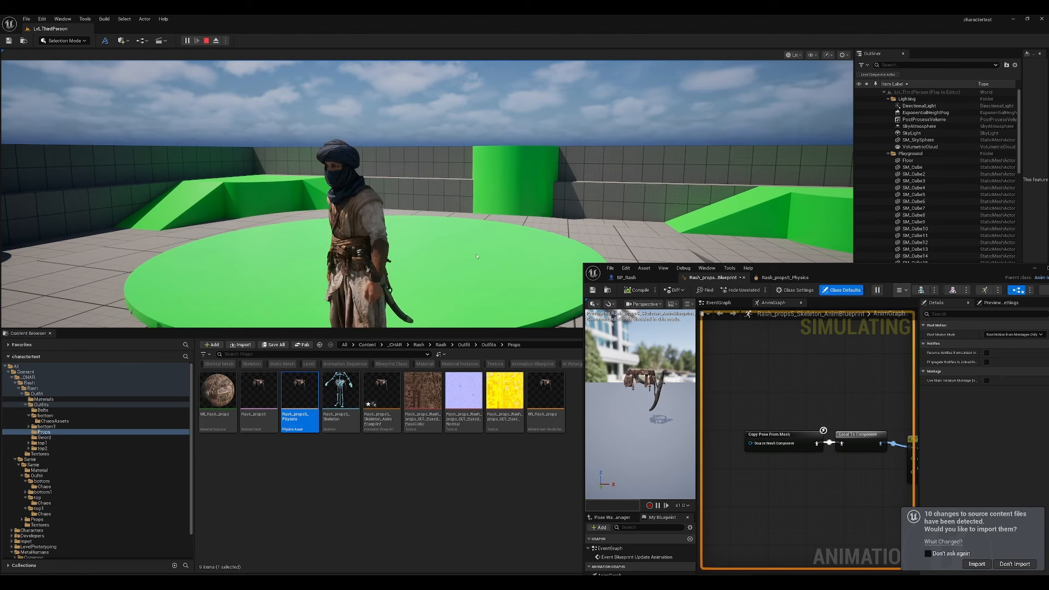
pyautogui.click(379, 267)
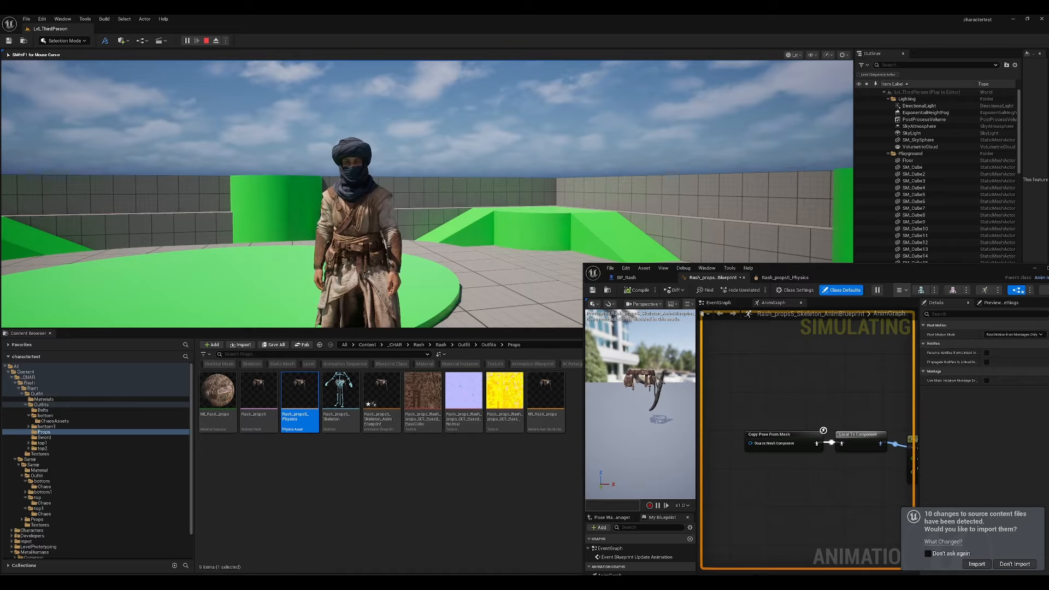
pyautogui.press('Escape')
# Step: Open BP_Rash from the ThirdPerson Blueprints folder and locate its ABP_Unarmed anim class in the Content Browser
pyautogui.click(371, 453)
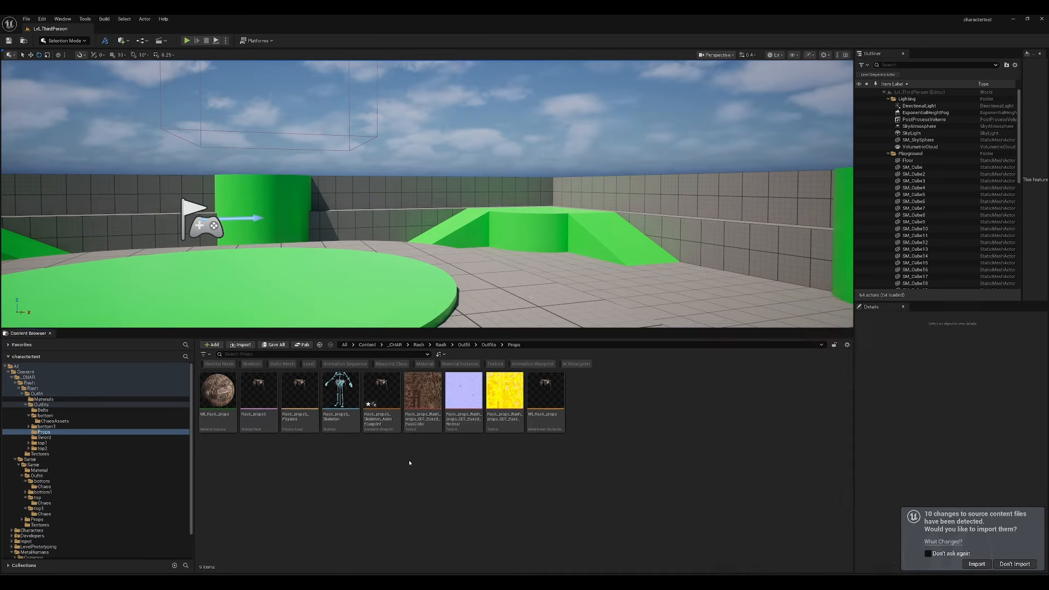
pyautogui.scroll(-3, 57, 453)
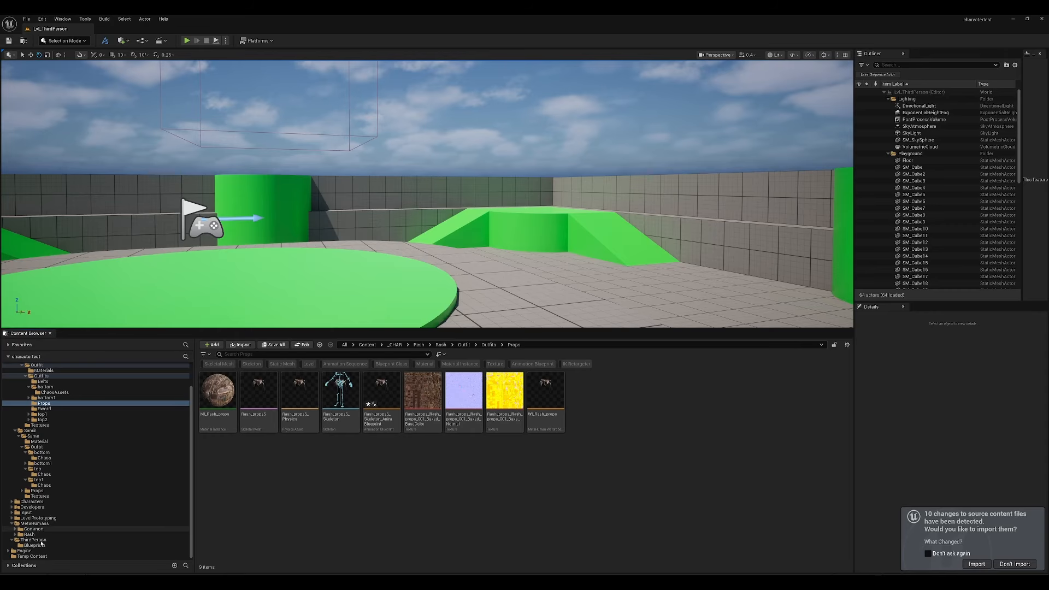
pyautogui.click(31, 544)
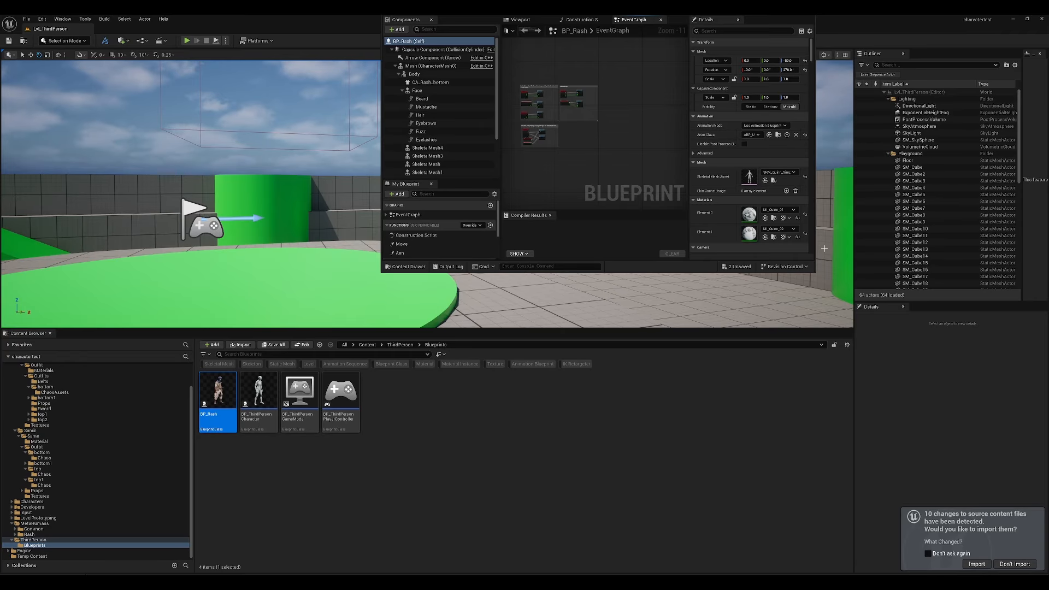
pyautogui.moveTo(817, 271); pyautogui.dragTo(935, 376)
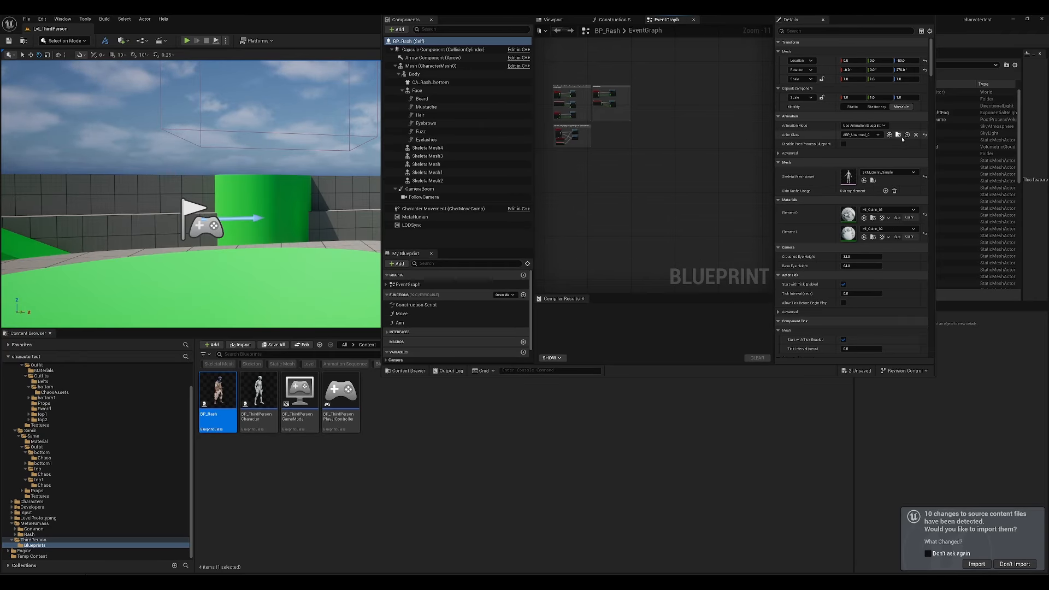
pyautogui.click(899, 135)
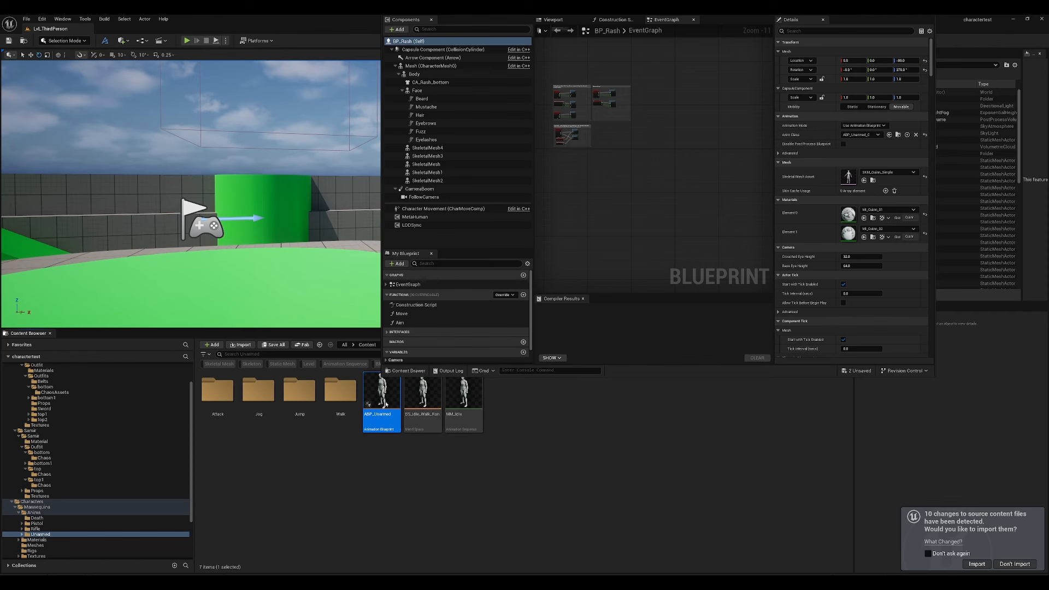
# Step: Close the BP_Rash and ABP_Unarmed editor window and open the MM_Idle animation sequence
pyautogui.click(466, 399)
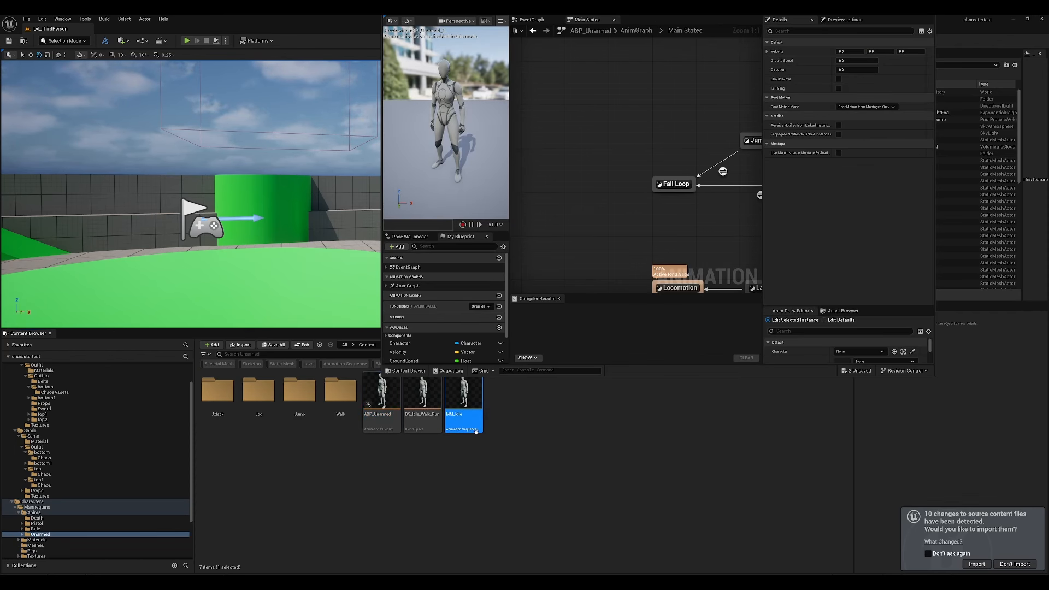
pyautogui.moveTo(897, 2); pyautogui.dragTo(844, 66)
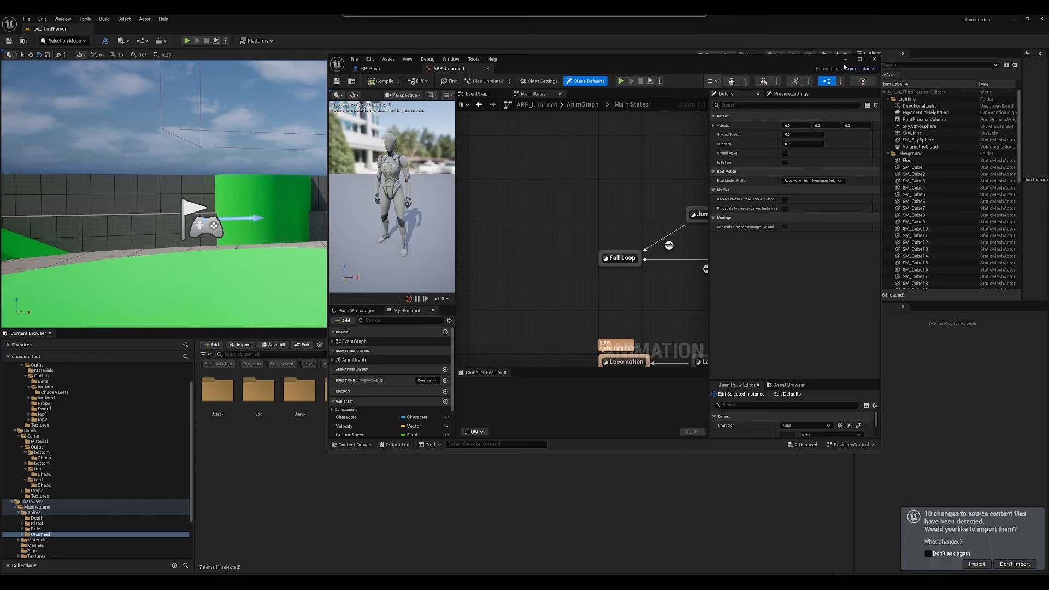
pyautogui.click(873, 59)
pyautogui.doubleClick(475, 403)
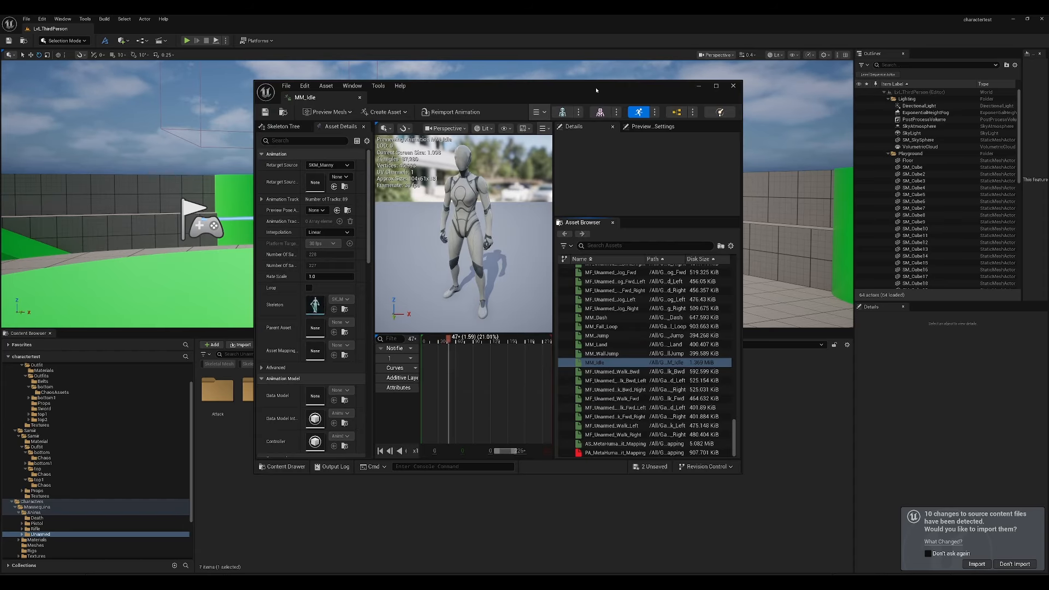
# Step: Bake the MM_Idle animation to the CR_Mannequin_Body control rig for editing in Sequencer, keeping the default bake options
pyautogui.doubleClick(596, 91)
pyautogui.click(589, 47)
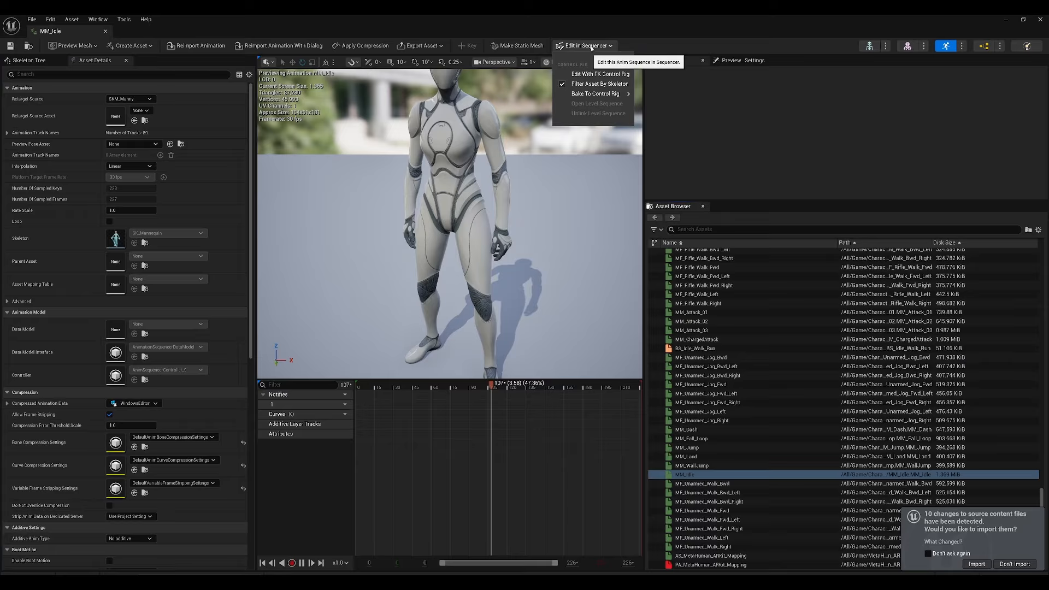
pyautogui.moveTo(608, 96)
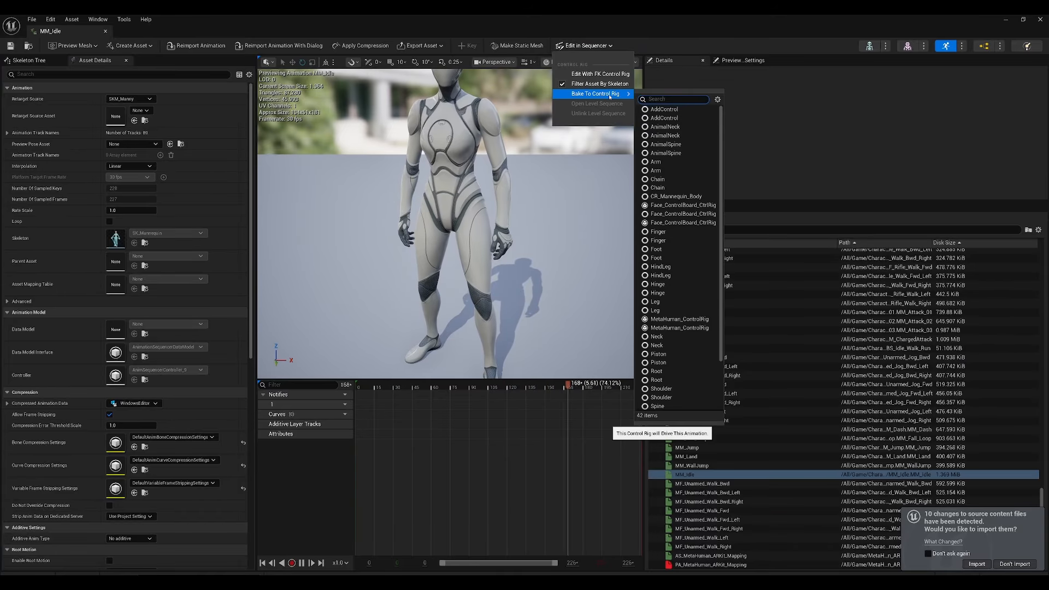
pyautogui.click(670, 198)
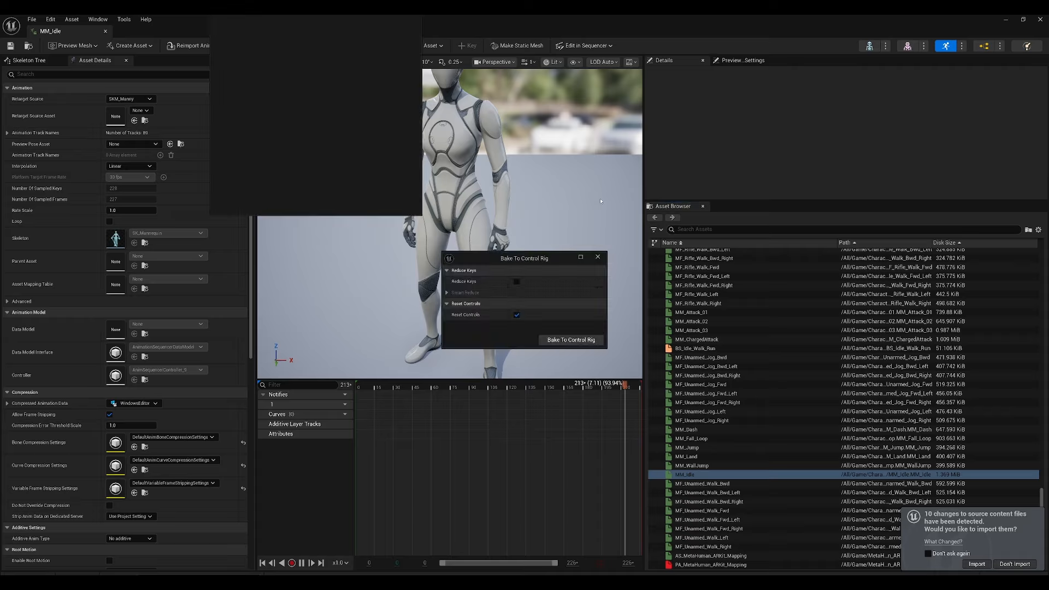
pyautogui.click(570, 340)
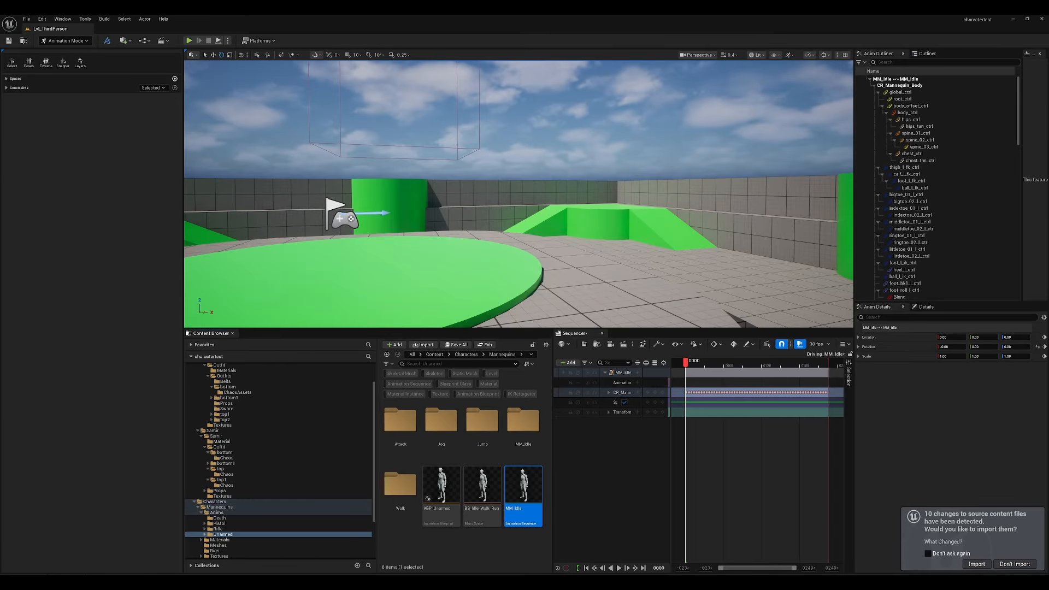
# Step: Enlarge the level viewport, focus on the MM_Idle mannequin and show its upper body from the front in unlit mode
pyautogui.moveTo(507, 328); pyautogui.dragTo(507, 359)
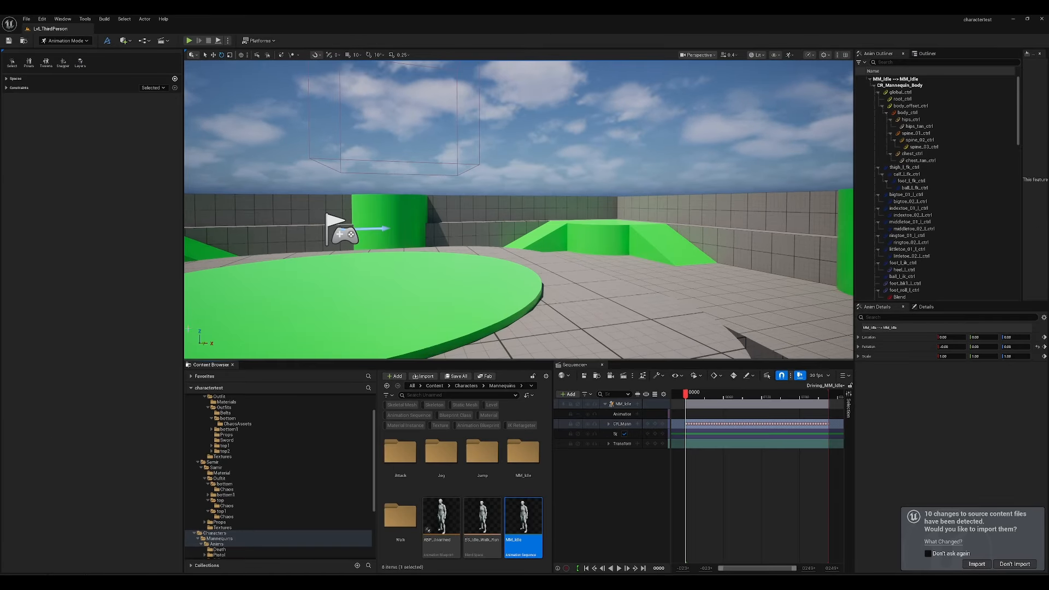
pyautogui.moveTo(182, 318); pyautogui.dragTo(82, 318)
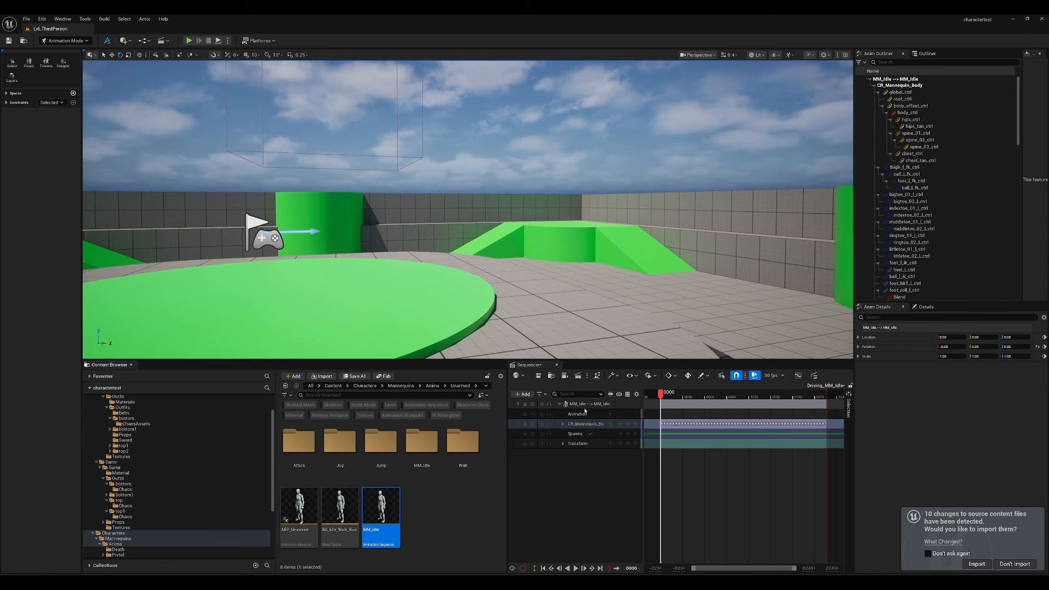
pyautogui.click(584, 404)
pyautogui.press('f')
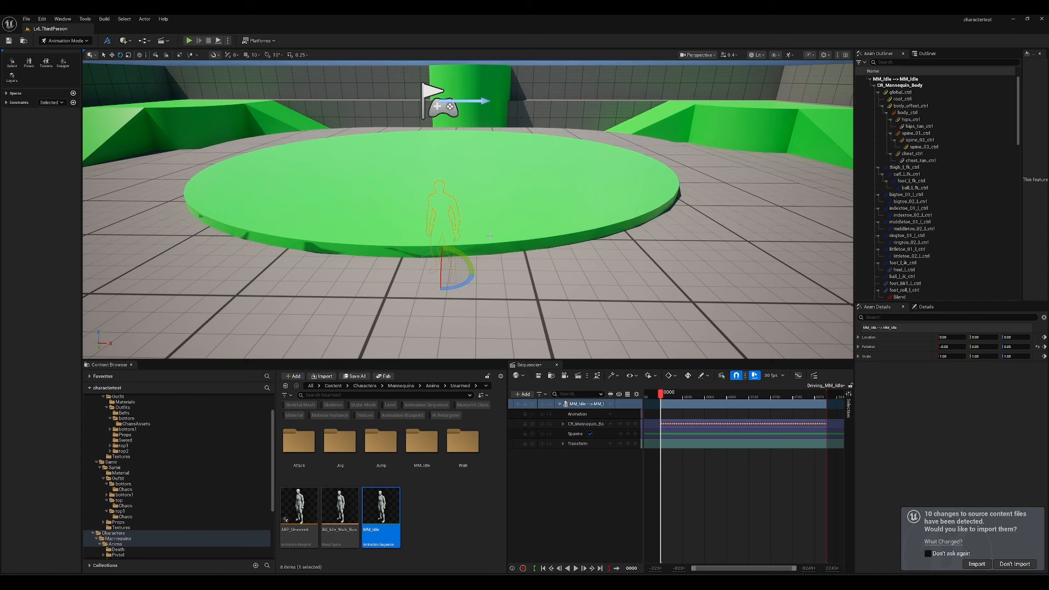
pyautogui.moveTo(479, 232); pyautogui.dragTo(484, 230, button='right')
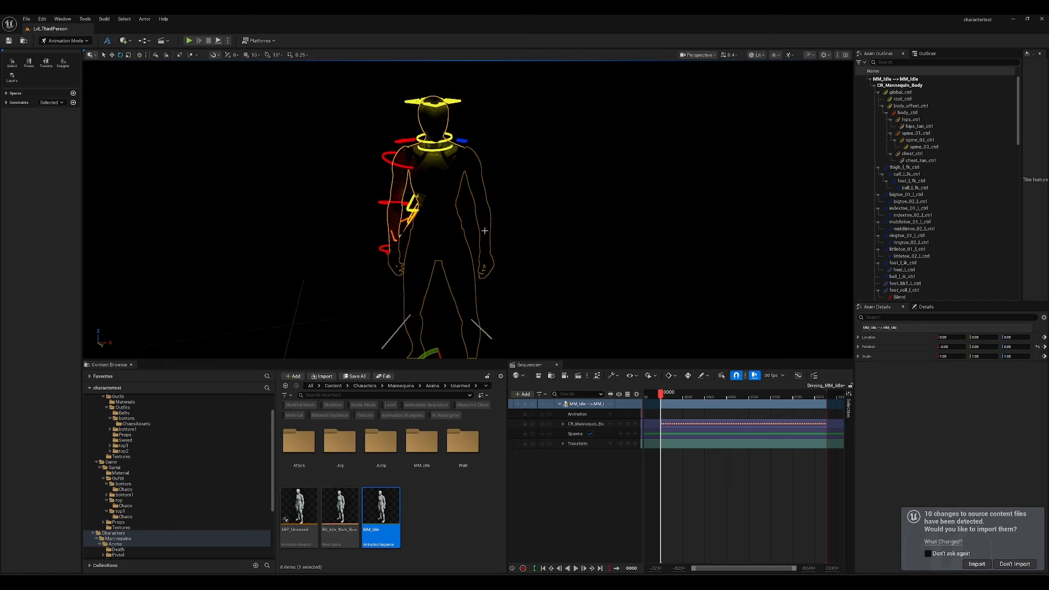
pyautogui.hotkey('alt', '3')
pyautogui.moveTo(468, 173); pyautogui.dragTo(533, 225, button='right')
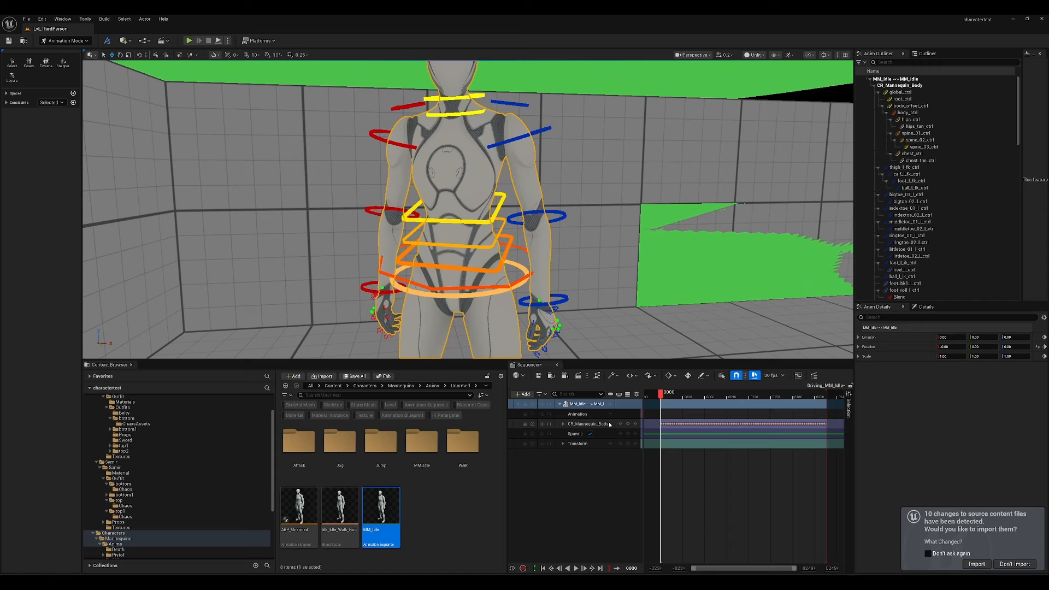
# Step: Select the CR_Mannequin_Body track and widen the Sequencer so its track controls are readable
pyautogui.click(514, 425)
pyautogui.moveTo(507, 423); pyautogui.dragTo(421, 423)
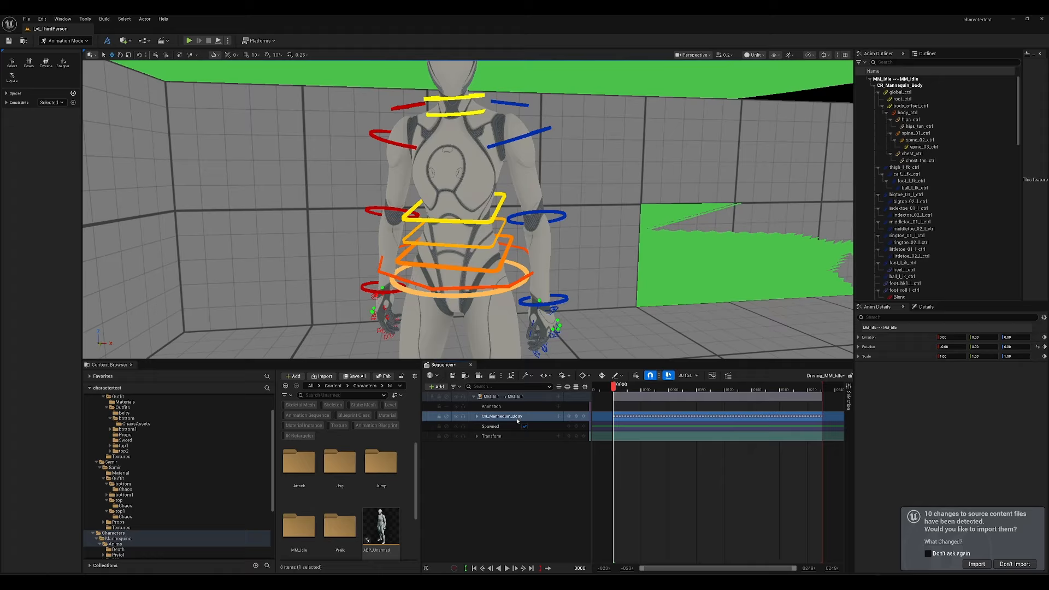
pyautogui.click(559, 417)
pyautogui.click(579, 436)
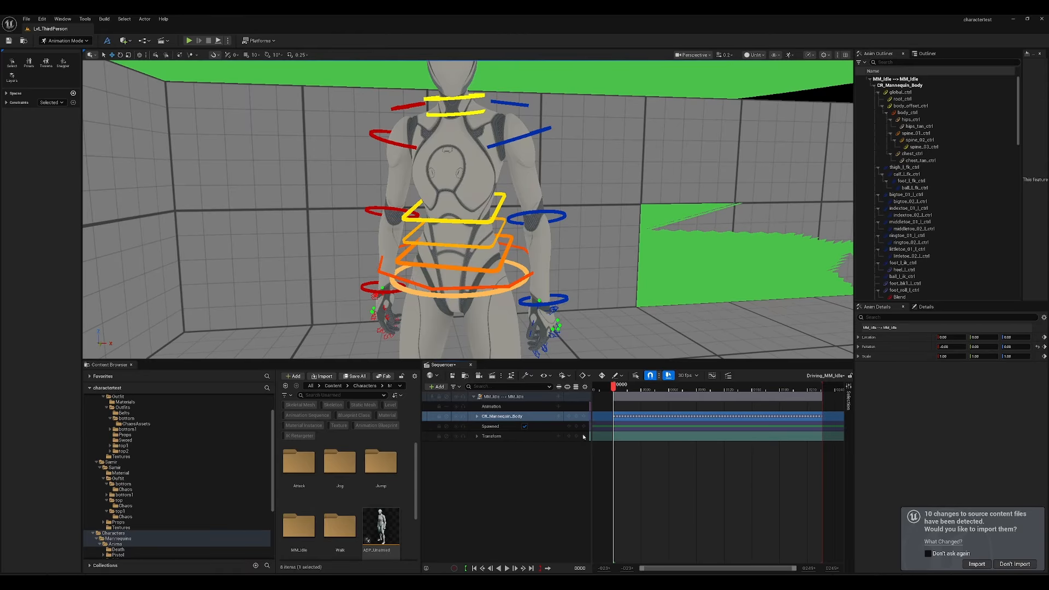
# Step: Rotate upperarm_r_fk_ctrl and upperarm_l_fk_ctrl outward at frame 0 so both arms stand away from the body
pyautogui.click(408, 145)
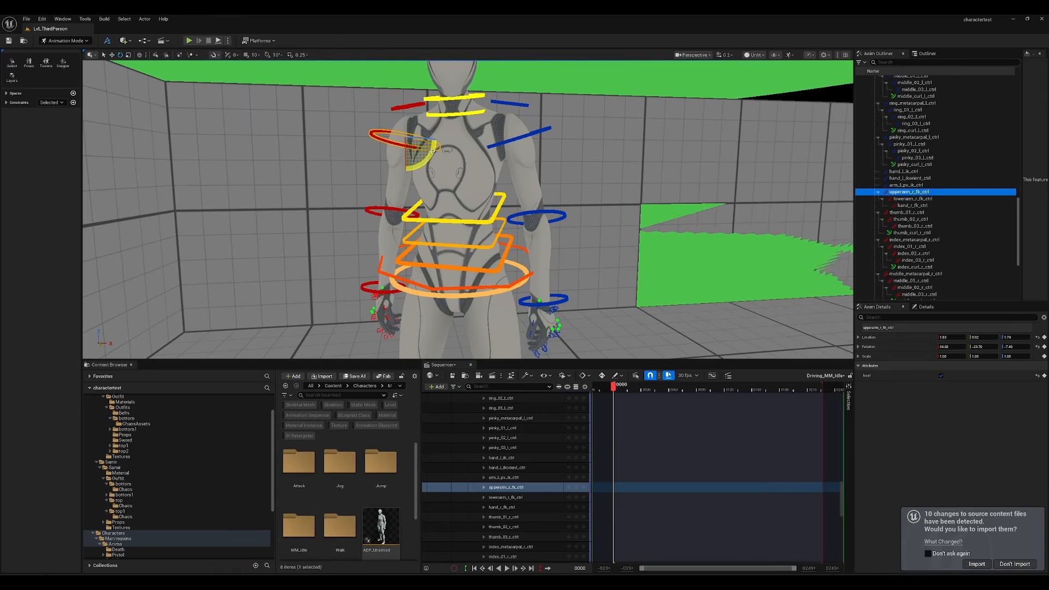
pyautogui.hotkey('ctrl', '`')
pyautogui.moveTo(401, 111); pyautogui.dragTo(471, 143)
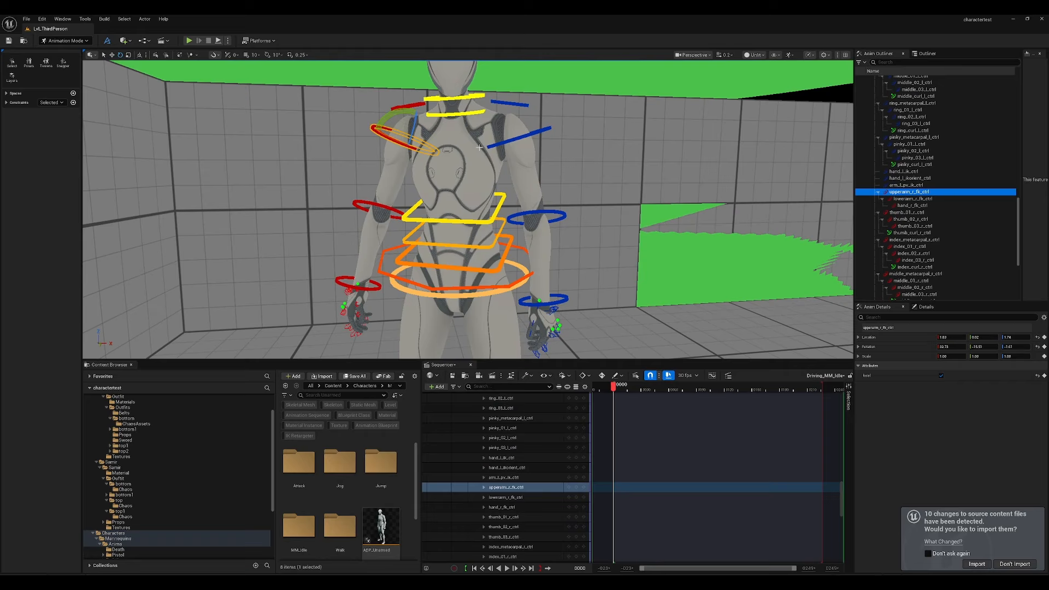
pyautogui.click(518, 143)
pyautogui.click(523, 134)
pyautogui.moveTo(531, 119); pyautogui.dragTo(506, 107)
pyautogui.moveTo(531, 129); pyautogui.dragTo(601, 134, button='right')
# Step: Save the driving level sequence and the MM_Idle animation, and close Sequencer
pyautogui.click(453, 377)
pyautogui.scroll(-2, 366, 526)
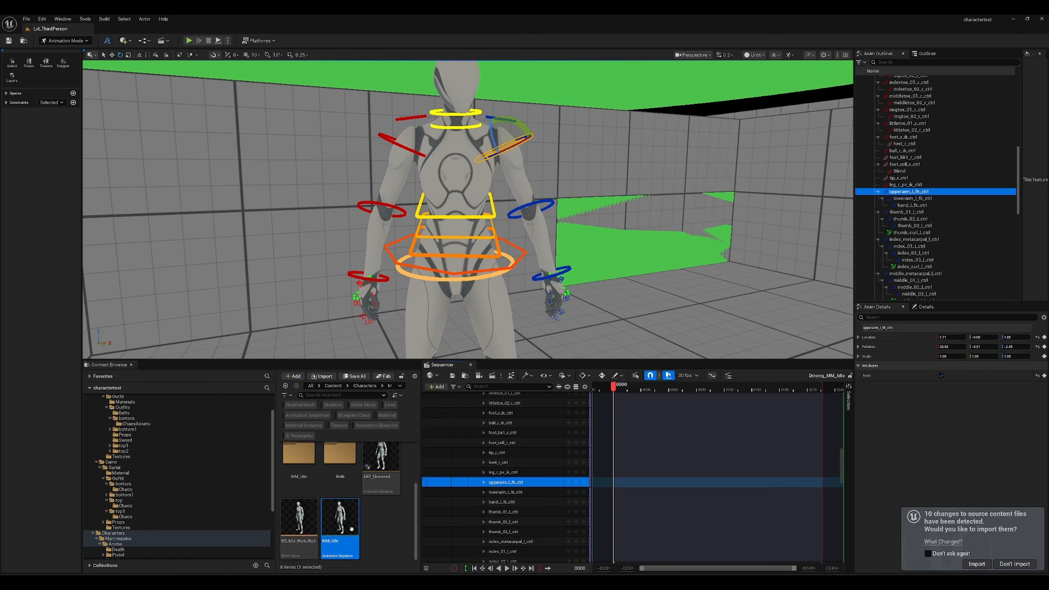
pyautogui.click(339, 523)
pyautogui.hotkey('ctrl', 's')
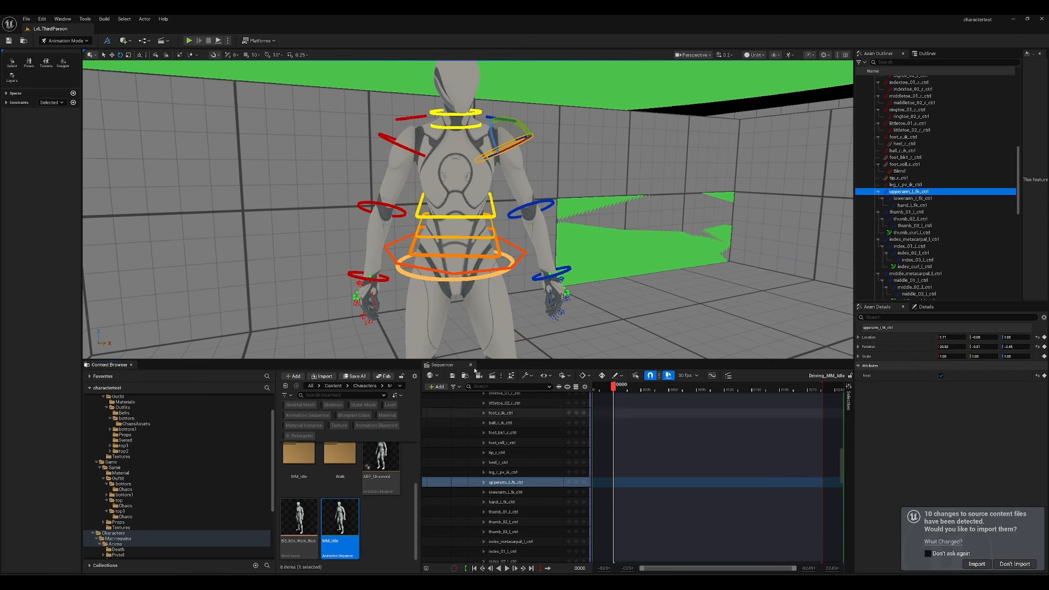
pyautogui.click(470, 365)
# Step: Restore lit shading and play the level, moving Rash around to check the wider arm pose against his props
pyautogui.moveTo(519, 258)
pyautogui.mouseDown(button='right')
pyautogui.moveTo(497, 265)
pyautogui.moveTo(491, 251)
pyautogui.mouseUp(button='right')
pyautogui.scroll(3, 508, 261)
pyautogui.hotkey('alt', '4')
pyautogui.press('s')
pyautogui.hotkey('alt', 'p')
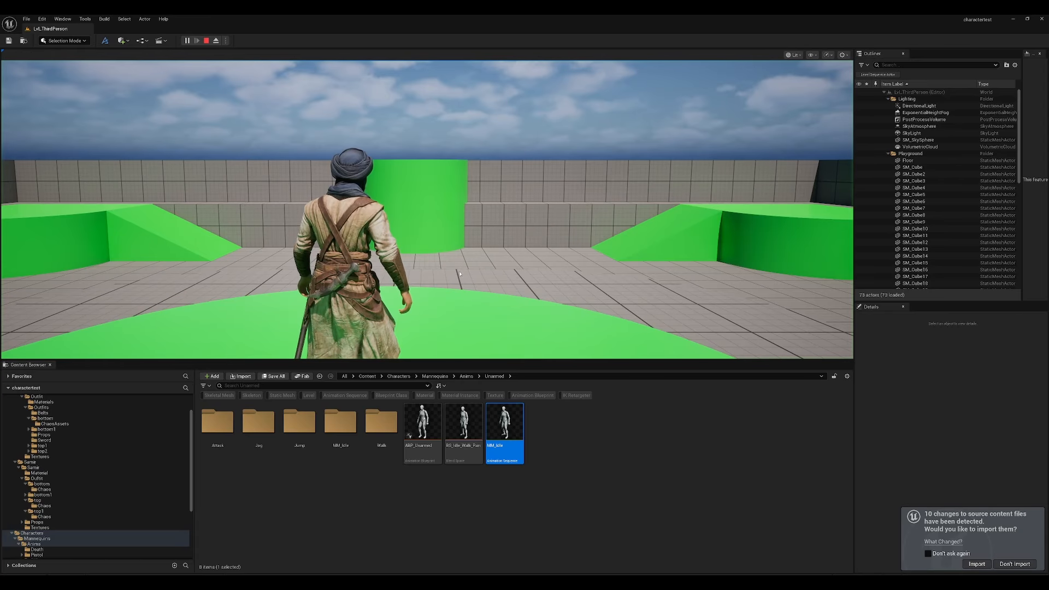
pyautogui.click(413, 275)
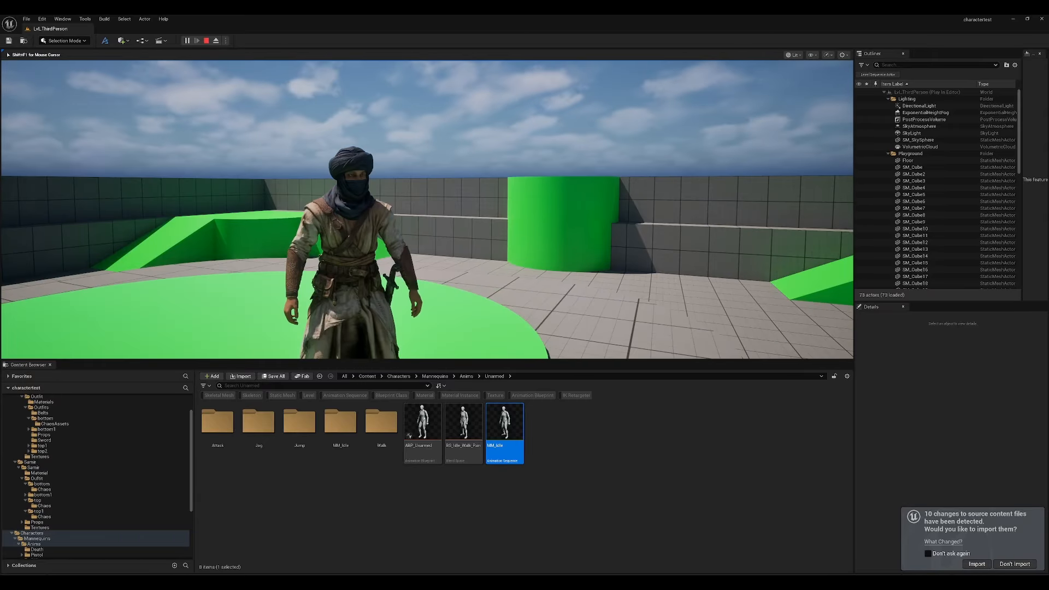
pyautogui.press('w')
pyautogui.press('d')
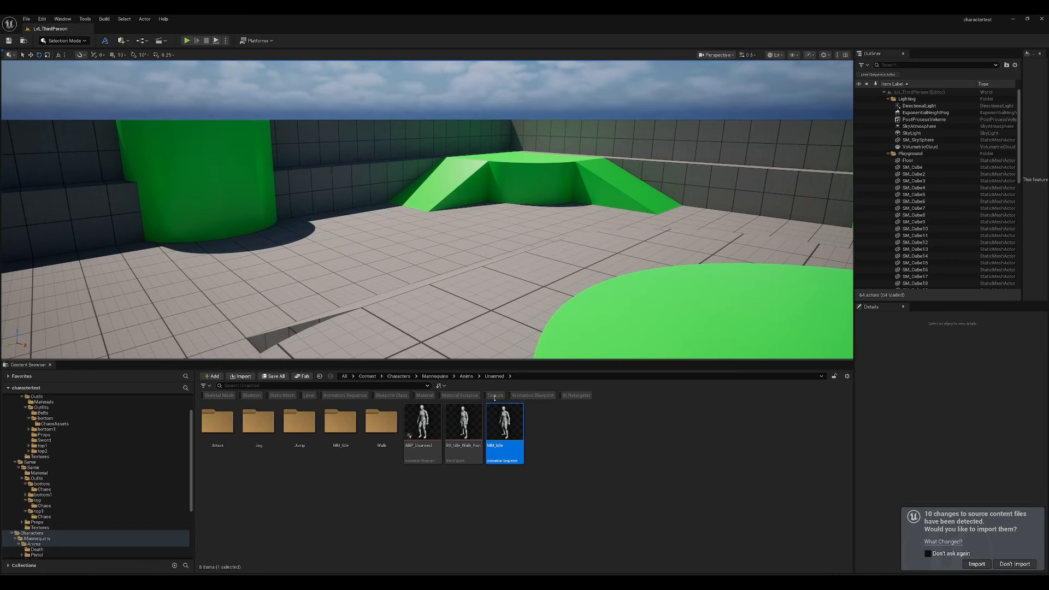
# Step: Enlarge the level viewport and play the level, running and jumping with Rash to check his sword props and arm clearance
pyautogui.moveTo(495, 398); pyautogui.dragTo(499, 564)
pyautogui.click(187, 41)
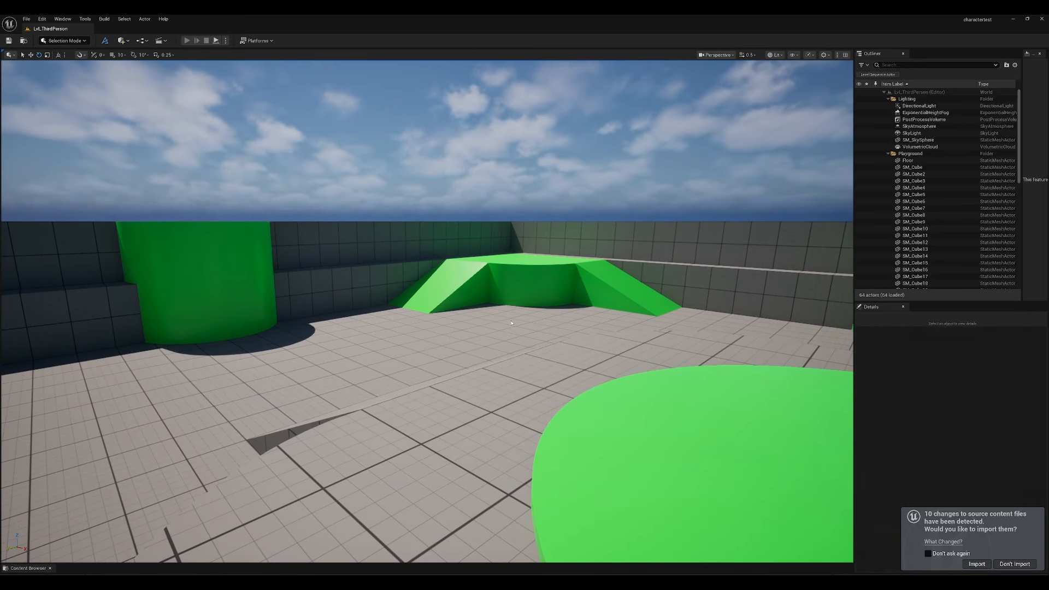
pyautogui.press('d')
pyautogui.press('s')
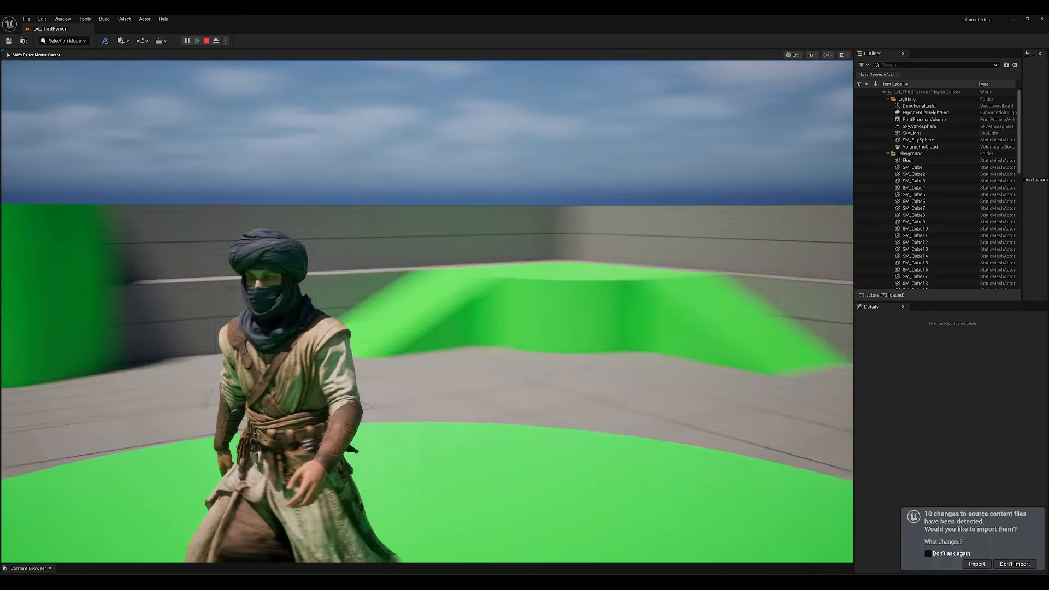
pyautogui.press('a')
pyautogui.press('w')
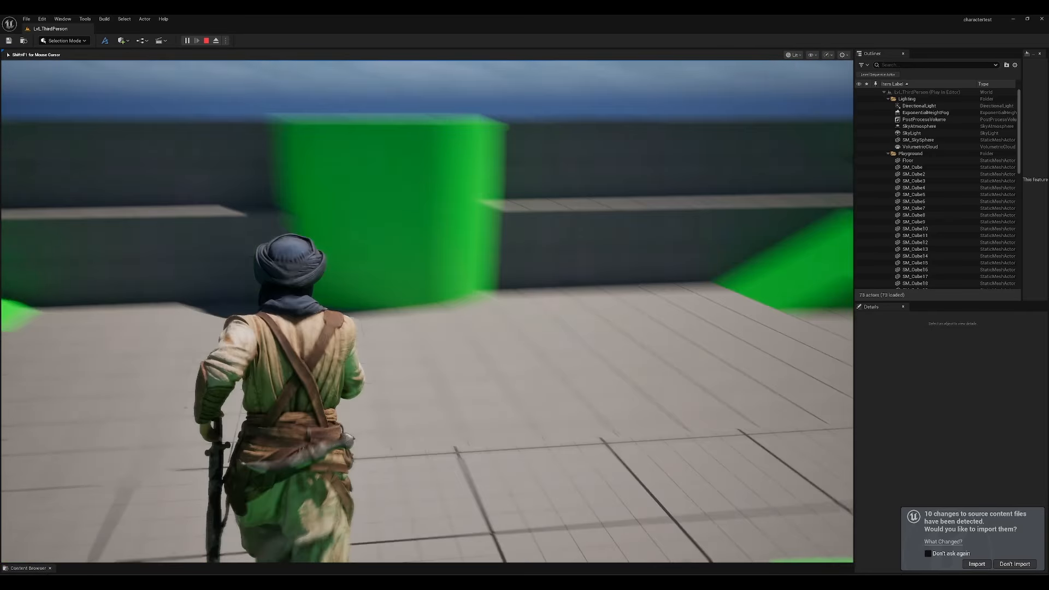
pyautogui.press('a')
pyautogui.press('w')
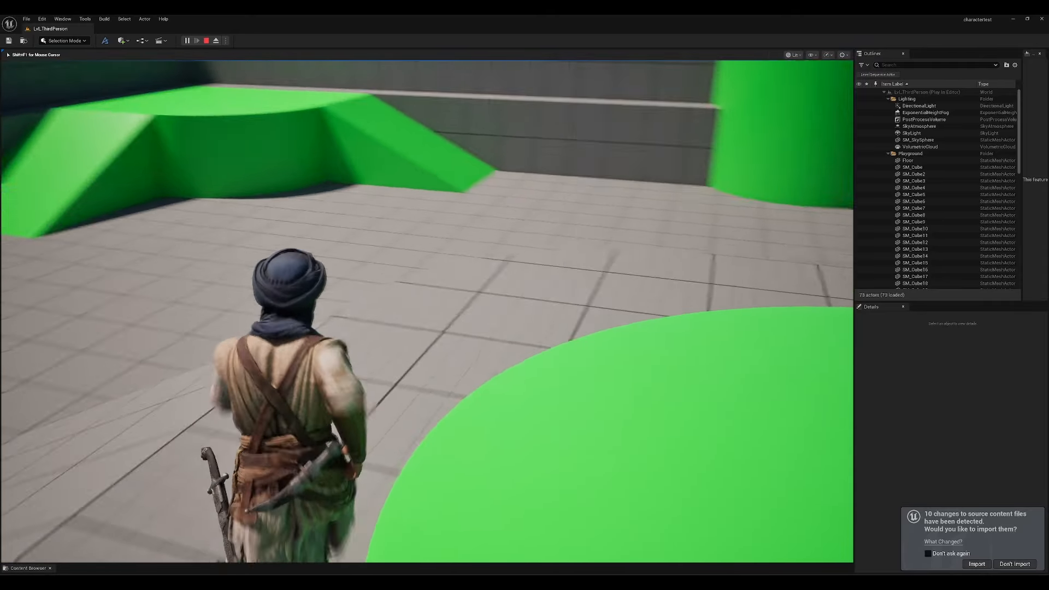
pyautogui.press('space')
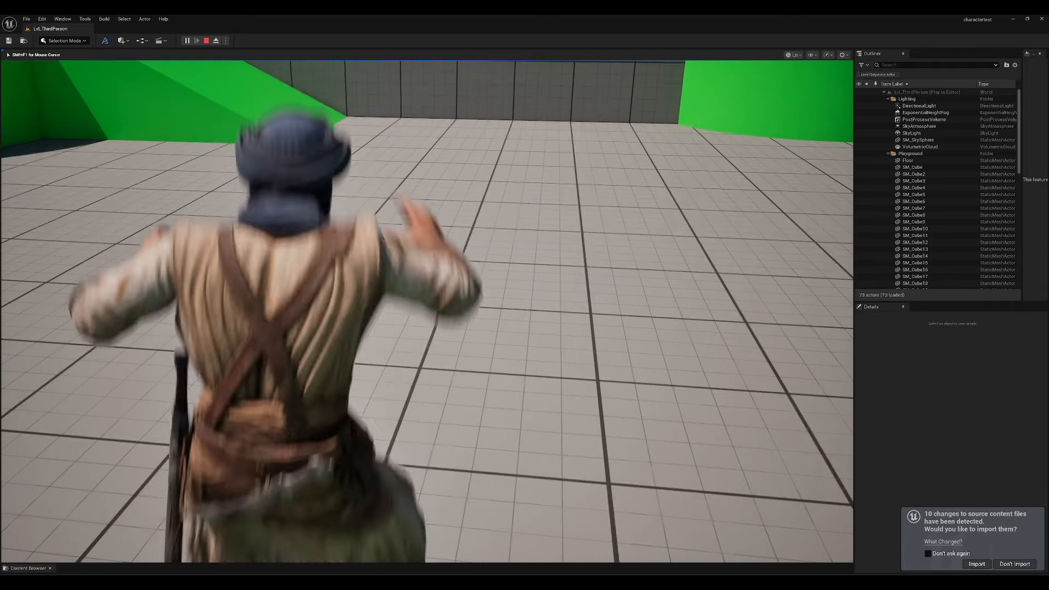
pyautogui.press('w')
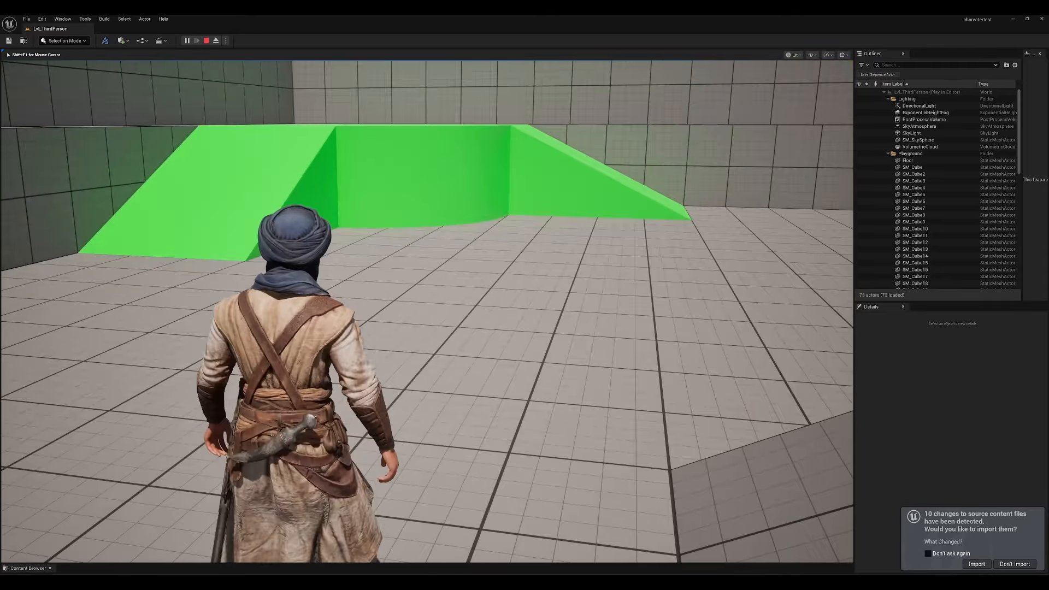
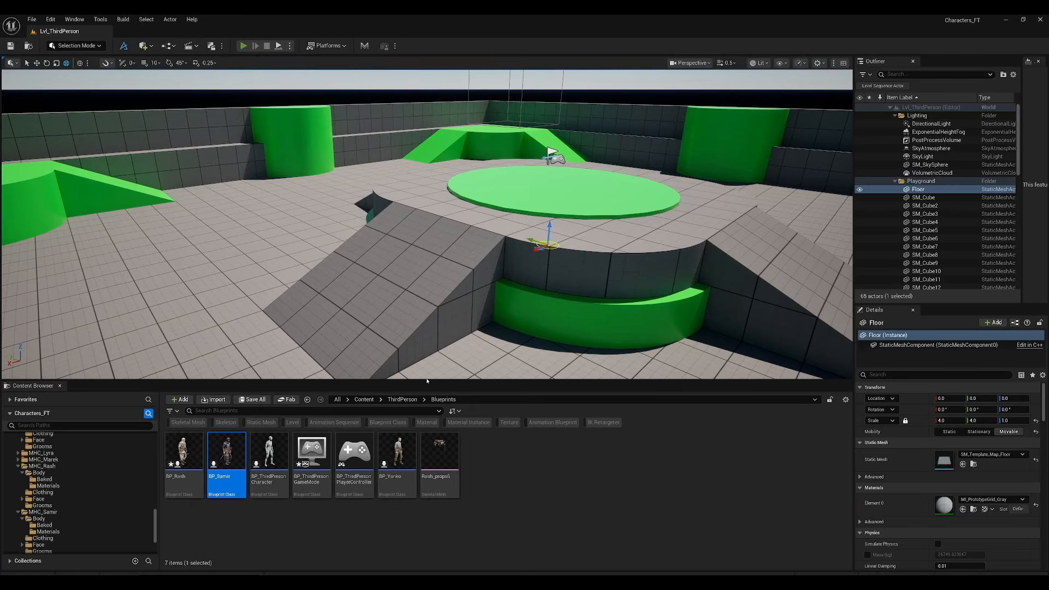
# Step: Play the Characters_FT level with the light-robed character, running and jumping to check his sword props, and end the session
pyautogui.hotkey('alt', 'p')
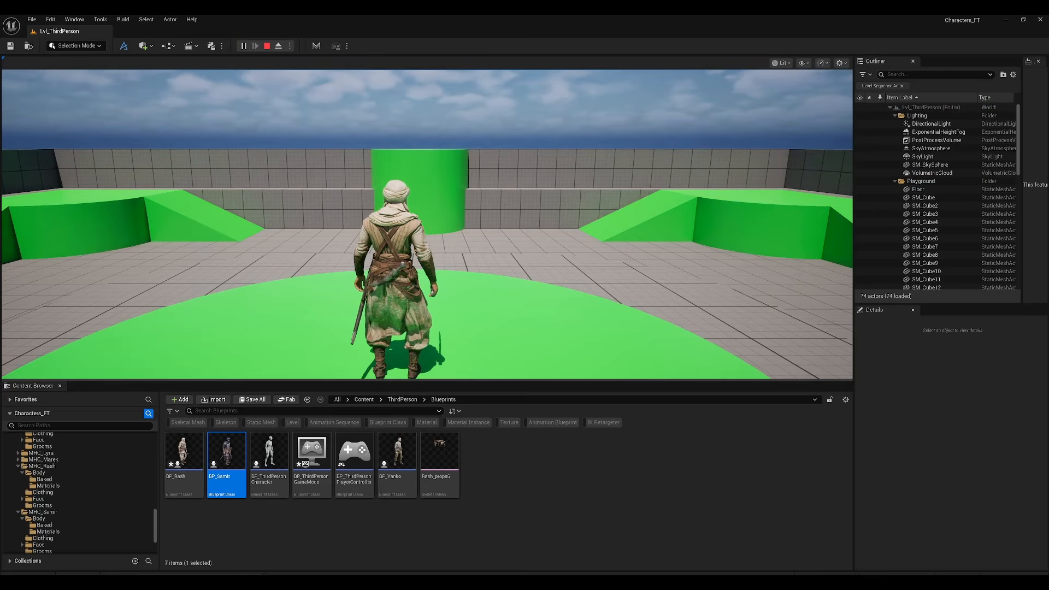
pyautogui.press('w')
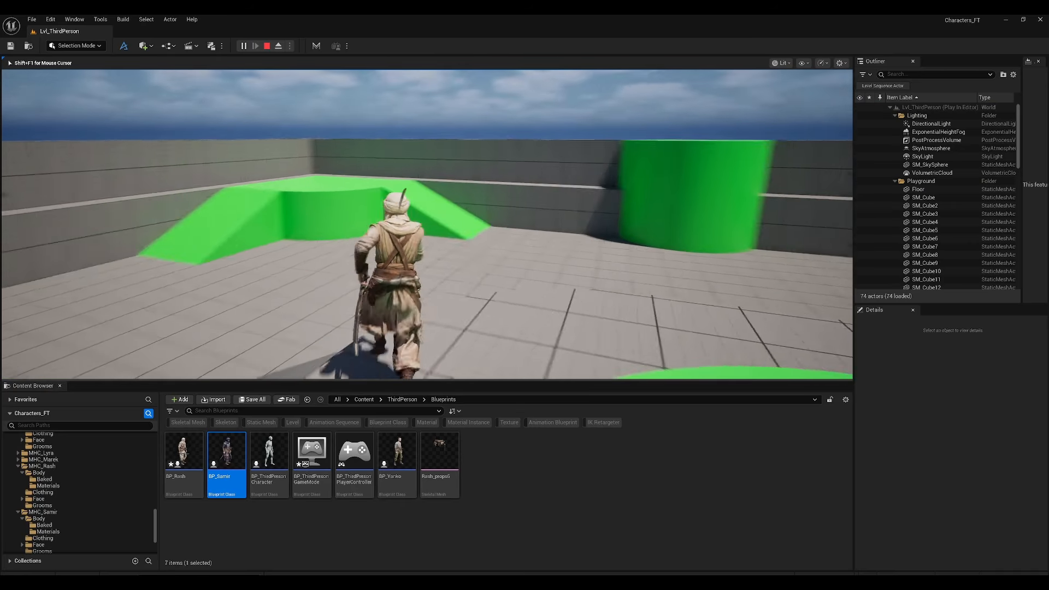
pyautogui.press('space')
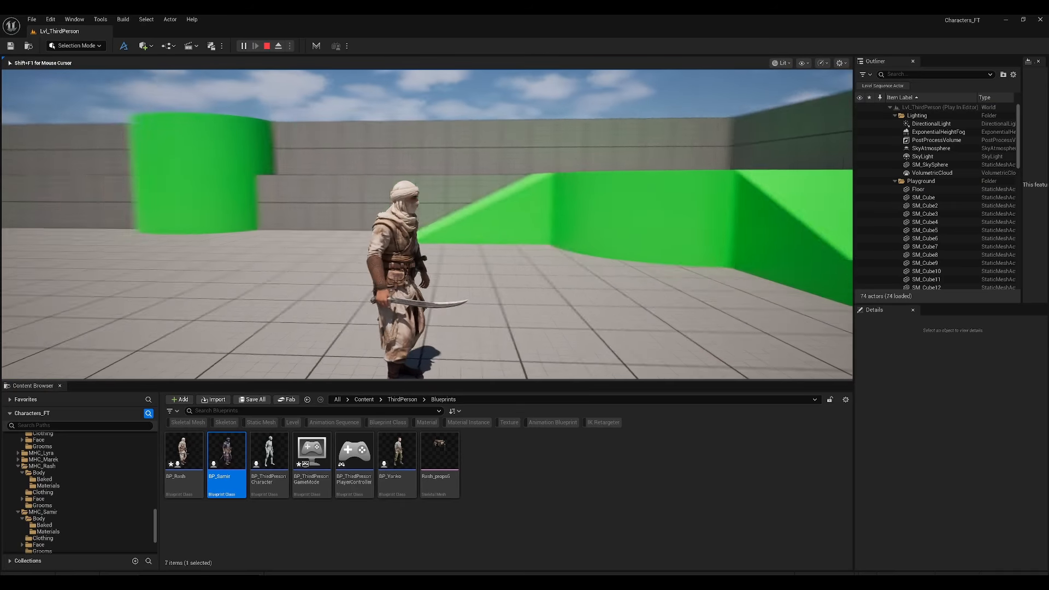
pyautogui.press('w')
pyautogui.press('w')
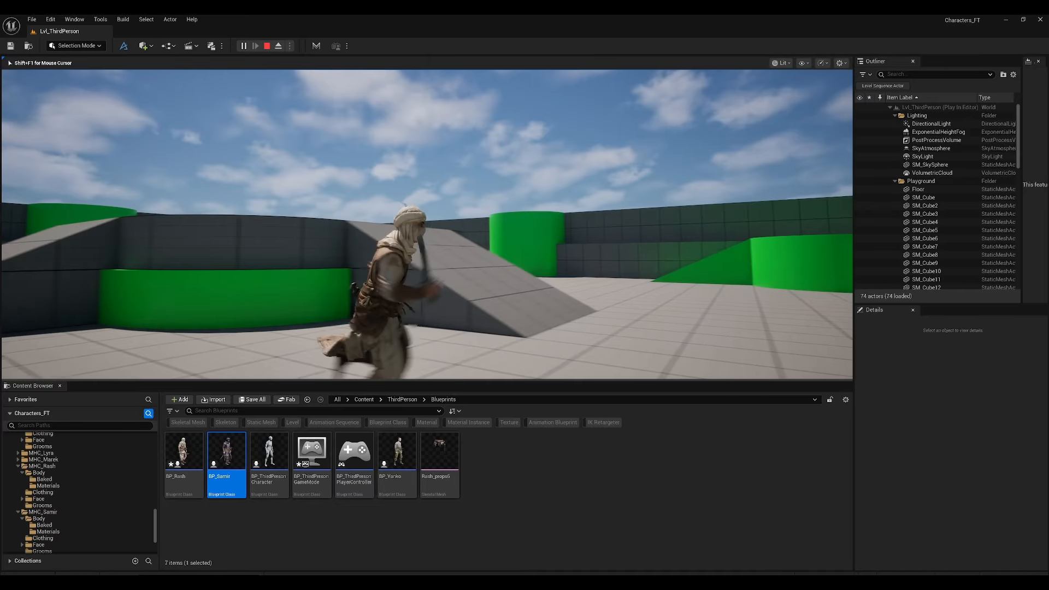
pyautogui.press('w')
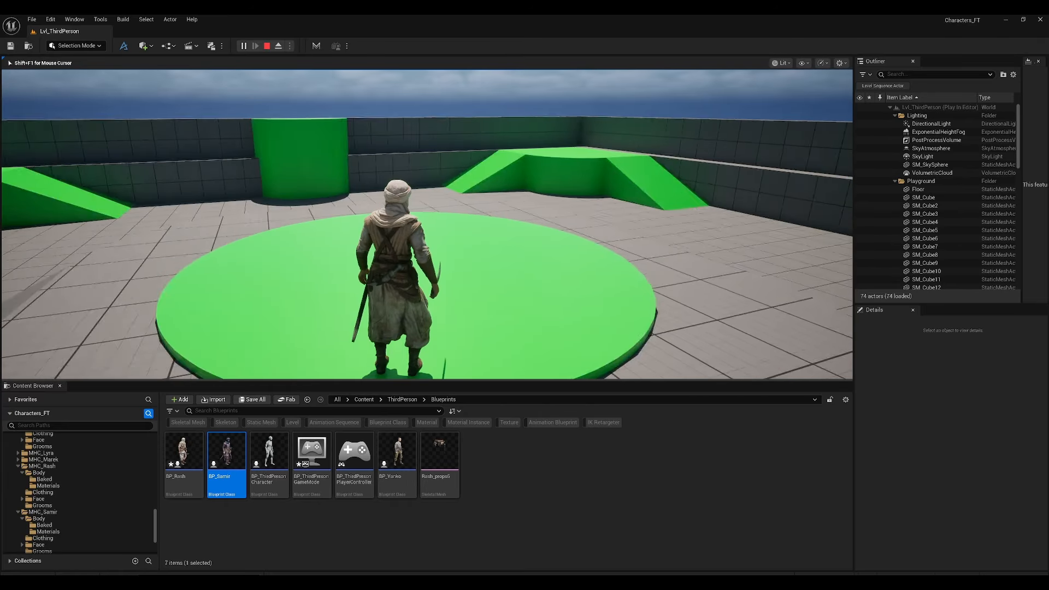
pyautogui.press('Escape')
# Step: Set the Default Pawn Class of BP_ThirdPersonGameMode to BP_Samir, enlarge the level viewport, and start playing the level
pyautogui.click(309, 467)
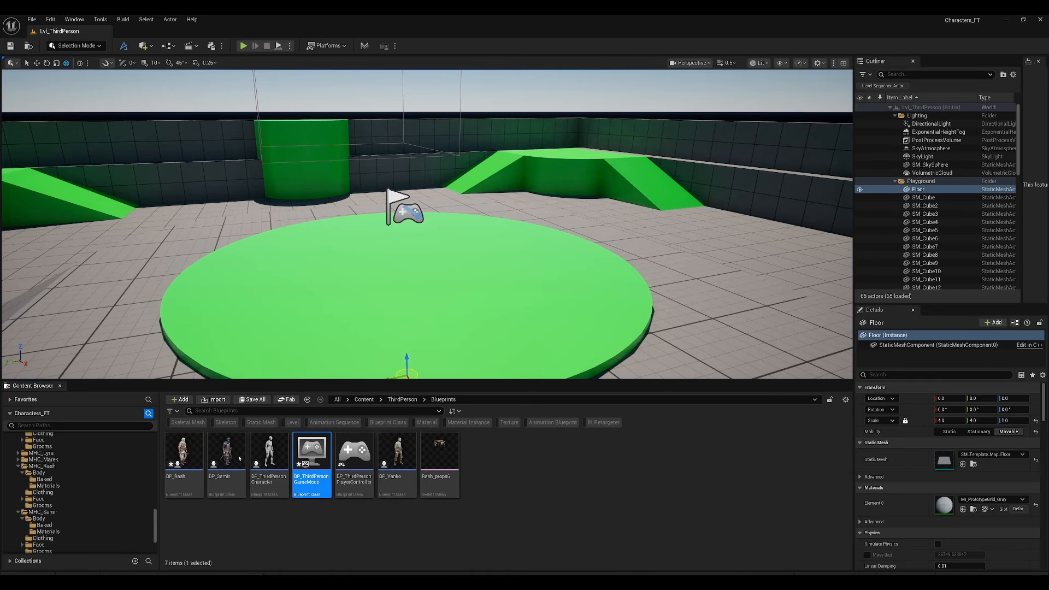
pyautogui.click(239, 458)
pyautogui.moveTo(238, 458); pyautogui.dragTo(288, 217)
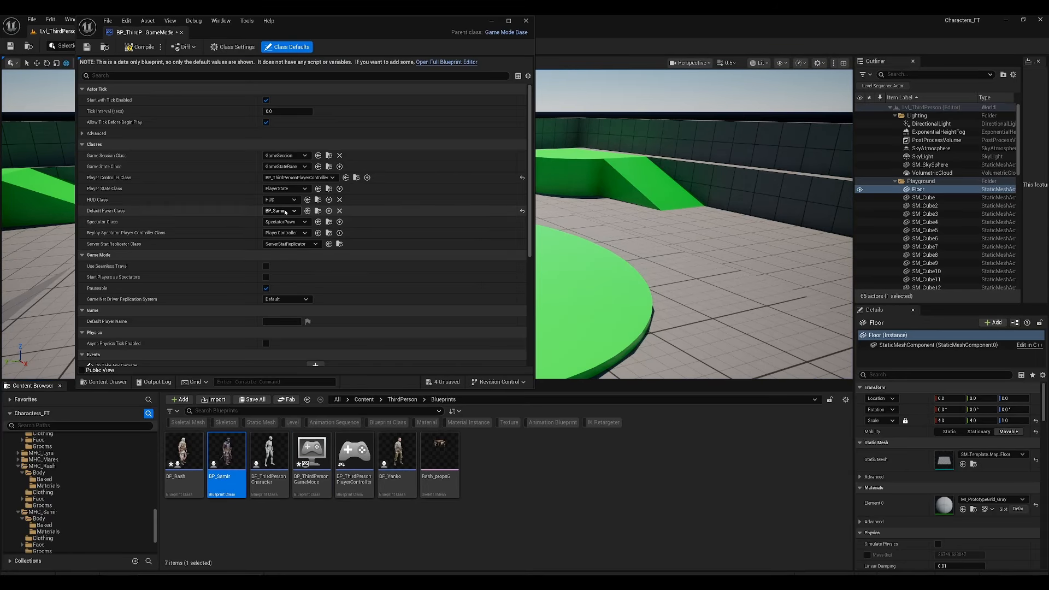
pyautogui.moveTo(392, 41); pyautogui.dragTo(576, 93)
pyautogui.click(768, 77)
pyautogui.moveTo(445, 380); pyautogui.dragTo(445, 461)
pyautogui.click(399, 268)
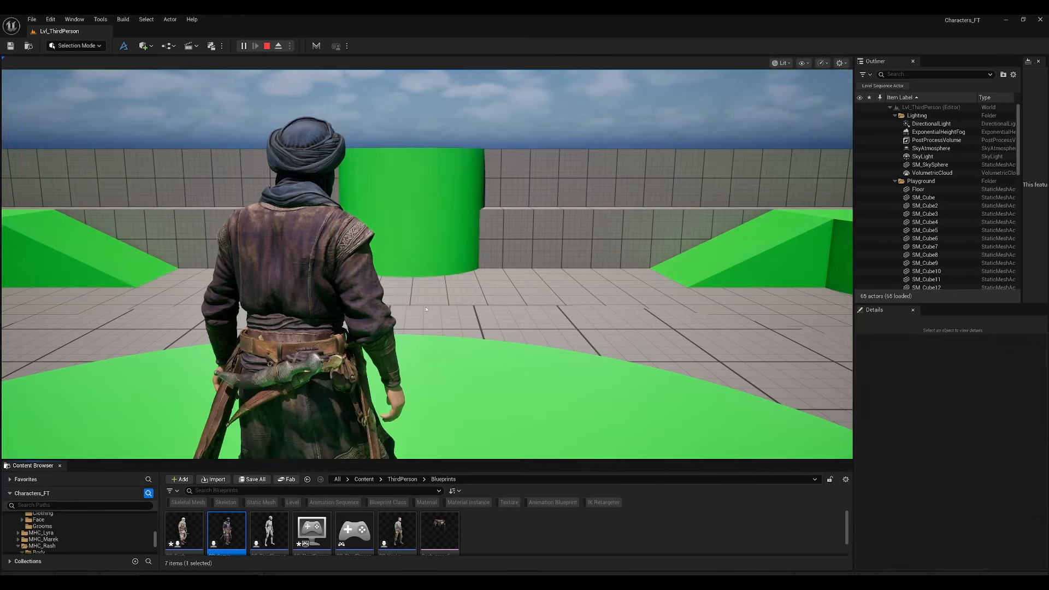
# Step: Run and jump around the level with Samir to check his robe and weapon props, and end the play session
pyautogui.press('w')
pyautogui.press('space')
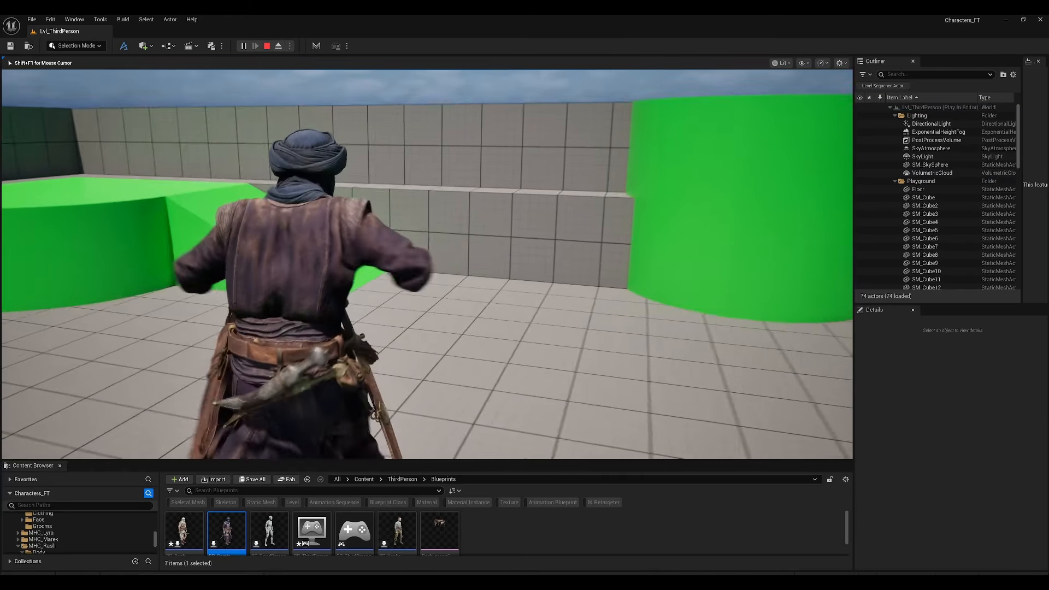
pyautogui.press('w')
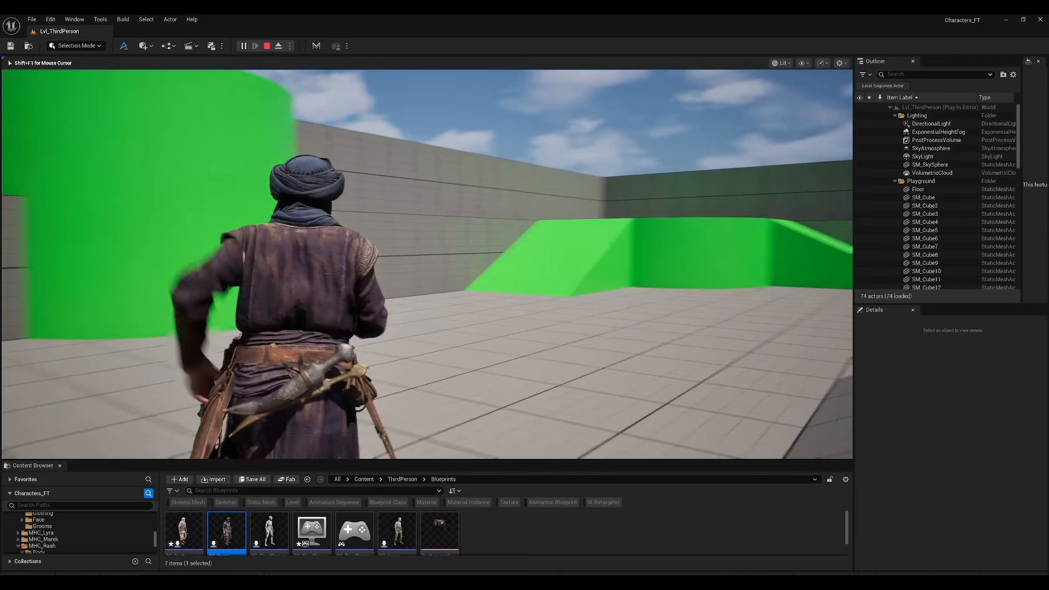
pyautogui.press('w')
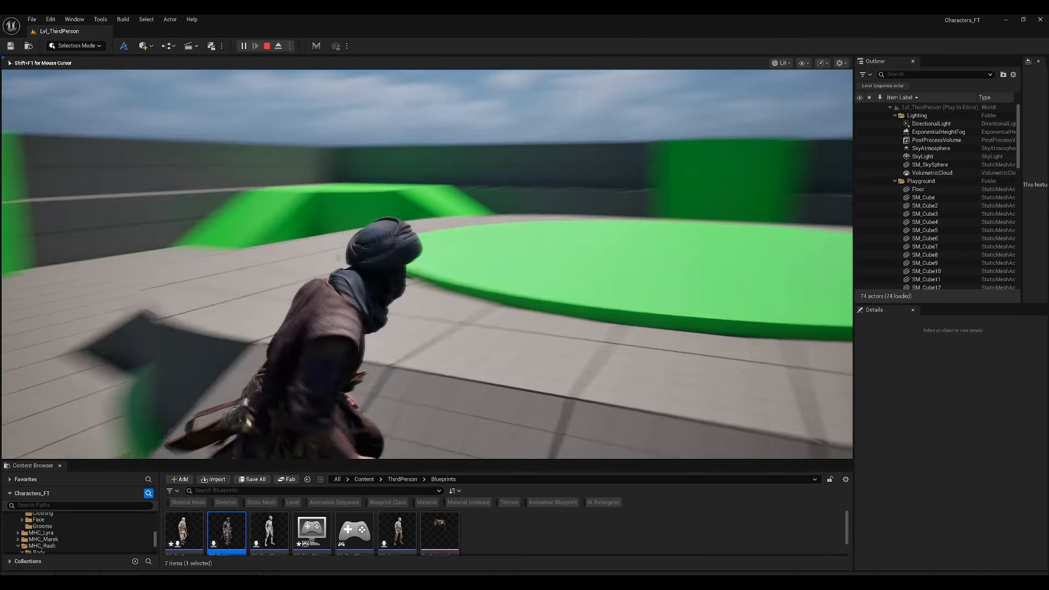
pyautogui.press('w')
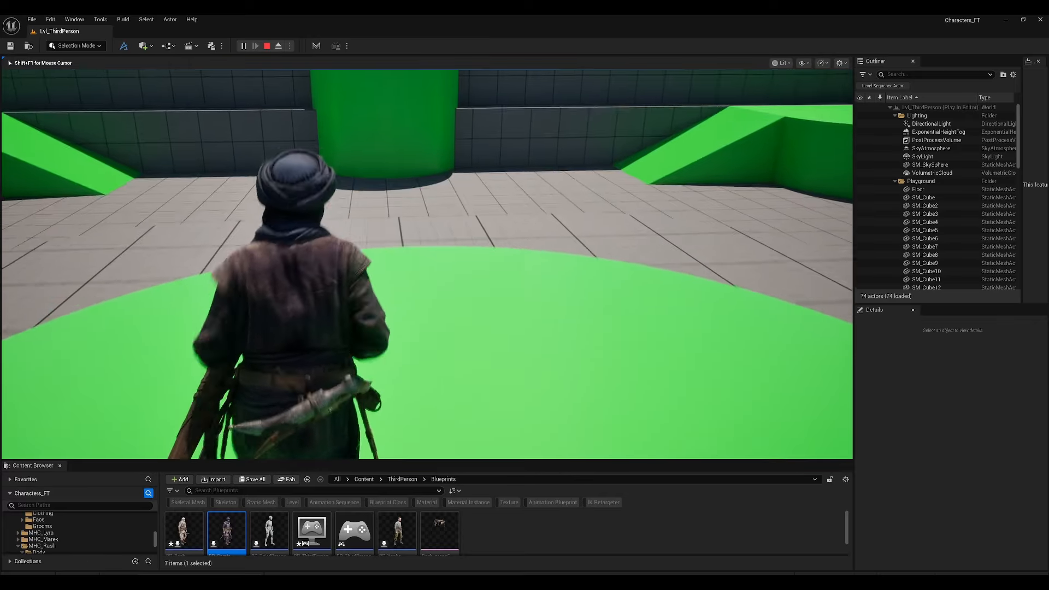
pyautogui.press('Escape')
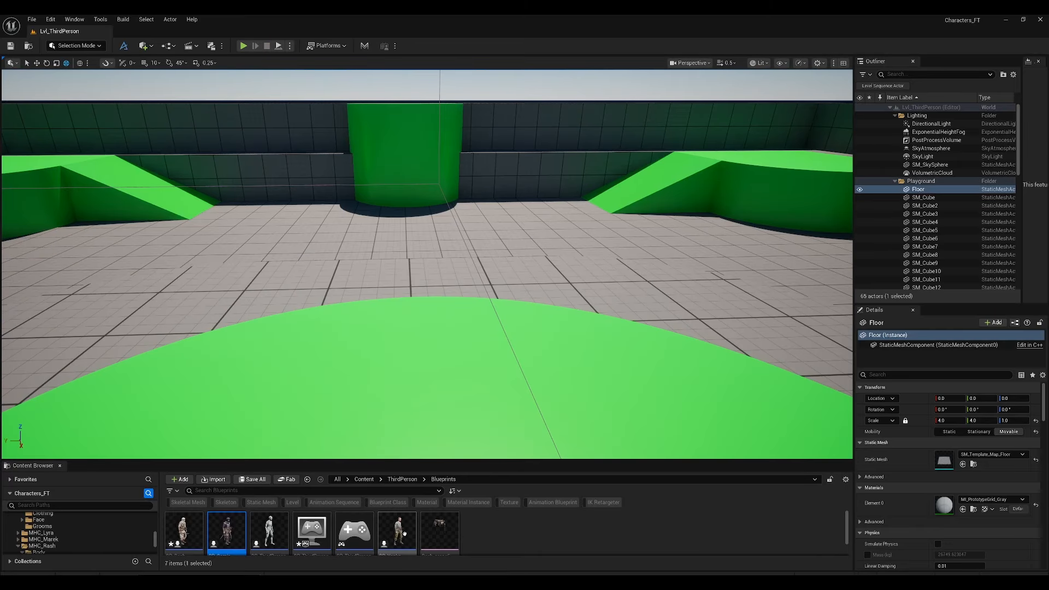
# Step: Set the game mode's Default Pawn Class to the bareheaded swordsman's blueprint, compile it, and start playing the level
pyautogui.doubleClick(313, 534)
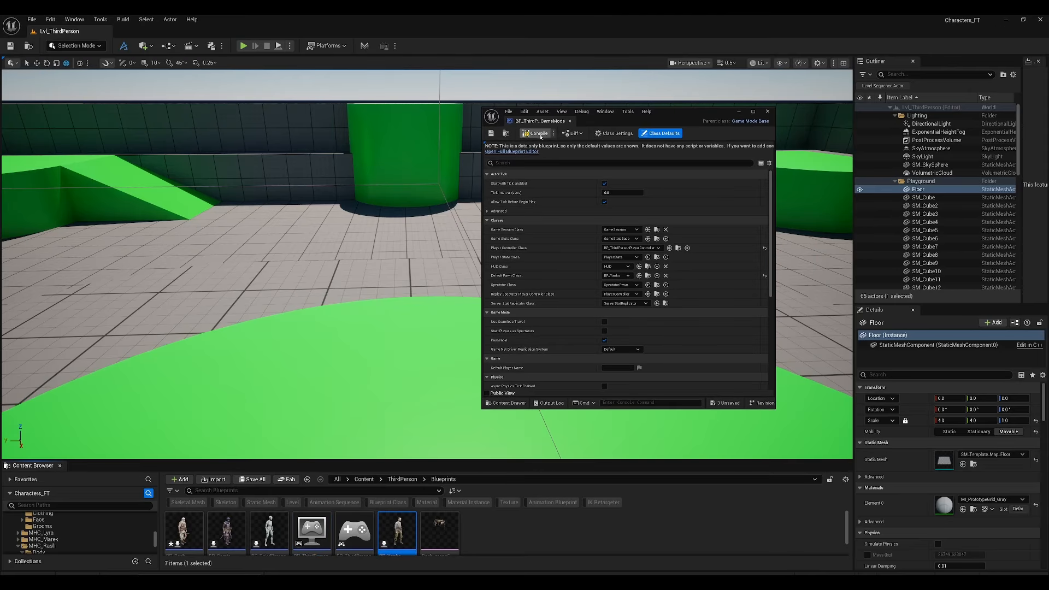
pyautogui.click(738, 112)
pyautogui.hotkey('alt', 'p')
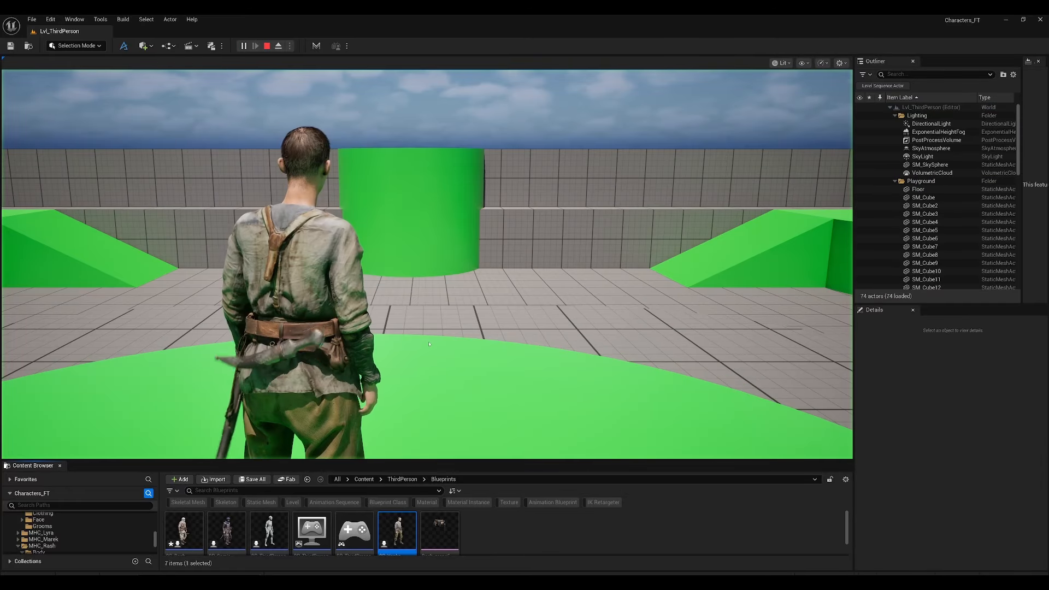
# Step: Run and jump around the level with the bareheaded swordsman to check how his tunic and sword props move
pyautogui.press('w')
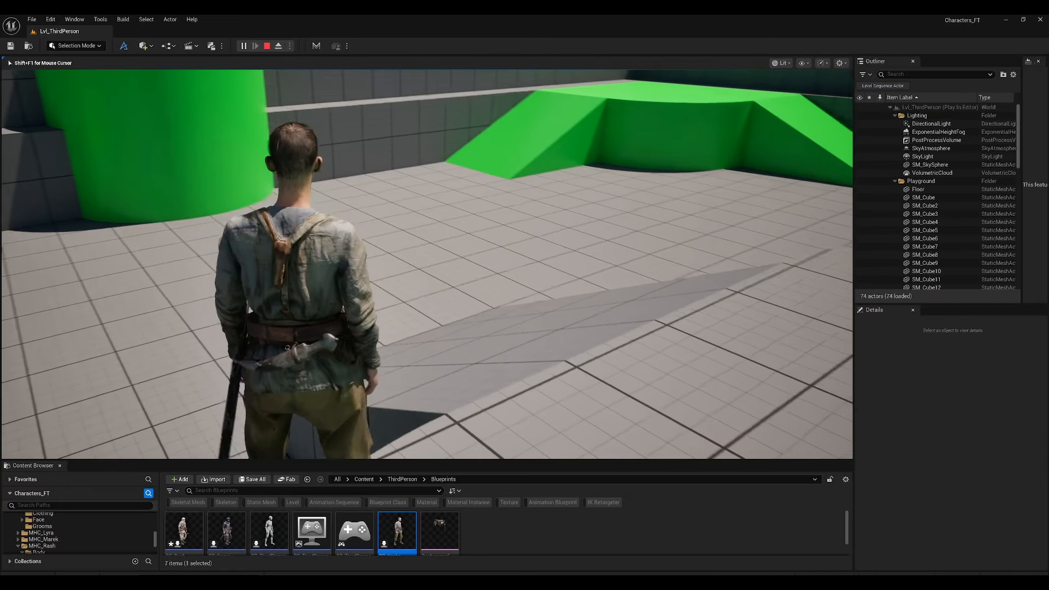
pyautogui.press('w')
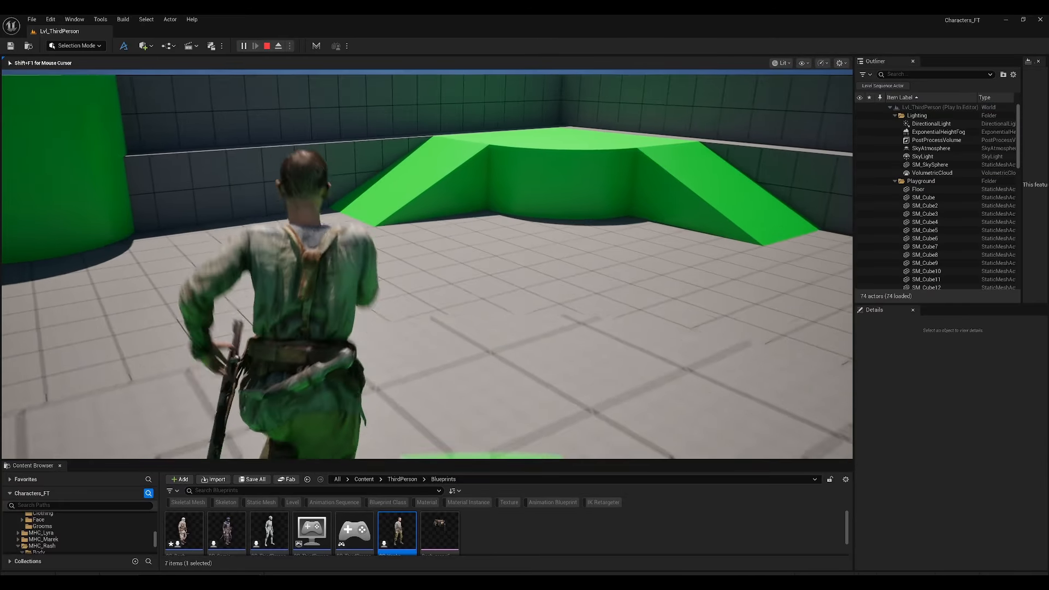
pyautogui.press('space')
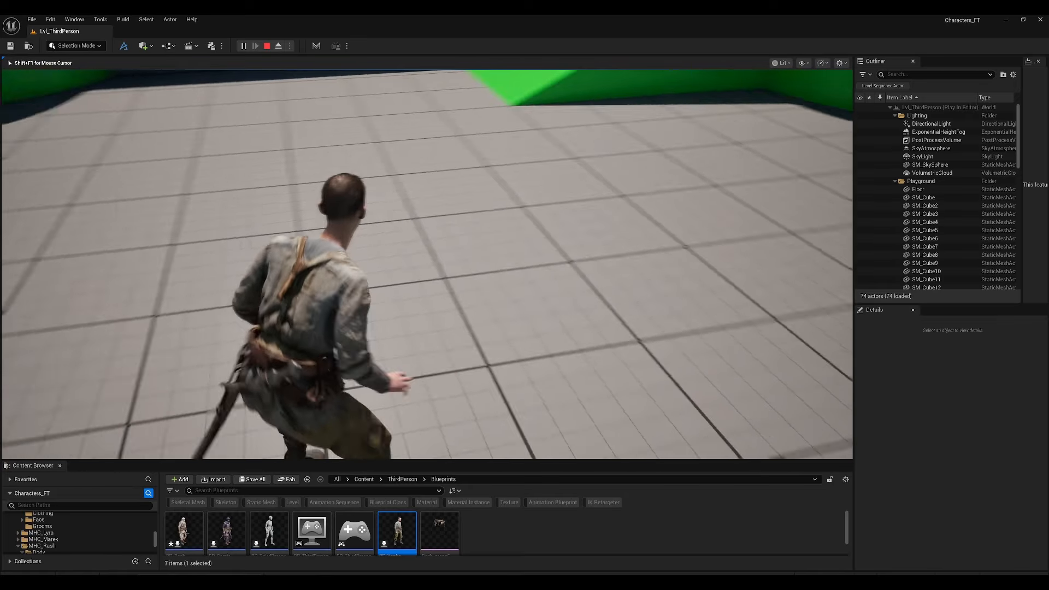
pyautogui.press('w')
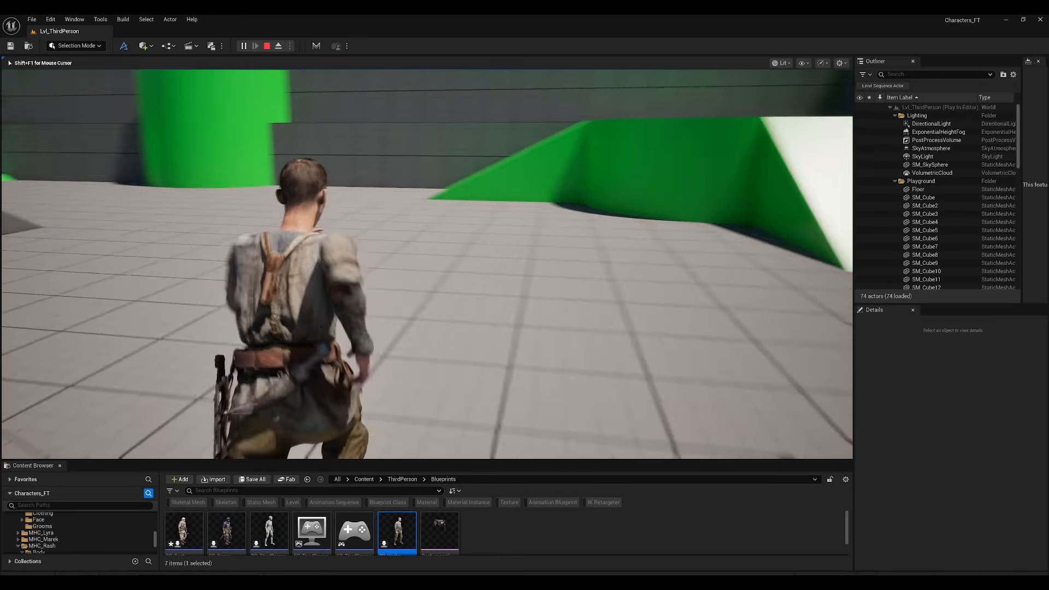
pyautogui.press('w')
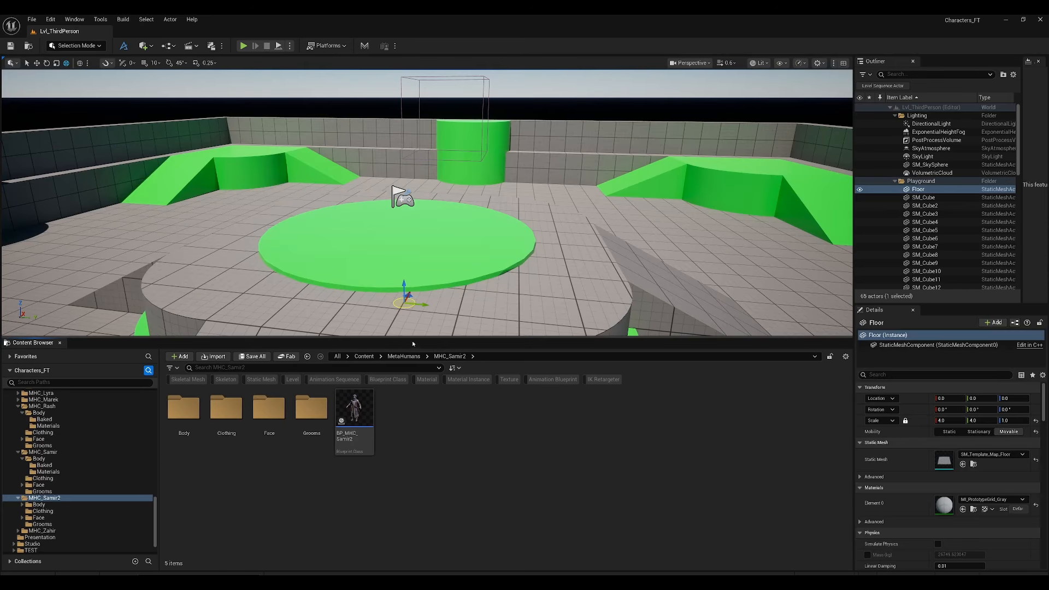
# Step: Open NewLevelSequence2 and replace its broken actor binding with BP_MHC_Samir2 from the MHC_Samir2 folder
pyautogui.moveTo(408, 338); pyautogui.dragTo(408, 365)
pyautogui.moveTo(411, 328); pyautogui.dragTo(360, 433, button='right')
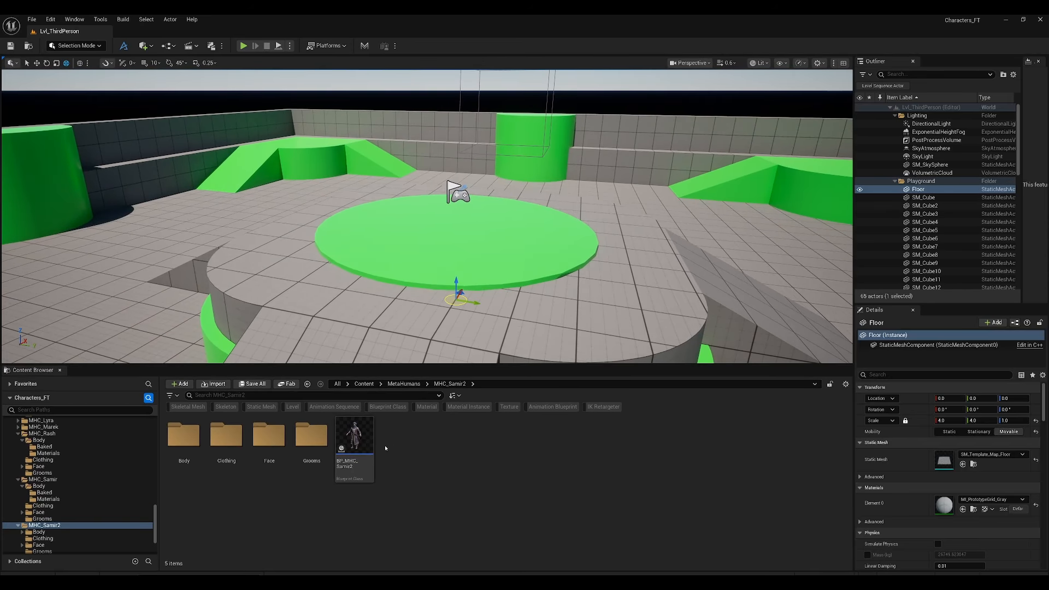
pyautogui.moveTo(362, 439)
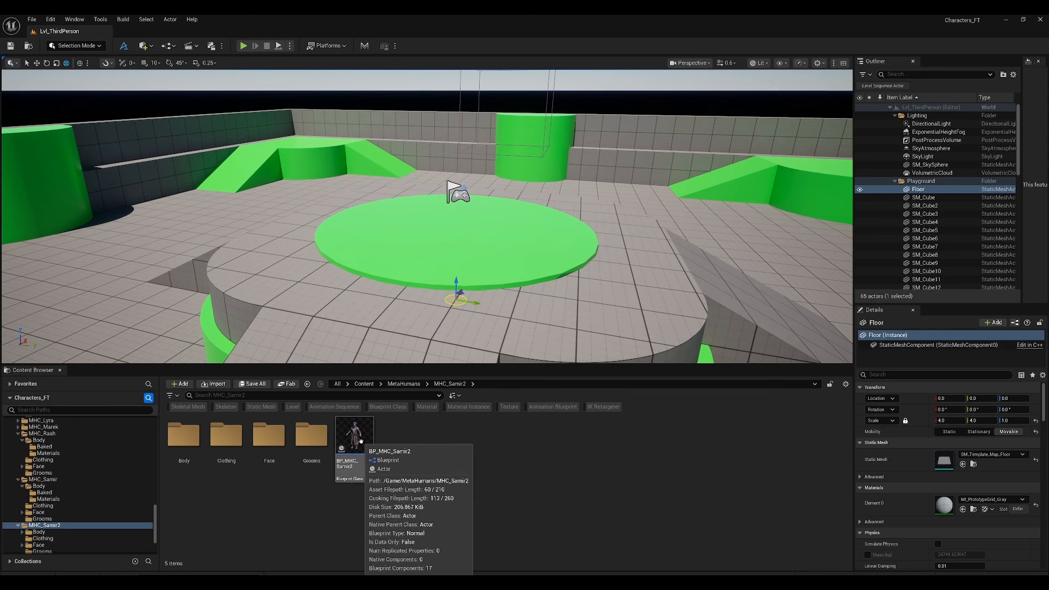
pyautogui.click(195, 51)
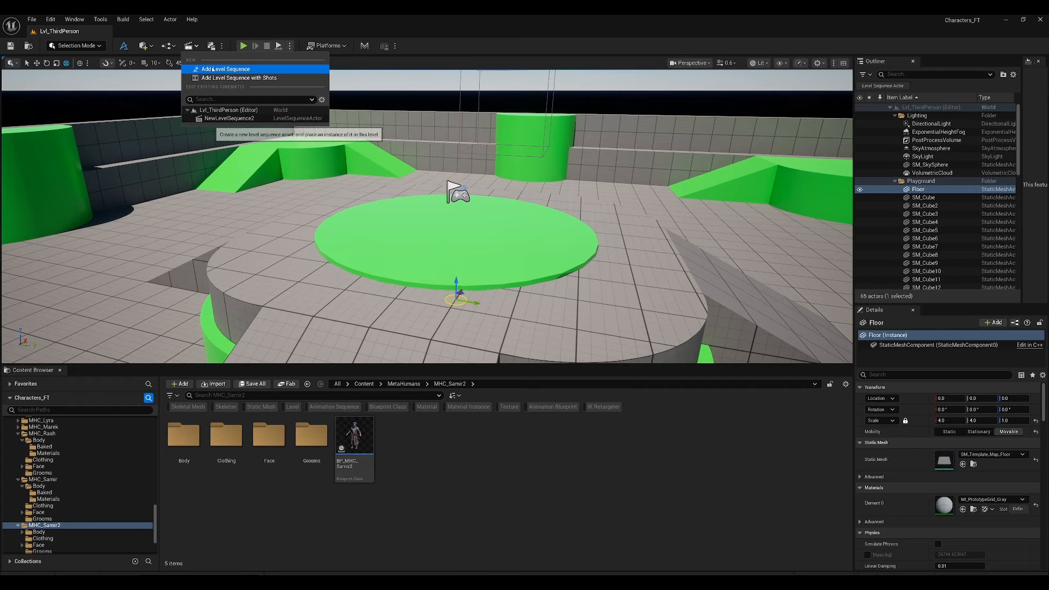
pyautogui.click(234, 119)
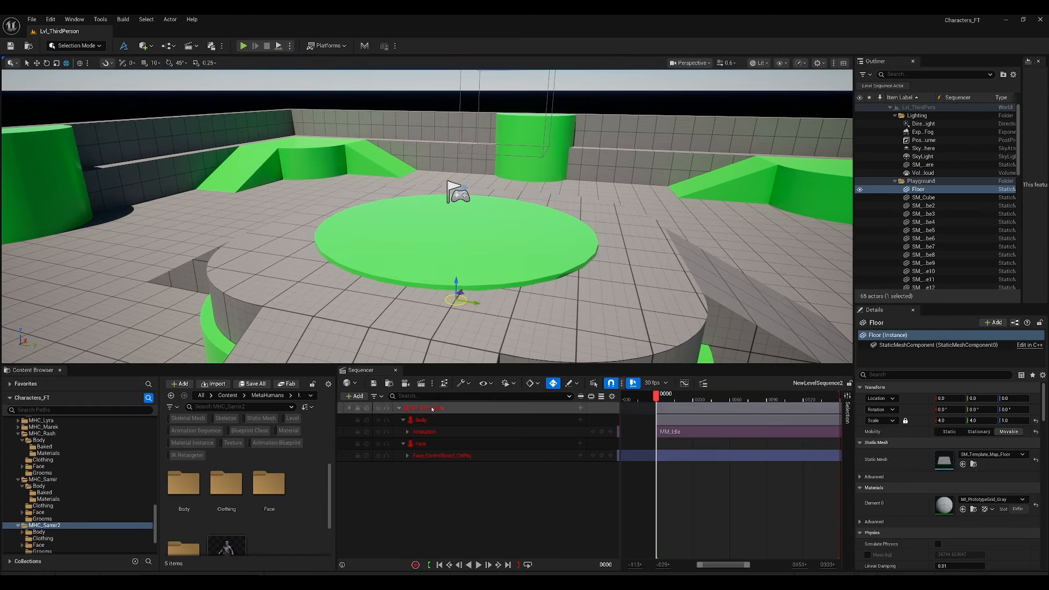
pyautogui.moveTo(227, 527); pyautogui.dragTo(687, 432)
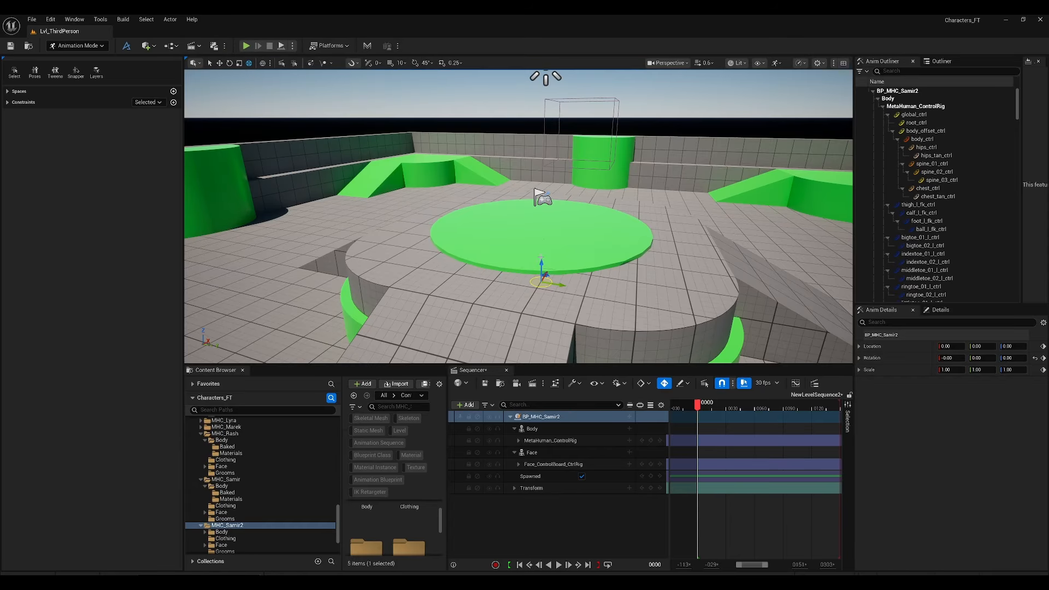
# Step: Raise BP_MHC_Samir2 onto the round green platform, to a Z location of about 220, and frame him closely
pyautogui.press('w')
pyautogui.press('d')
pyautogui.moveTo(550, 199); pyautogui.dragTo(447, 147, button='right')
pyautogui.scroll(-2, 470, 205)
pyautogui.press('w')
pyautogui.scroll(-3, 400, 197)
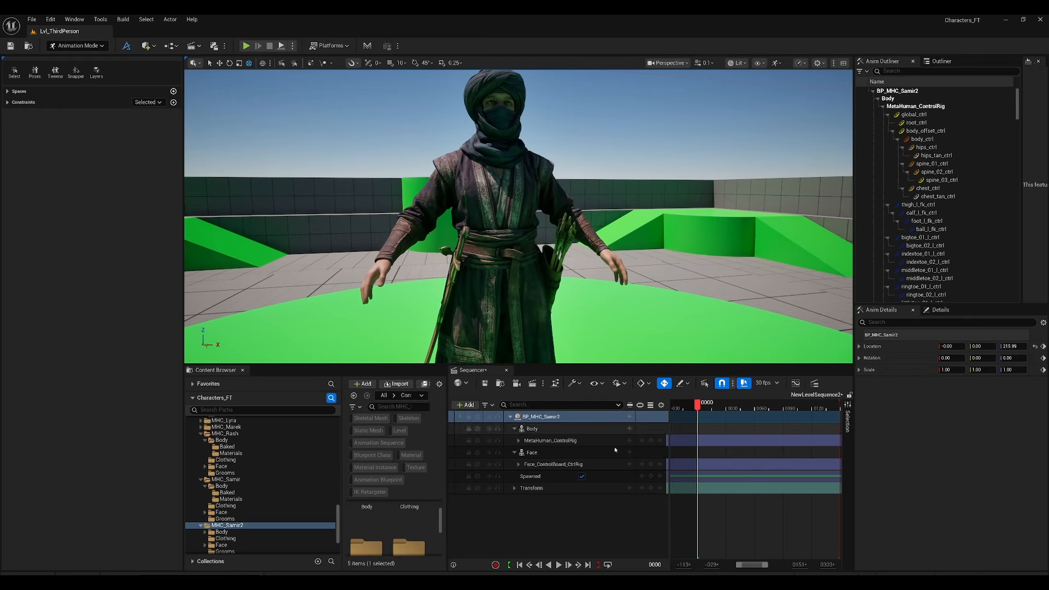
# Step: Delete the MetaHuman_ControlRig track from the Body component of BP_MHC_Samir2
pyautogui.click(551, 440)
pyautogui.scroll(3, 519, 180)
pyautogui.moveTo(519, 218); pyautogui.dragTo(521, 191, button='right')
pyautogui.click(552, 441)
pyautogui.press('Delete')
# Step: Add a skeleton-compatible control rig asset to the Body track of BP_MHC_Samir2
pyautogui.click(613, 429)
pyautogui.click(630, 429)
pyautogui.moveTo(691, 251)
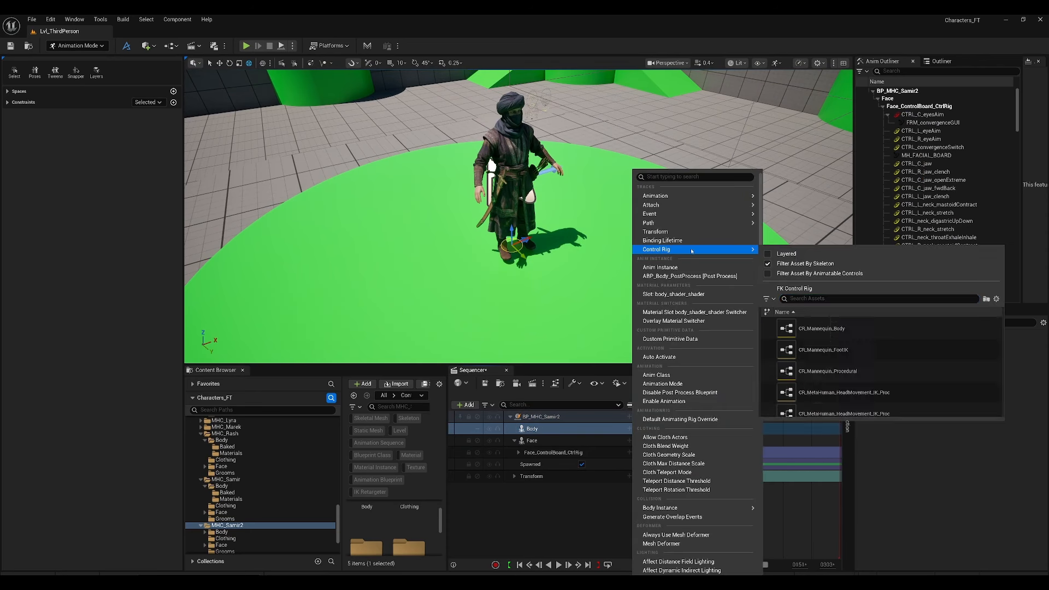
pyautogui.scroll(-2, 826, 371)
pyautogui.scroll(-3, 826, 371)
pyautogui.click(821, 378)
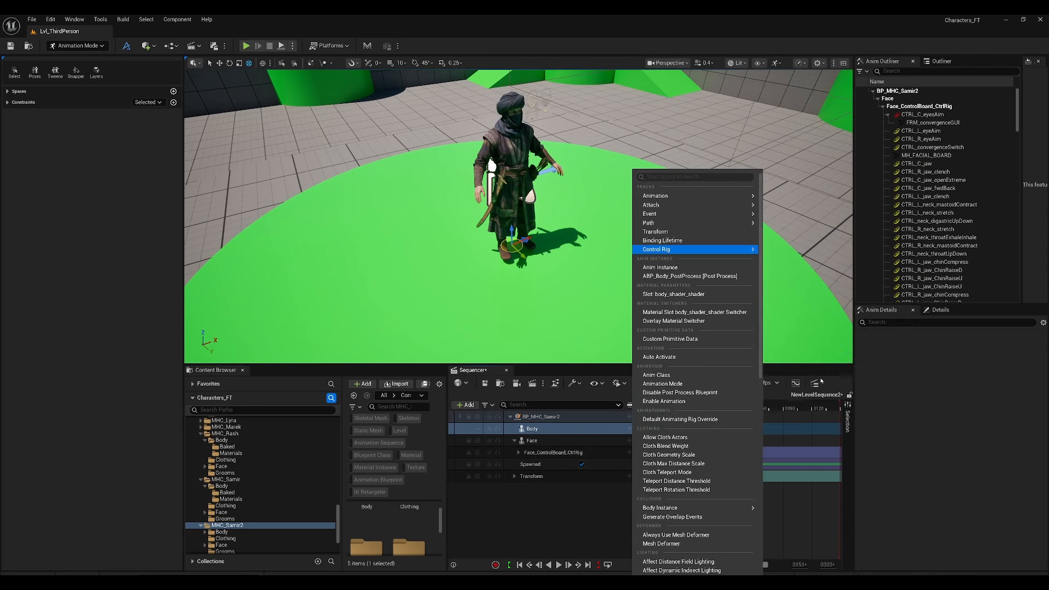
# Step: Rotate the right upper arm FK control to raise the character's right arm above shoulder height
pyautogui.moveTo(517, 230); pyautogui.dragTo(513, 197, button='right')
pyautogui.click(534, 198)
pyautogui.moveTo(533, 186); pyautogui.dragTo(519, 155)
# Step: Examine how the sleeve and clothing deform around the raised right shoulder and armpit
pyautogui.moveTo(519, 156); pyautogui.dragTo(595, 161, button='right')
pyautogui.moveTo(536, 208); pyautogui.dragTo(427, 202, button='right')
pyautogui.scroll(-2, 536, 208)
pyautogui.press('s')
pyautogui.scroll(1, 519, 216)
pyautogui.moveTo(491, 219); pyautogui.dragTo(588, 216, button='right')
pyautogui.moveTo(541, 244)
pyautogui.mouseDown(button='right')
pyautogui.moveTo(554, 243)
pyautogui.moveTo(552, 289)
pyautogui.moveTo(549, 197)
pyautogui.moveTo(550, 240)
pyautogui.mouseUp(button='right')
pyautogui.press('w')
pyautogui.moveTo(473, 162); pyautogui.dragTo(473, 164, button='right')
pyautogui.press('s')
pyautogui.press('q')
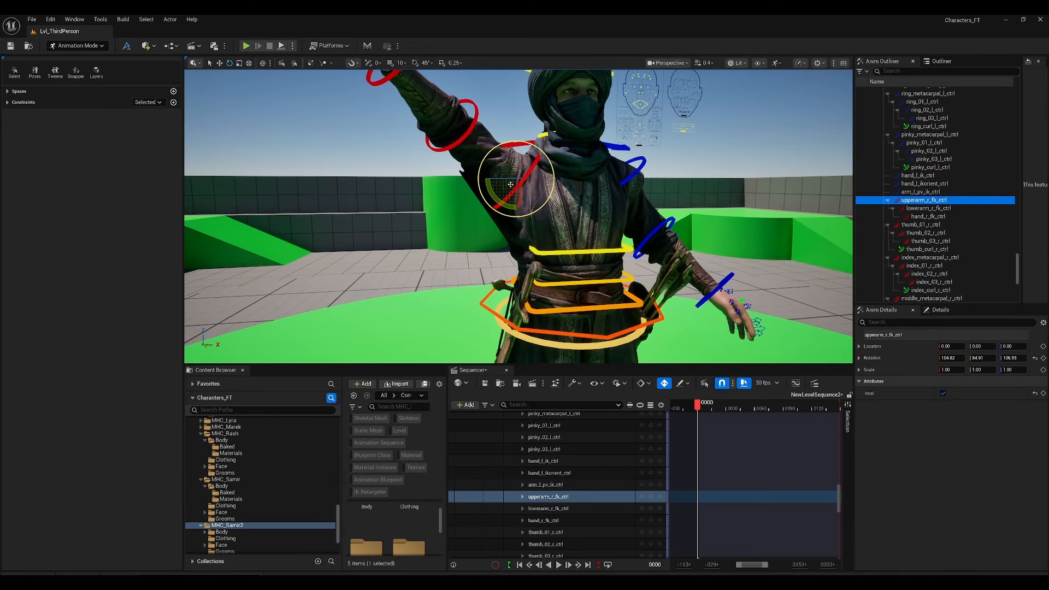
pyautogui.moveTo(560, 237)
pyautogui.mouseDown(button='right')
pyautogui.moveTo(579, 232)
pyautogui.moveTo(560, 238)
pyautogui.moveTo(560, 259)
pyautogui.moveTo(565, 232)
pyautogui.mouseUp(button='right')
pyautogui.scroll(-1, 560, 238)
pyautogui.press('w')
pyautogui.press('s')
pyautogui.press('s')
pyautogui.press('q')
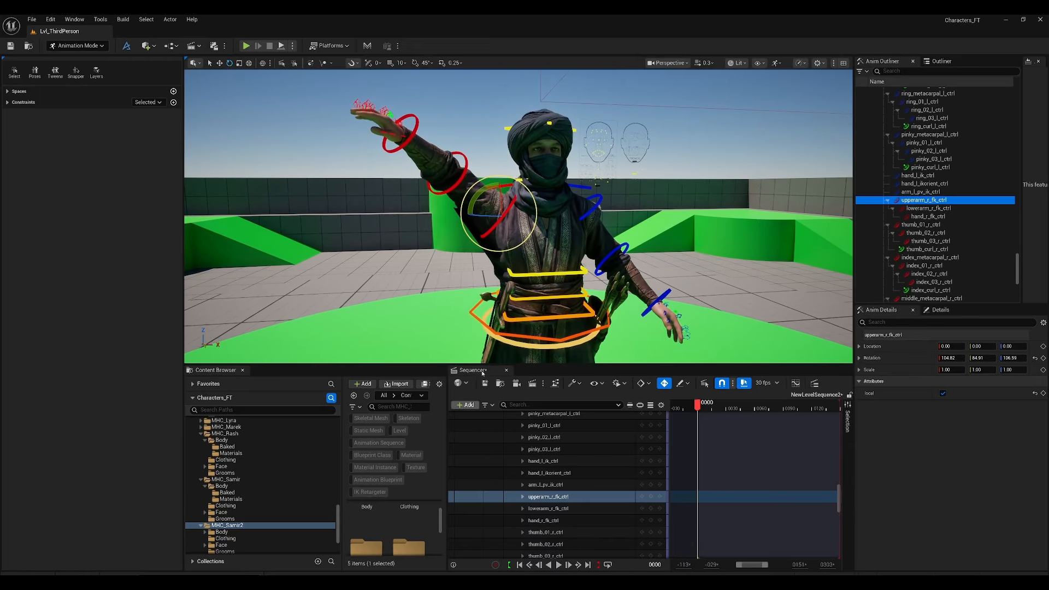
# Step: Return to Selection Mode, select BP_MHC_Samir2 in the sequence, and open its blueprint for editing
pyautogui.click(940, 309)
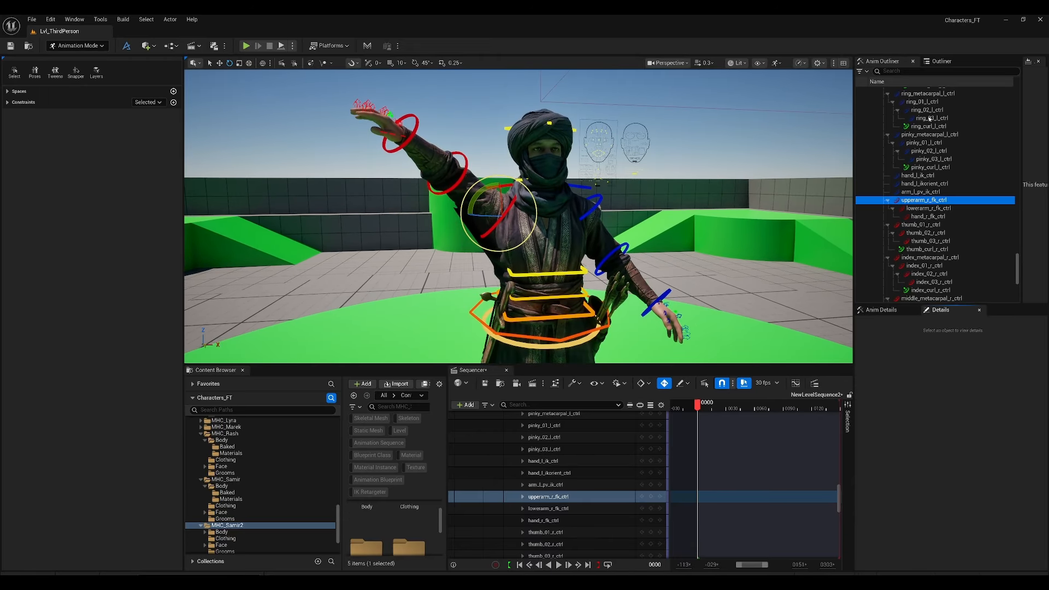
pyautogui.click(939, 62)
pyautogui.scroll(10, 922, 269)
pyautogui.hotkey('shift', '1')
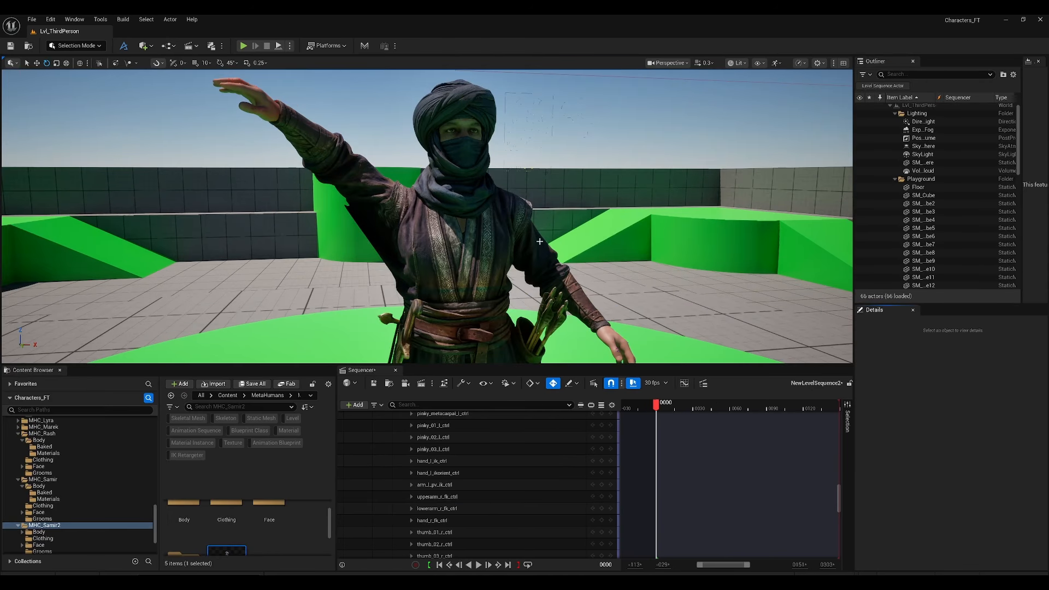
pyautogui.scroll(6, 519, 454)
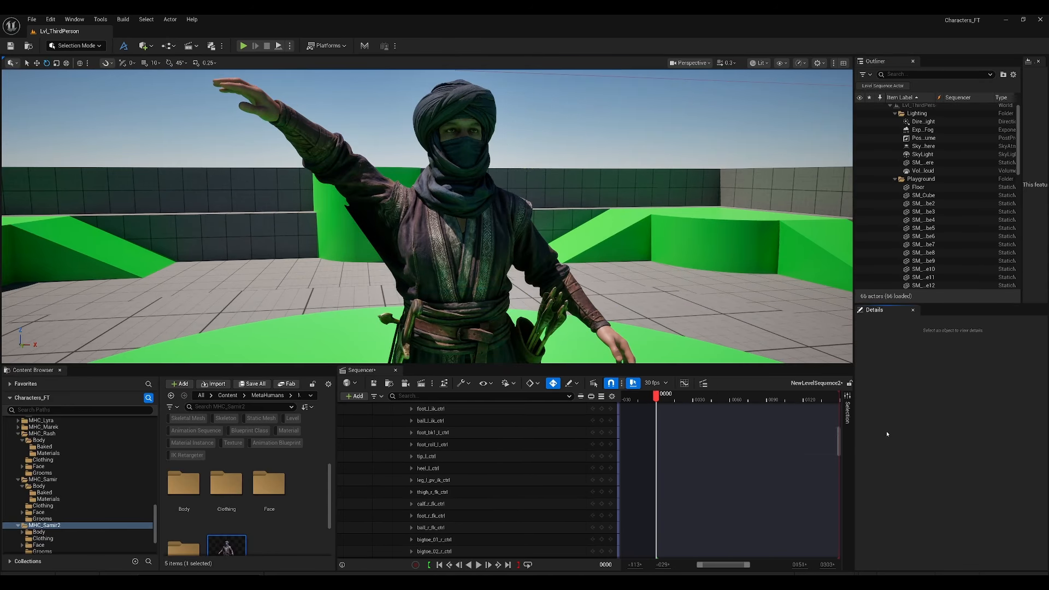
pyautogui.moveTo(839, 438); pyautogui.dragTo(840, 407)
pyautogui.click(430, 408)
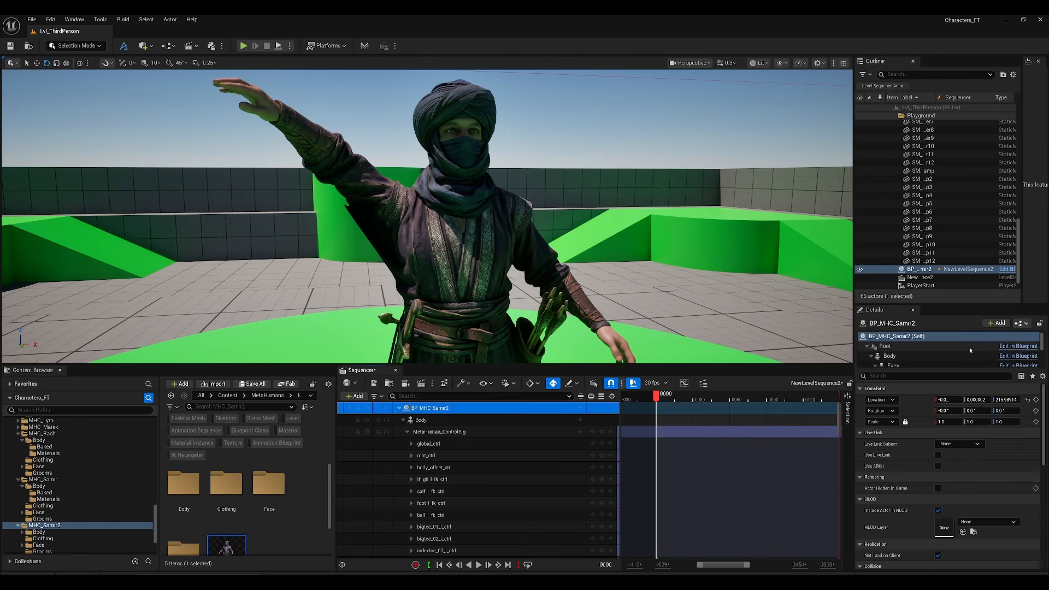
pyautogui.click(1009, 270)
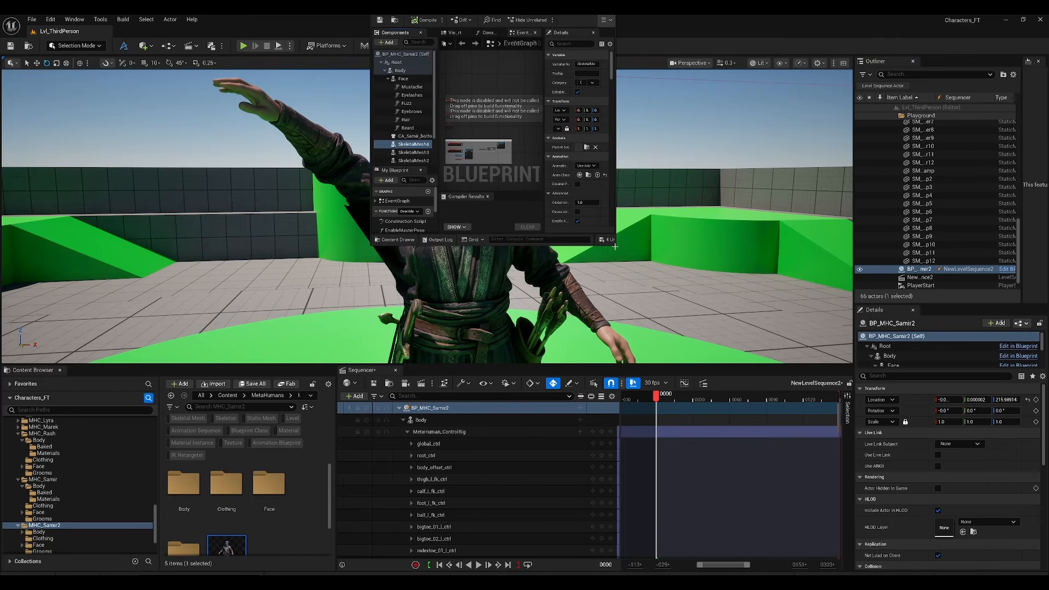
# Step: Enlarge the blueprint editor and open the outfit top mesh assigned to the SkeletalMesh2 component in a full-size window
pyautogui.moveTo(615, 245); pyautogui.dragTo(911, 417)
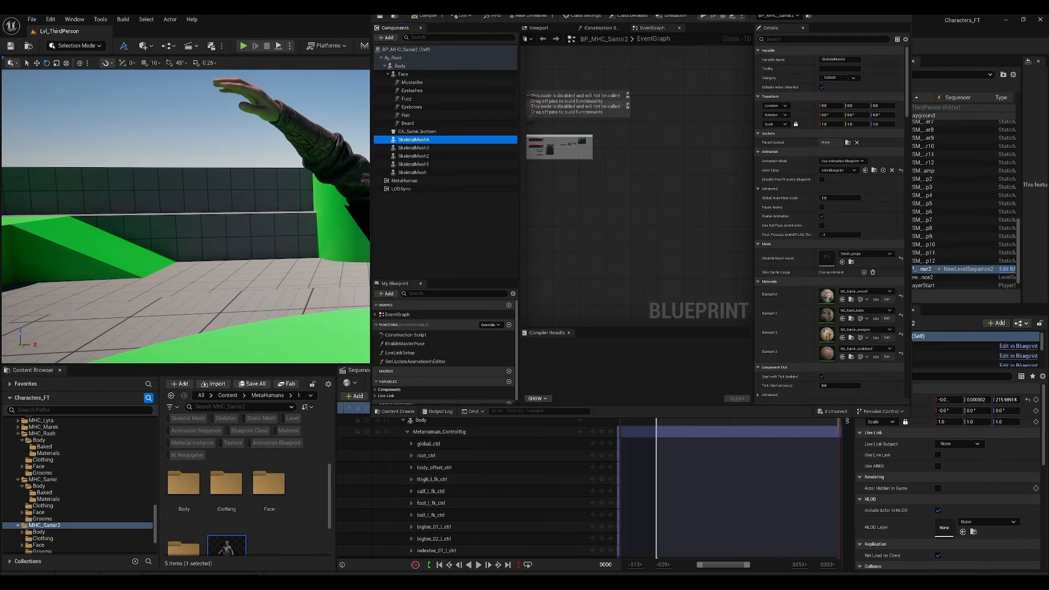
pyautogui.click(434, 149)
pyautogui.click(432, 157)
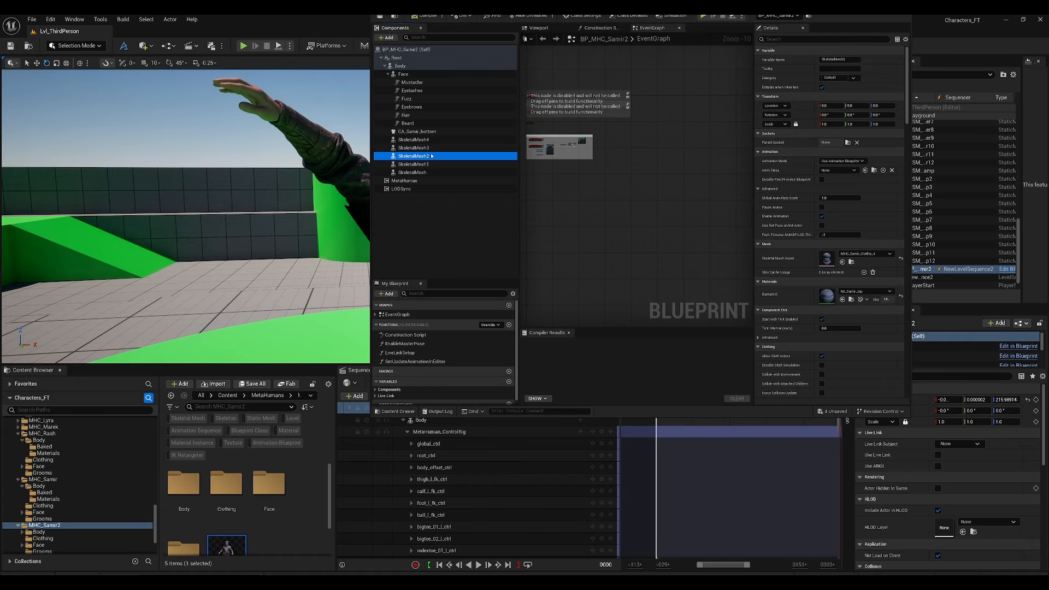
pyautogui.doubleClick(821, 263)
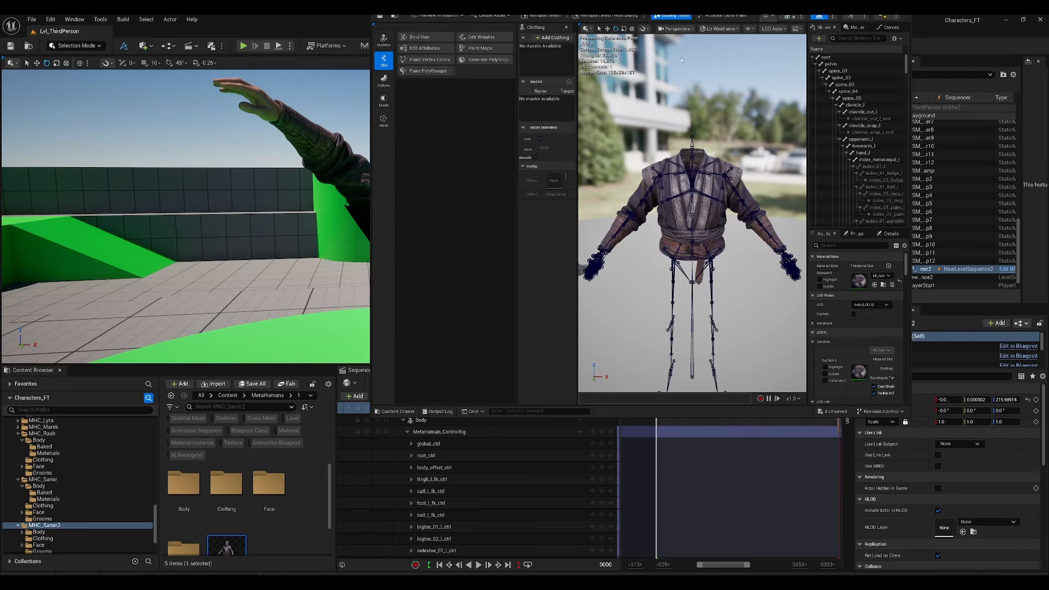
pyautogui.moveTo(606, 2); pyautogui.dragTo(546, 66)
pyautogui.doubleClick(546, 67)
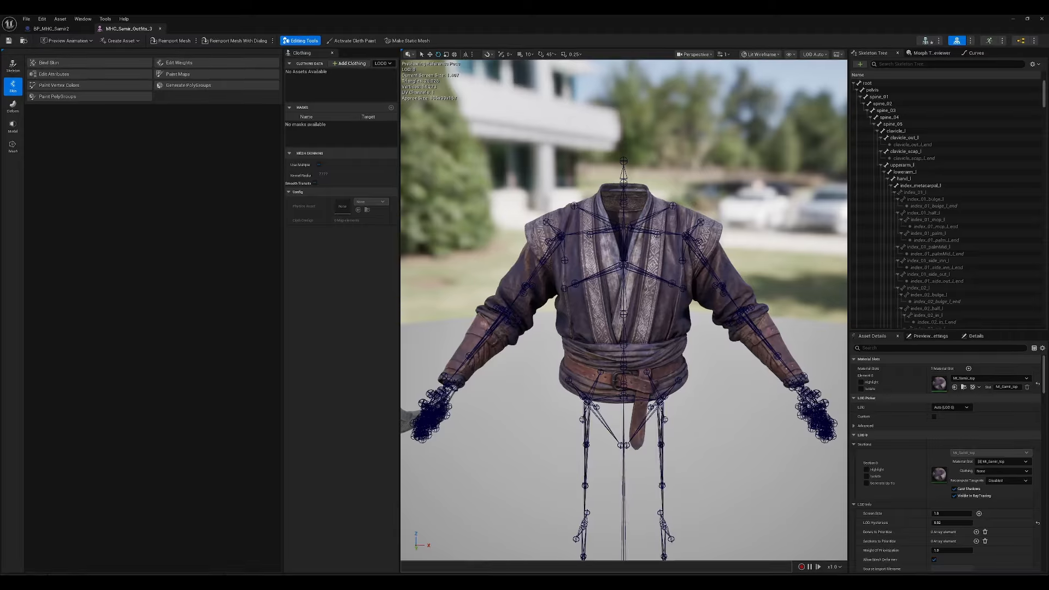
# Step: Rotate the upperarm_r bone in the outfit mesh preview to raise the right sleeve and expose the armpit deformation
pyautogui.press('a')
pyautogui.moveTo(531, 231); pyautogui.dragTo(532, 232, button='right')
pyautogui.scroll(-4, 531, 231)
pyautogui.press('d')
pyautogui.click(550, 257)
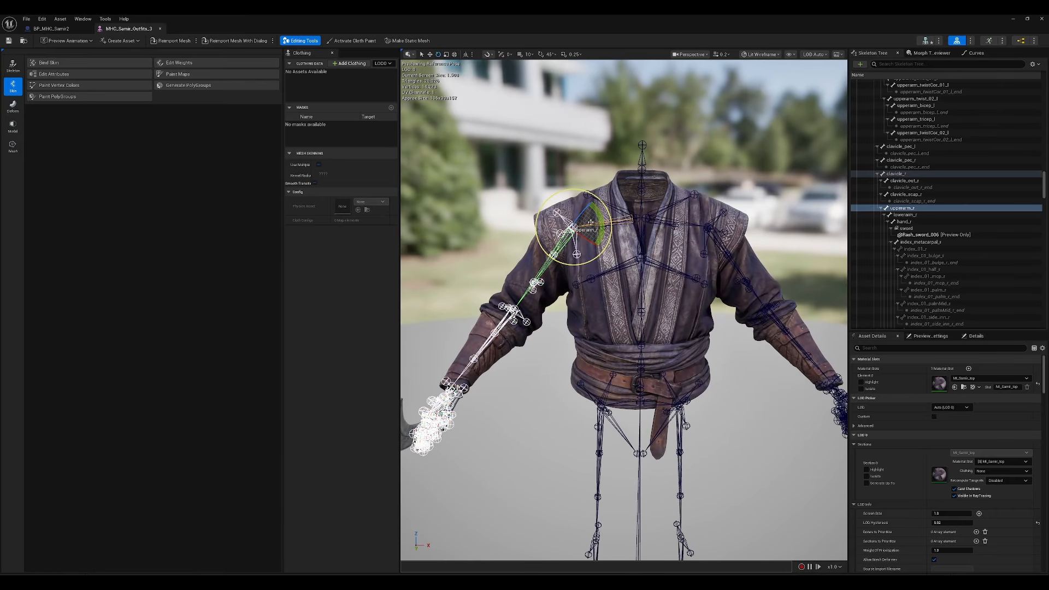
pyautogui.moveTo(597, 211); pyautogui.dragTo(586, 376)
pyautogui.moveTo(585, 376); pyautogui.dragTo(579, 322, button='right')
pyautogui.press('a')
pyautogui.scroll(1, 656, 317)
pyautogui.press('d')
pyautogui.scroll(1, 645, 323)
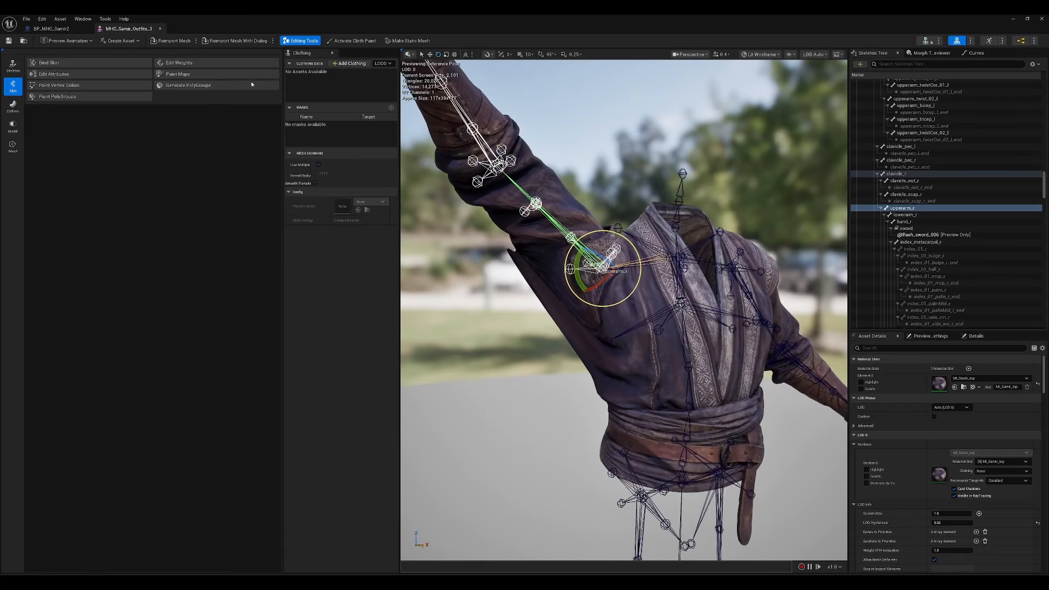
# Step: Start Edit Weights on the outfit top and inspect the upper-arm bone influences, selecting upperarm_twistCor_01_r
pyautogui.moveTo(392, 171); pyautogui.dragTo(27, 98)
pyautogui.click(93, 62)
pyautogui.click(435, 249)
pyautogui.scroll(-1, 471, 332)
pyautogui.moveTo(470, 333); pyautogui.dragTo(607, 327, button='right')
pyautogui.press('a')
pyautogui.keyDown('alt'); pyautogui.moveTo(428, 348); pyautogui.dragTo(508, 328); pyautogui.keyUp('alt')
pyautogui.click(500, 277)
pyautogui.keyDown('alt'); pyautogui.moveTo(497, 288); pyautogui.dragTo(535, 331); pyautogui.keyUp('alt')
pyautogui.moveTo(535, 330); pyautogui.dragTo(425, 284, button='right')
pyautogui.scroll(1, 425, 285)
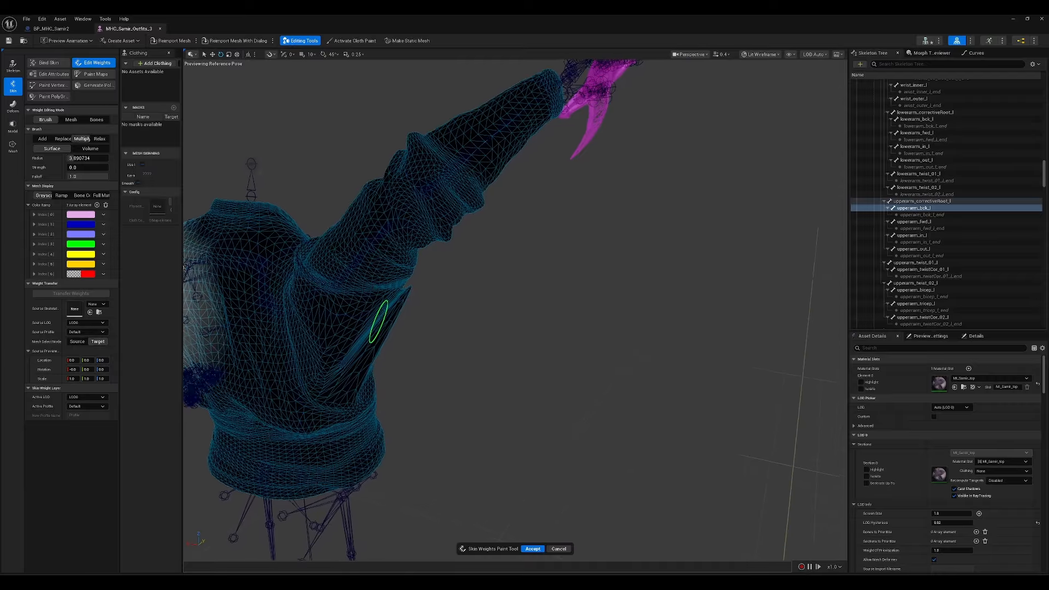
pyautogui.click(361, 257)
pyautogui.keyDown('alt'); pyautogui.moveTo(361, 258); pyautogui.dragTo(400, 299); pyautogui.keyUp('alt')
pyautogui.moveTo(400, 299); pyautogui.dragTo(443, 282, button='right')
pyautogui.scroll(-1, 432, 297)
# Step: Try relaxing the upperarm_twistCor_01_r weights beneath the raised sleeve and discard the weight edits
pyautogui.press('shift')
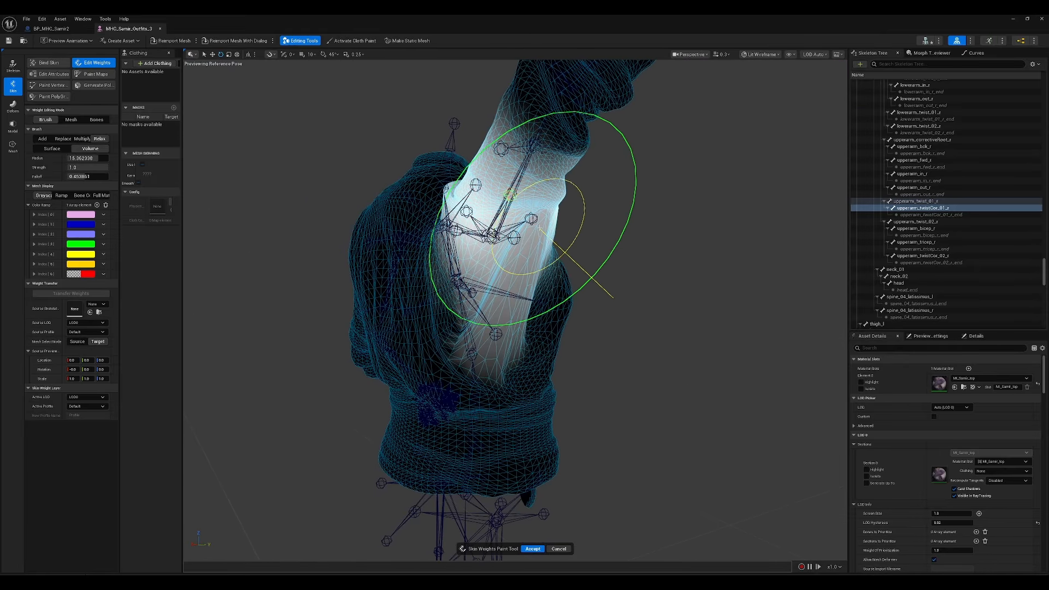
pyautogui.moveTo(535, 230)
pyautogui.mouseDown()
pyautogui.moveTo(519, 263)
pyautogui.moveTo(553, 232)
pyautogui.moveTo(543, 243)
pyautogui.mouseUp()
pyautogui.moveTo(543, 244); pyautogui.dragTo(541, 245, button='right')
pyautogui.keyDown('alt'); pyautogui.moveTo(541, 246); pyautogui.dragTo(564, 505); pyautogui.keyUp('alt')
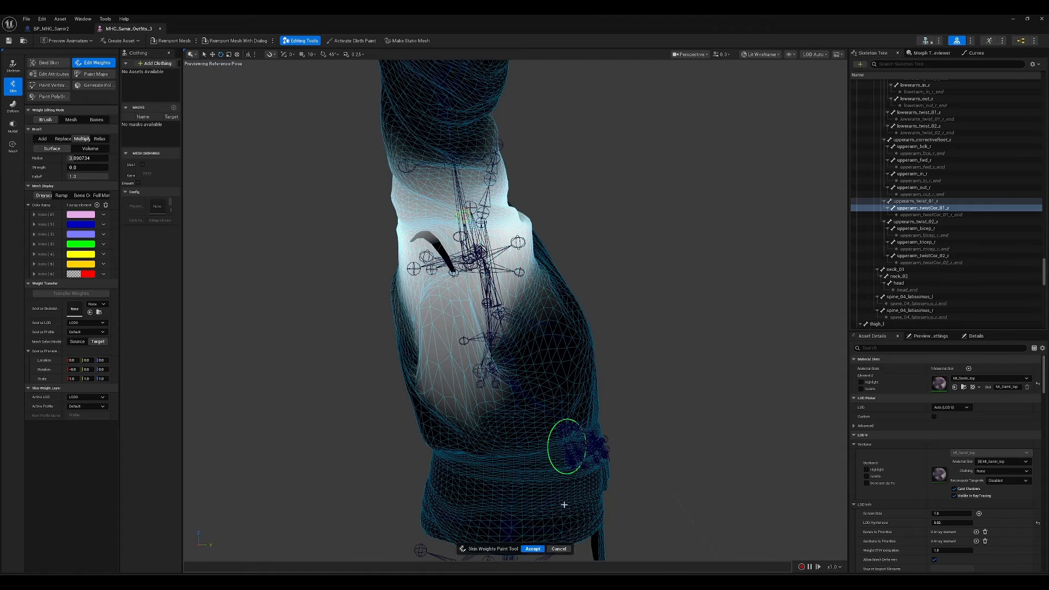
pyautogui.click(558, 549)
# Step: Weld the overlapping mesh edges of the outfit top using the default Weld settings
pyautogui.click(13, 146)
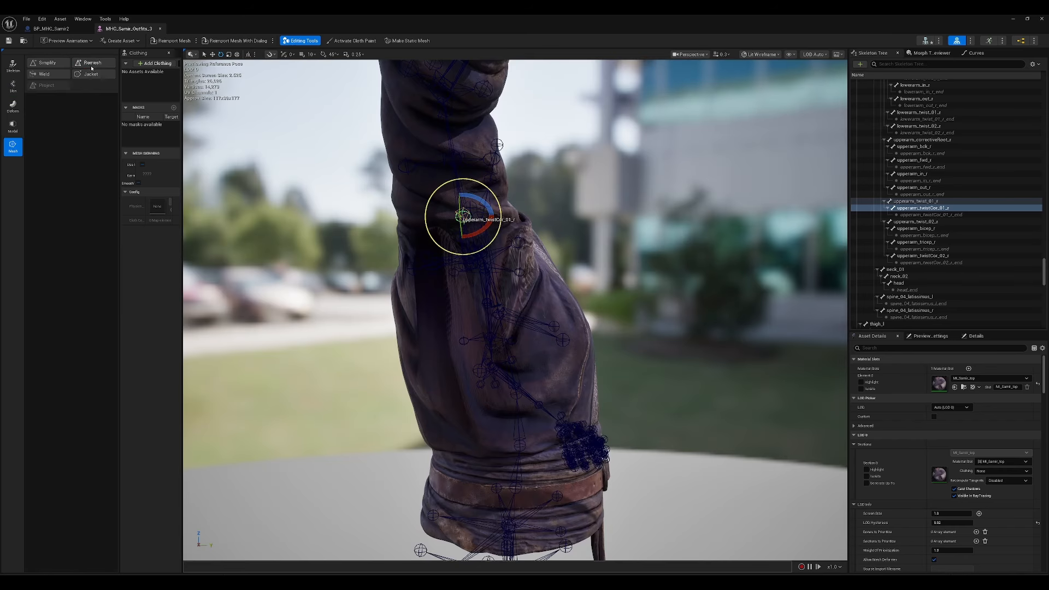
pyautogui.click(46, 74)
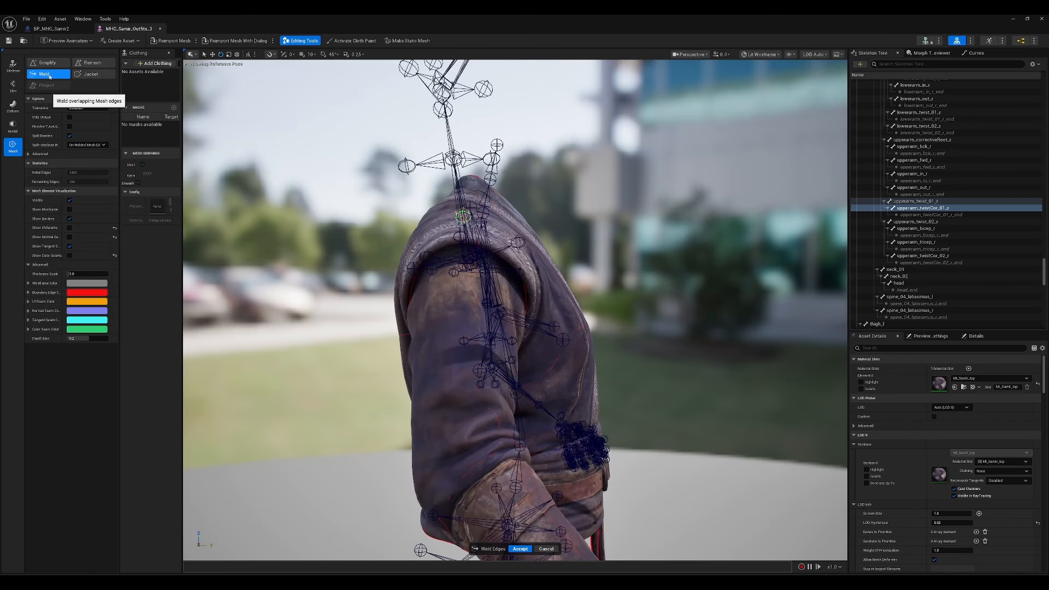
pyautogui.click(521, 549)
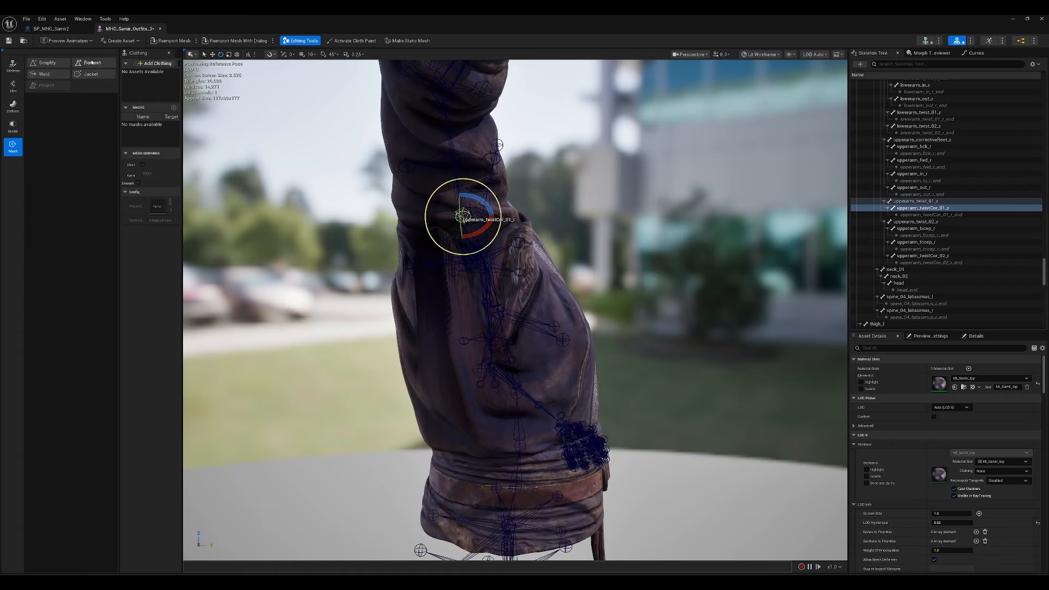
# Step: Resume Edit Weights and relax the upperarm_twistCor_01_r weights around the right sleeve and armpit, widening the tool options area
pyautogui.click(11, 87)
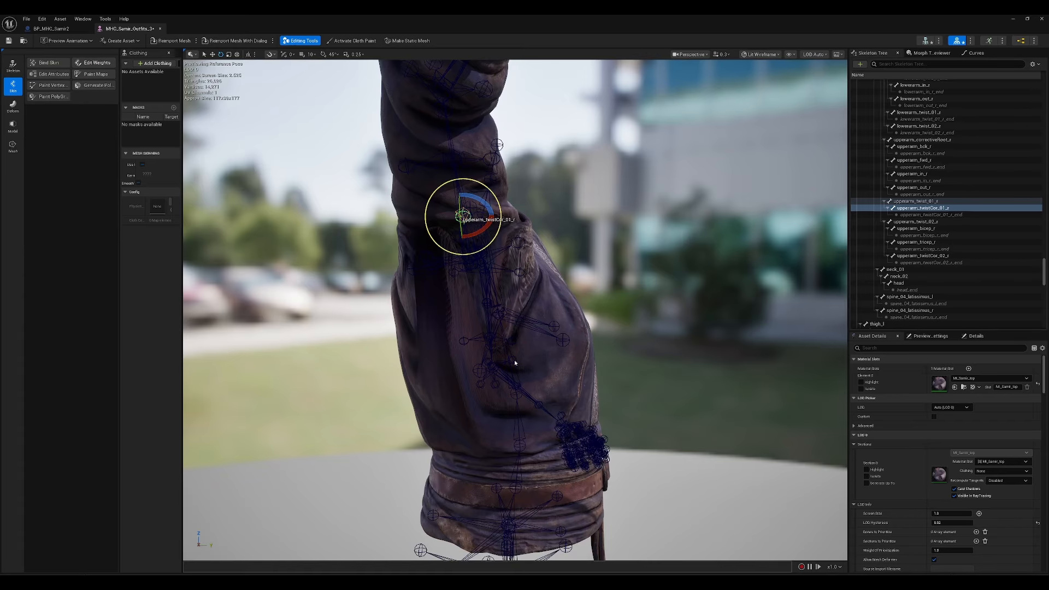
pyautogui.click(93, 63)
pyautogui.keyDown('shift'); pyautogui.moveTo(471, 224); pyautogui.dragTo(467, 246); pyautogui.keyUp('shift')
pyautogui.moveTo(532, 311)
pyautogui.keyDown('alt'); pyautogui.mouseDown()
pyautogui.moveTo(511, 319)
pyautogui.moveTo(523, 223)
pyautogui.mouseUp(); pyautogui.keyUp('alt')
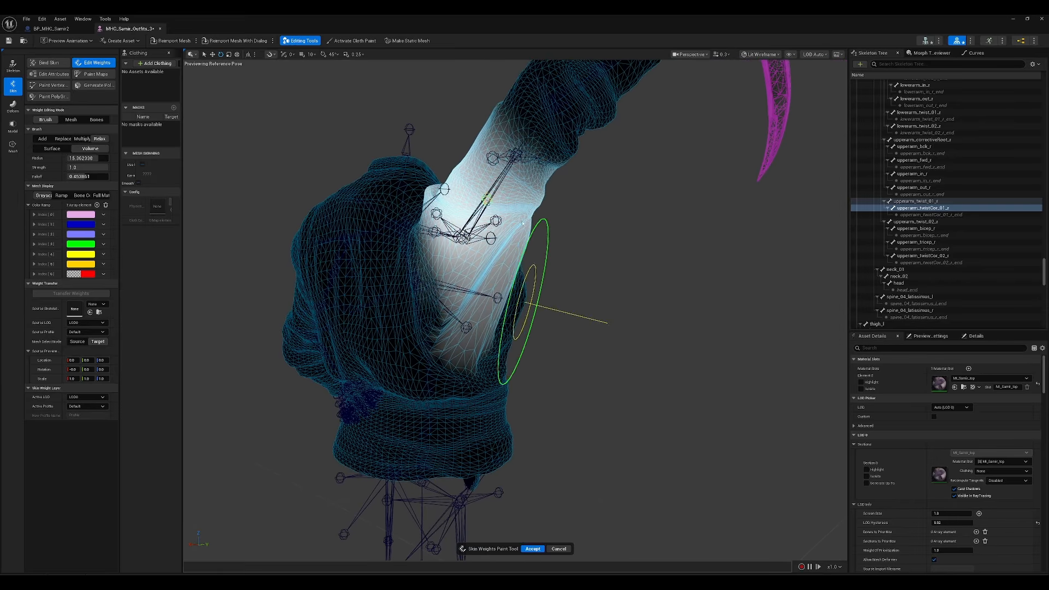
pyautogui.moveTo(461, 338)
pyautogui.mouseDown()
pyautogui.moveTo(461, 355)
pyautogui.moveTo(521, 257)
pyautogui.moveTo(594, 276)
pyautogui.moveTo(557, 277)
pyautogui.moveTo(527, 261)
pyautogui.moveTo(545, 259)
pyautogui.moveTo(532, 266)
pyautogui.moveTo(554, 288)
pyautogui.moveTo(548, 266)
pyautogui.mouseUp()
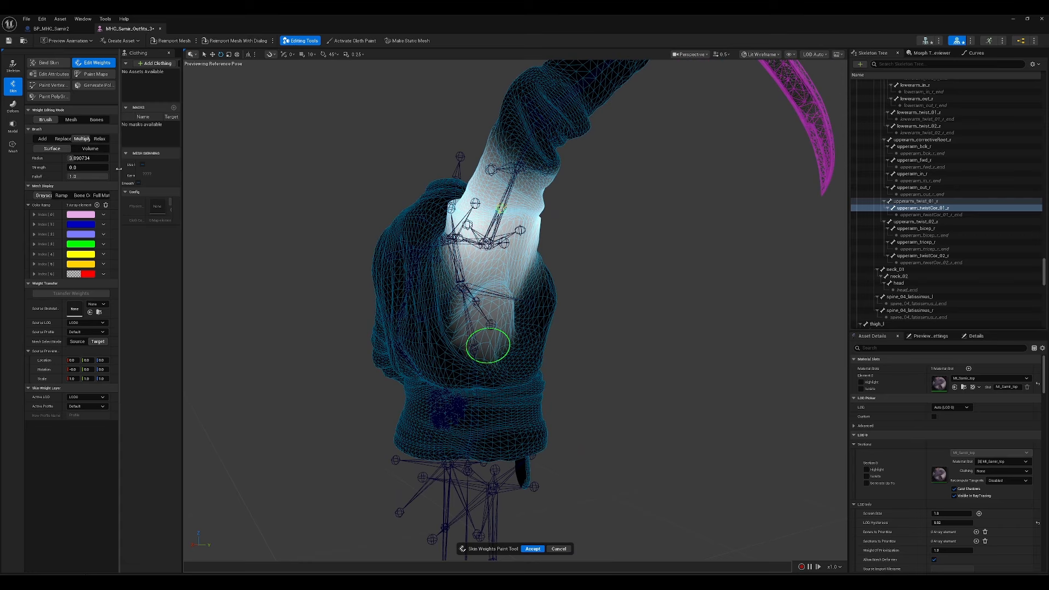
pyautogui.moveTo(119, 159); pyautogui.dragTo(204, 159)
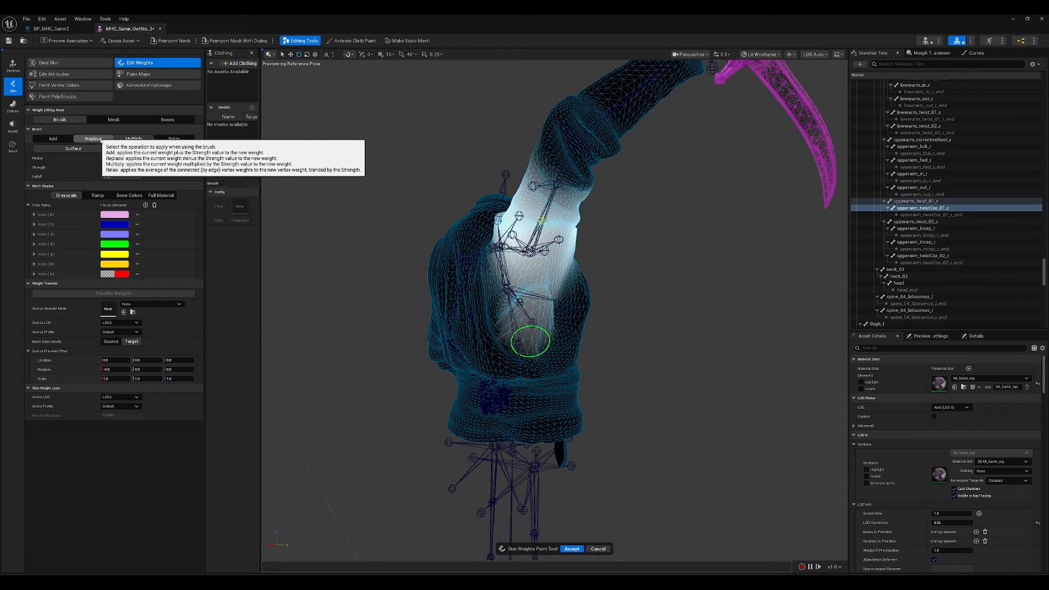